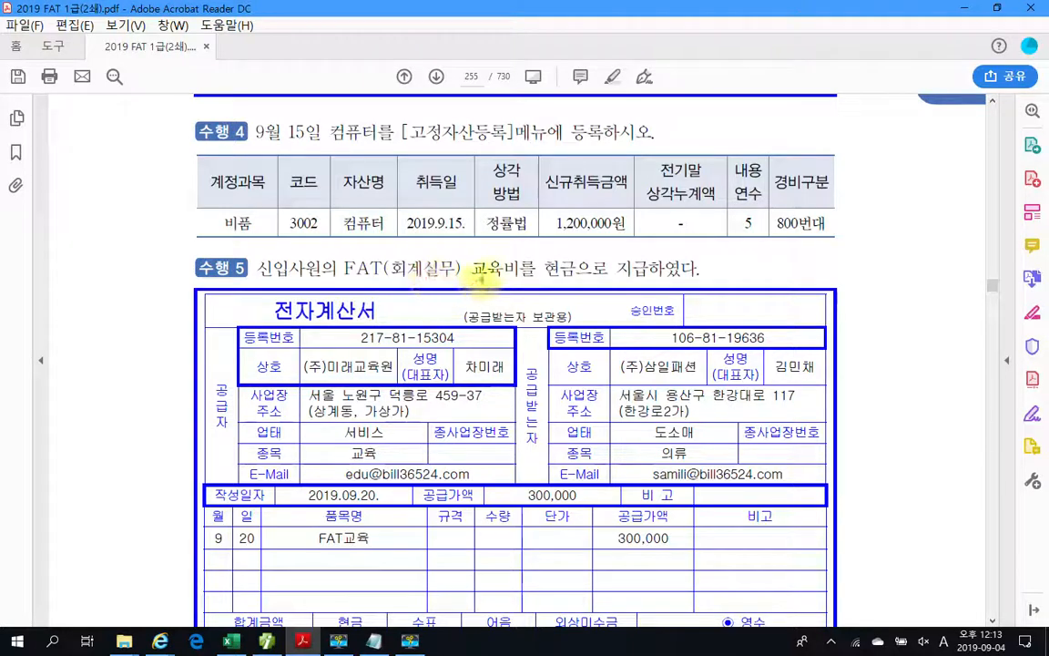
- Read exercise 5 (수행 5) and its electronic invoice for the FAT education fee paid in cash
drag(463, 283, 524, 281)
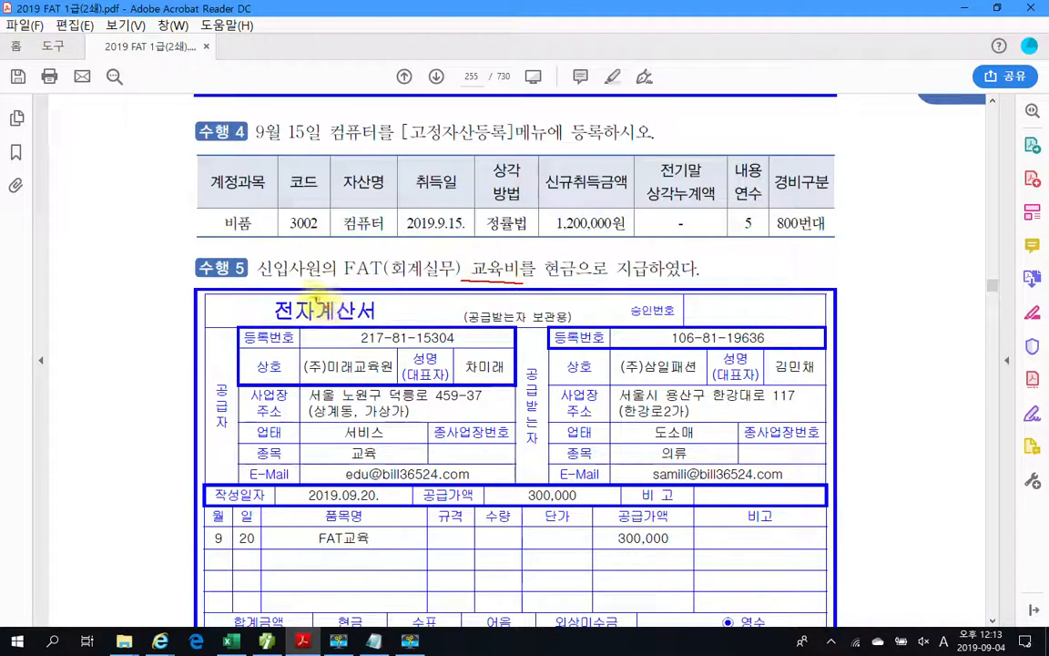
drag(316, 294, 386, 322)
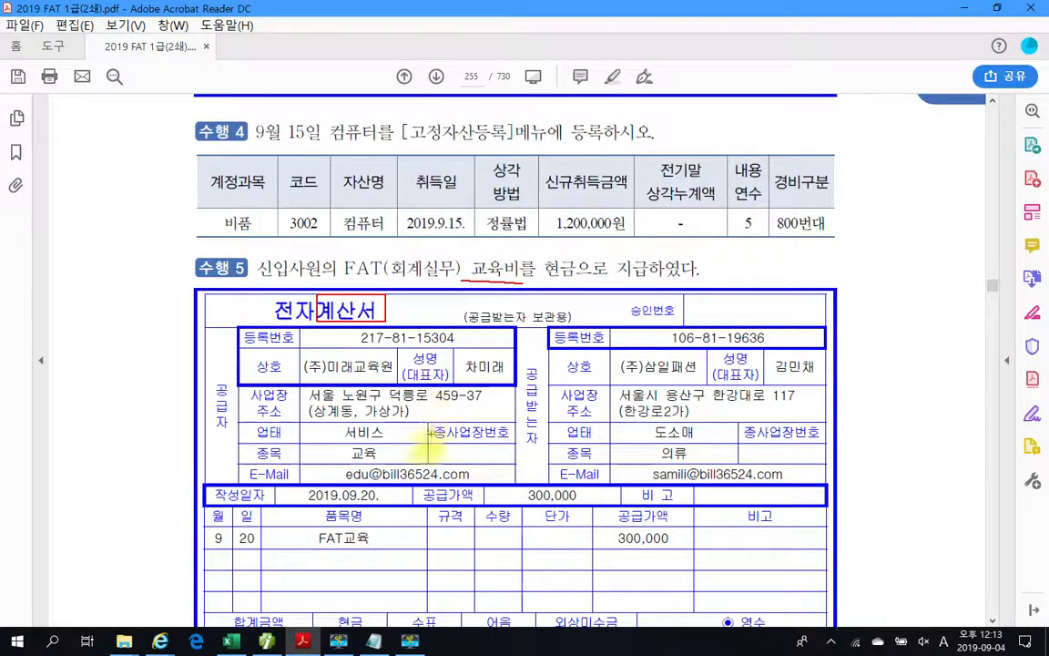
key(Escape)
scroll(570, 352, down, 3)
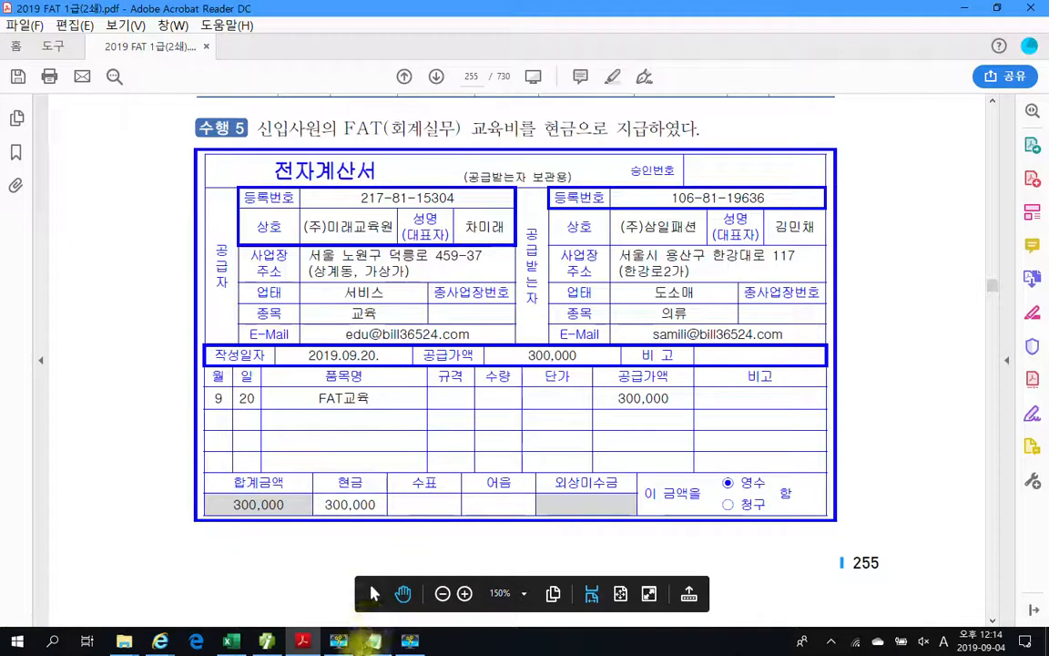
- Switch to the Smart A accounting program and start a voucher line for day 20 of September with purchase type 53 면세
click(267, 642)
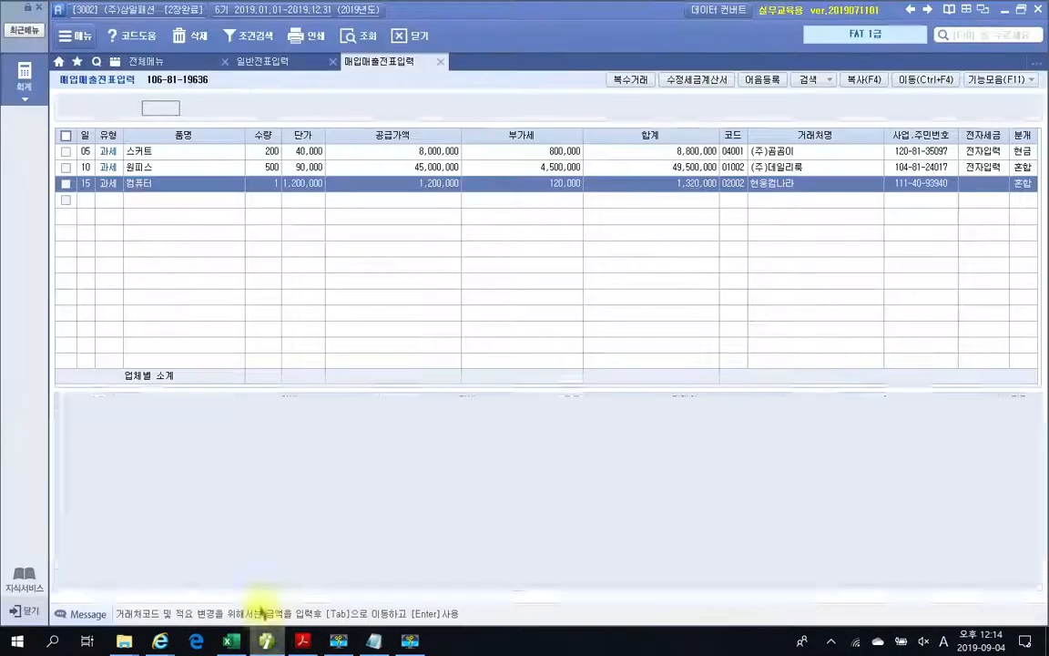
click(84, 195)
text(20)
key(Return)
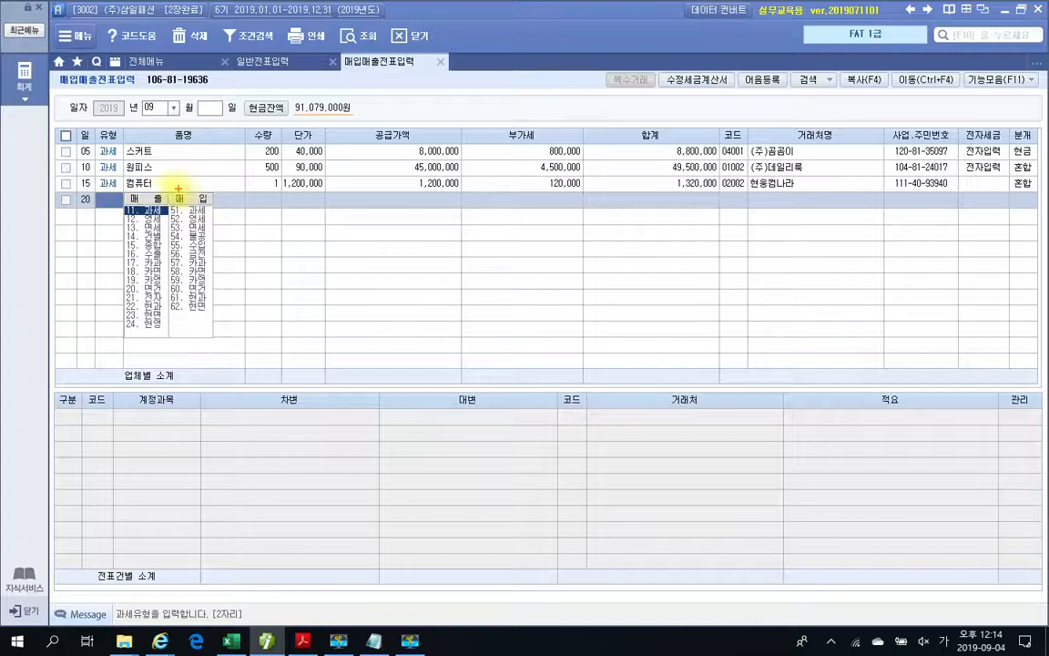
mouse_move(167, 191)
mouse_down()
mouse_move(216, 204)
mouse_move(223, 233)
mouse_up()
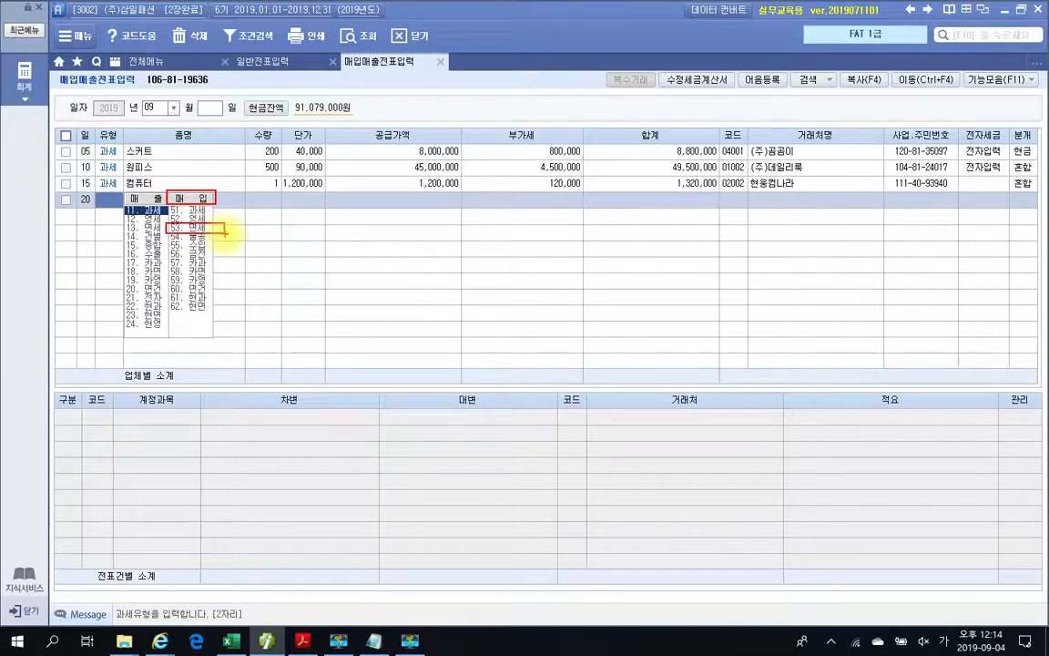
key(Escape)
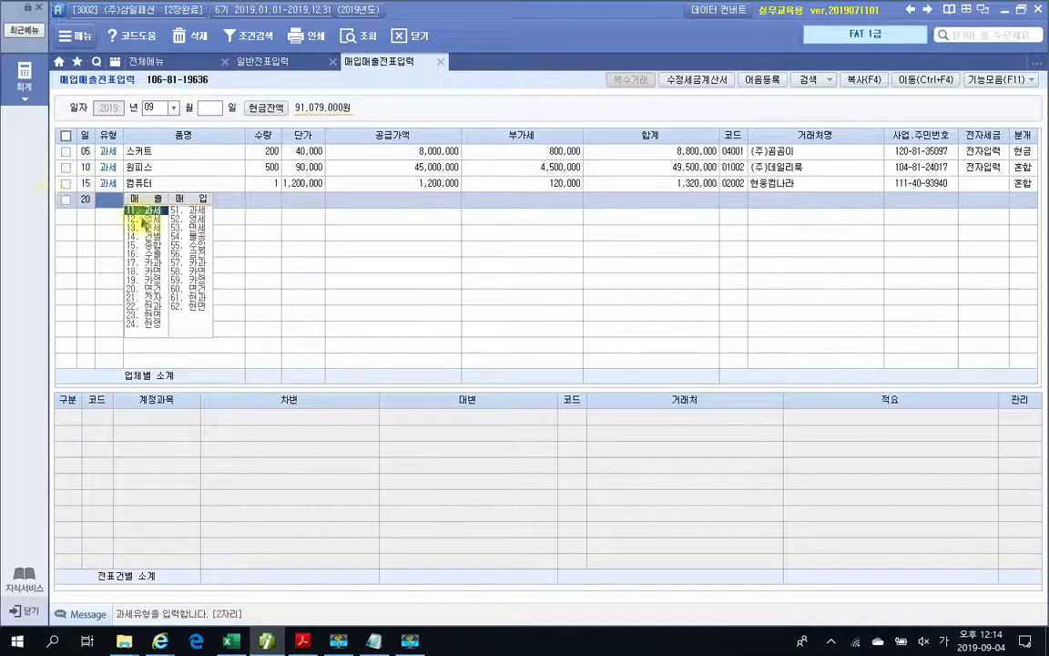
click(180, 228)
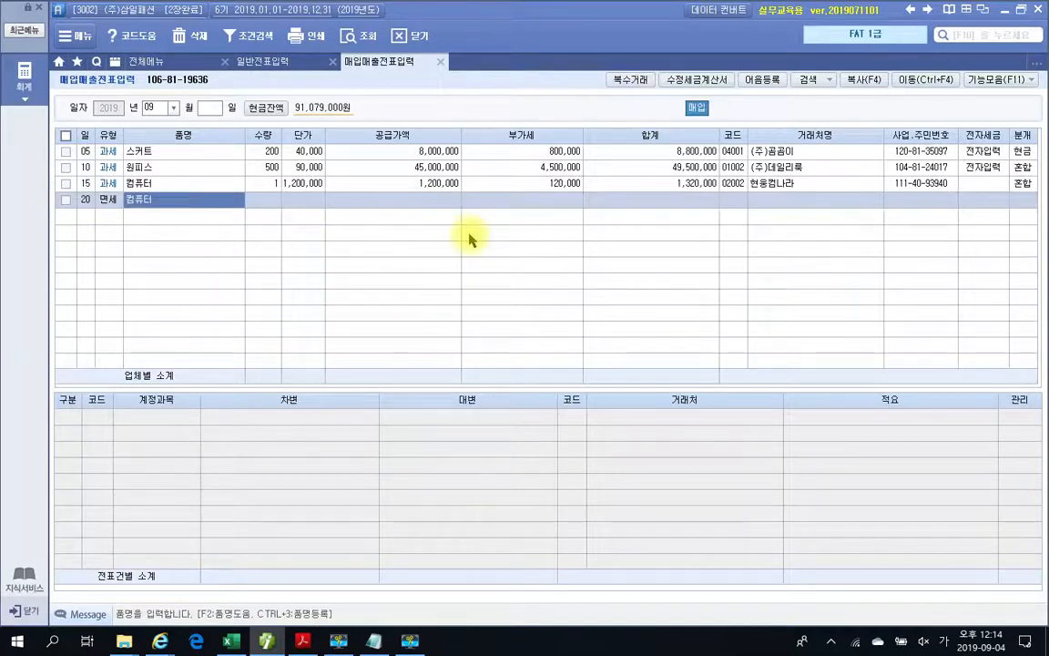
- Enter FAT교육 as the item name, leave quantity and unit price blank, and set the supply amount to 300,000
text(FAT)
key(Hangul)
text(ㄱ)
text(육)
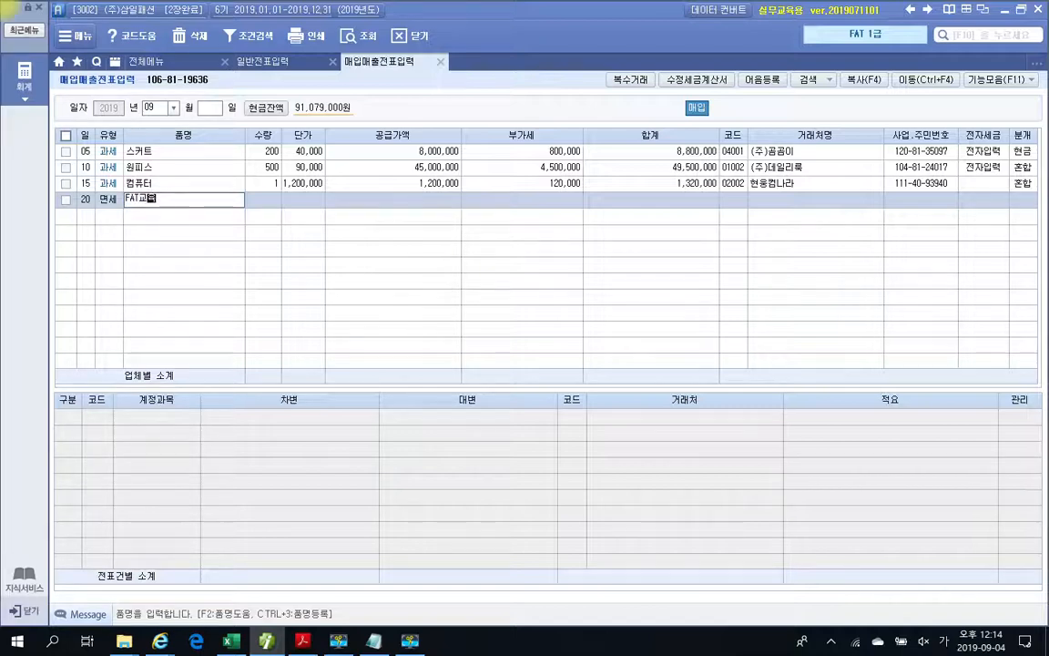
key(Return)
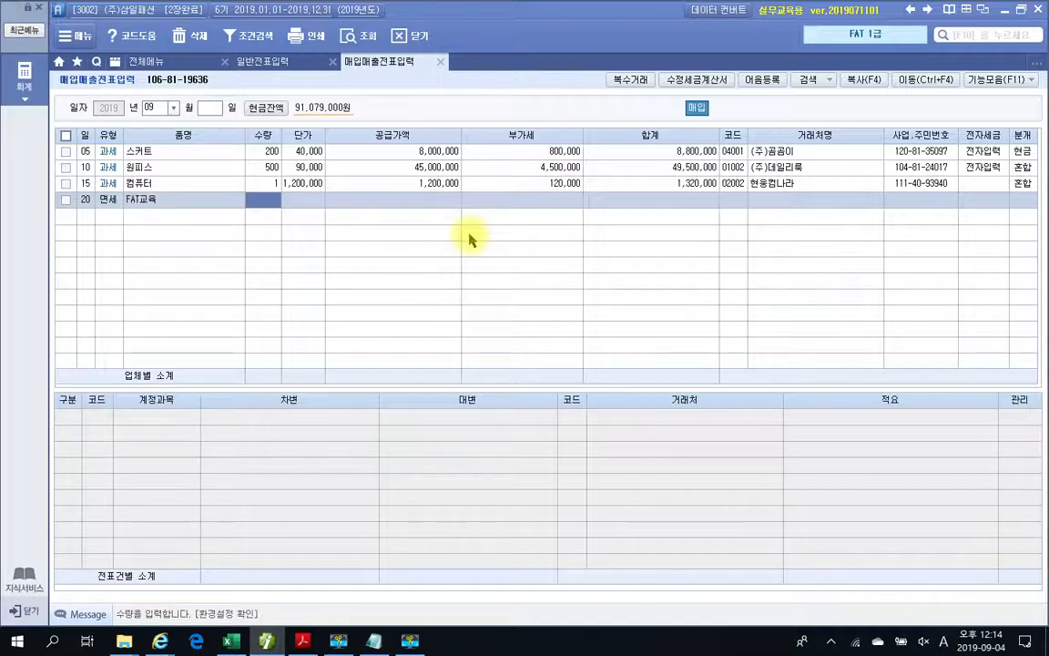
key(Return)
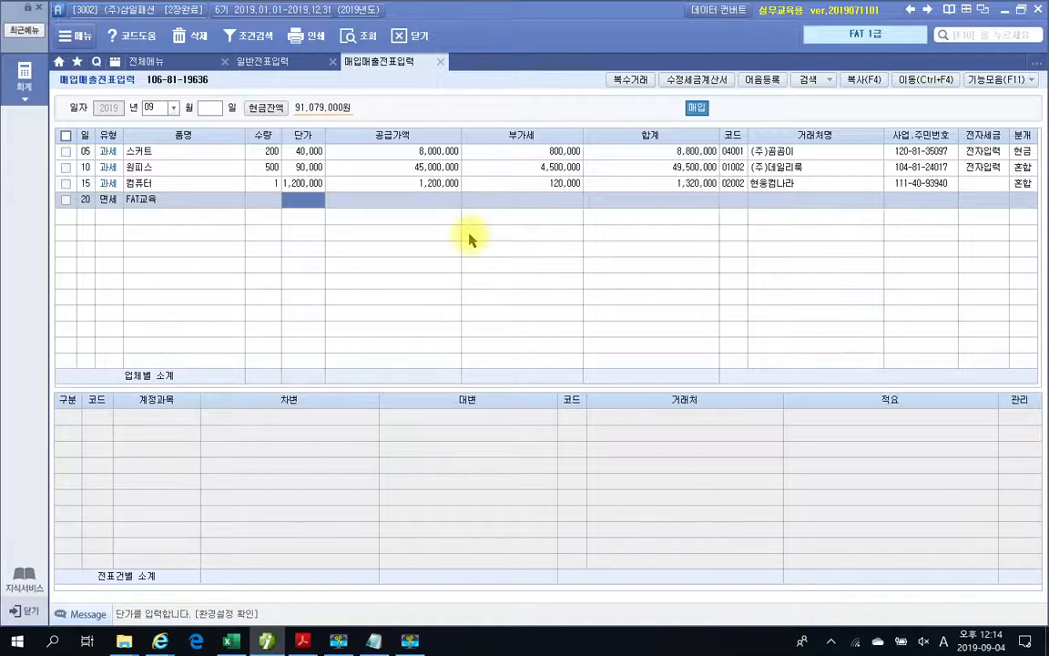
key(Return)
text(3000000)
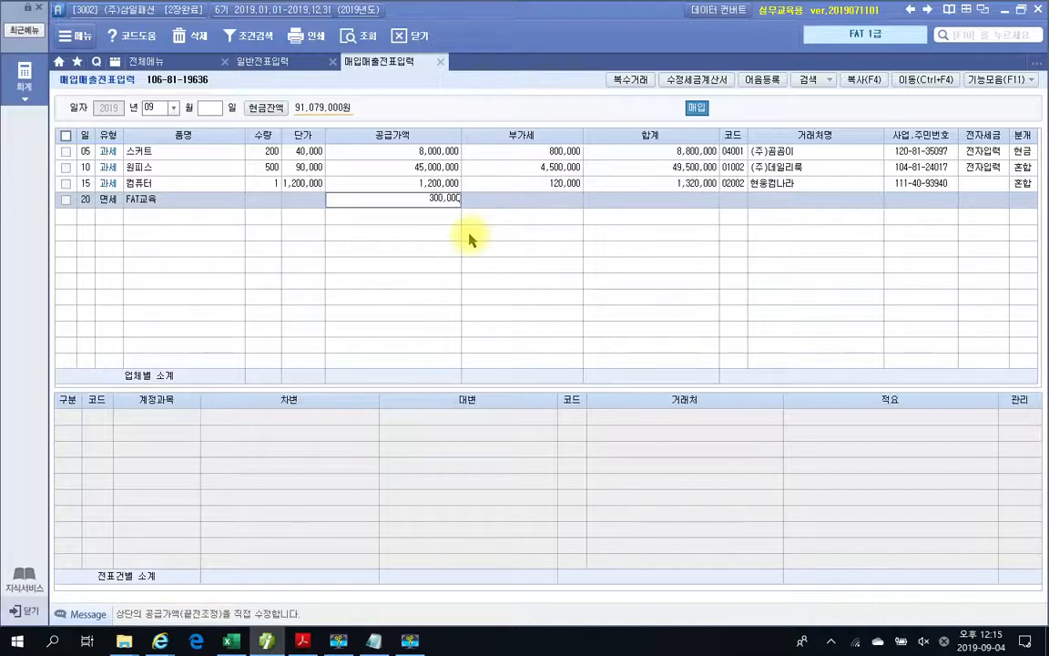
key(Return)
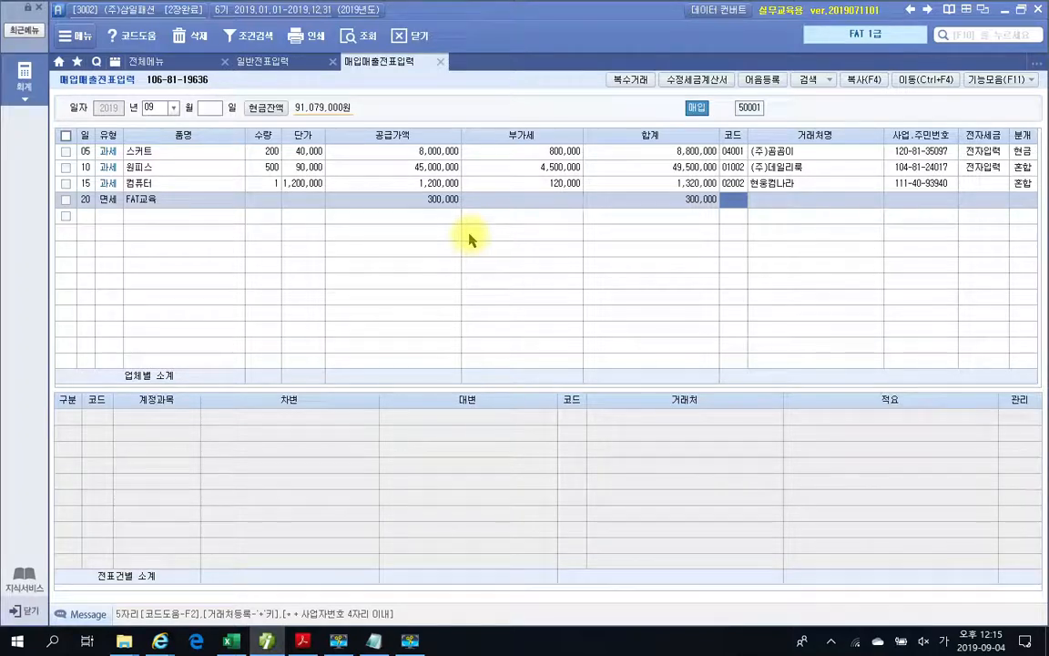
- Look up 미래 and assign (주)미래교육원 as the vendor of the day 20 voucher line
text(미래)
key(Return)
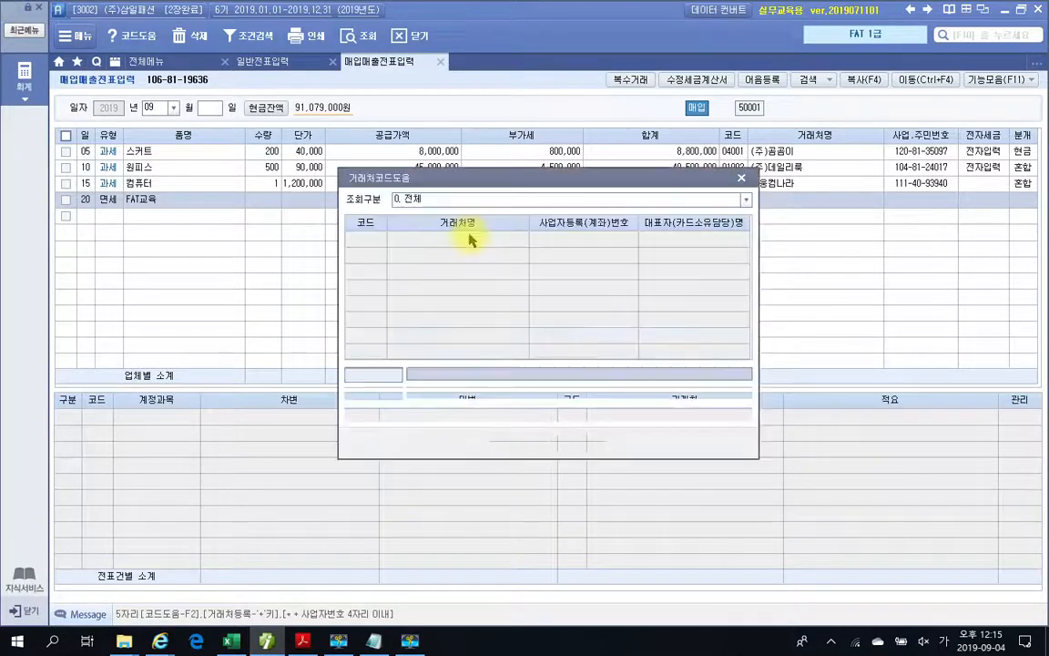
double_click(470, 239)
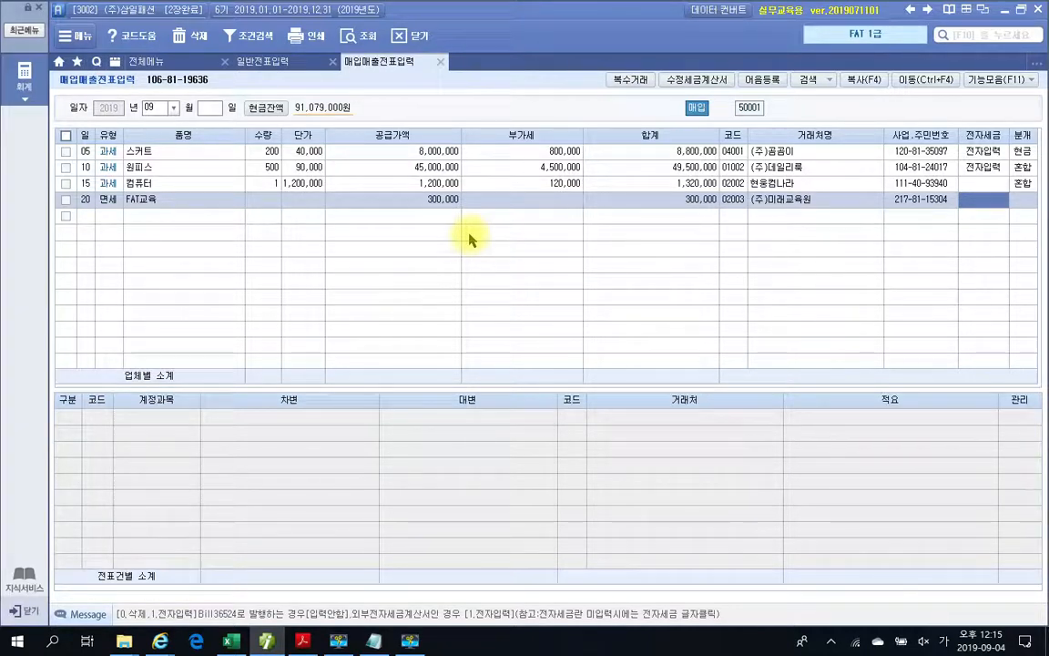
- Mark the FAT교육 line as 전자입력 and set its journal type to 현금
text(1)
key(Return)
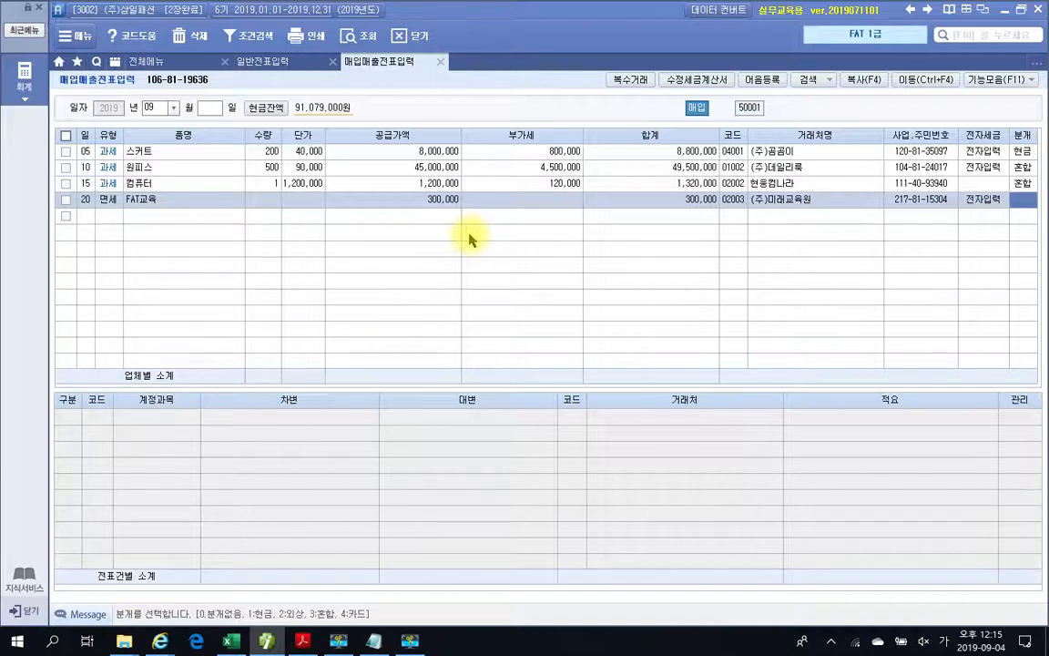
text(1)
key(Return)
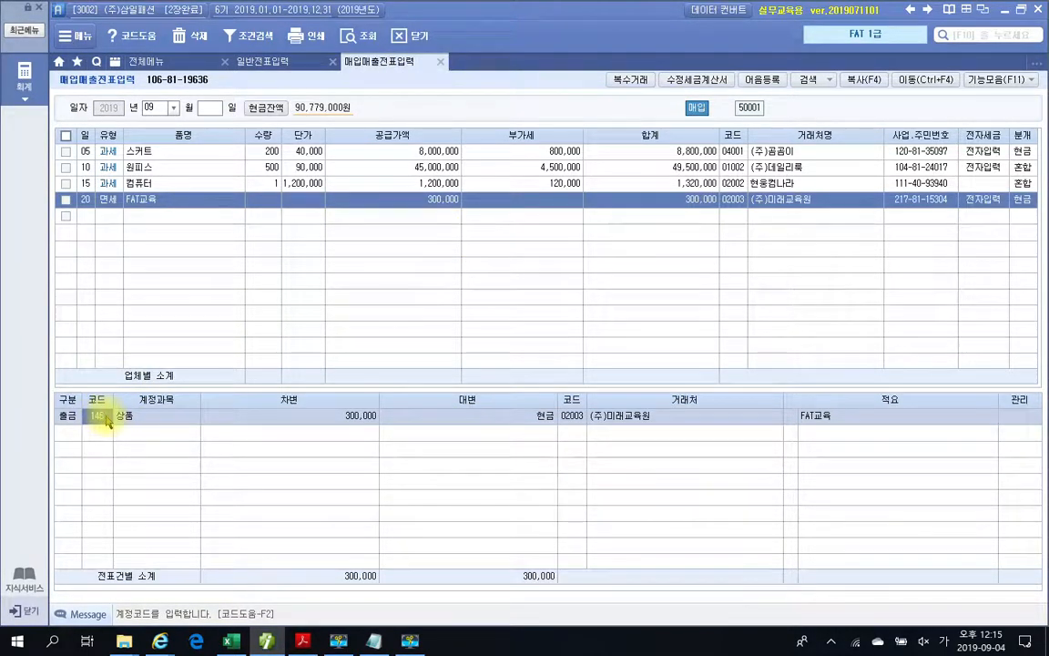
drag(503, 585, 567, 583)
drag(344, 603, 398, 583)
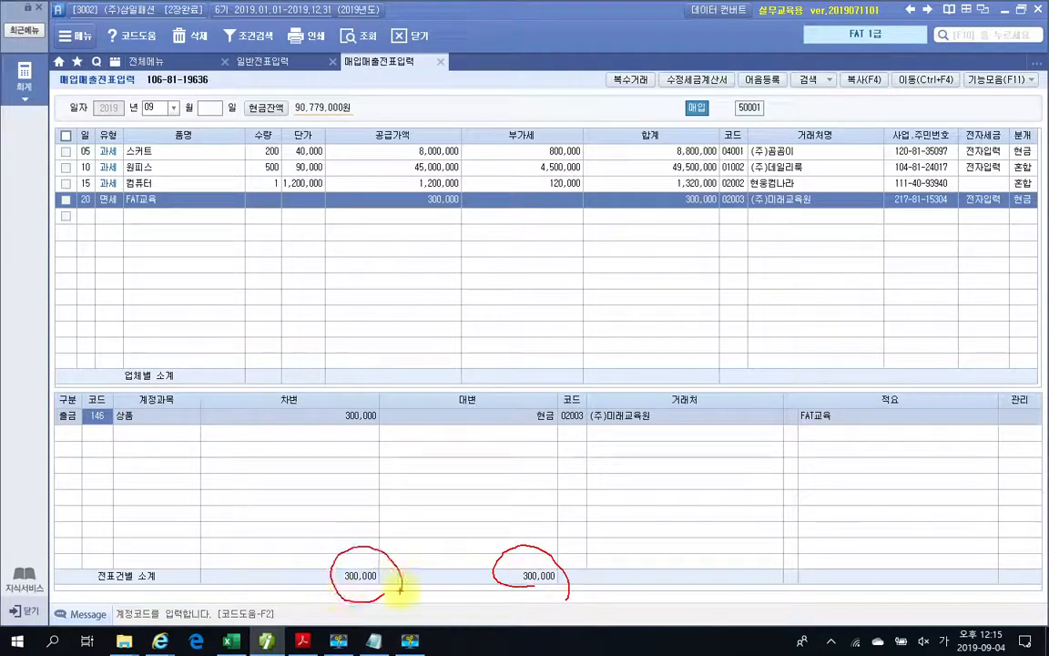
drag(167, 400, 172, 423)
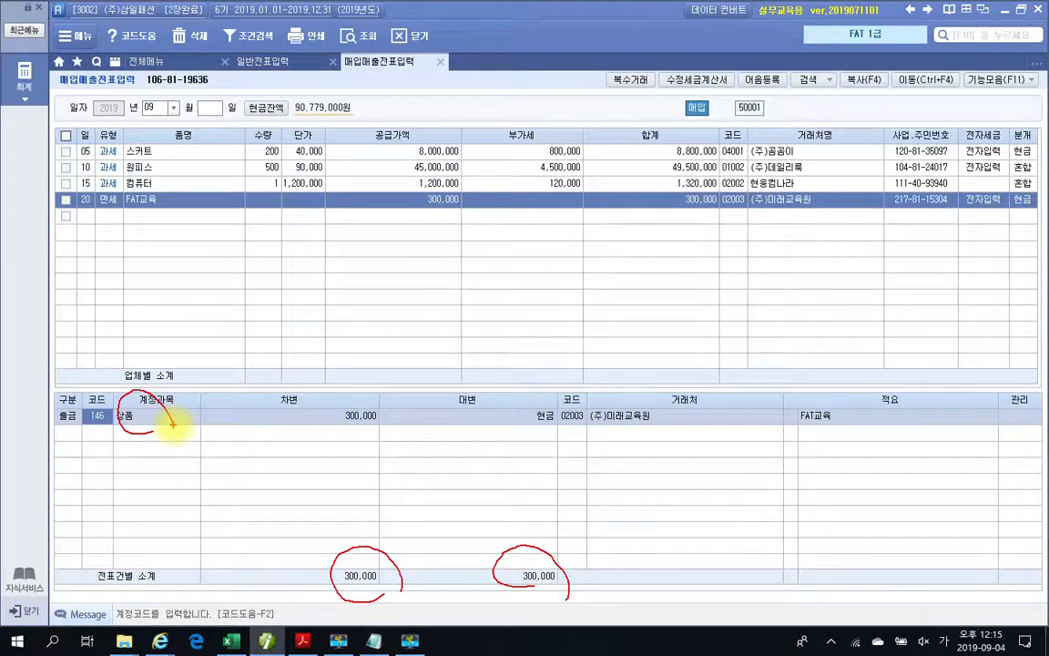
mouse_move(159, 218)
mouse_down()
mouse_move(169, 200)
mouse_move(146, 364)
mouse_move(168, 419)
mouse_move(82, 434)
mouse_move(103, 453)
mouse_up()
key(Escape)
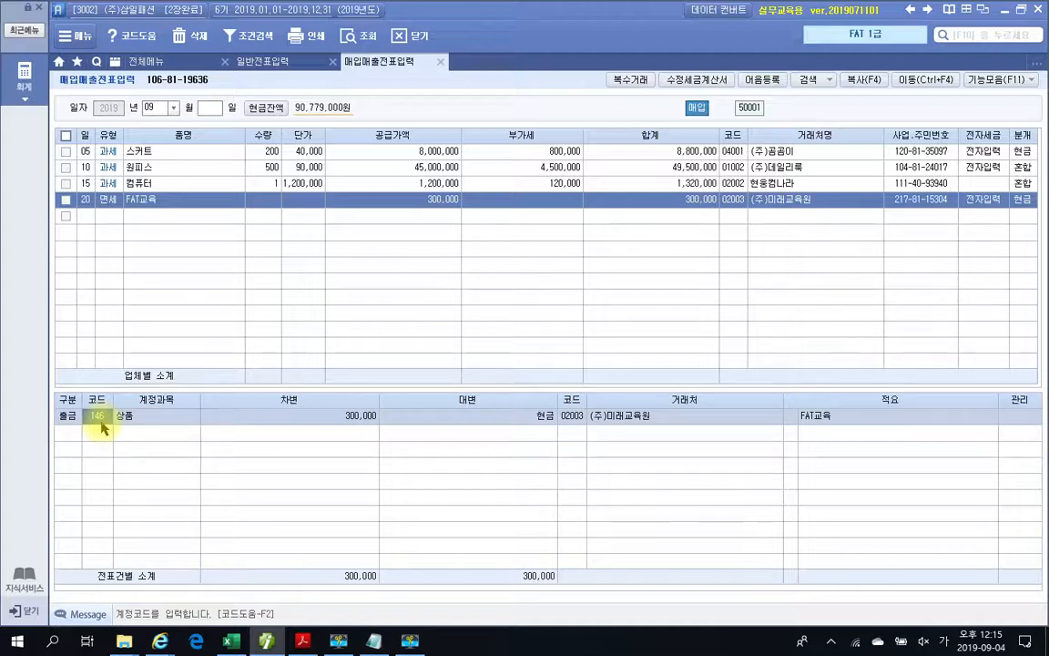
- Look up 교육 and change the debit account of the cash journal line to 825 교육훈련비
text(교육)
key(Return)
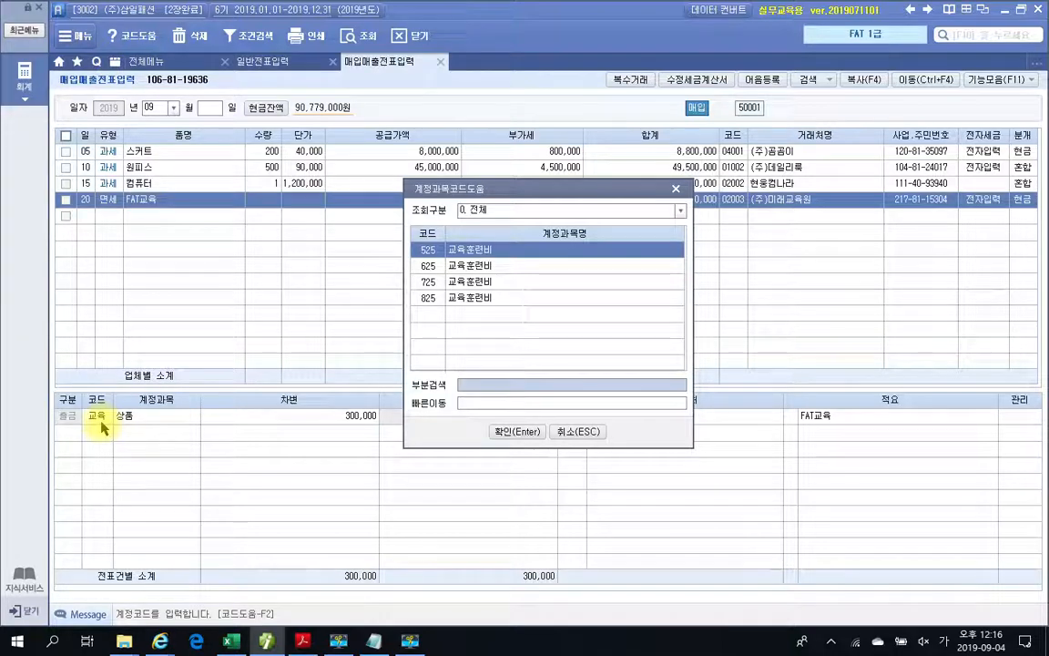
key(Down)
key(Down)
key(Down)
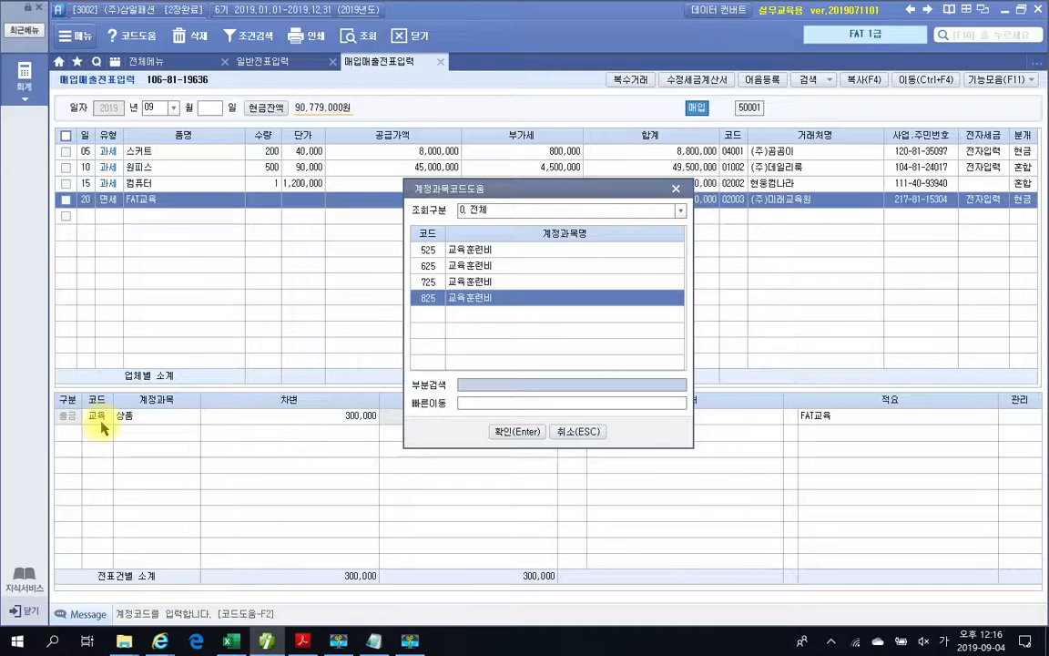
key(Return)
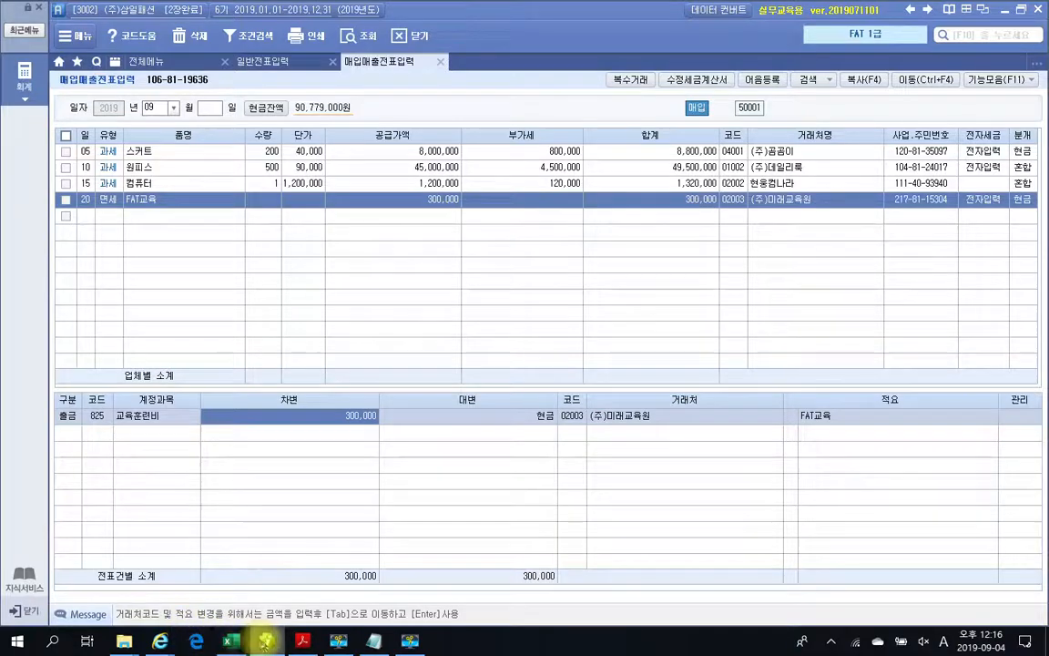
- Switch to the FAT textbook PDF in Acrobat Reader and find the non-deductible input tax box on page 256
click(290, 641)
scroll(800, 451, down, 4)
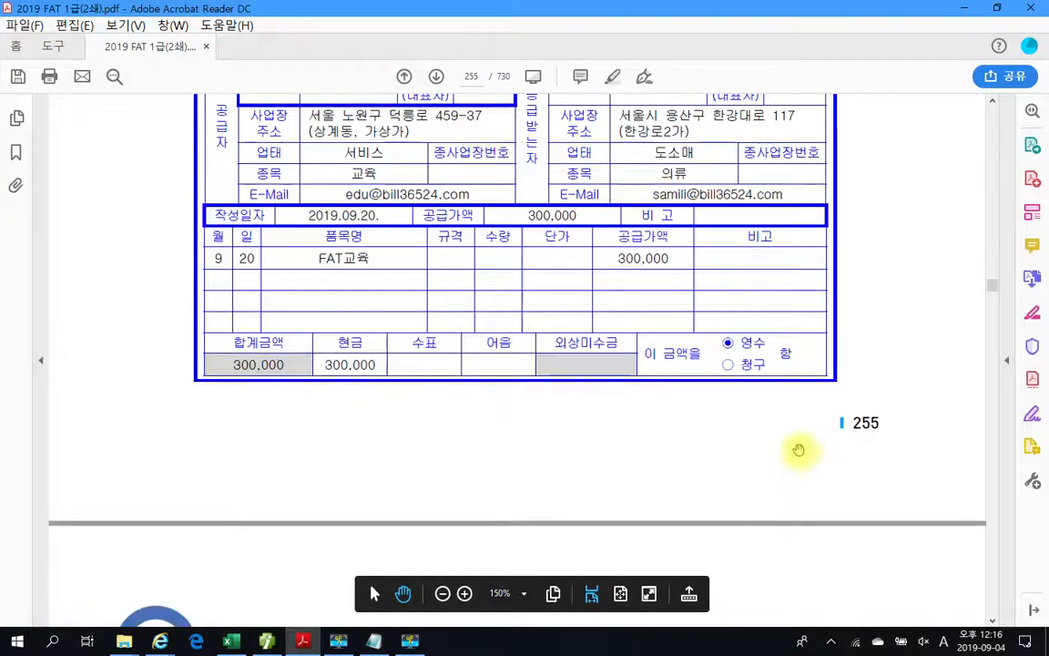
scroll(798, 439, down, 9)
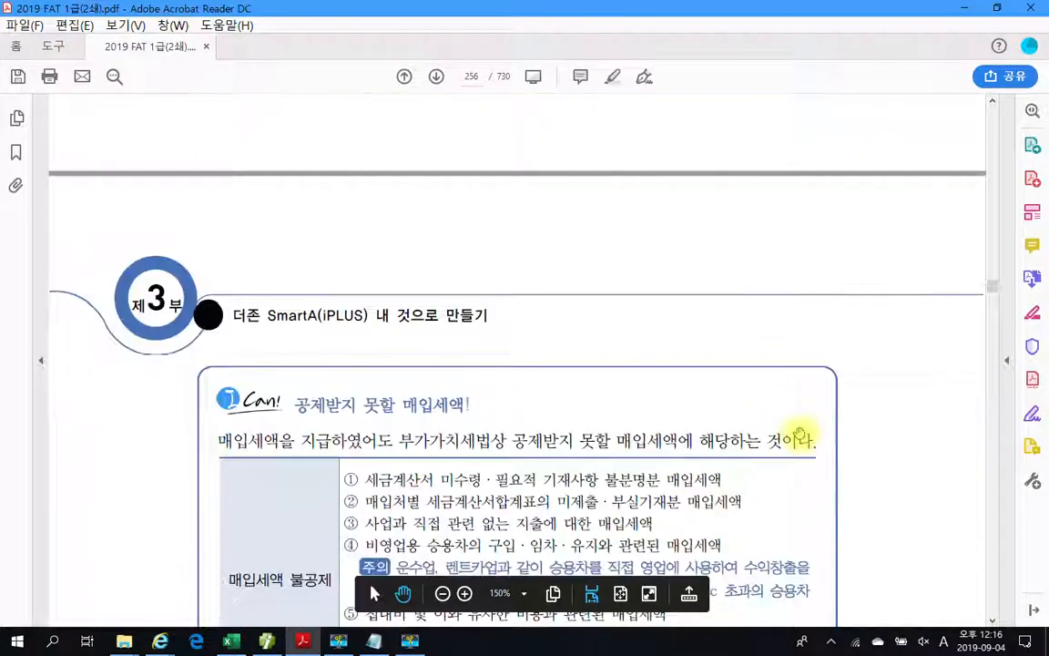
scroll(799, 431, down, 2)
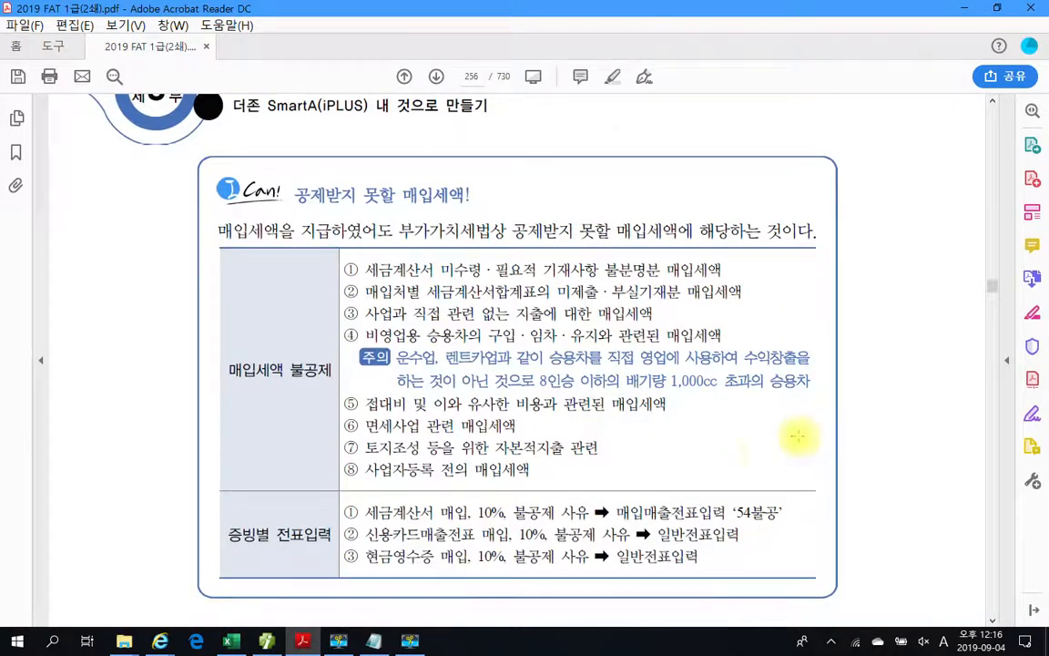
- Box the heading 공제받지 못할 매입세액!, bracket the list below it and circle its 매입세액 불공제 label in red
drag(286, 176, 497, 215)
mouse_move(334, 252)
mouse_down()
mouse_move(314, 301)
mouse_move(317, 460)
mouse_move(329, 475)
mouse_up()
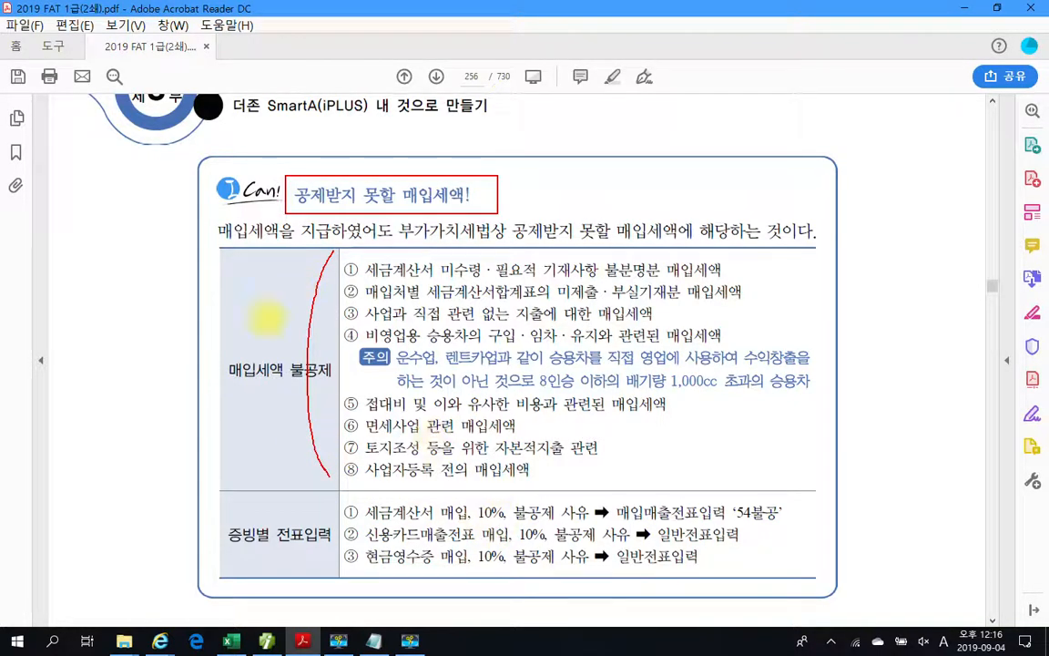
mouse_move(220, 386)
mouse_down()
mouse_move(321, 380)
mouse_move(331, 359)
mouse_move(258, 356)
mouse_move(222, 377)
mouse_up()
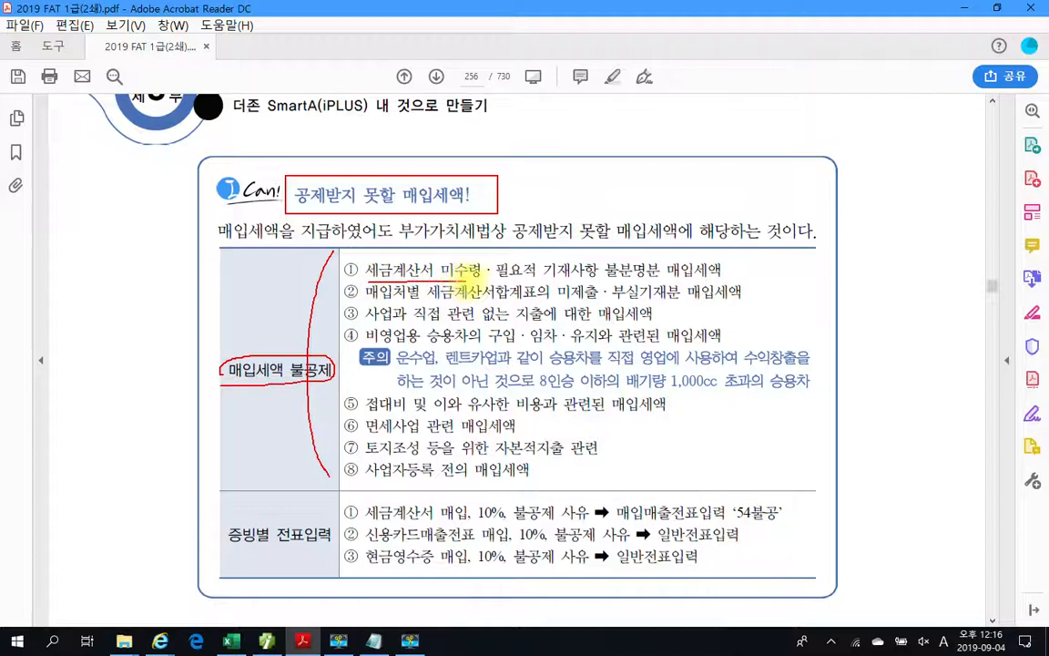
- Underline non-deductible cases ① to ④ in red and circle the word 매입세액 in each
drag(494, 279, 658, 277)
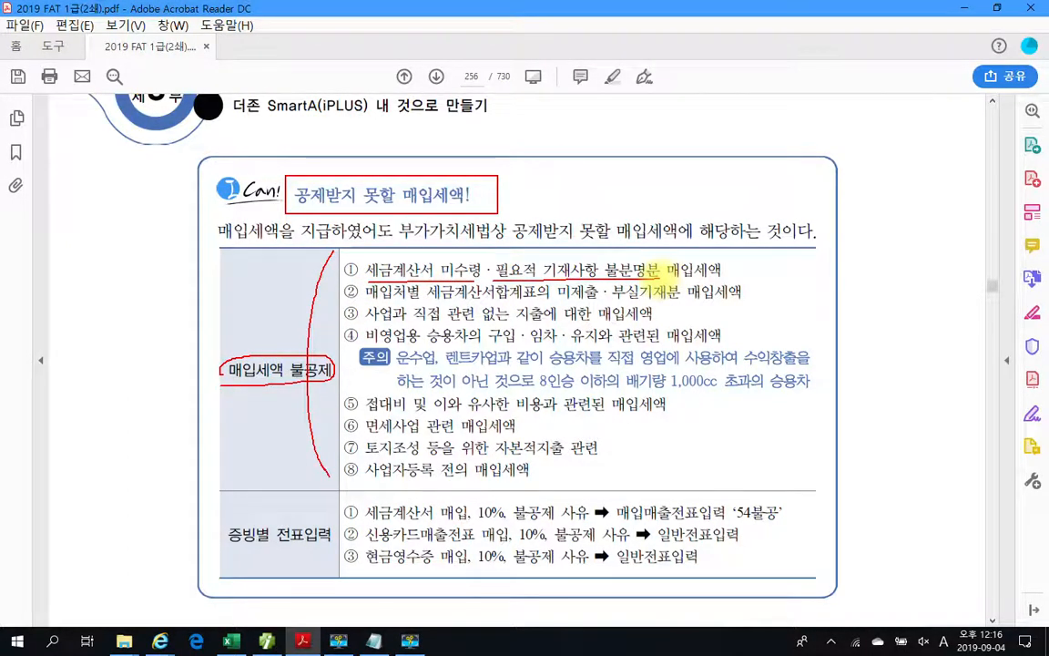
mouse_move(672, 273)
mouse_down()
mouse_move(729, 271)
mouse_move(651, 260)
mouse_move(668, 276)
mouse_up()
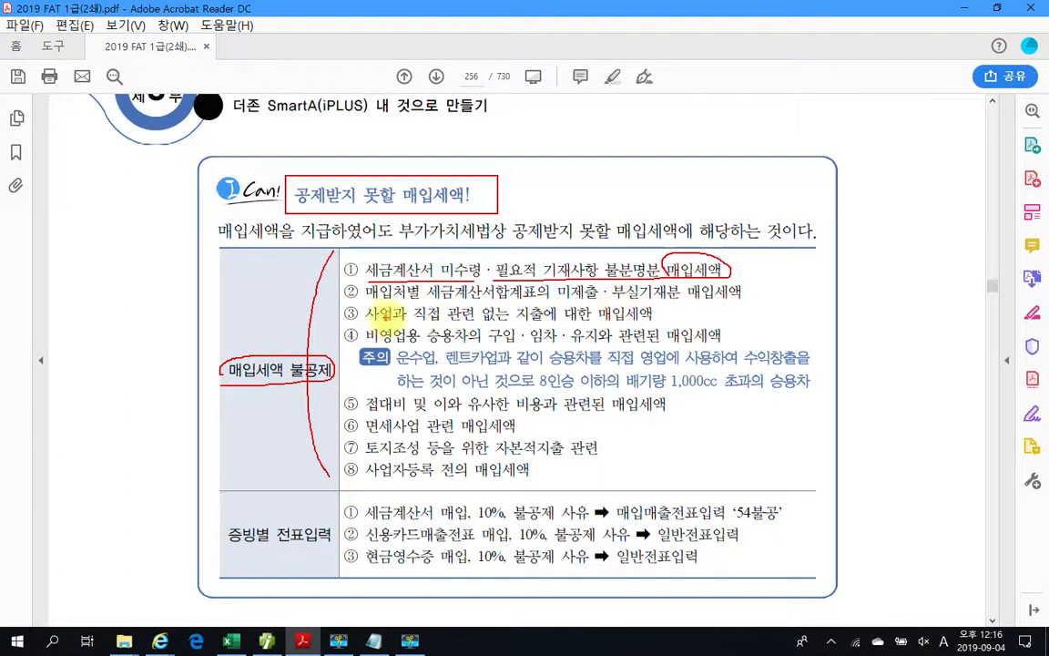
drag(363, 297, 547, 297)
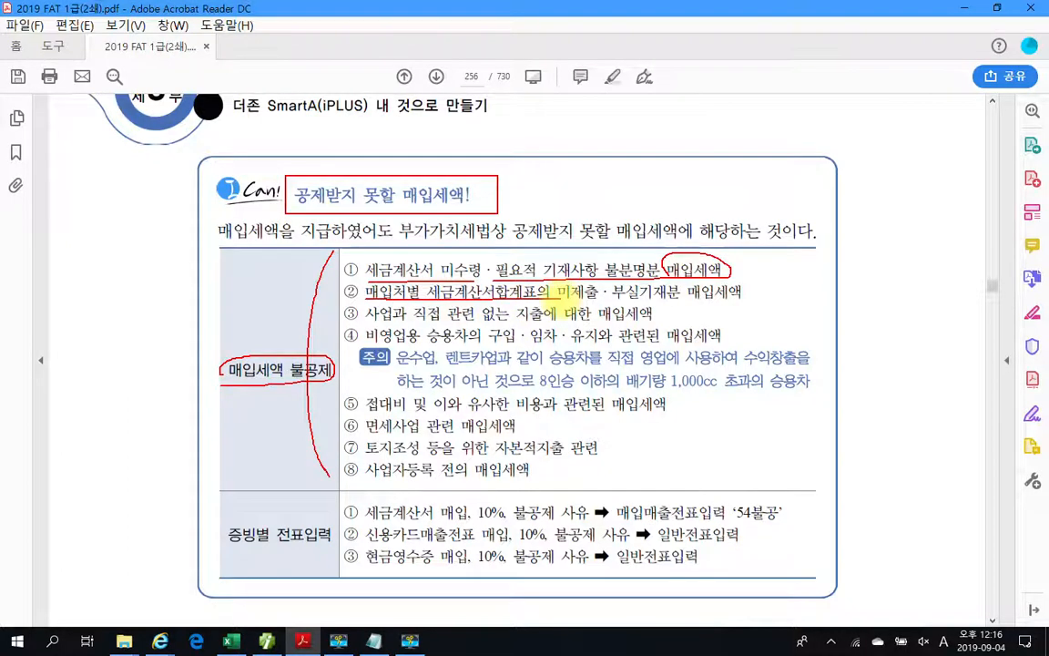
mouse_move(583, 299)
mouse_down()
mouse_move(748, 290)
mouse_move(689, 294)
mouse_up()
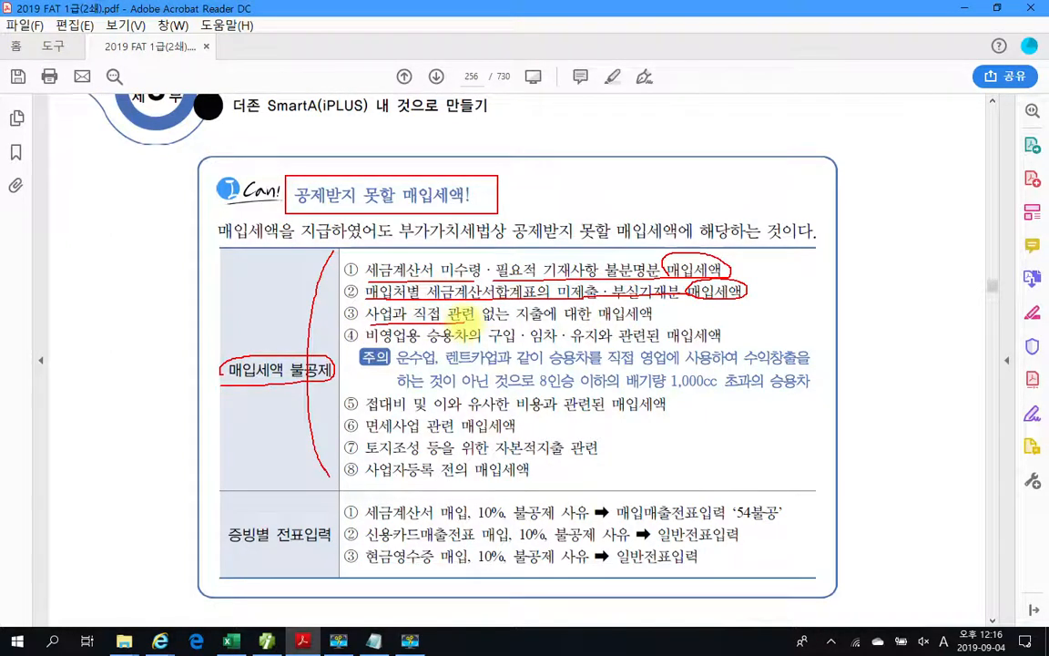
mouse_move(465, 323)
mouse_down()
mouse_move(656, 309)
mouse_move(599, 311)
mouse_move(601, 324)
mouse_up()
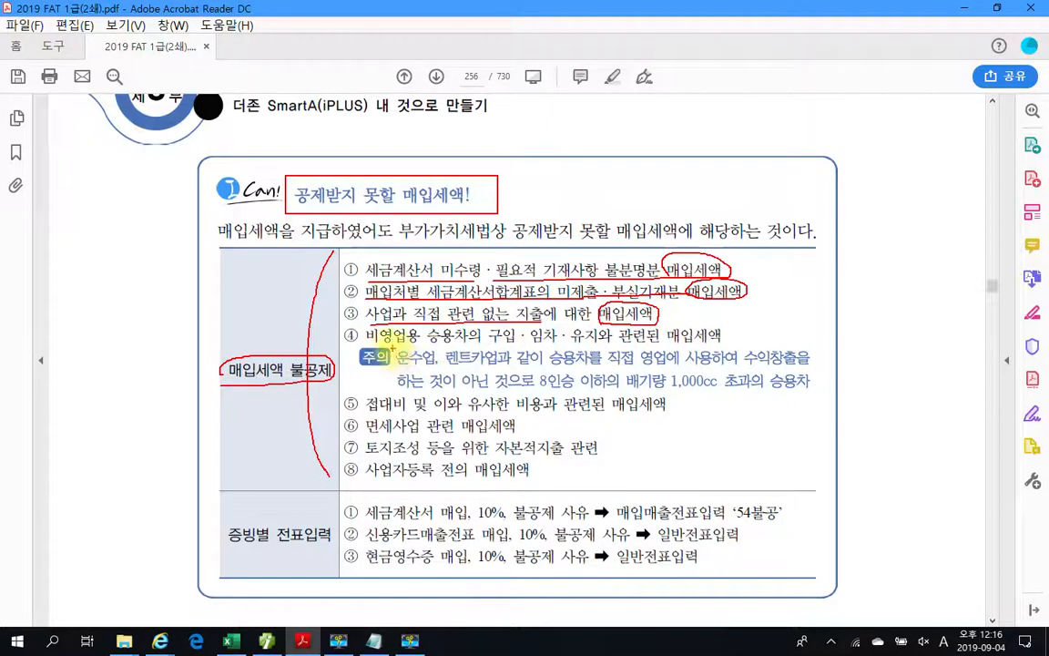
mouse_move(426, 344)
mouse_down()
mouse_move(612, 344)
mouse_move(702, 330)
mouse_move(700, 316)
mouse_move(671, 330)
mouse_up()
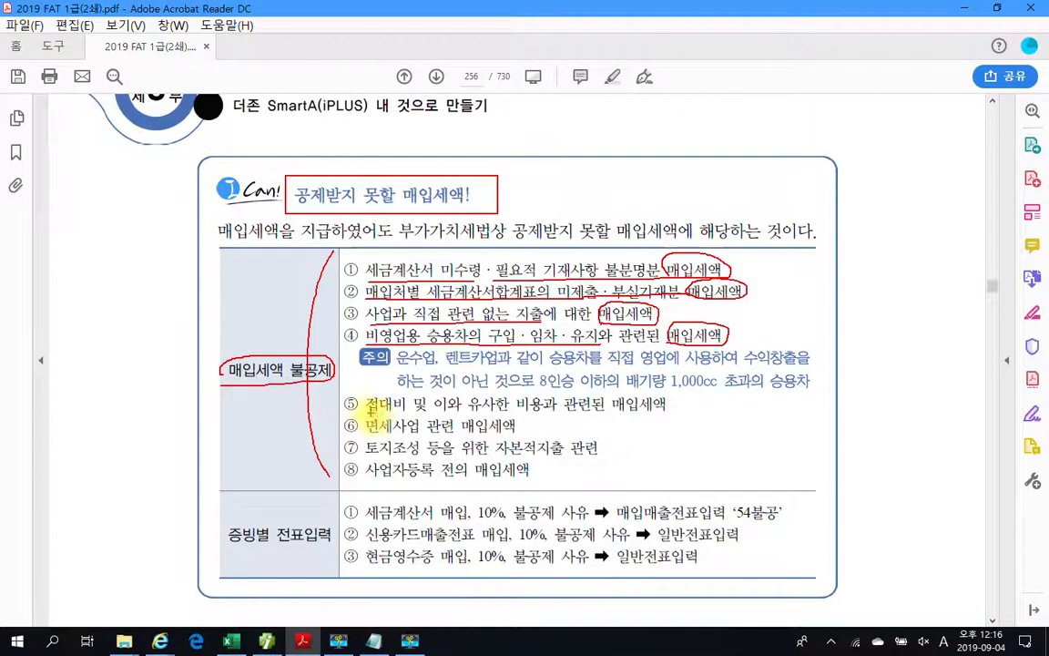
- Underline non-deductible cases ⑤ to ⑦ in red, circling 매입세액 in ⑤ and ⑥ and 자본적지출 in ⑦
drag(445, 403, 503, 406)
mouse_move(537, 408)
mouse_down()
mouse_move(652, 413)
mouse_move(649, 394)
mouse_move(614, 397)
mouse_move(630, 411)
mouse_up()
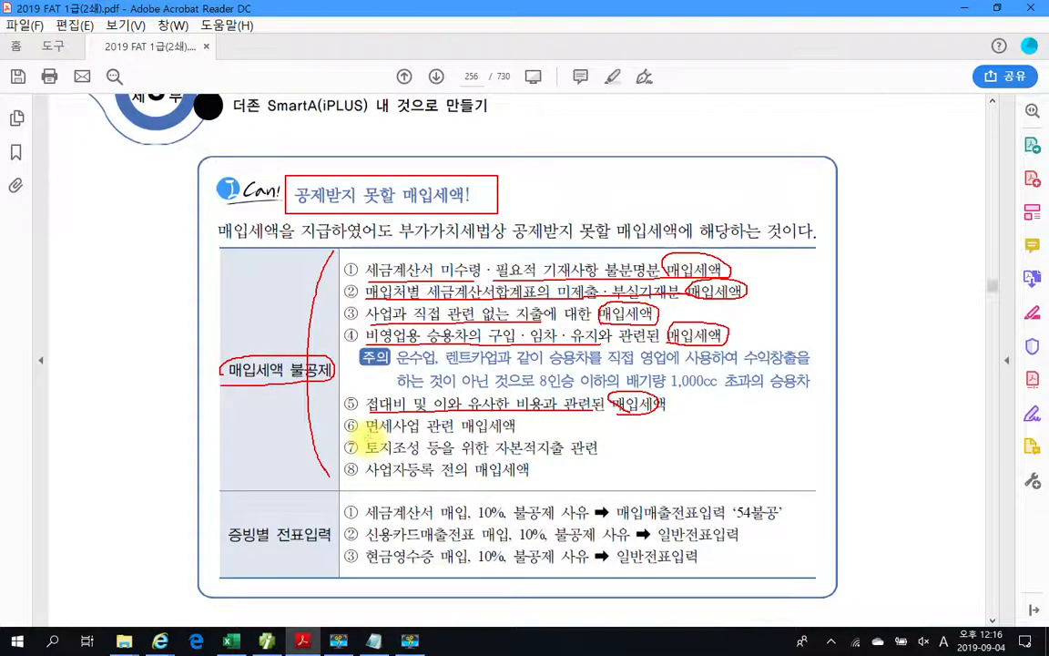
mouse_move(366, 434)
mouse_down()
mouse_move(532, 427)
mouse_move(469, 435)
mouse_up()
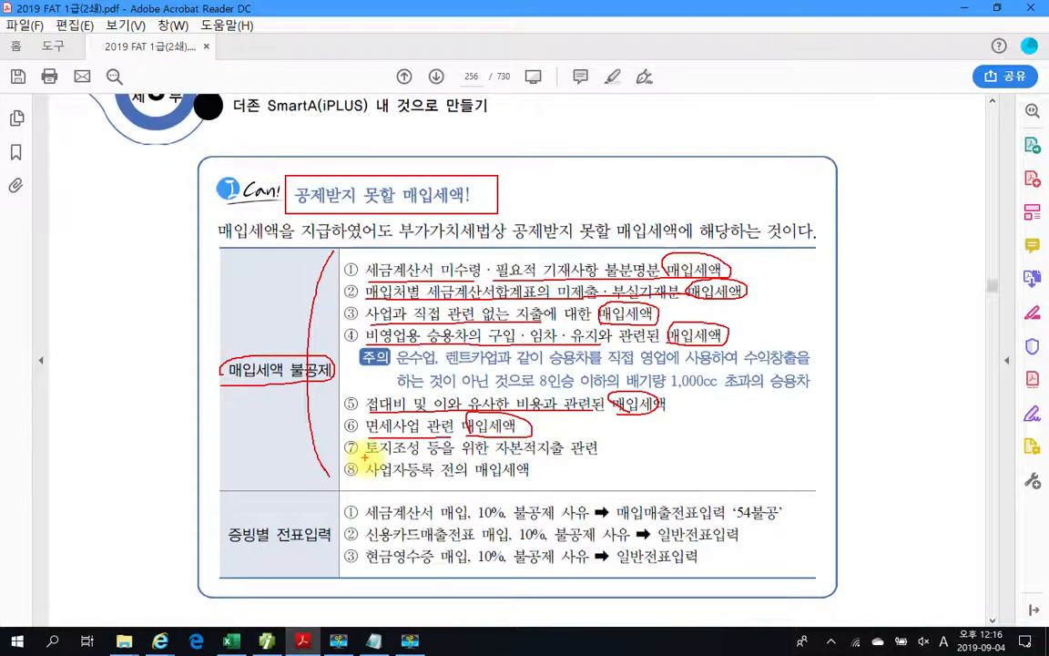
drag(367, 455, 483, 458)
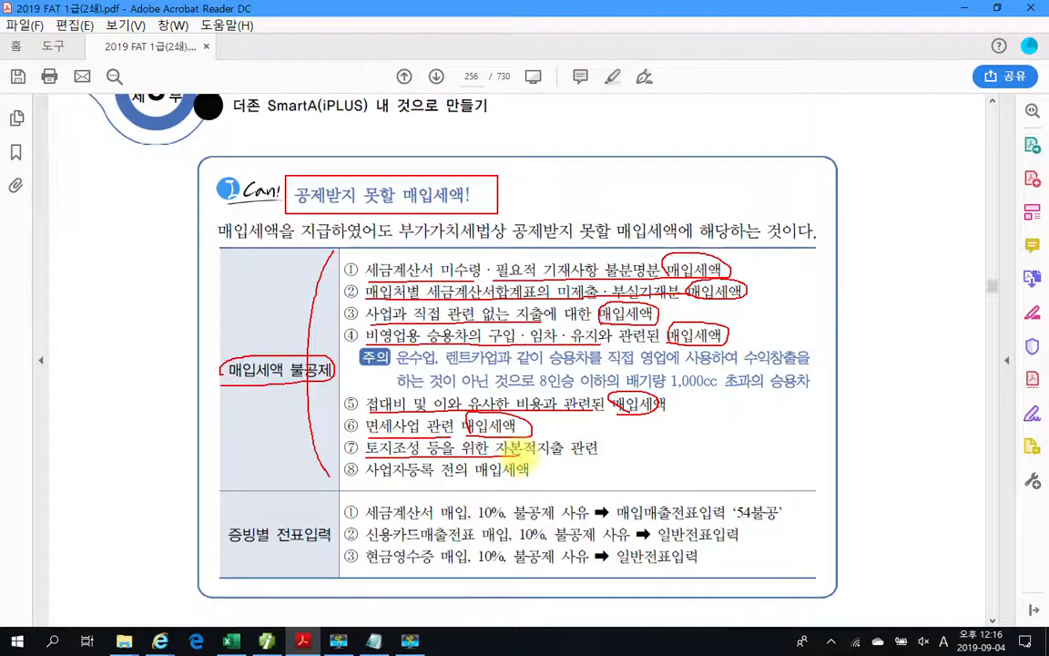
drag(516, 455, 565, 456)
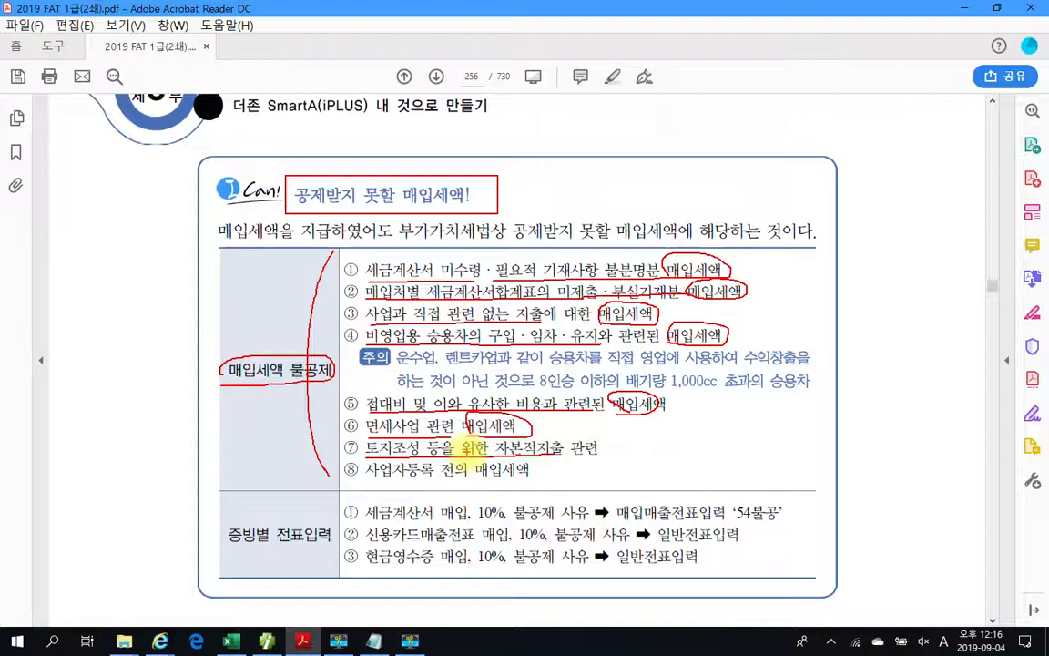
drag(499, 447, 565, 460)
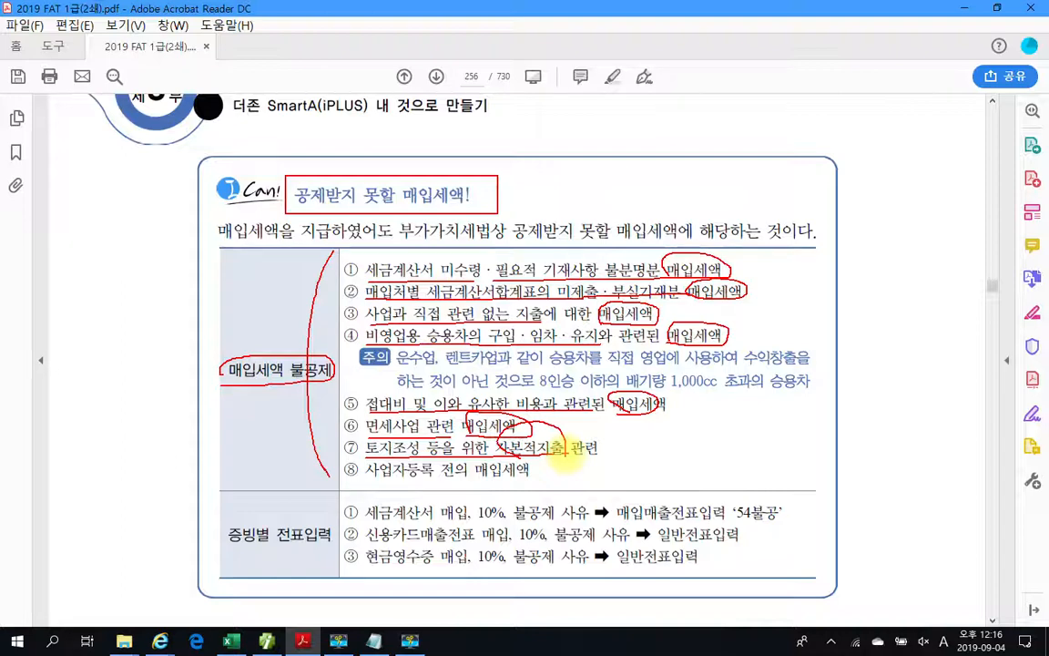
mouse_move(447, 467)
mouse_down()
mouse_move(485, 440)
mouse_move(483, 453)
mouse_up()
drag(528, 463, 558, 462)
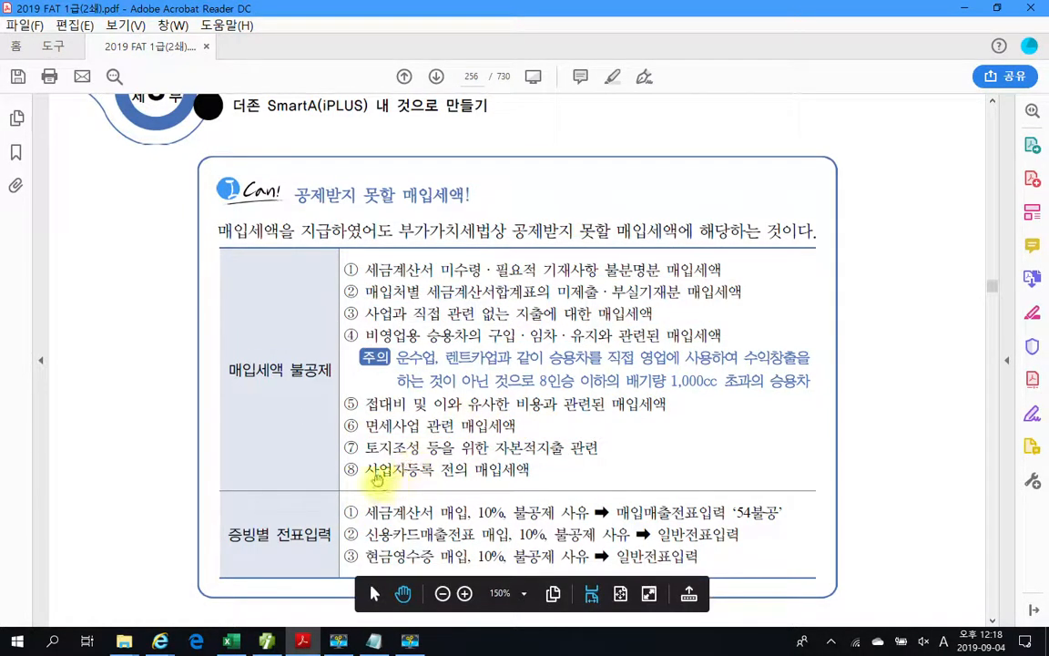
- Highlight the text of case ⑧ 사업자등록 전의 매입세액, then review the 증빙별 전표입력 rules below it
drag(364, 469, 543, 467)
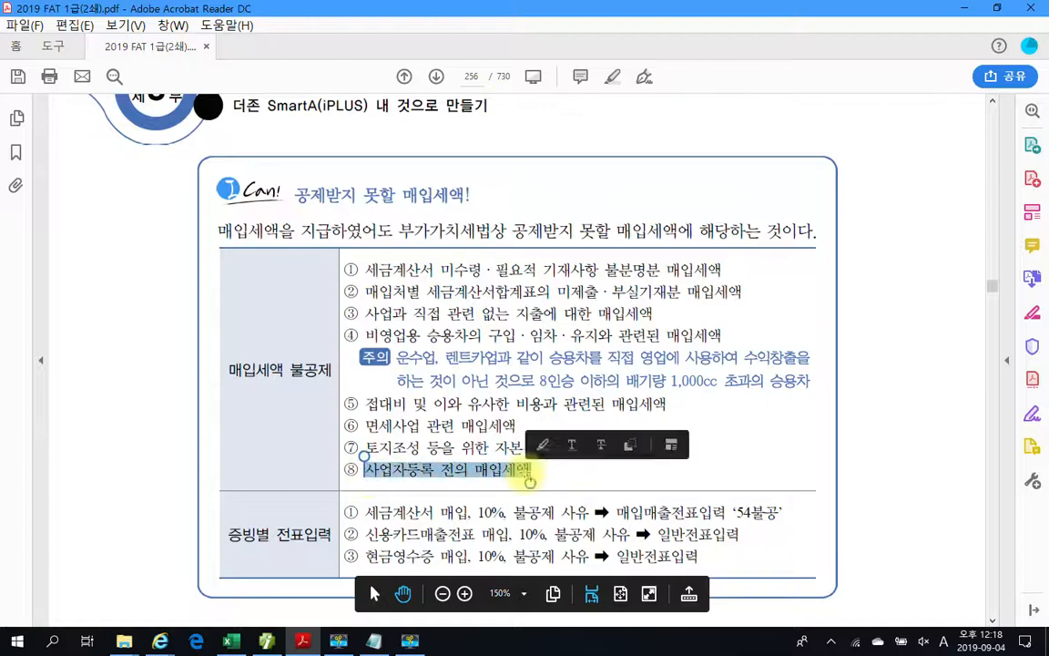
click(543, 469)
scroll(637, 480, down, 3)
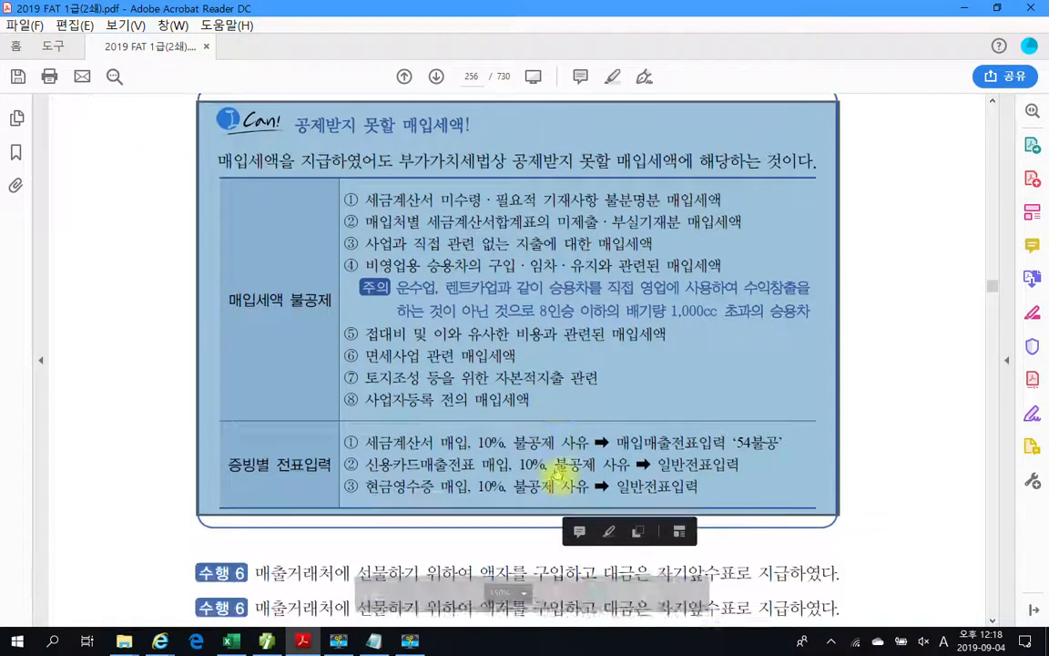
click(816, 480)
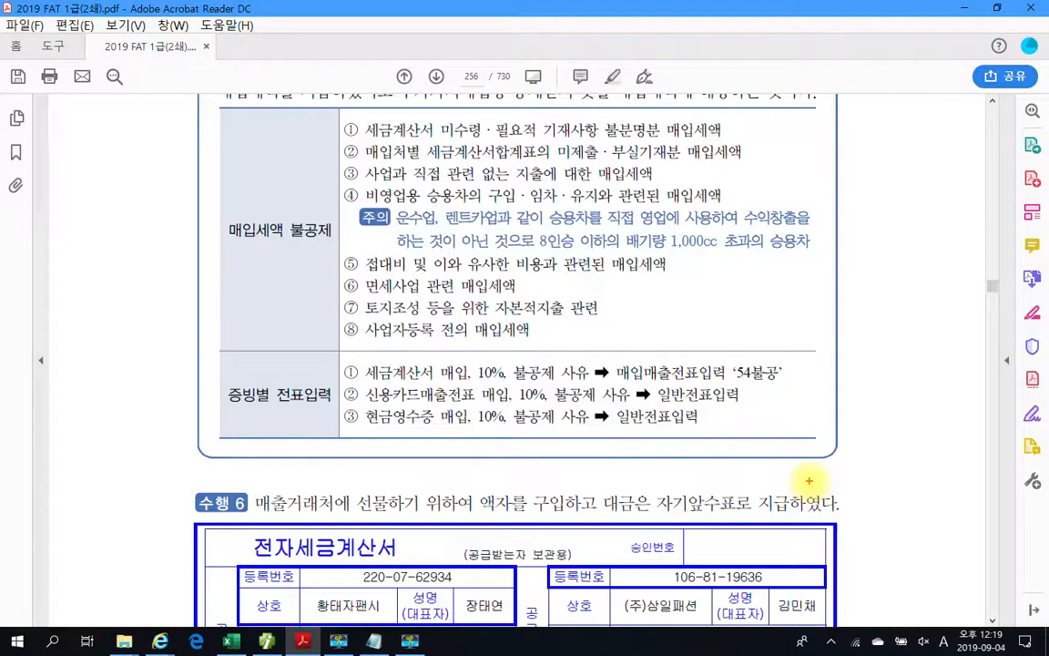
- Circle the non-deductible list and the 증빙별 전표입력 label, then underline rule ① and mark its '54불공' with a box and star
mouse_move(365, 108)
mouse_down()
mouse_move(298, 258)
mouse_move(534, 351)
mouse_move(834, 187)
mouse_move(533, 94)
mouse_move(337, 156)
mouse_up()
mouse_move(300, 435)
mouse_down()
mouse_move(219, 414)
mouse_move(273, 330)
mouse_move(276, 480)
mouse_up()
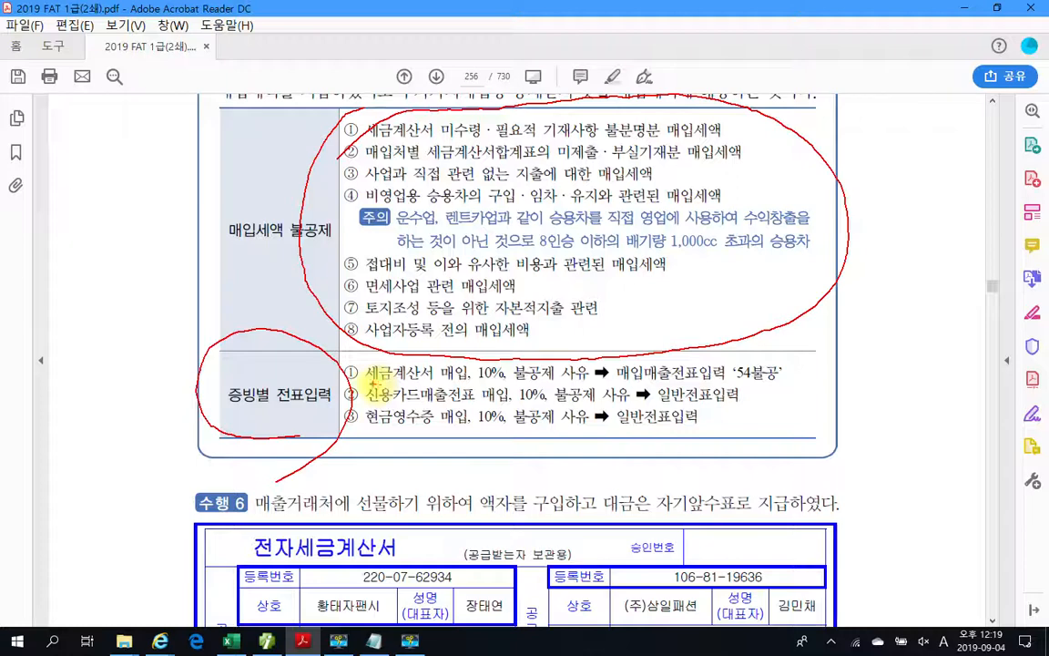
drag(367, 382, 437, 382)
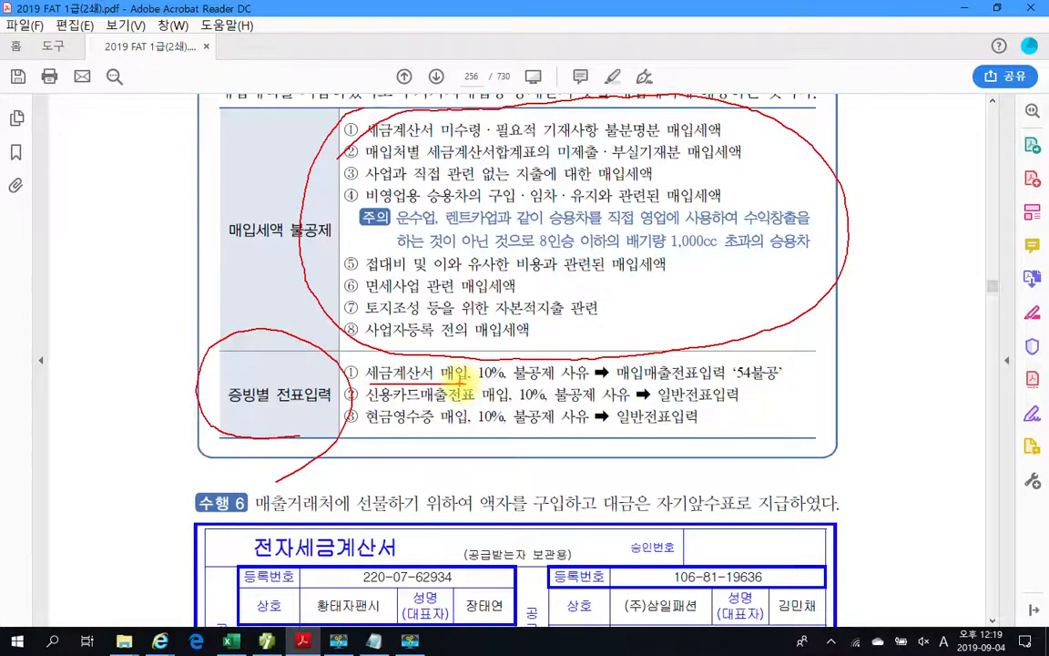
mouse_move(333, 110)
mouse_down()
mouse_move(320, 214)
mouse_move(335, 325)
mouse_up()
drag(357, 383, 437, 384)
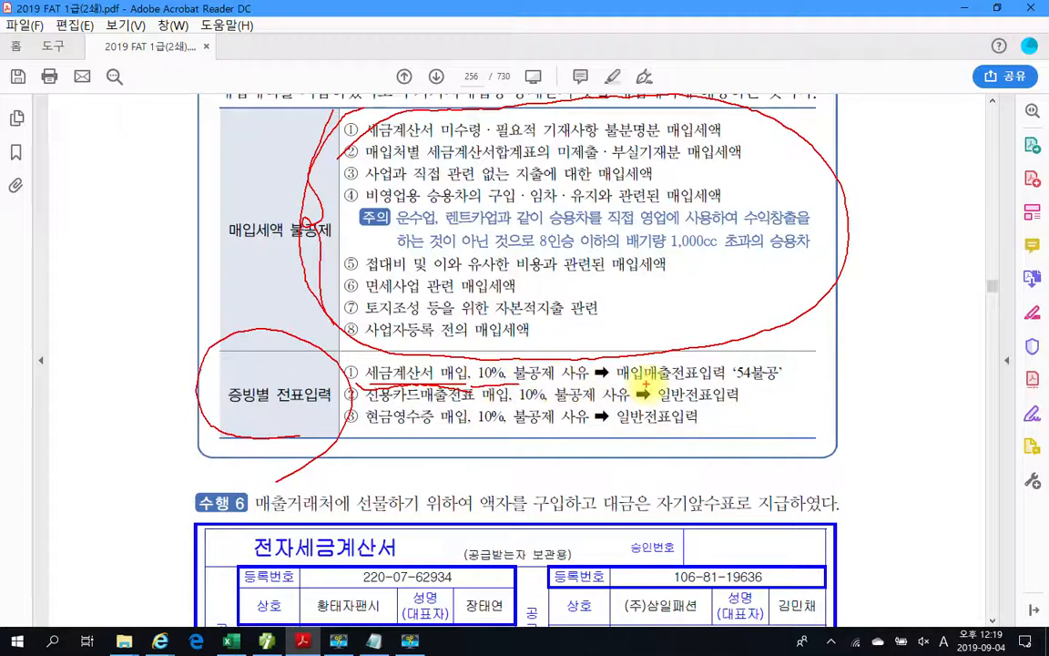
mouse_move(621, 383)
mouse_down()
mouse_move(780, 383)
mouse_move(729, 369)
mouse_move(772, 356)
mouse_move(788, 387)
mouse_up()
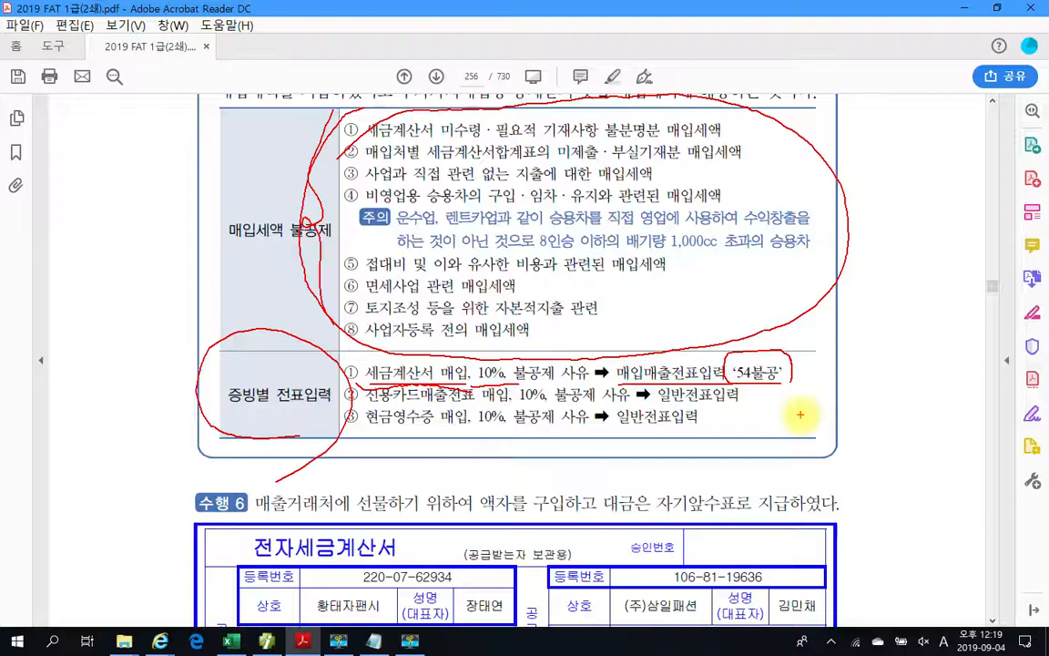
mouse_move(800, 414)
mouse_down()
mouse_move(833, 398)
mouse_move(848, 351)
mouse_move(812, 394)
mouse_move(813, 375)
mouse_up()
- Bracket voucher rules ② and ③, underline their credit card and cash receipt purchases, and put an X beside them
mouse_move(747, 394)
mouse_down()
mouse_move(768, 414)
mouse_move(725, 448)
mouse_up()
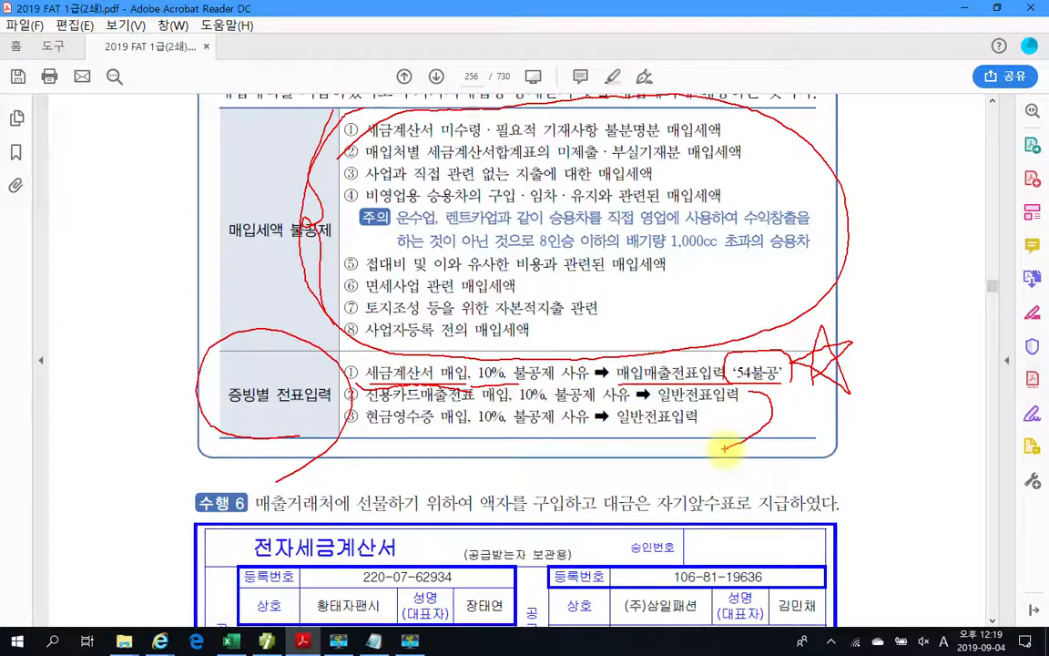
mouse_move(361, 103)
mouse_down()
mouse_move(304, 226)
mouse_move(328, 305)
mouse_move(351, 330)
mouse_up()
mouse_move(368, 405)
mouse_down()
mouse_move(500, 401)
mouse_move(502, 411)
mouse_up()
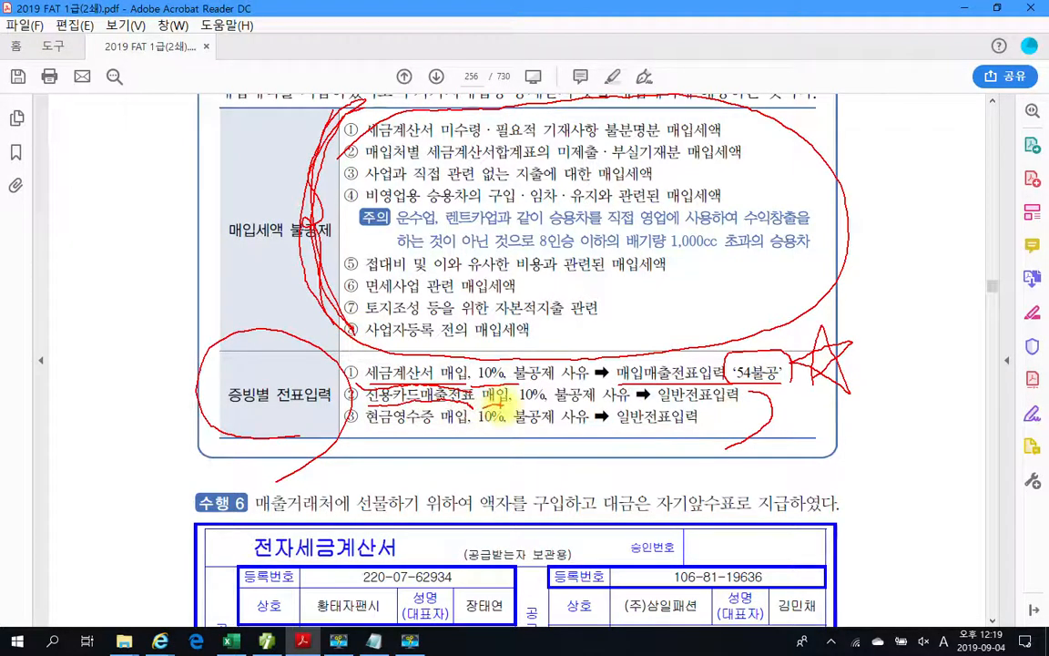
drag(368, 434, 469, 433)
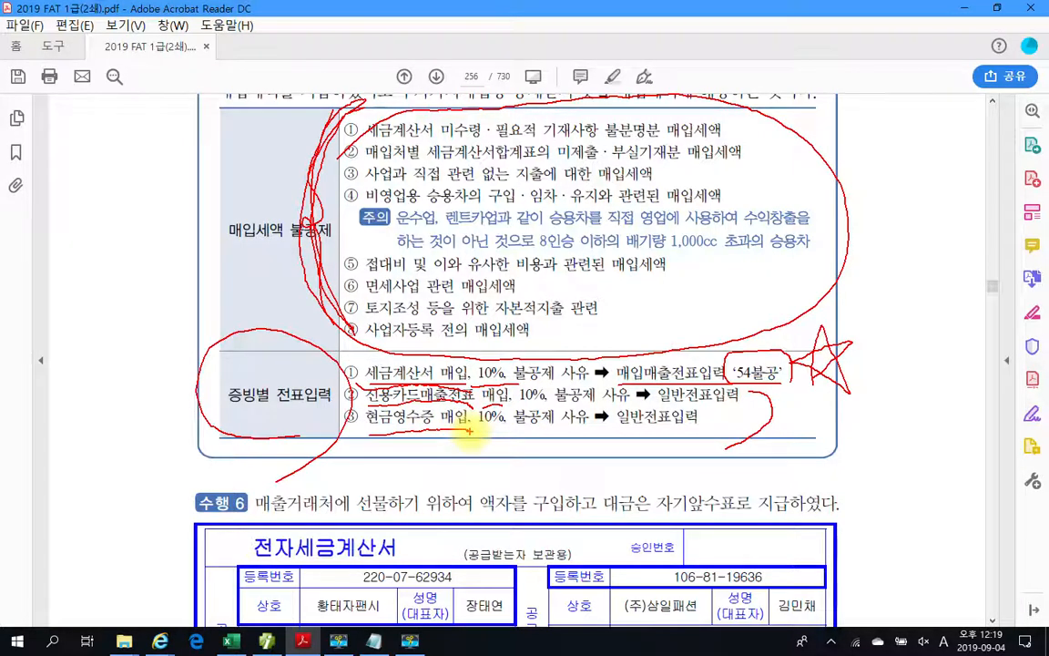
drag(802, 409, 771, 443)
drag(774, 422, 804, 449)
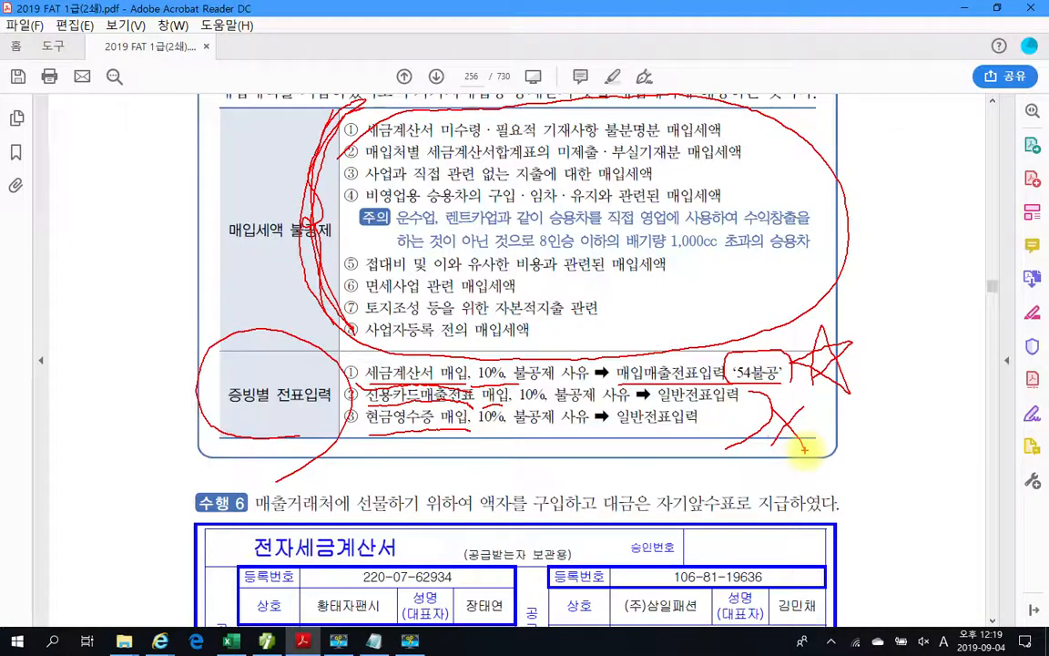
- Draw a star over the 매입세액 불공제 label and circle 세금계산서 매입 and '54불공' in rule ①
mouse_move(184, 173)
mouse_down()
mouse_move(246, 146)
mouse_move(273, 195)
mouse_move(206, 248)
mouse_up()
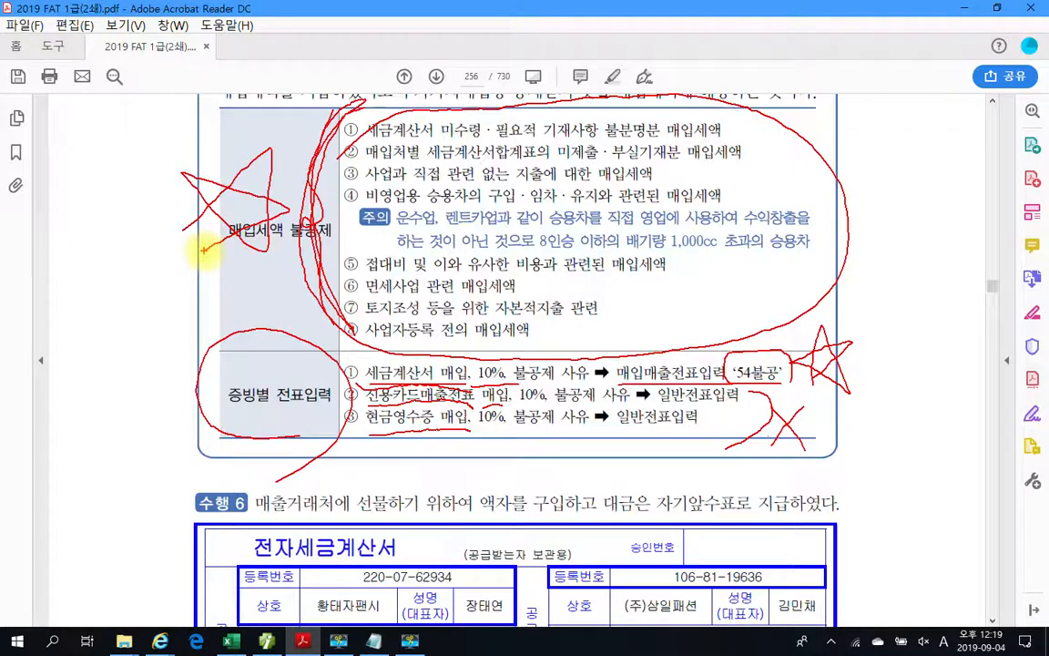
mouse_move(475, 359)
mouse_down()
mouse_move(407, 391)
mouse_move(461, 359)
mouse_move(474, 376)
mouse_up()
drag(734, 391, 772, 401)
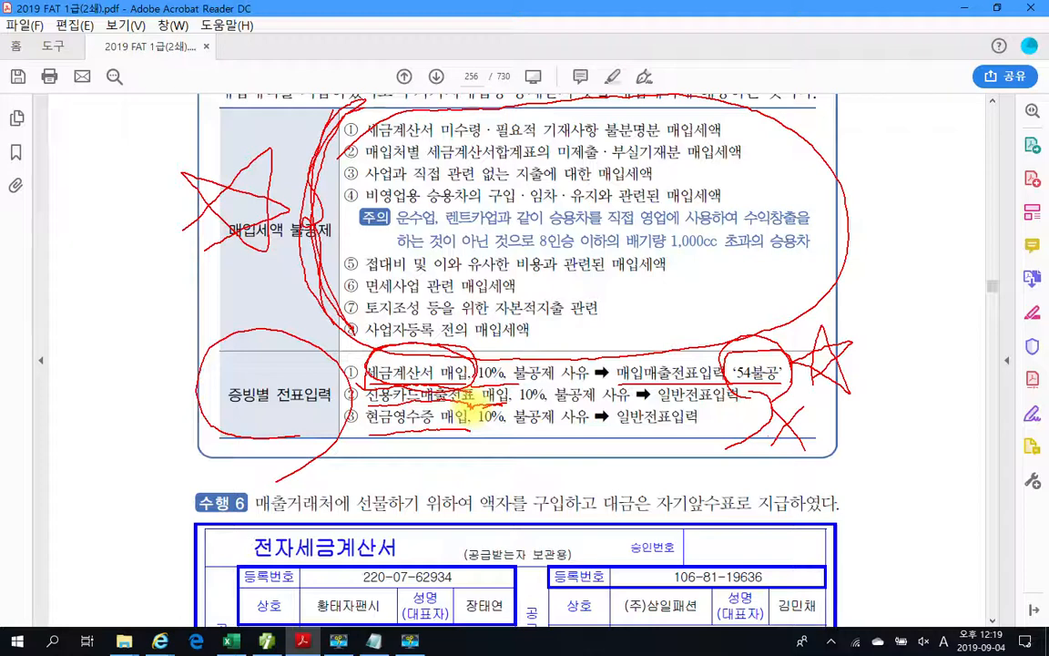
- Mark rules ② and ③ with their 일반전표입력 entries in blue, then bracket the non-deductible list and circle '54불공'
drag(656, 405, 742, 410)
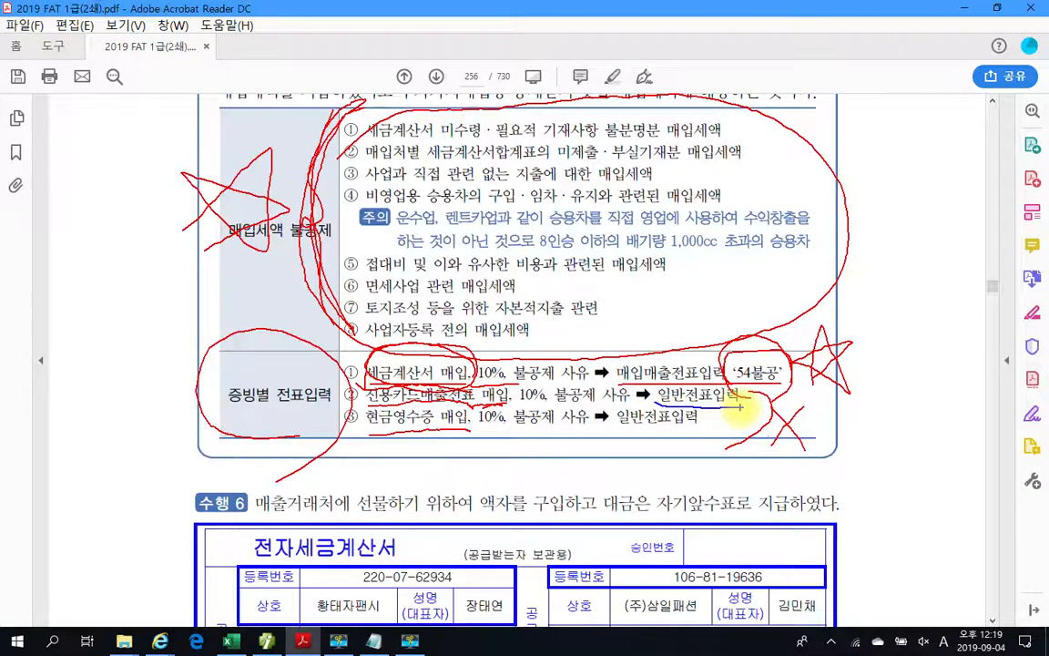
drag(479, 436, 535, 435)
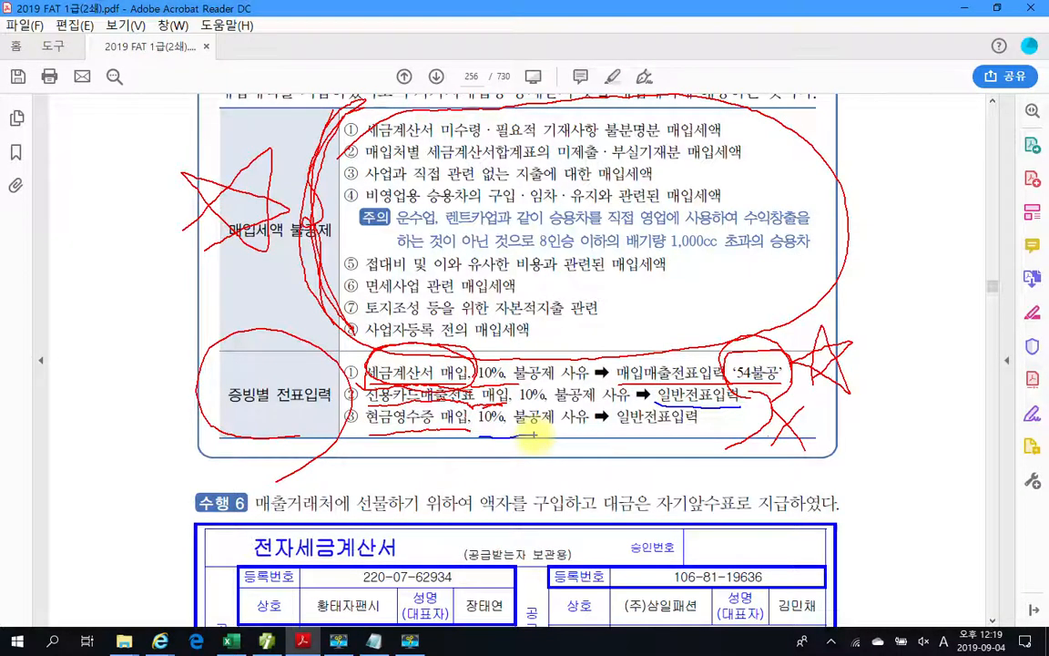
mouse_move(382, 432)
mouse_down()
mouse_move(503, 427)
mouse_move(556, 439)
mouse_move(504, 424)
mouse_move(428, 435)
mouse_move(685, 419)
mouse_move(642, 395)
mouse_move(719, 401)
mouse_move(728, 414)
mouse_up()
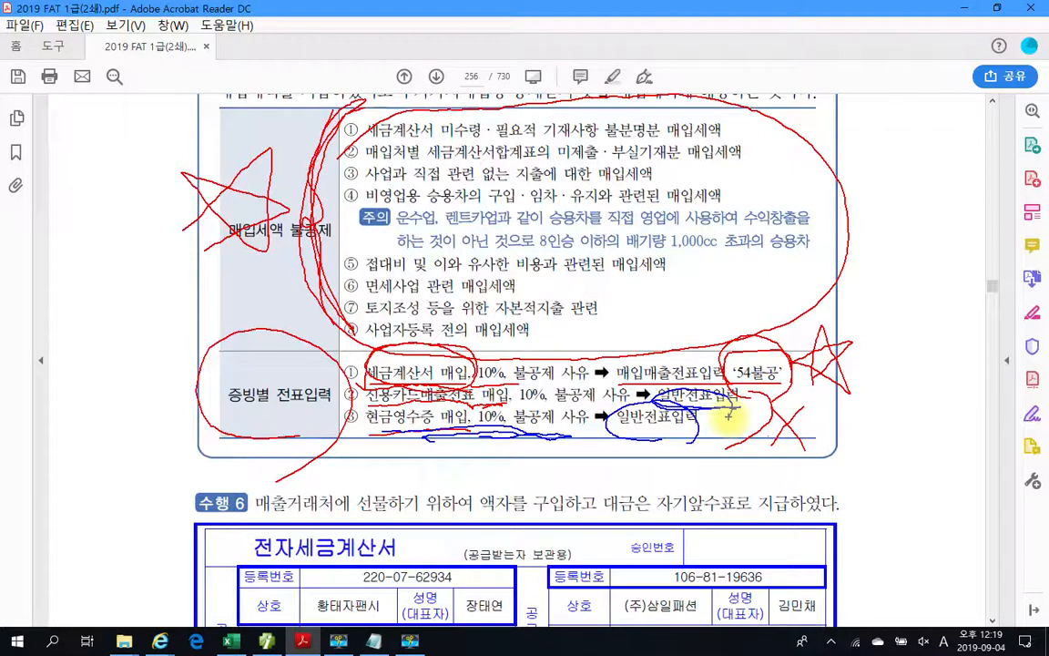
mouse_move(350, 95)
mouse_down()
mouse_move(329, 321)
mouse_move(372, 350)
mouse_up()
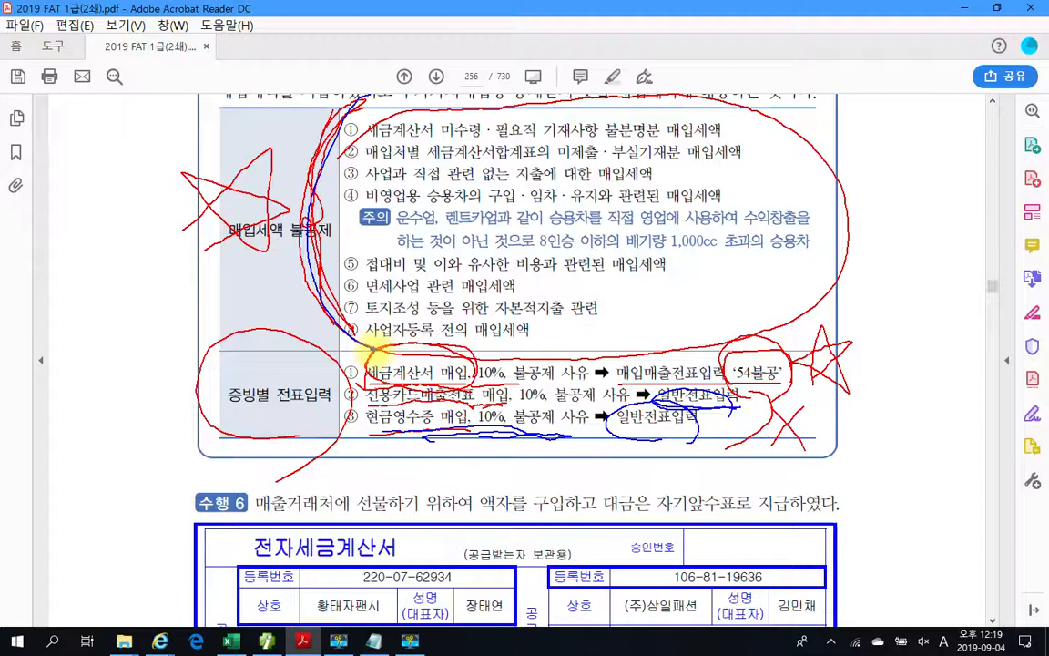
drag(728, 373, 788, 388)
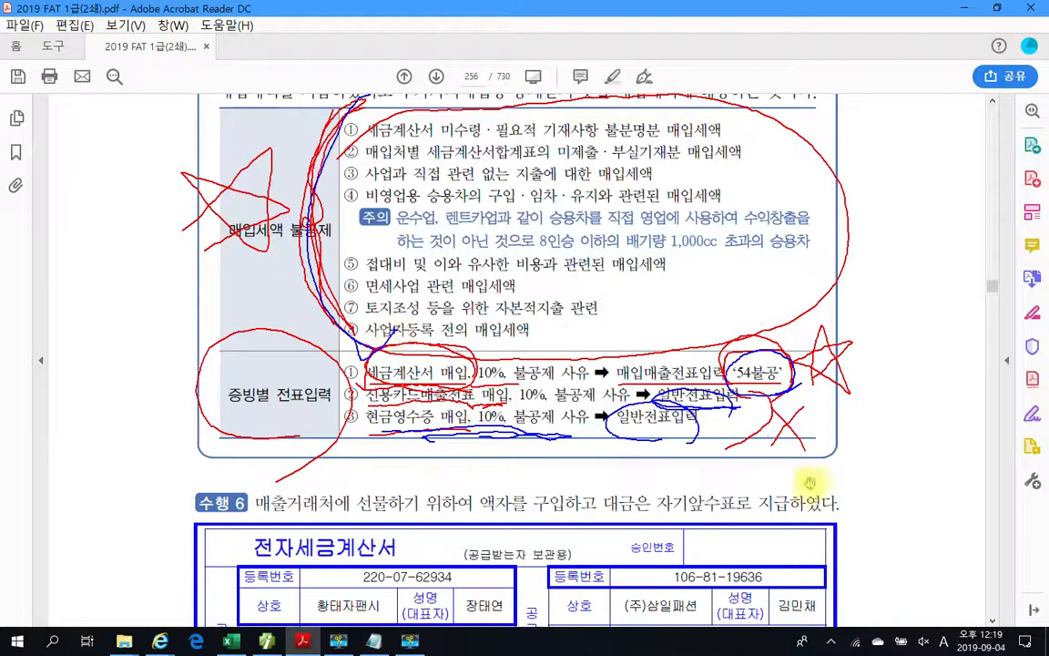
- Clear the pen marks from the page, then highlight '매출거래처에 선물하기' and '자기앞수표로' in the 수행 6 sentence
key(Escape)
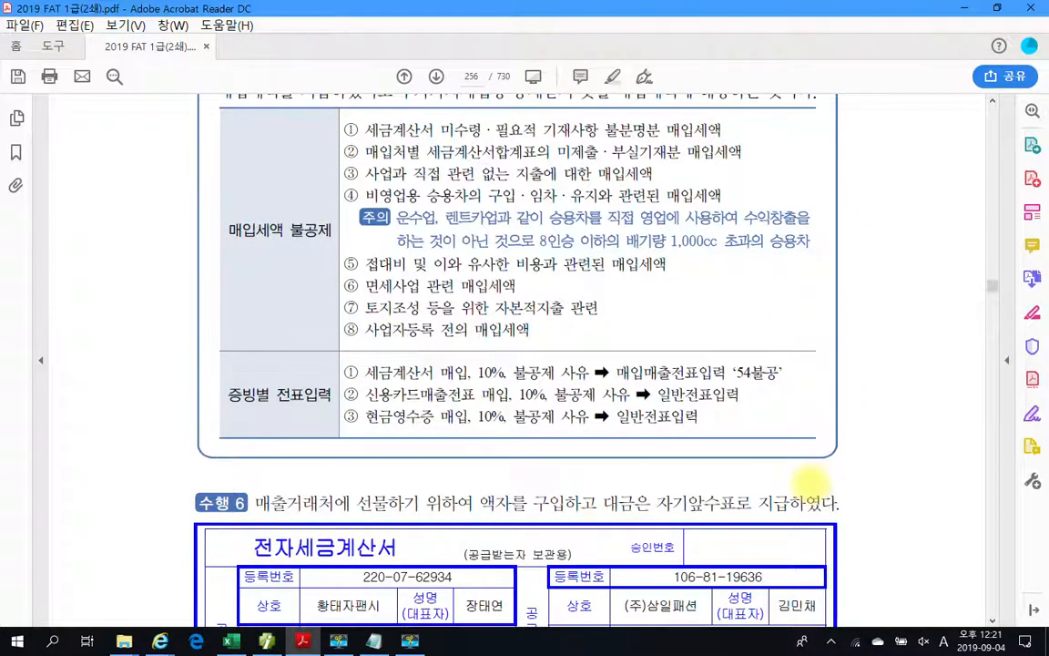
scroll(808, 483, down, 5)
scroll(806, 489, down, 1)
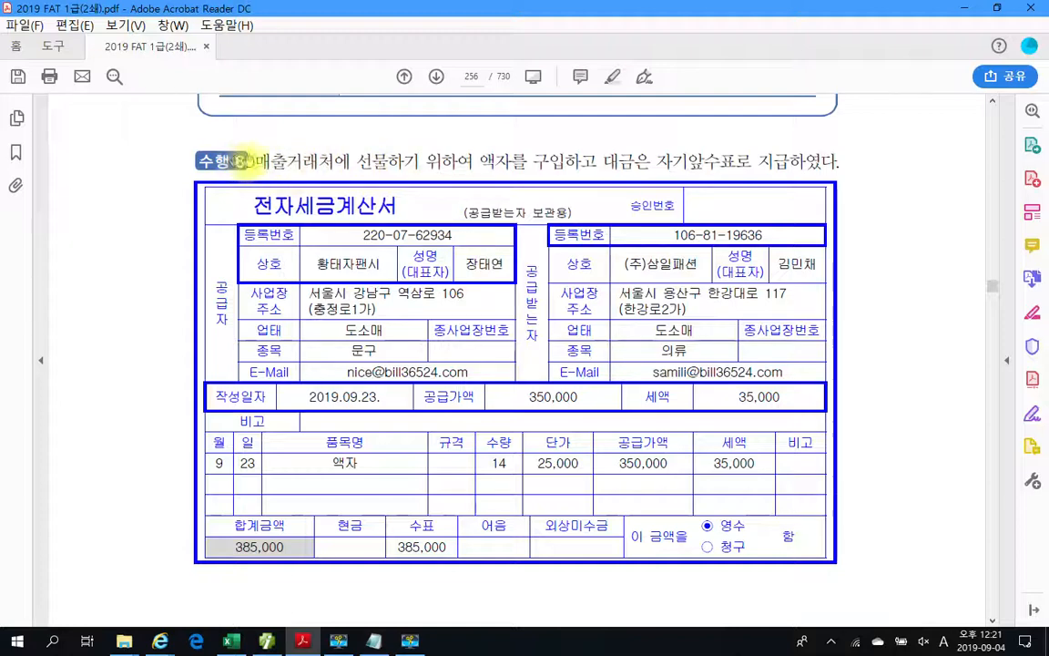
drag(257, 160, 419, 162)
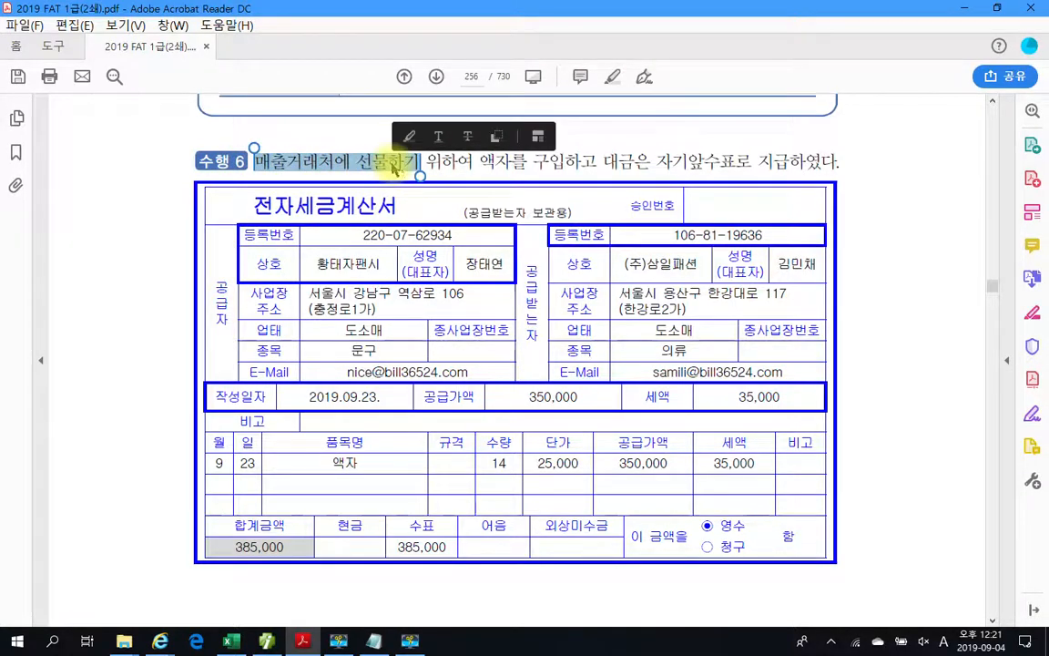
right_click(401, 165)
click(455, 208)
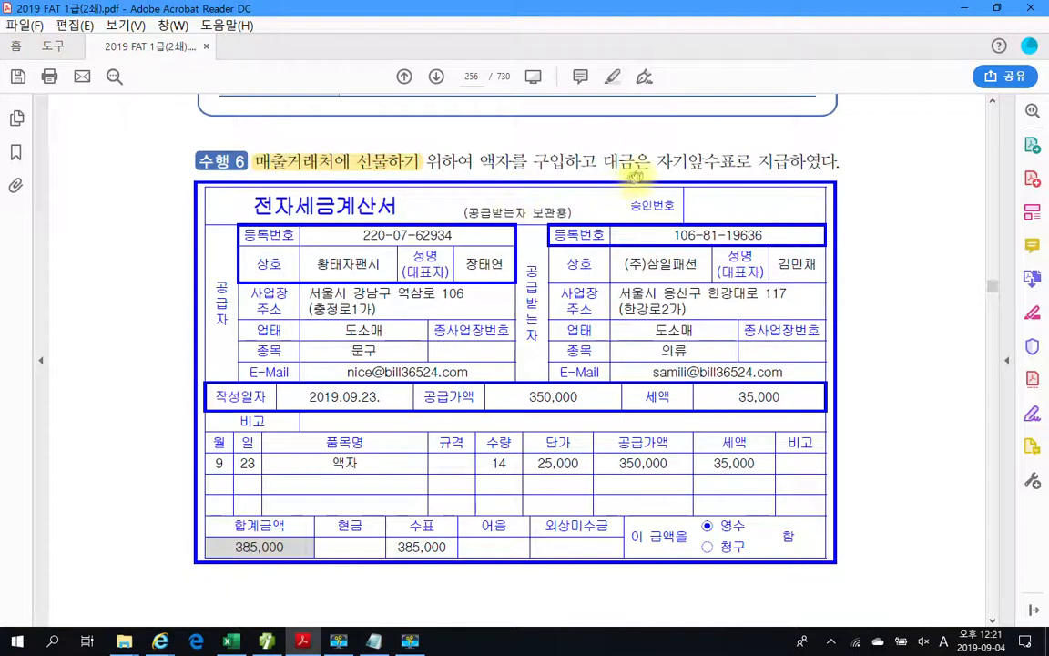
drag(656, 161, 752, 162)
right_click(715, 164)
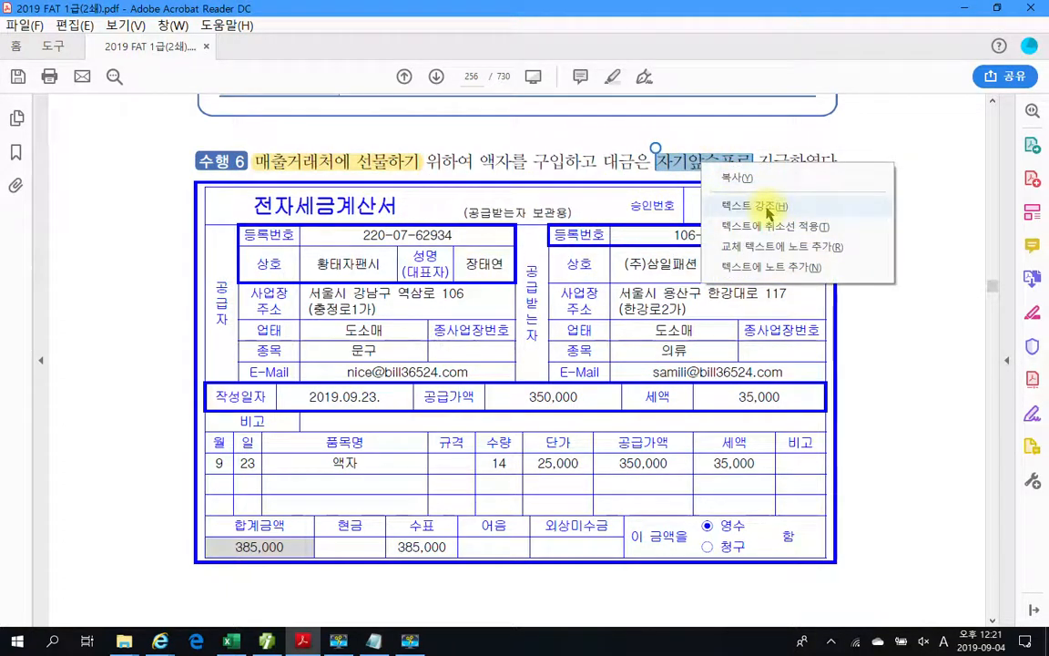
click(773, 210)
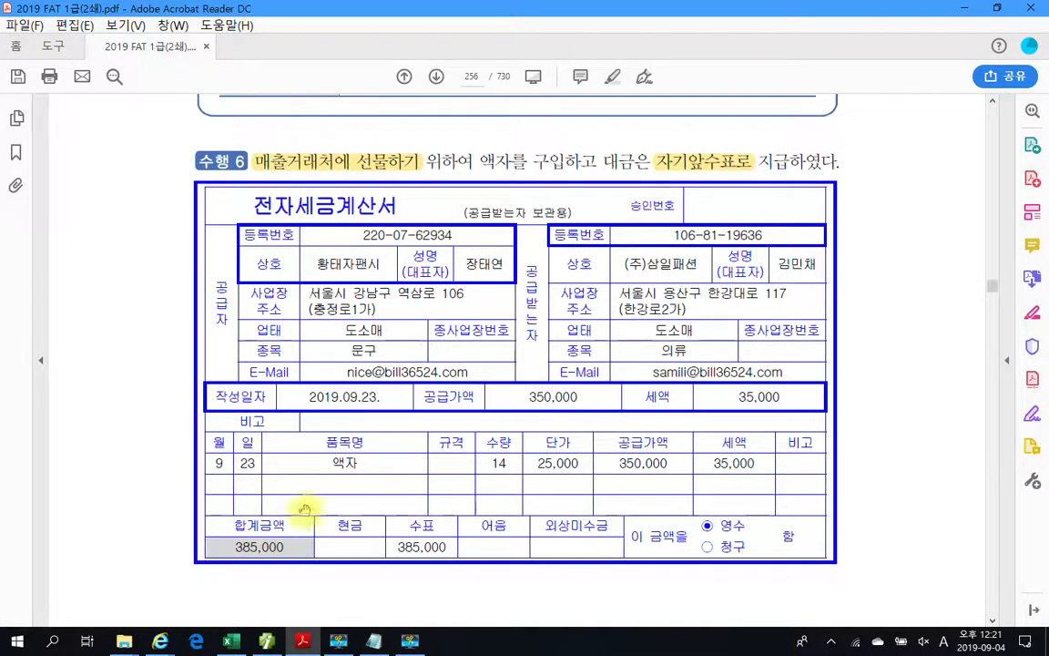
- Switch to Smart A and start a September 23 voucher with type 54 불공 and non-deduction reason 9, 접대비 관련 매입세액
click(266, 641)
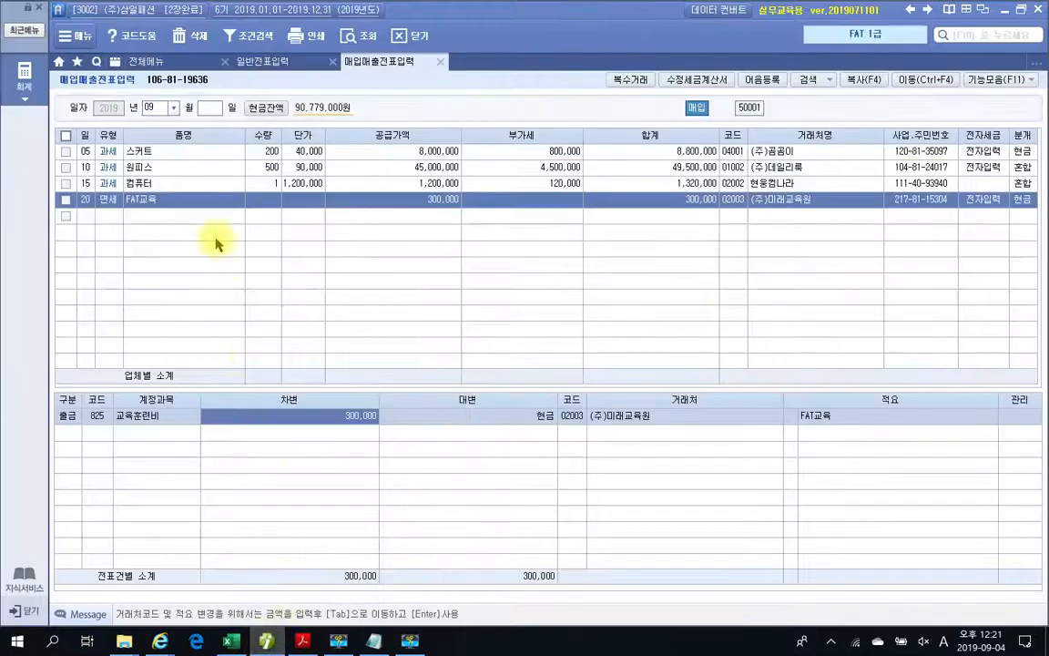
click(89, 215)
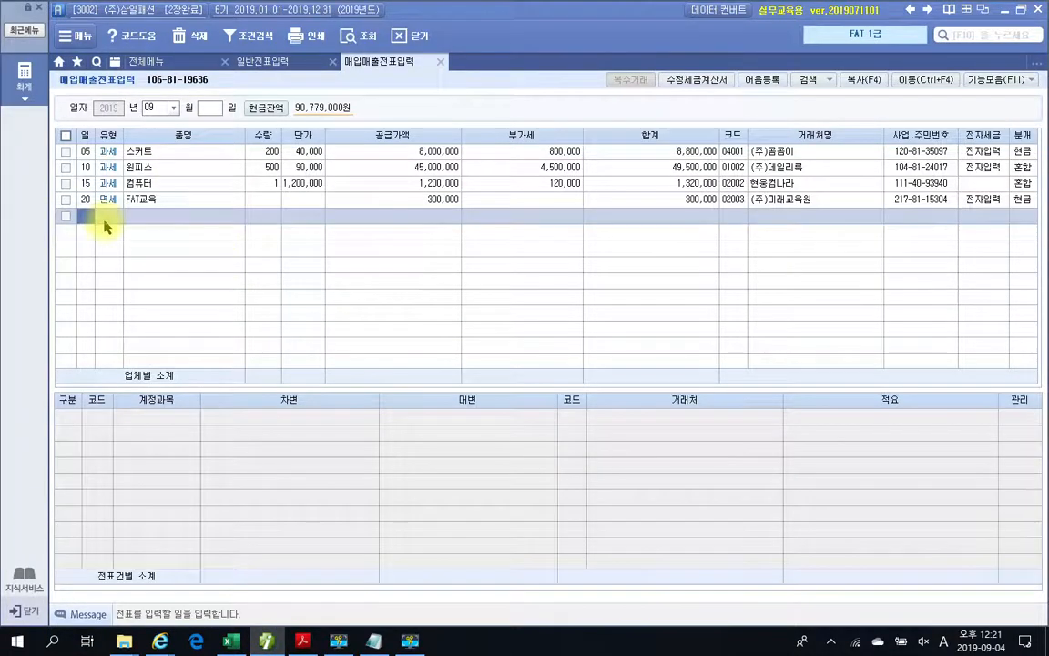
text(23)
key(Return)
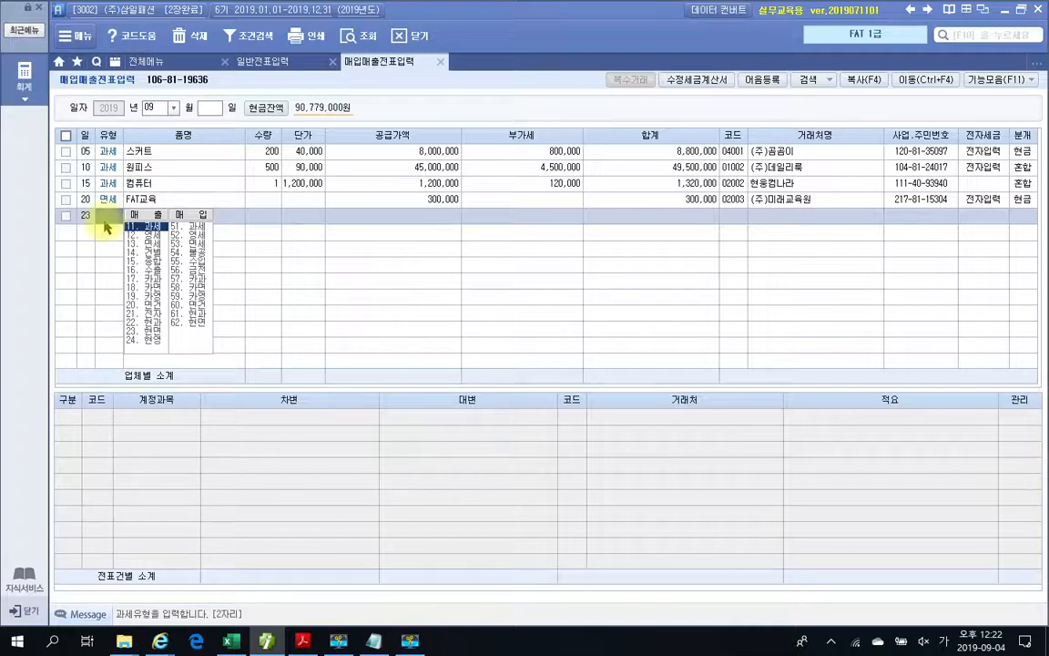
text(54)
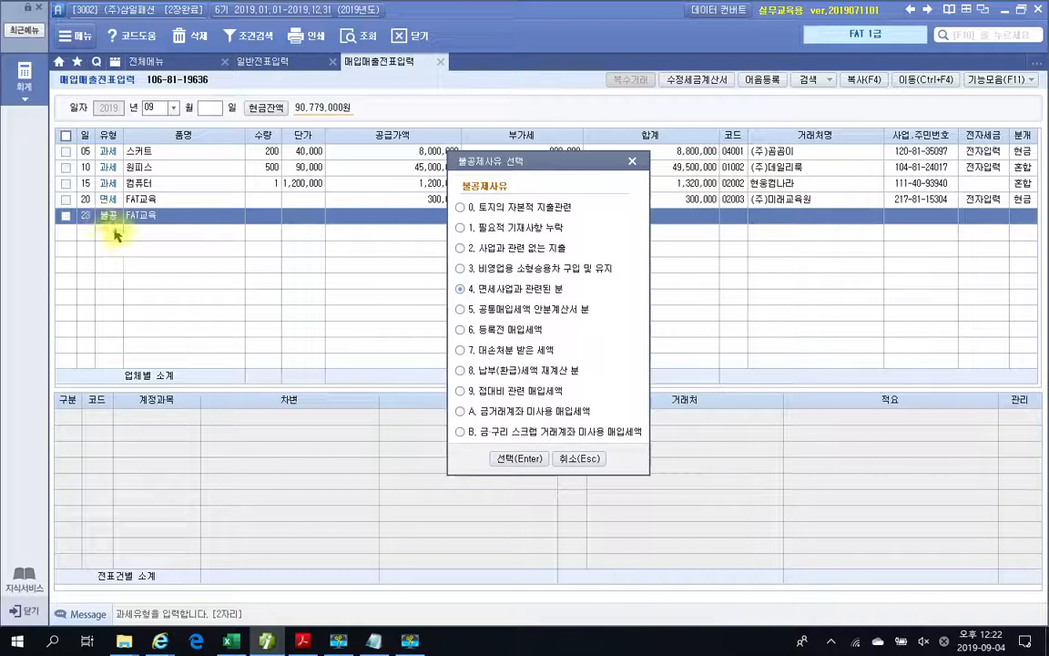
click(462, 391)
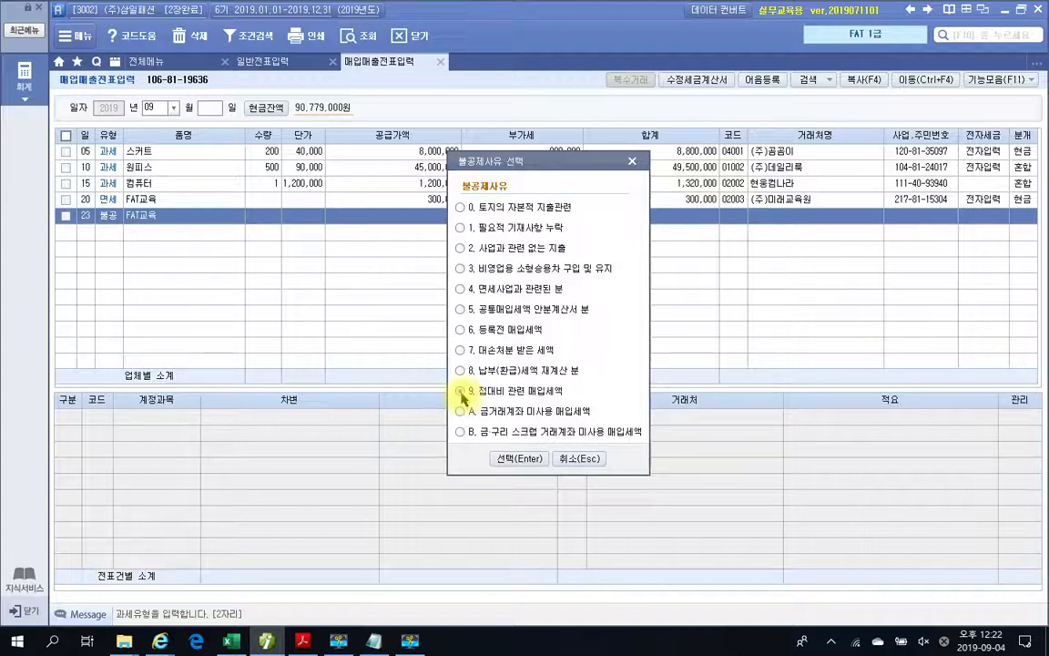
click(523, 458)
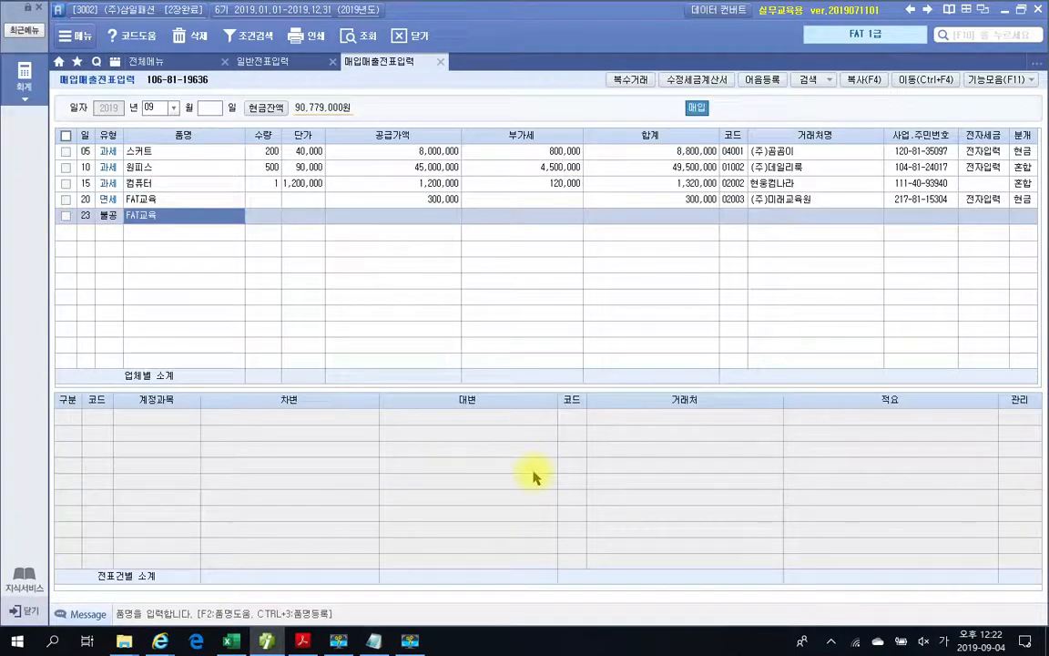
- Enter 액자 as the item with quantity 14 and unit price 25,000, accepting the calculated supply amount and VAT
text(액자)
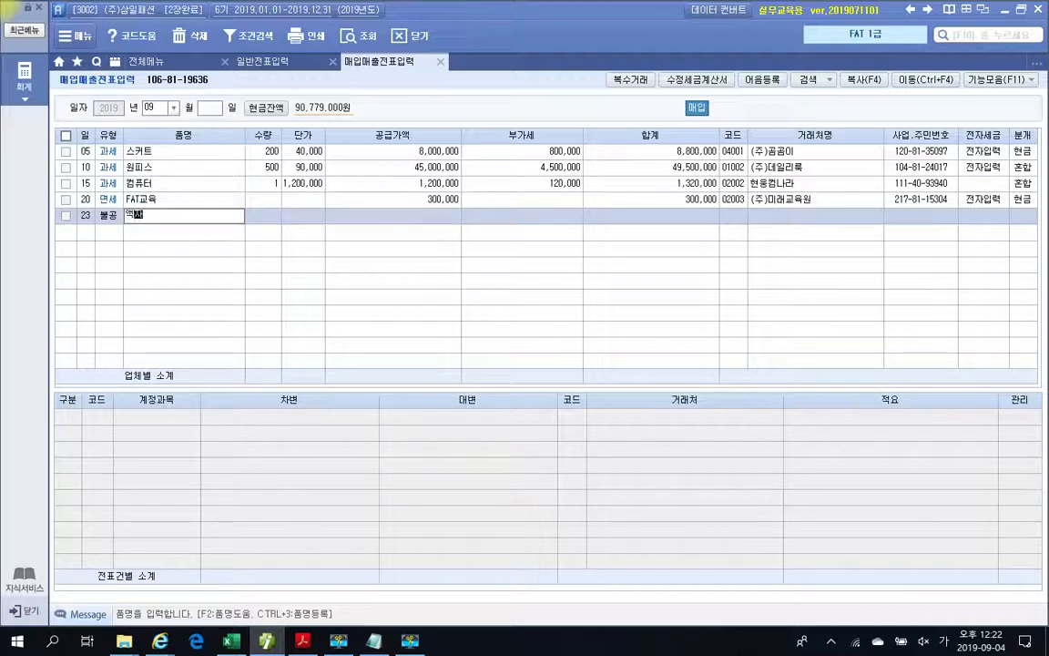
key(Return)
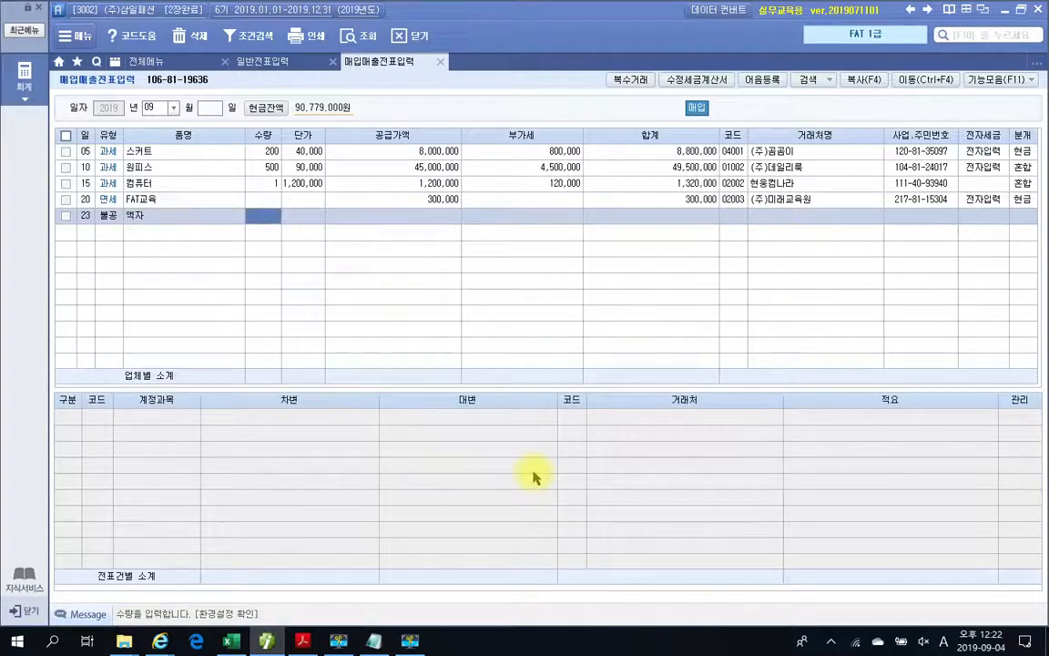
text(14)
key(Return)
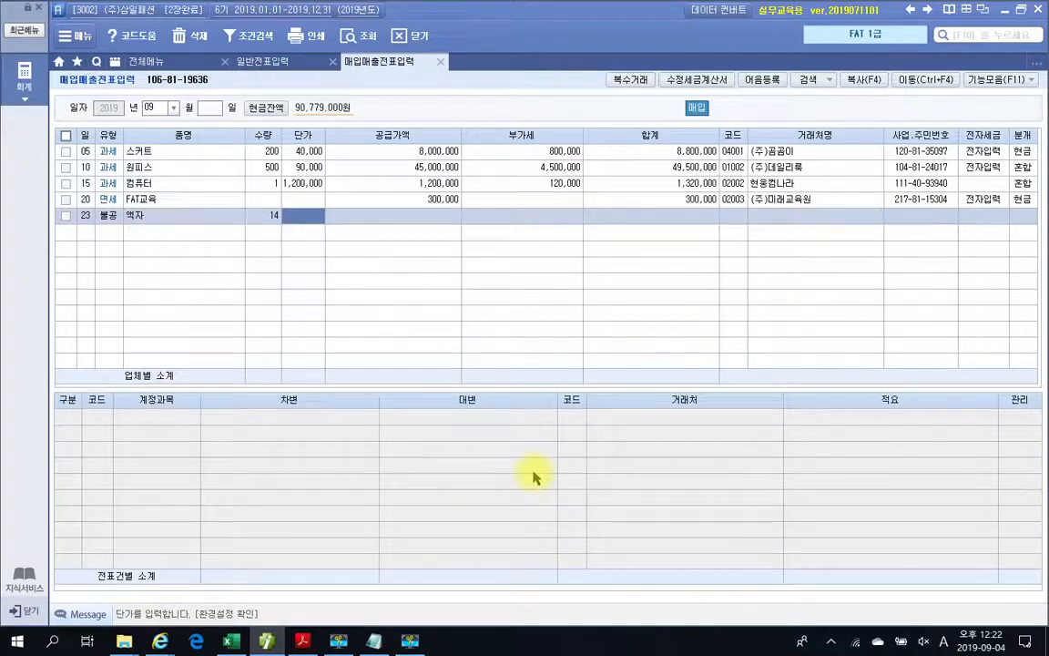
text(250000)
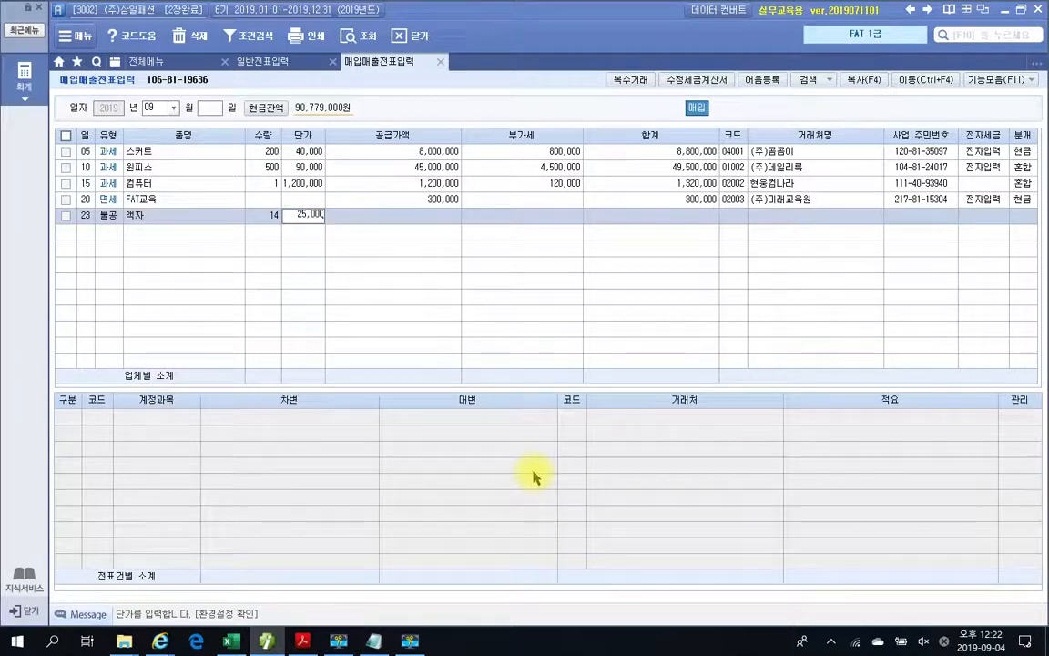
key(Return)
key(Return)
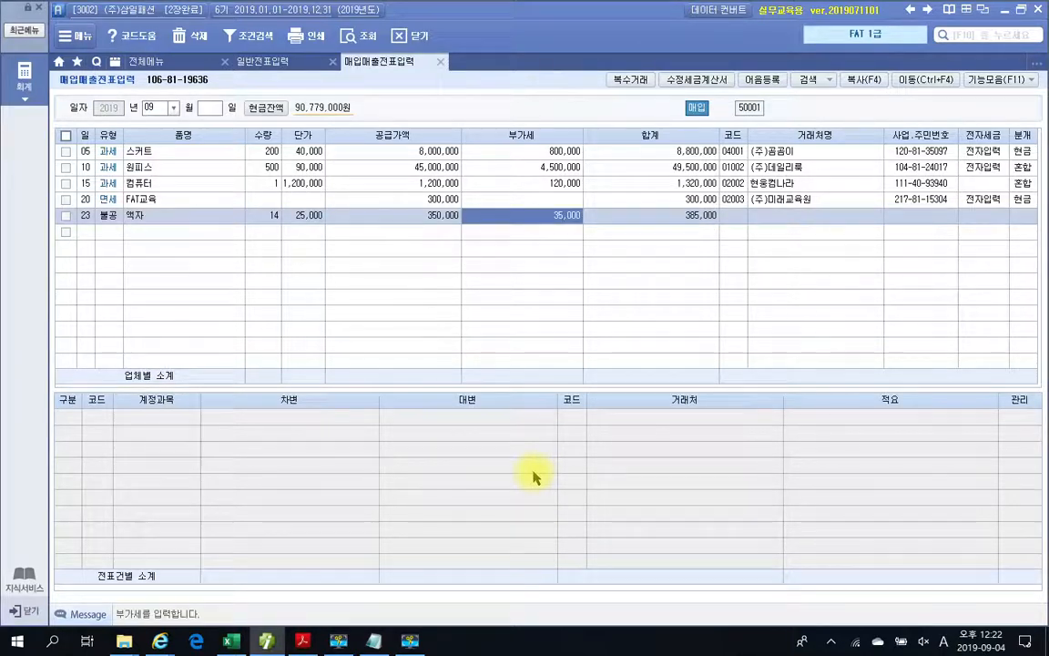
key(Return)
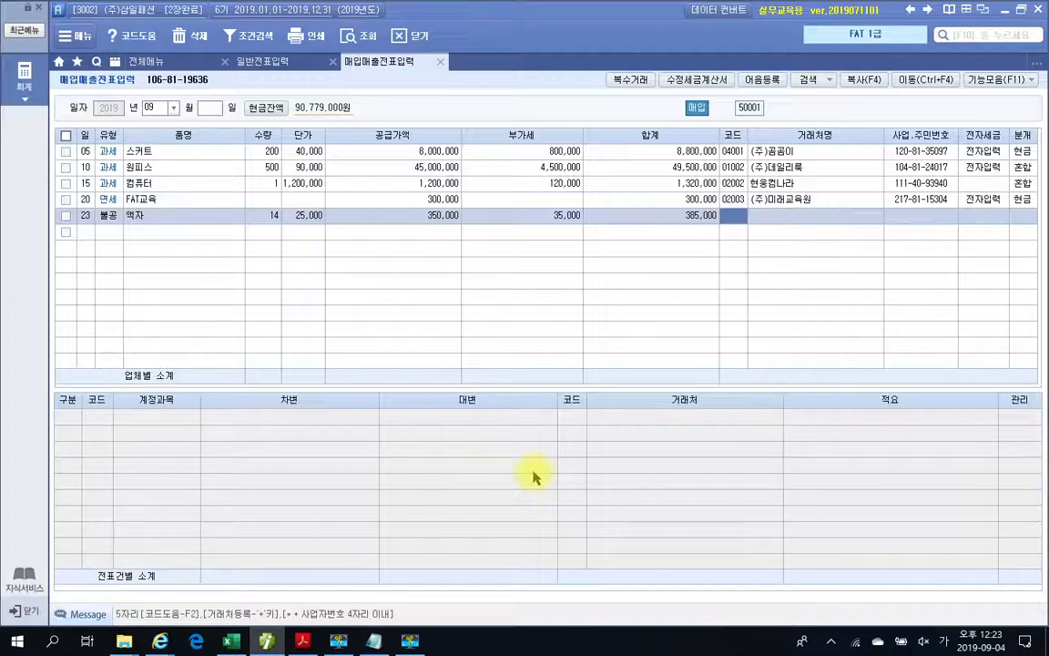
- Set 황태자팬시 as the supplier, mark the tax invoice as 전자입력, and choose 현금 as the journal type
text(황제)
key(Return)
key(Return)
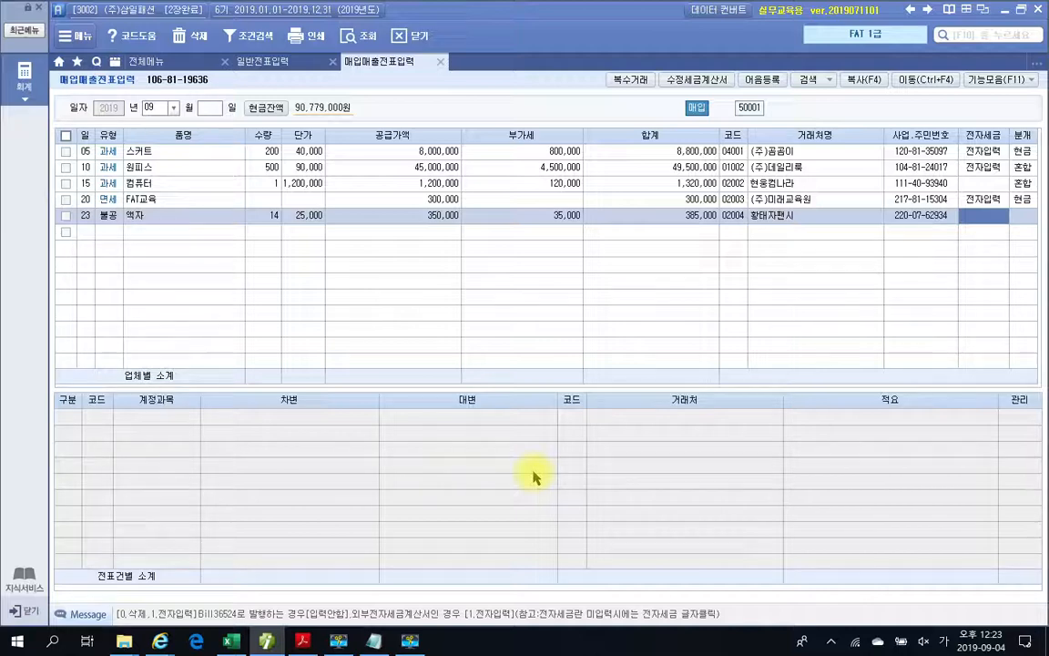
key(1)
key(Return)
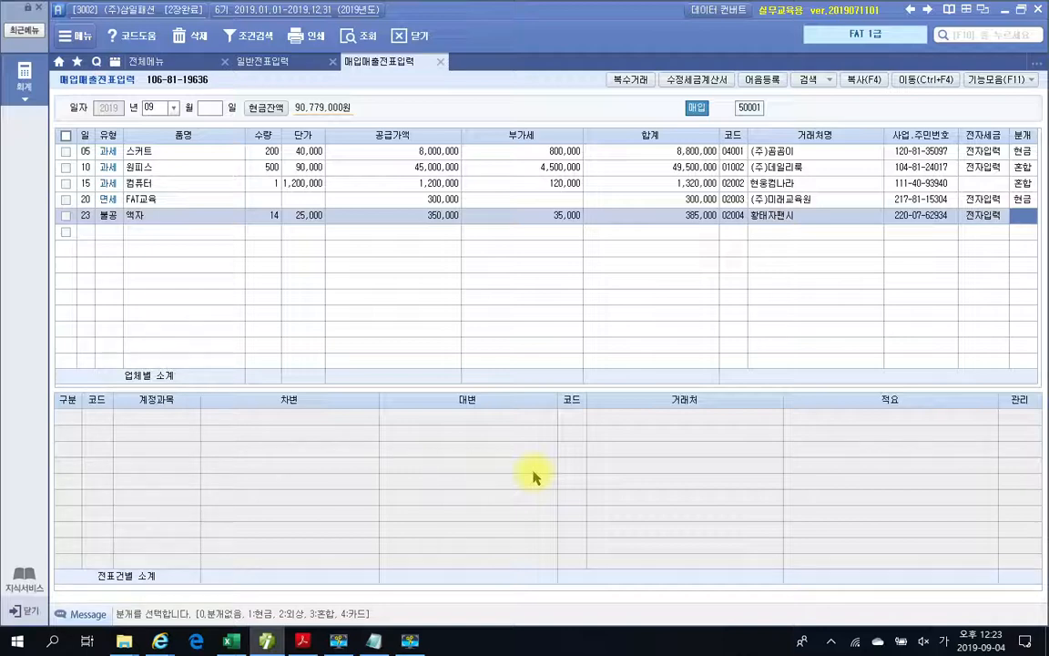
text(146)
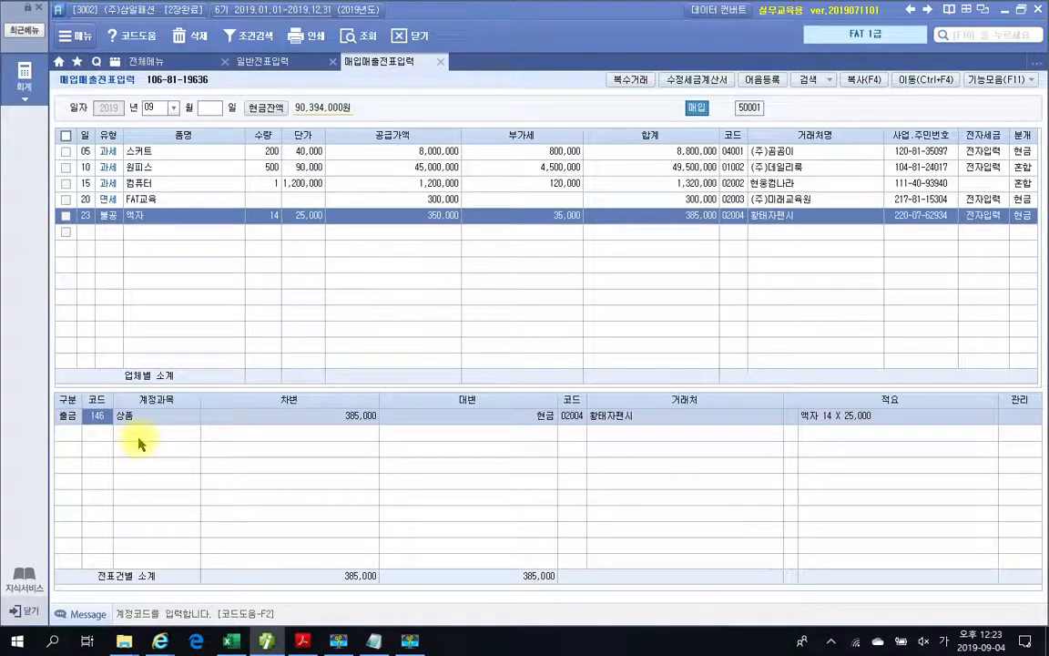
- Circle the 액자 item and the 146 상품 account, connect them with a pen arrow, and clear the marks
mouse_move(138, 435)
mouse_down()
mouse_move(99, 401)
mouse_move(136, 427)
mouse_up()
mouse_move(135, 228)
mouse_down()
mouse_move(141, 202)
mouse_move(169, 218)
mouse_move(110, 401)
mouse_move(129, 391)
mouse_up()
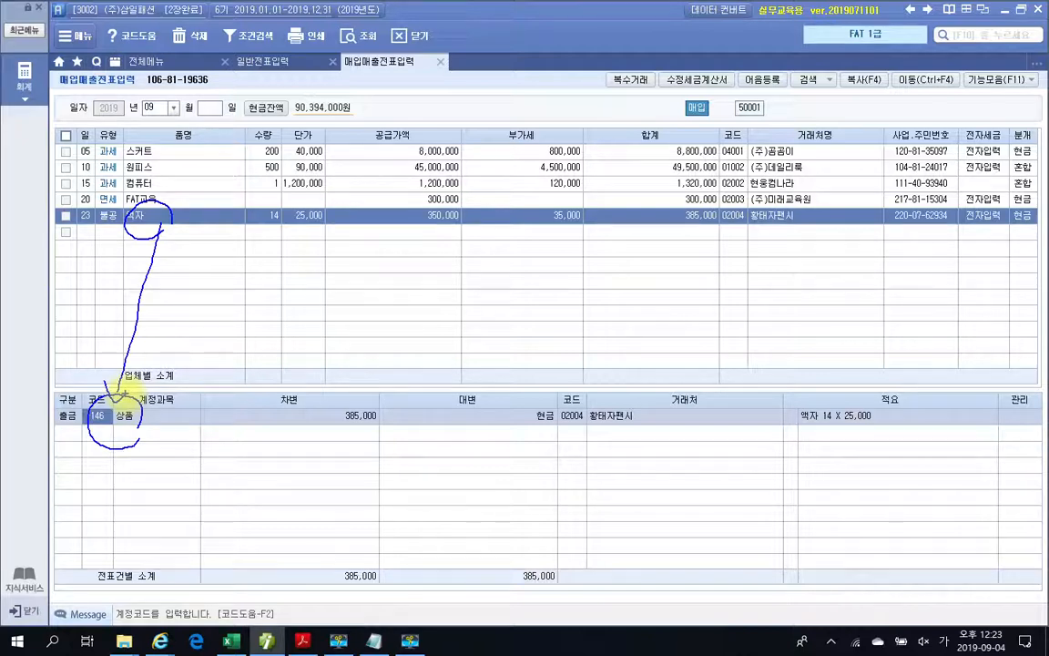
key(Escape)
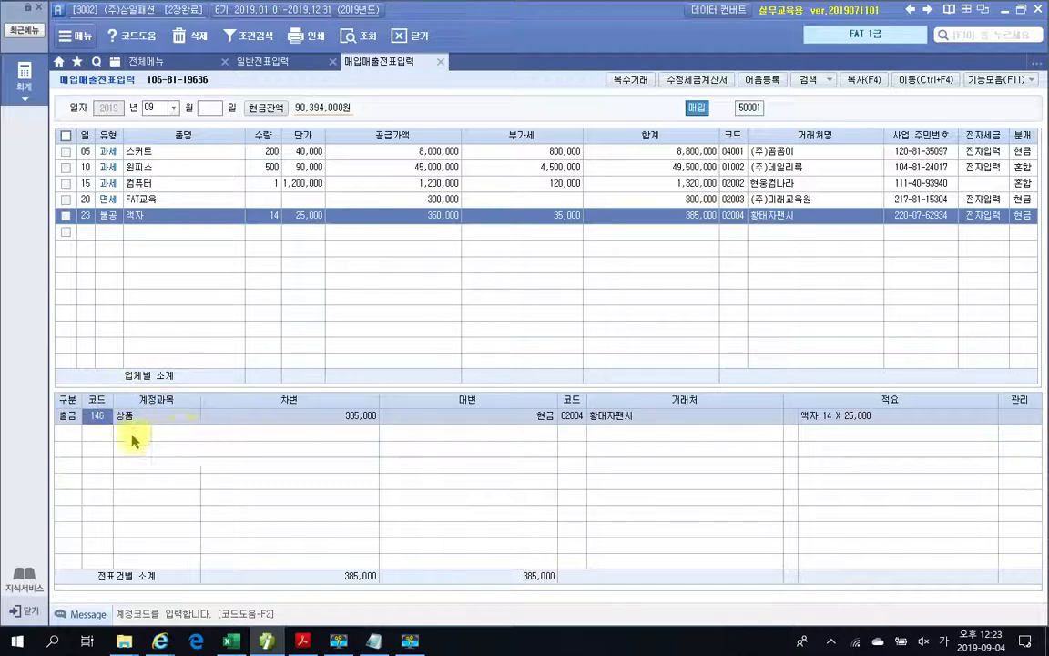
- Change the journal line's debit account from 상품 to 813 접대비
click(102, 415)
text(813)
key(Return)
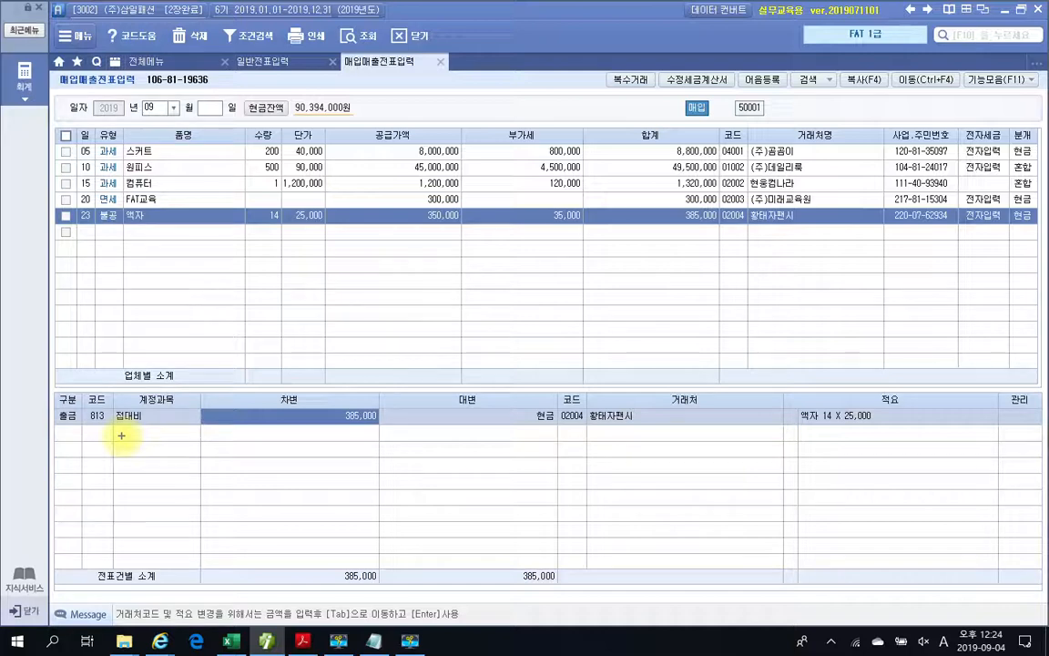
- Circle the voucher's VAT, 불공 type and 접대비 account, draw a crossed arrow to the debit amount, underline it, and clear the marks
mouse_move(599, 239)
mouse_down()
mouse_move(532, 226)
mouse_move(587, 203)
mouse_move(592, 225)
mouse_move(486, 313)
mouse_move(501, 318)
mouse_move(380, 410)
mouse_move(406, 414)
mouse_up()
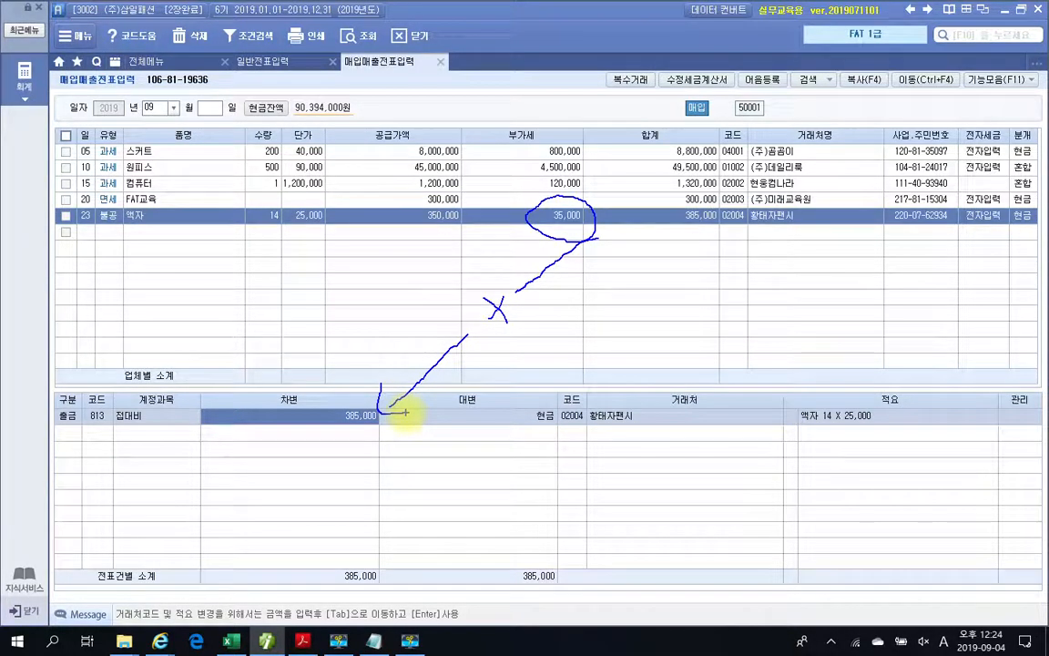
drag(138, 398, 149, 440)
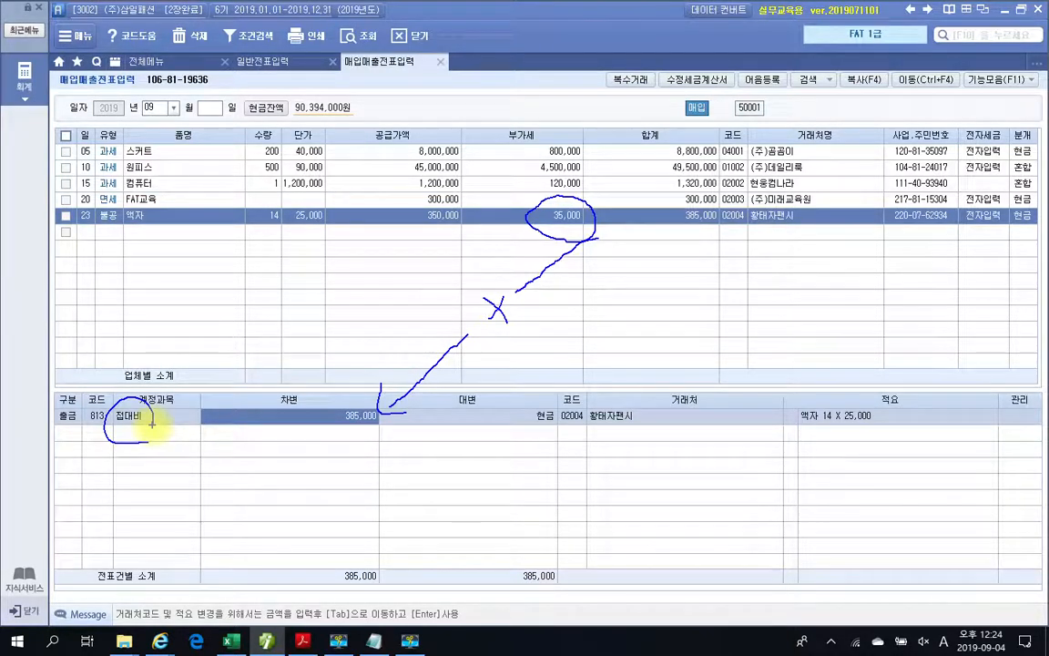
mouse_move(107, 209)
mouse_down()
mouse_move(71, 217)
mouse_move(128, 227)
mouse_up()
drag(169, 400, 151, 457)
drag(262, 442, 411, 436)
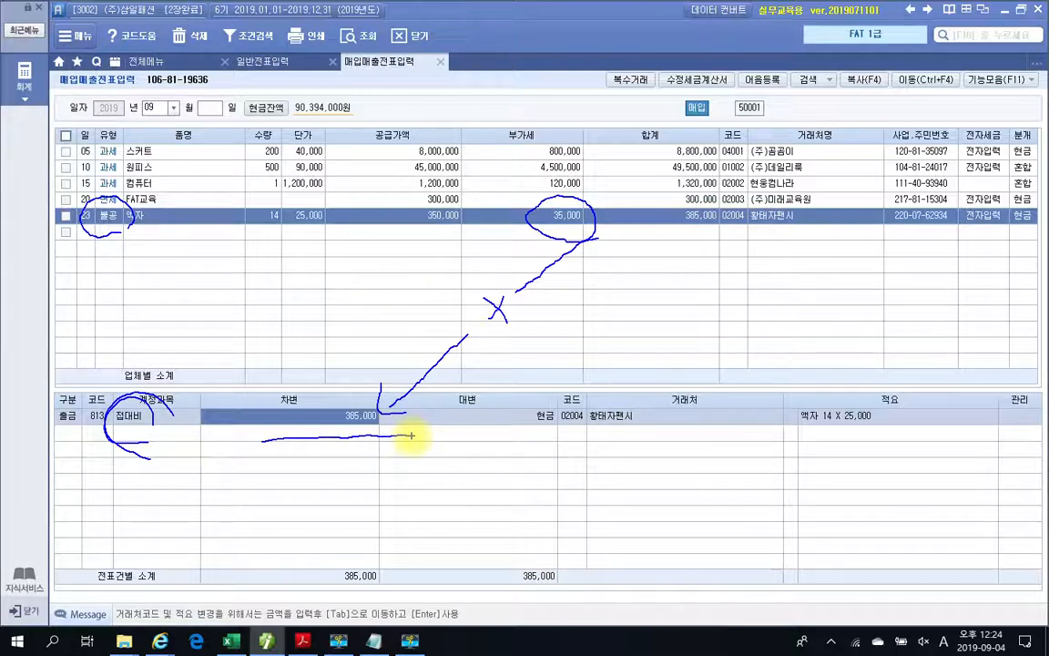
key(Escape)
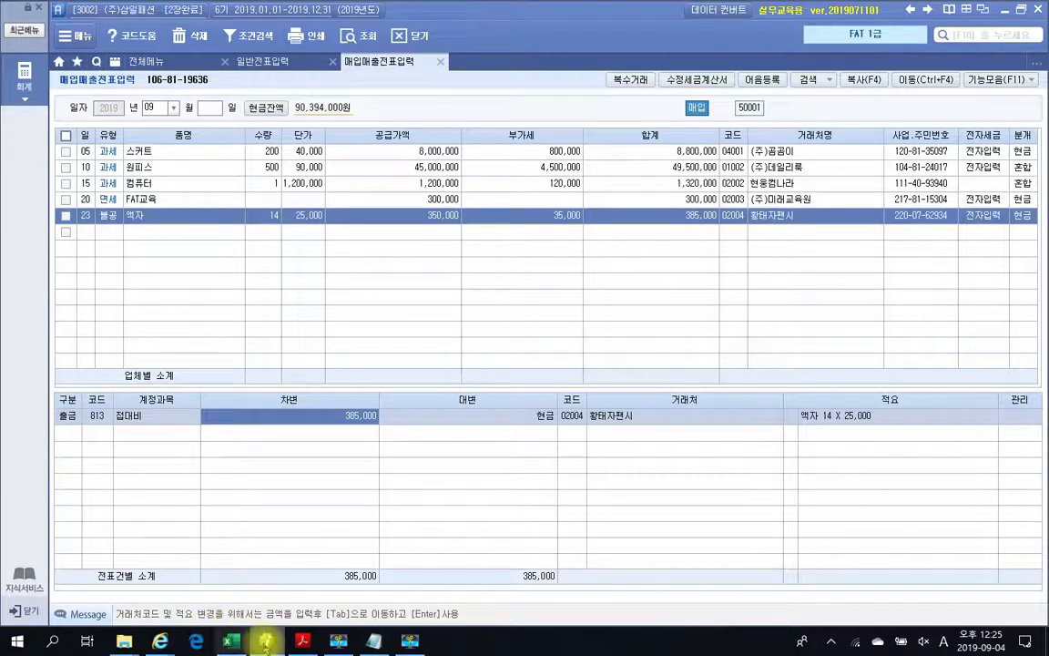
- Switch to the textbook PDF in Acrobat Reader, highlight '2,998cc' in the 수행 7 sentence, and briefly select the wording '외상으로'
click(302, 641)
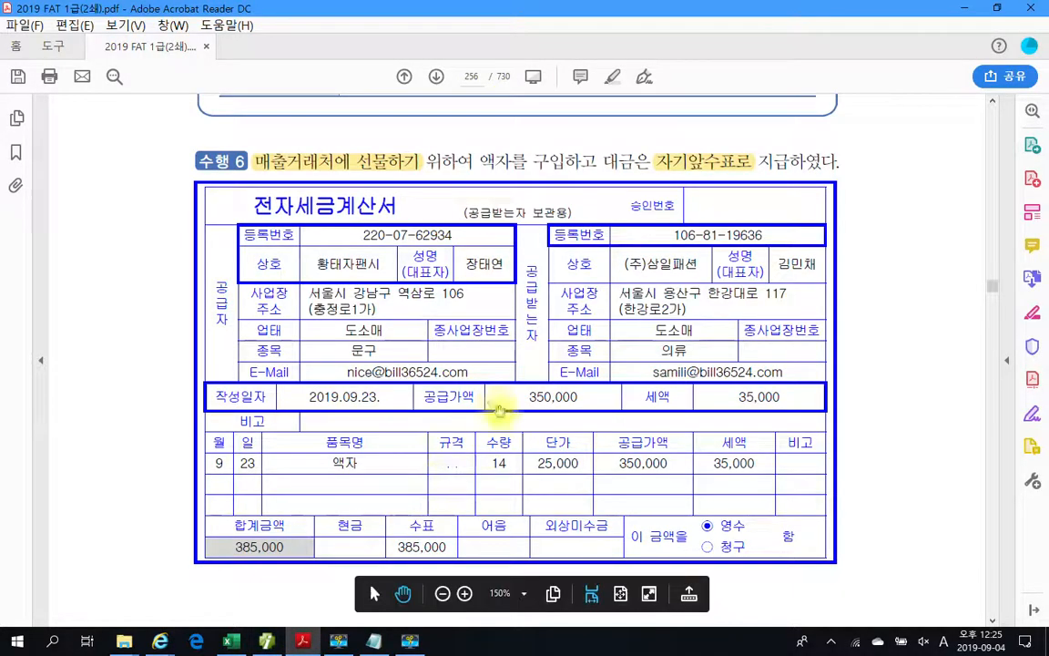
scroll(500, 410, down, 5)
scroll(502, 407, down, 15)
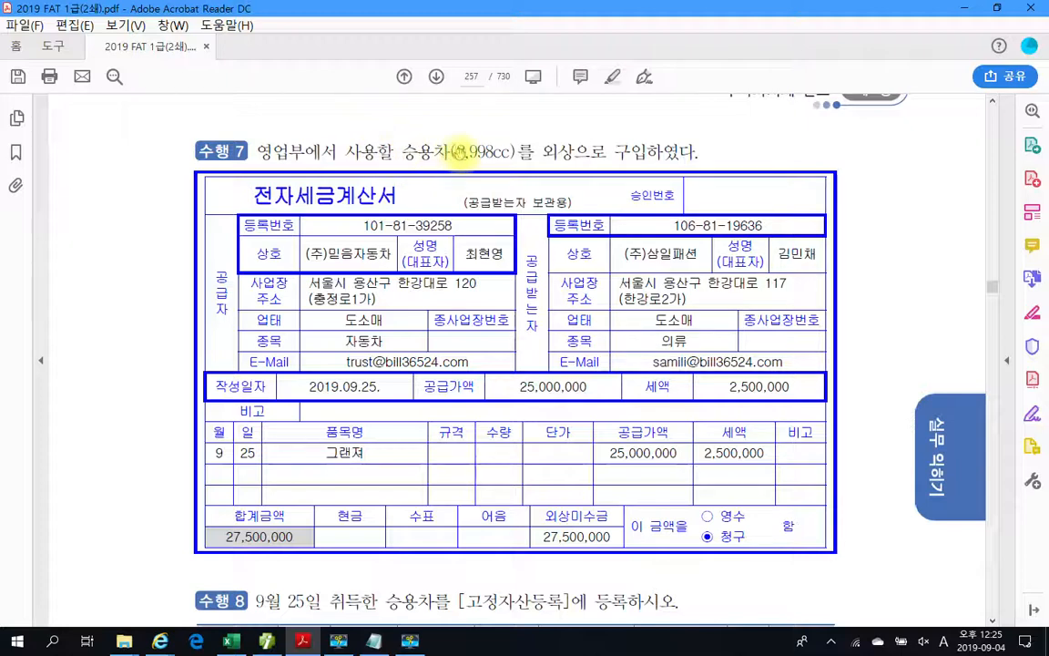
drag(455, 151, 499, 154)
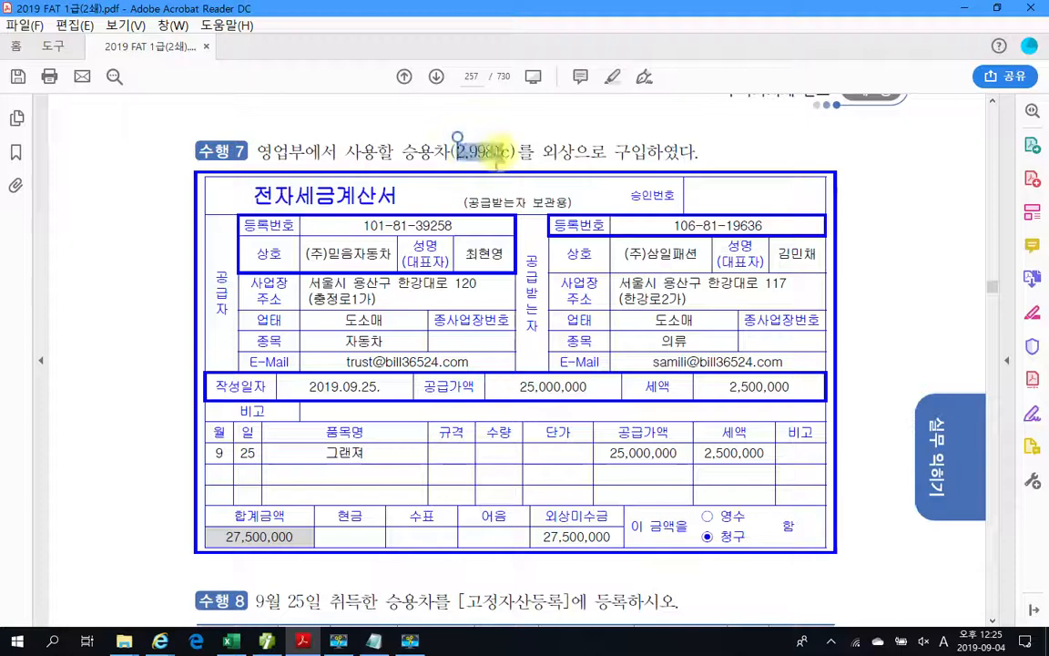
right_click(501, 155)
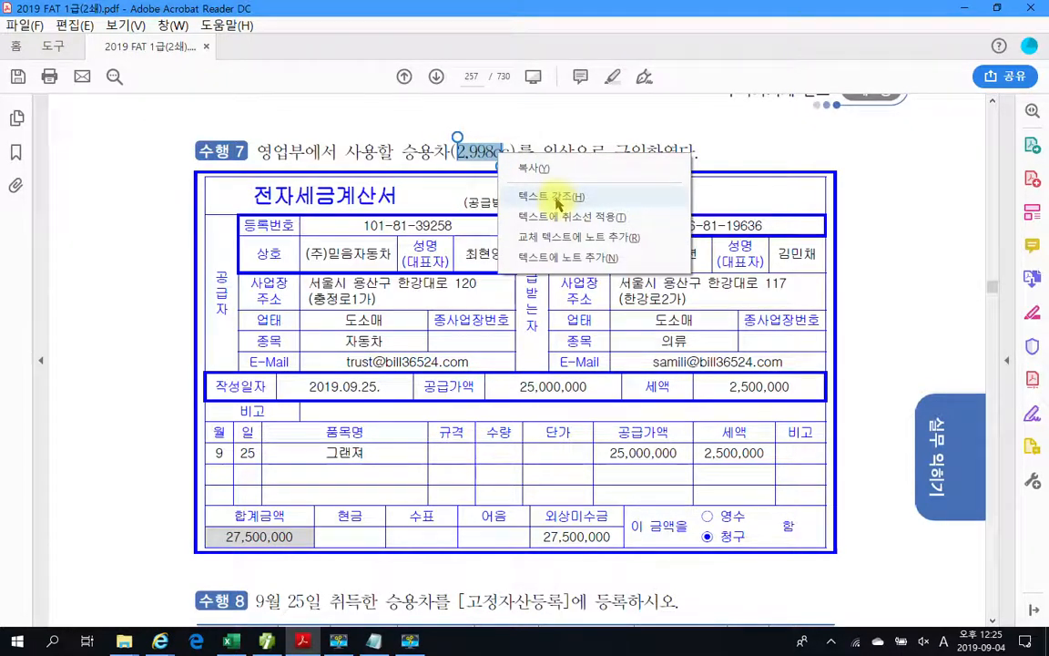
click(557, 198)
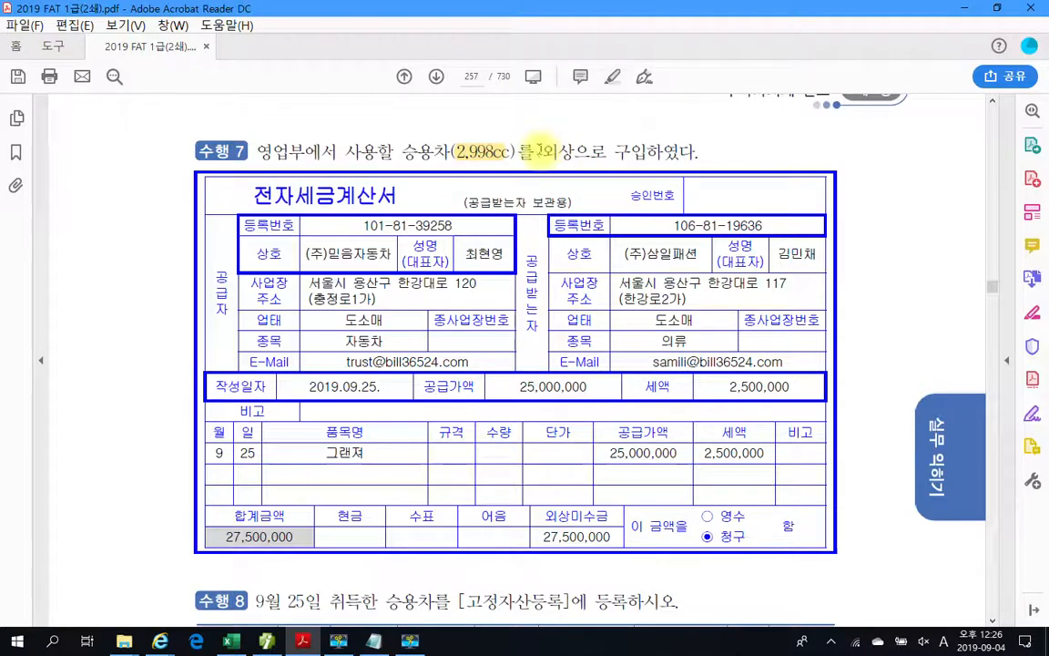
drag(541, 151, 588, 153)
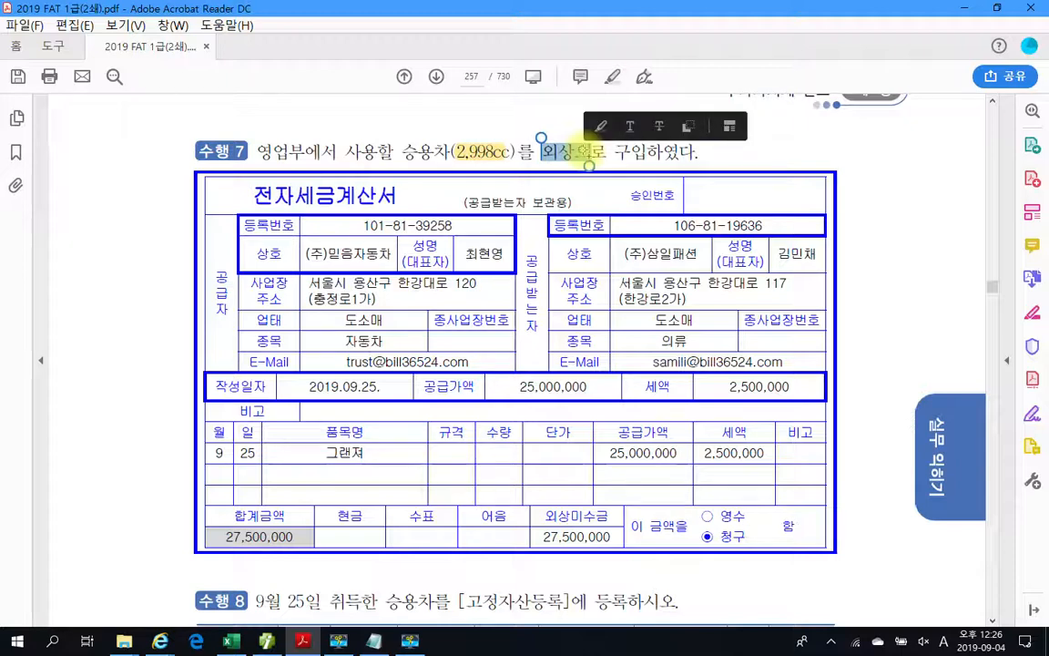
click(406, 153)
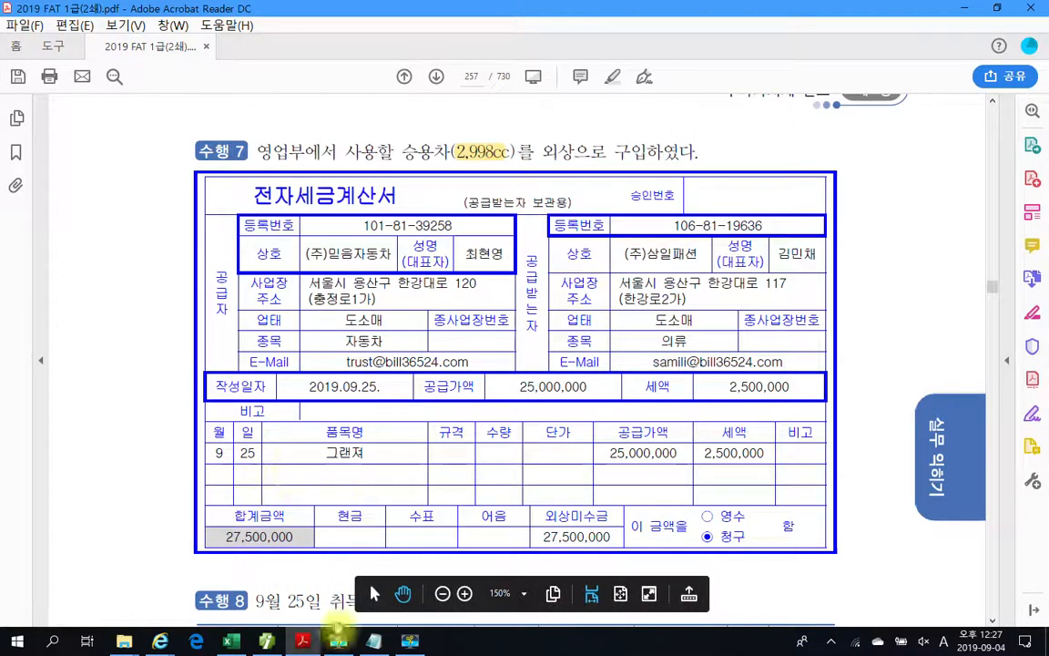
- Switch to Smart A and start a day 25 voucher of type 54 불공 with reason 3 비영업용 소형승용차 구입 및 유지
click(267, 642)
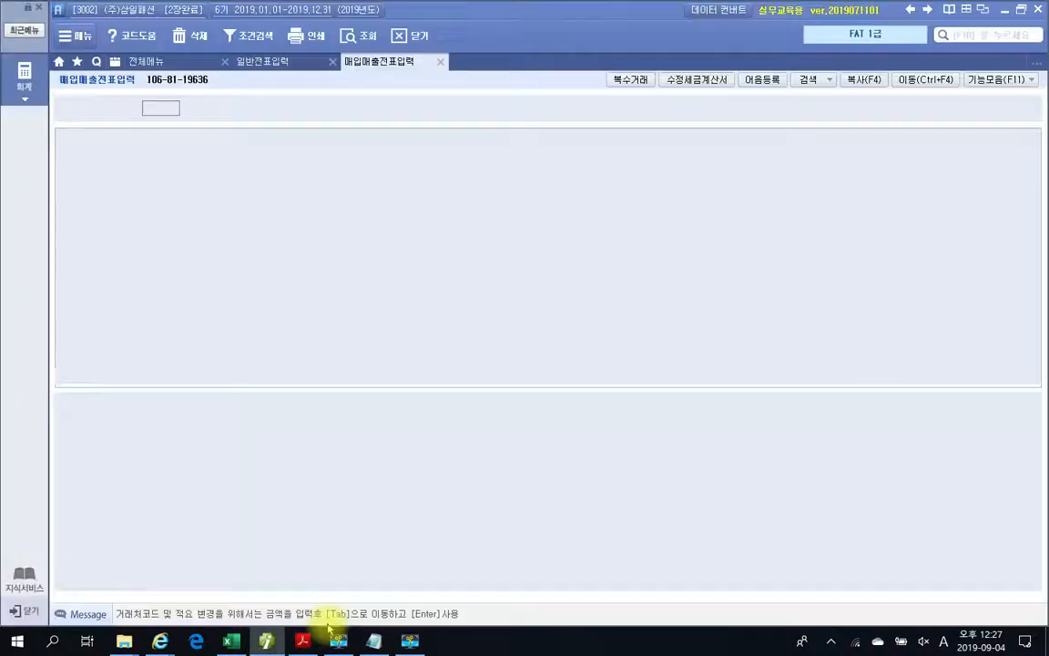
click(86, 233)
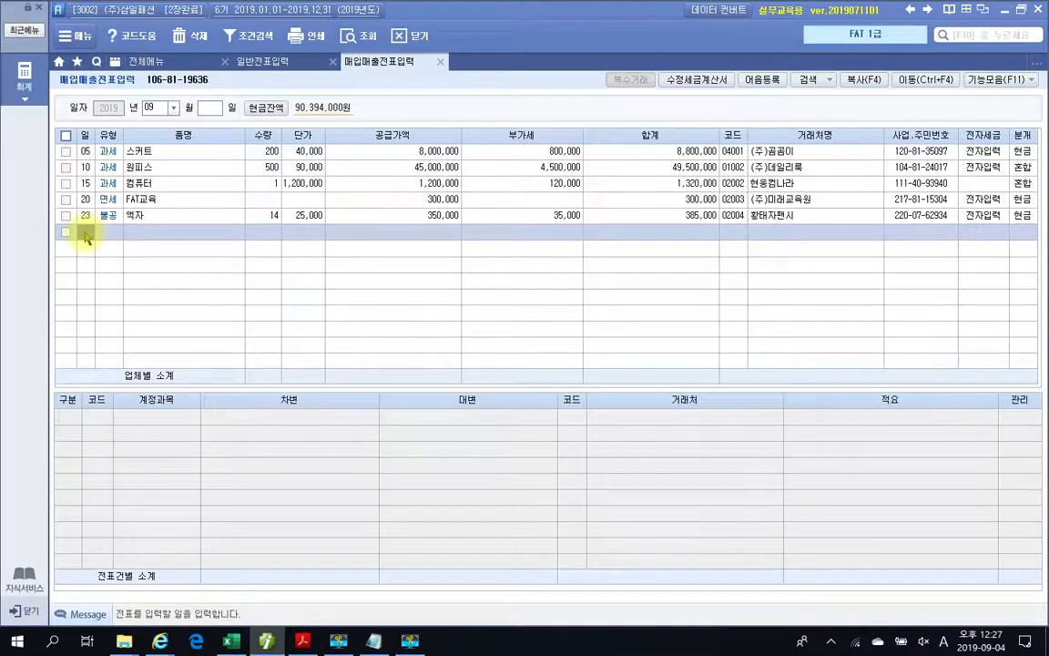
text(25)
key(Return)
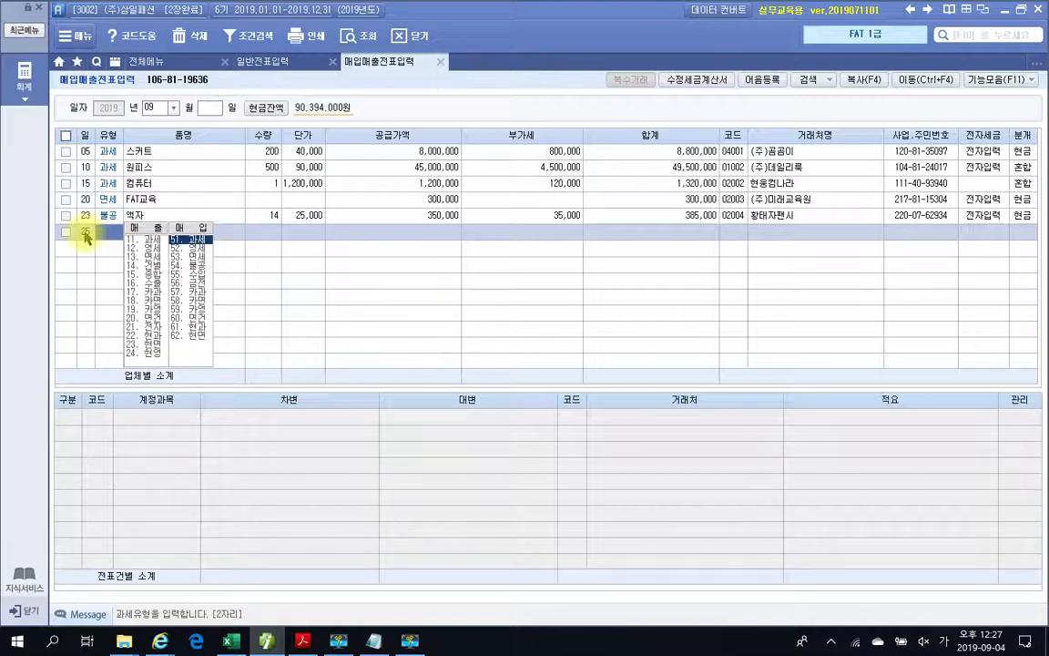
text(54)
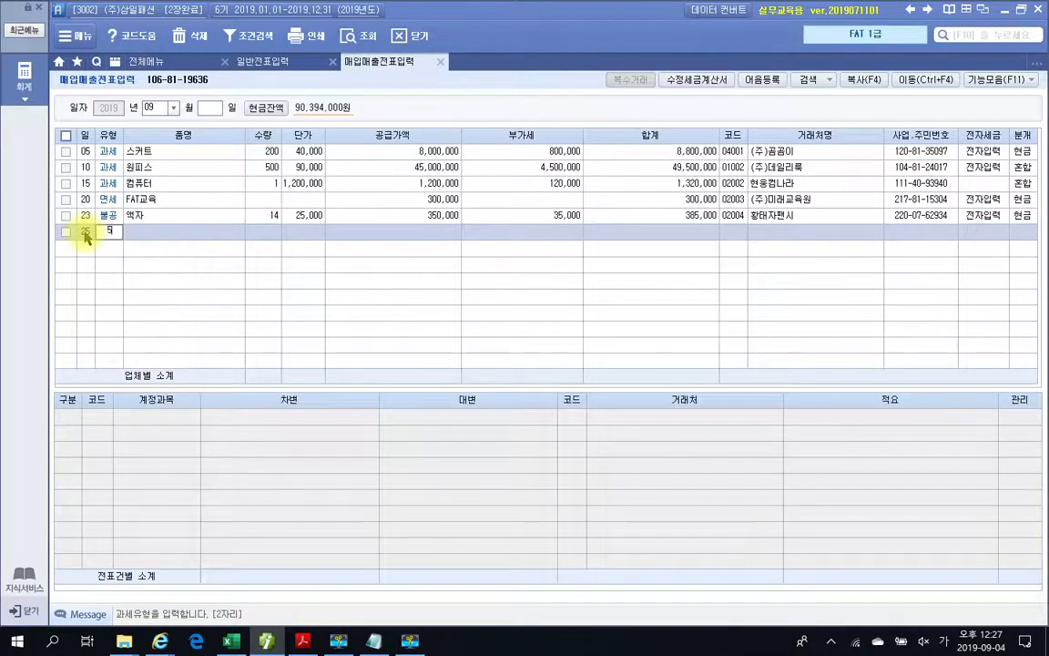
key(Return)
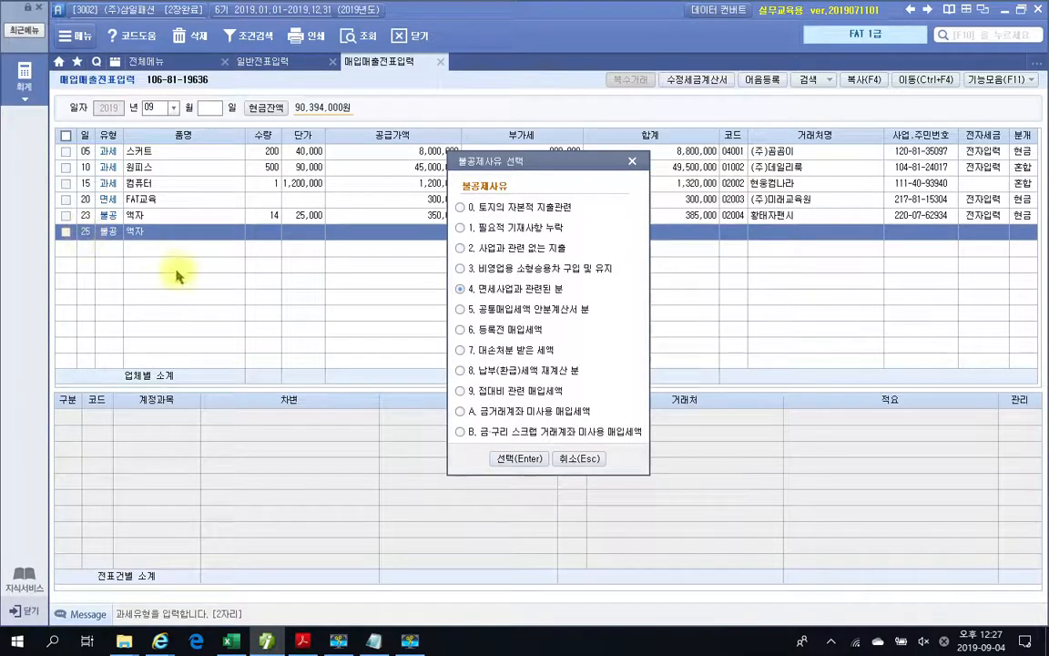
click(462, 270)
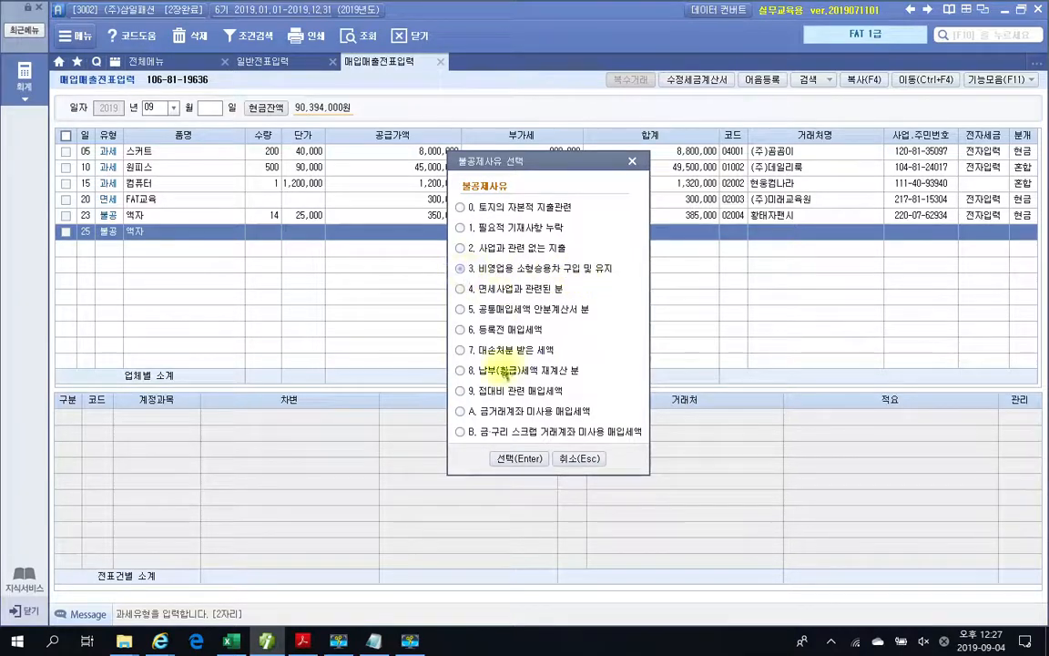
click(506, 457)
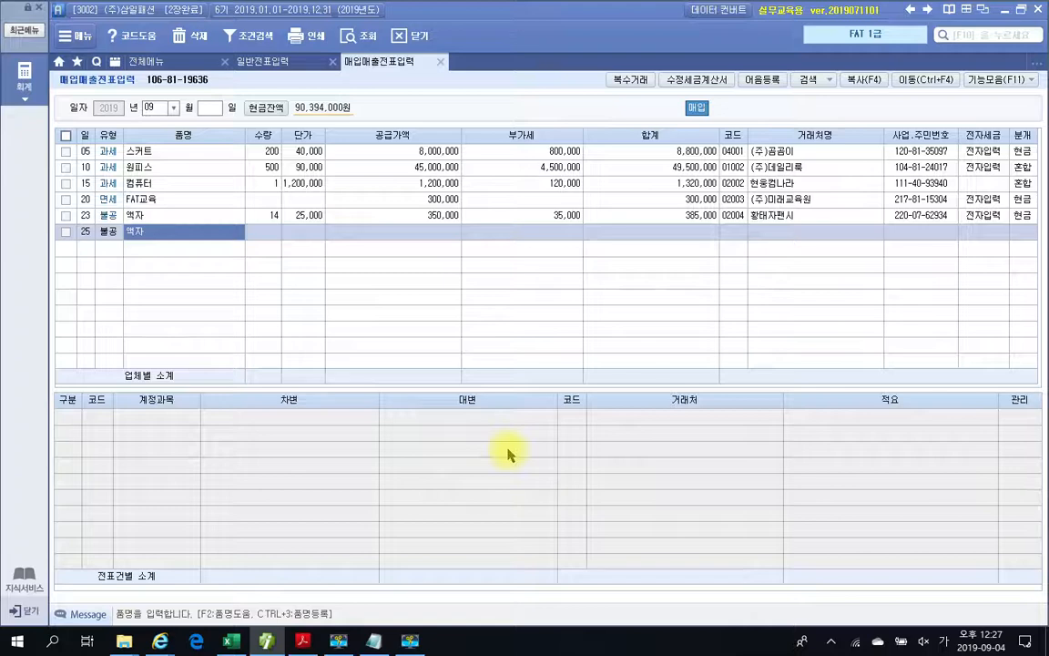
- Enter 그랜져 as the voucher's item with a supply value of 25,000,000 and accept the calculated VAT
text(그림)
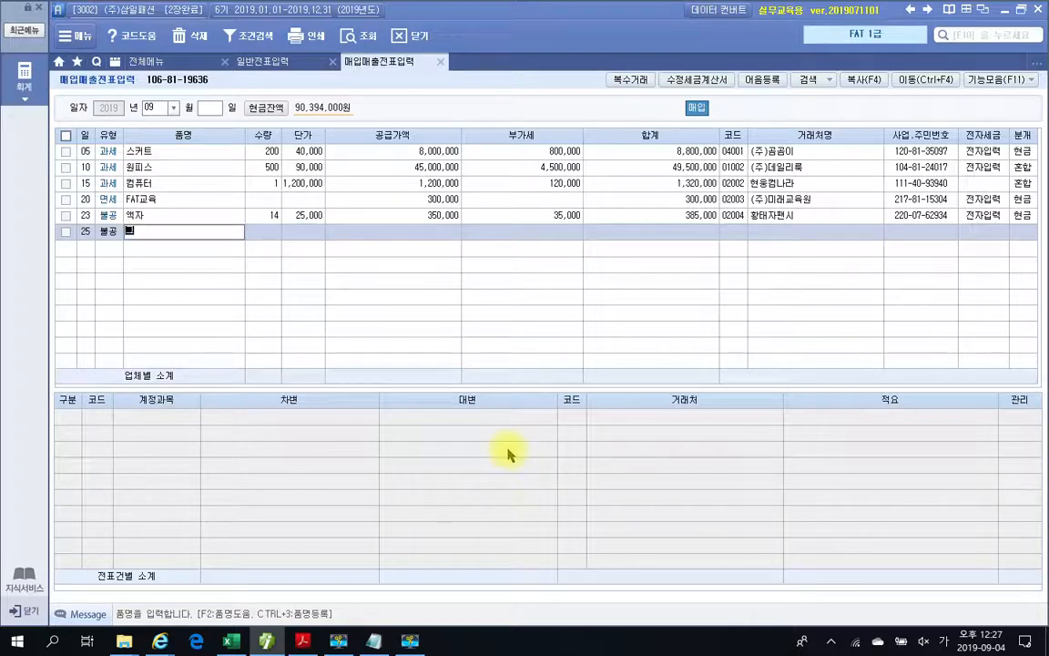
text(저)
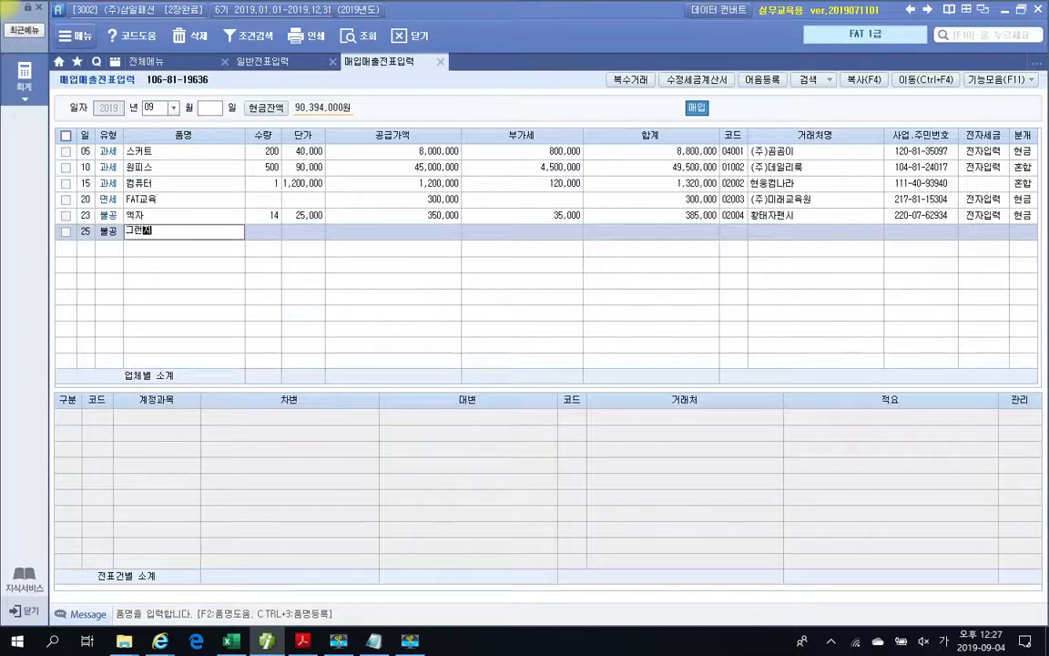
key(Return)
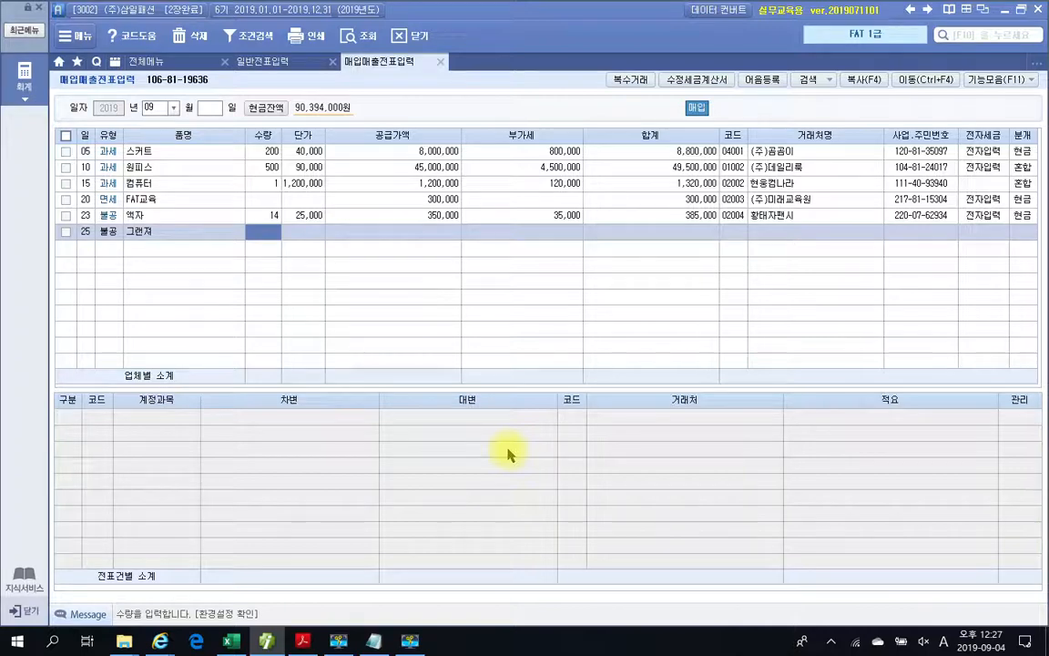
key(Return)
text(25000000)
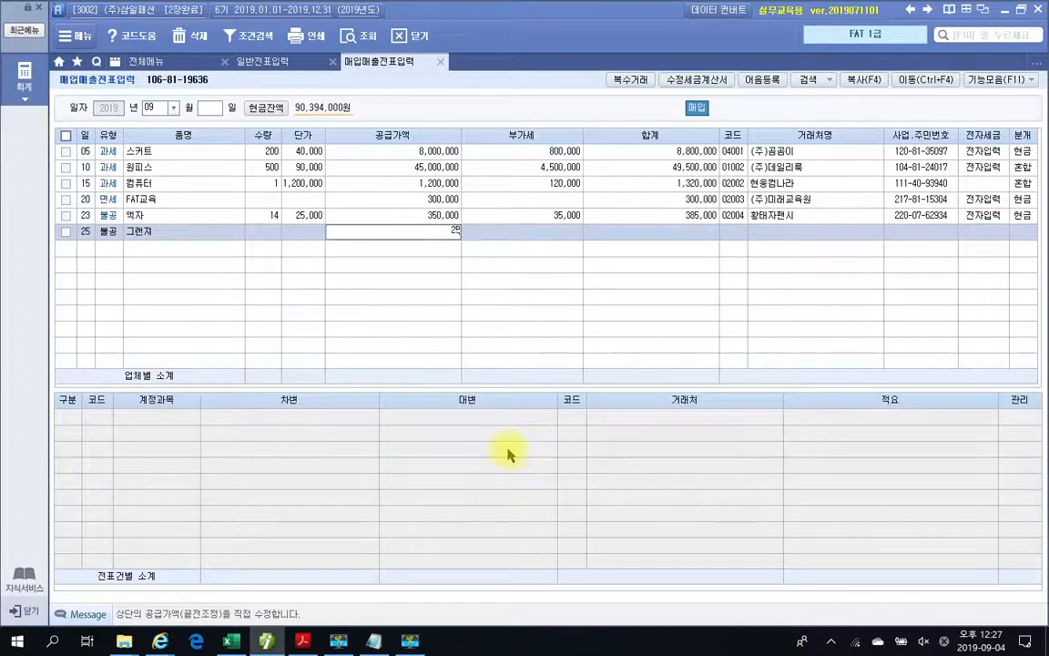
key(Return)
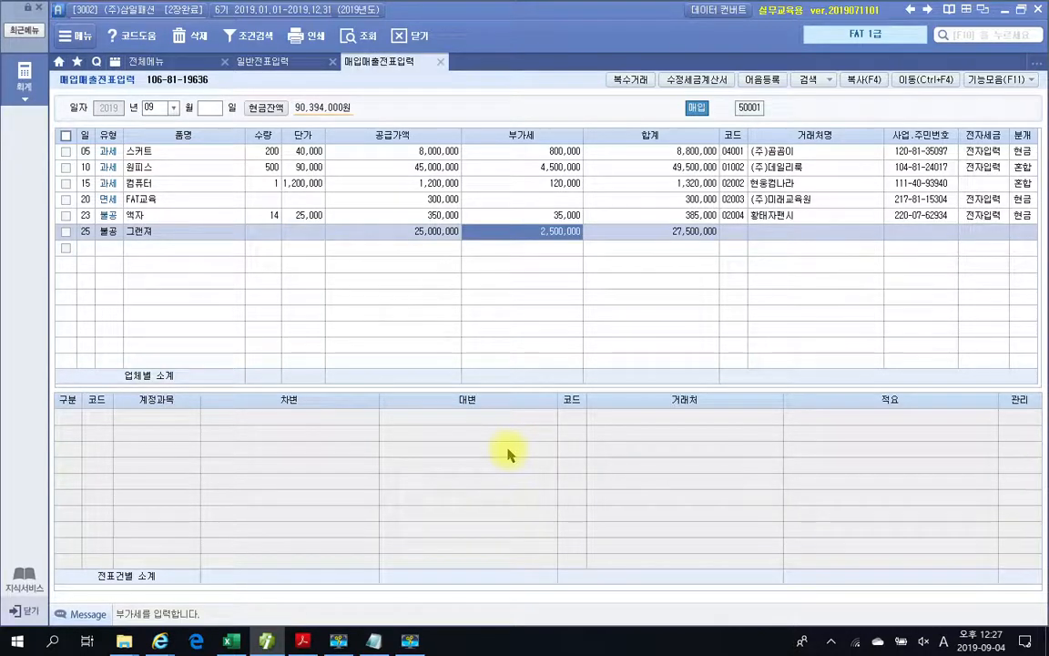
key(Return)
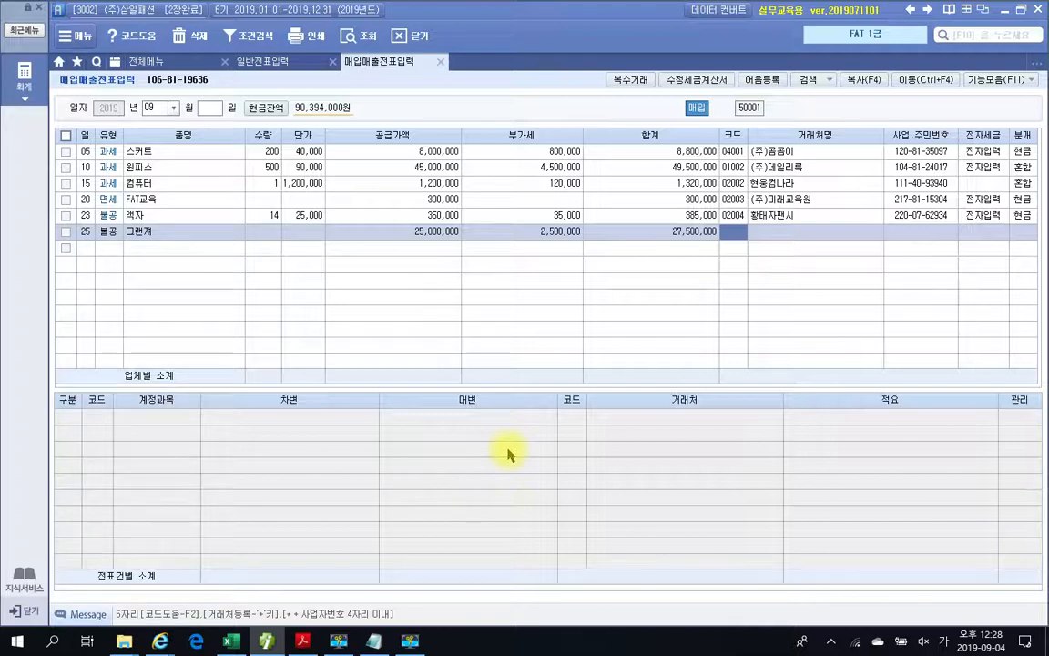
- Set the voucher's supplier to (주)믿음자동차, mark the tax invoice as 전자입력, and choose the 혼합 journal type
text(민들)
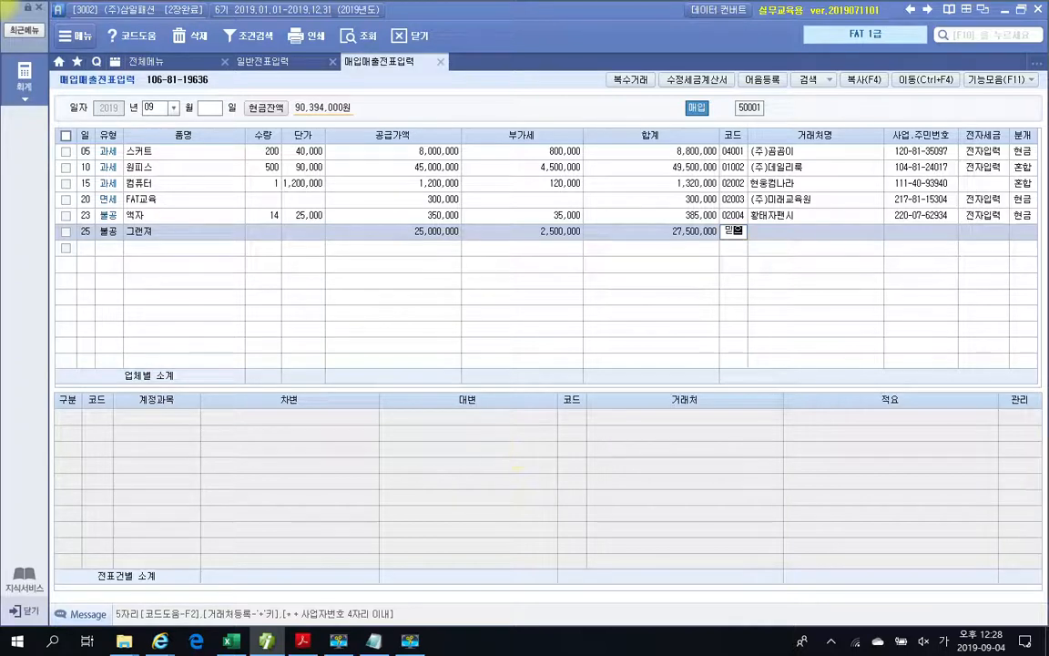
key(Return)
key(Return)
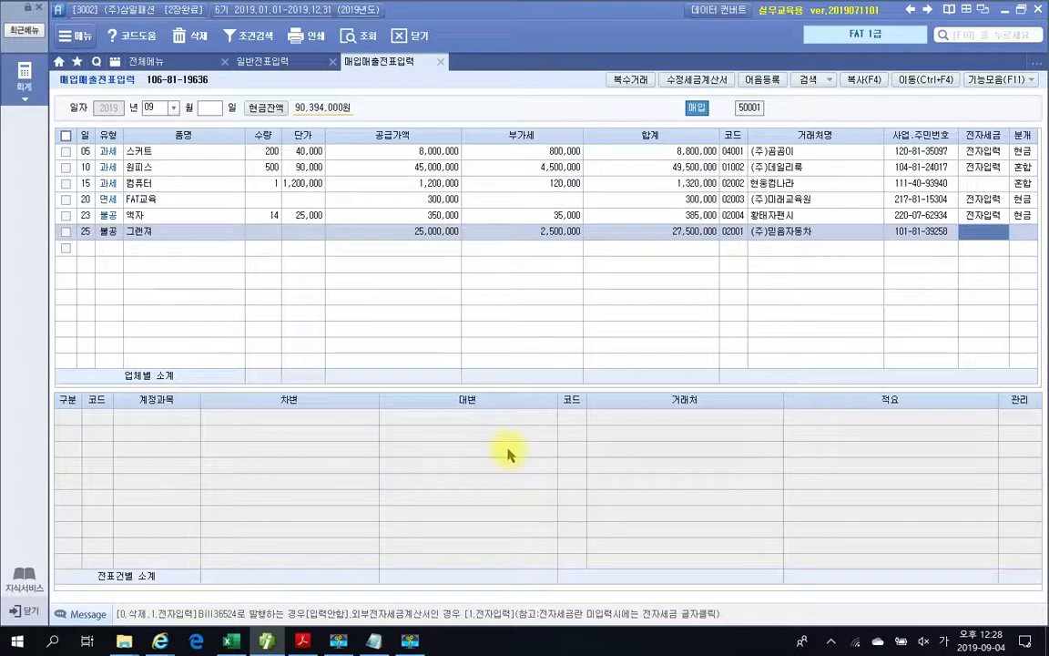
text(1)
key(Return)
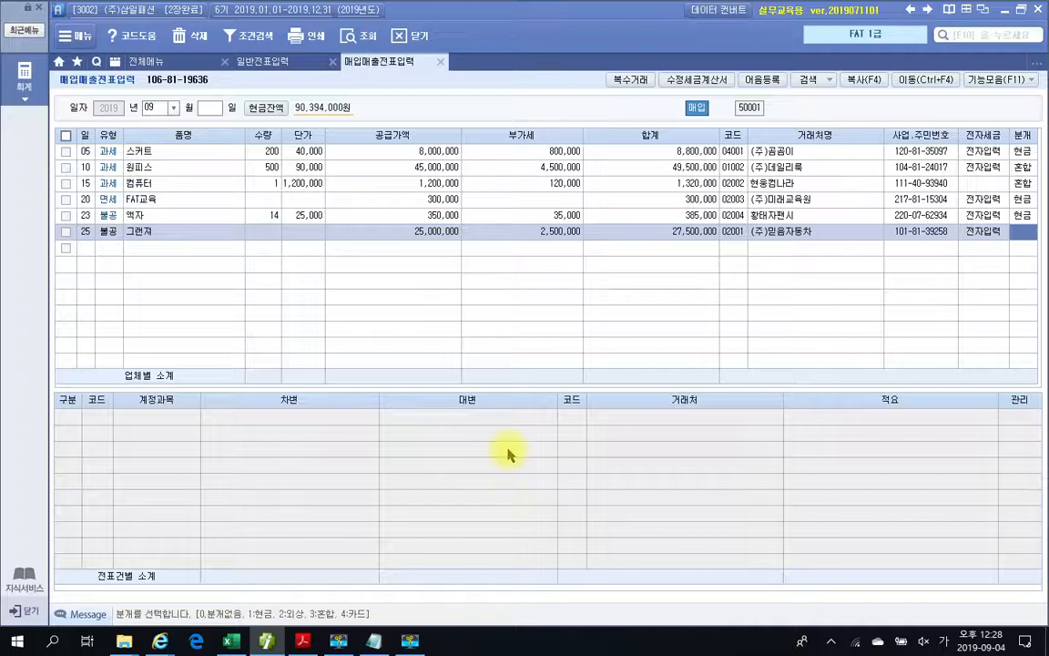
text(3)
key(Return)
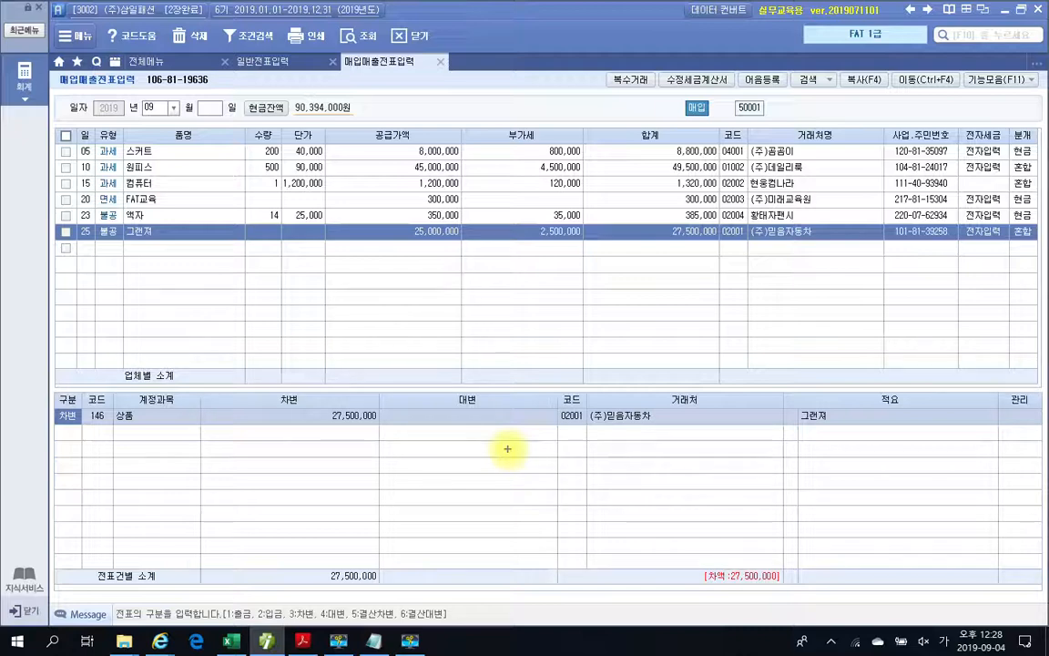
- Circle the 그랜져 item and the 146 상품 account, connect them with a pen arrow, and clear the marks
mouse_move(145, 262)
mouse_down()
mouse_move(182, 222)
mouse_move(175, 262)
mouse_up()
mouse_move(146, 435)
mouse_down()
mouse_move(82, 441)
mouse_move(145, 435)
mouse_up()
drag(157, 242, 114, 412)
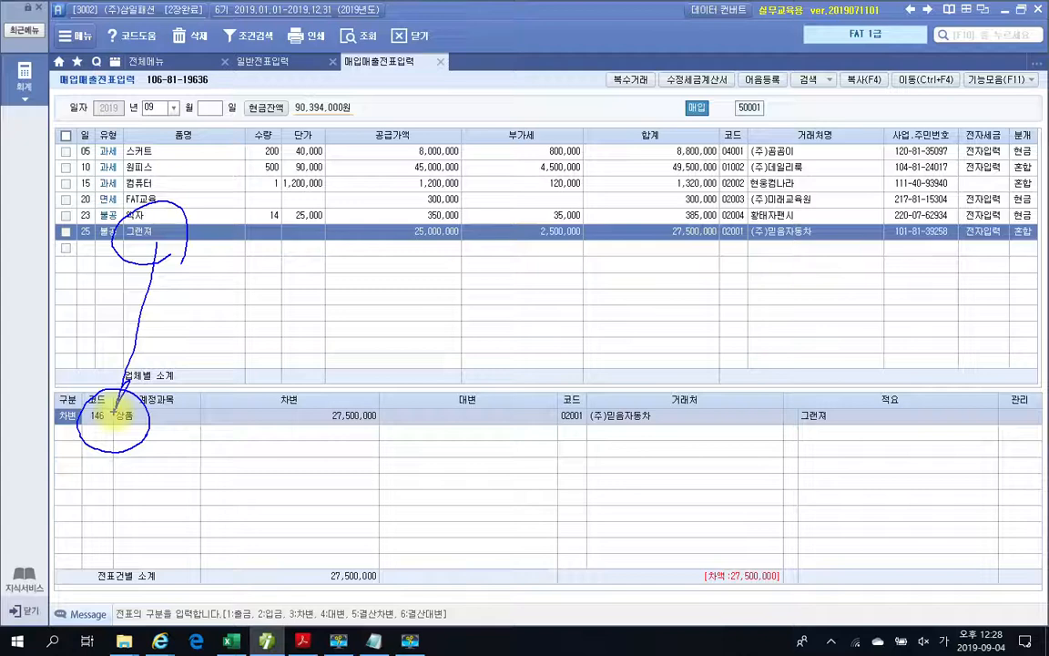
key(Escape)
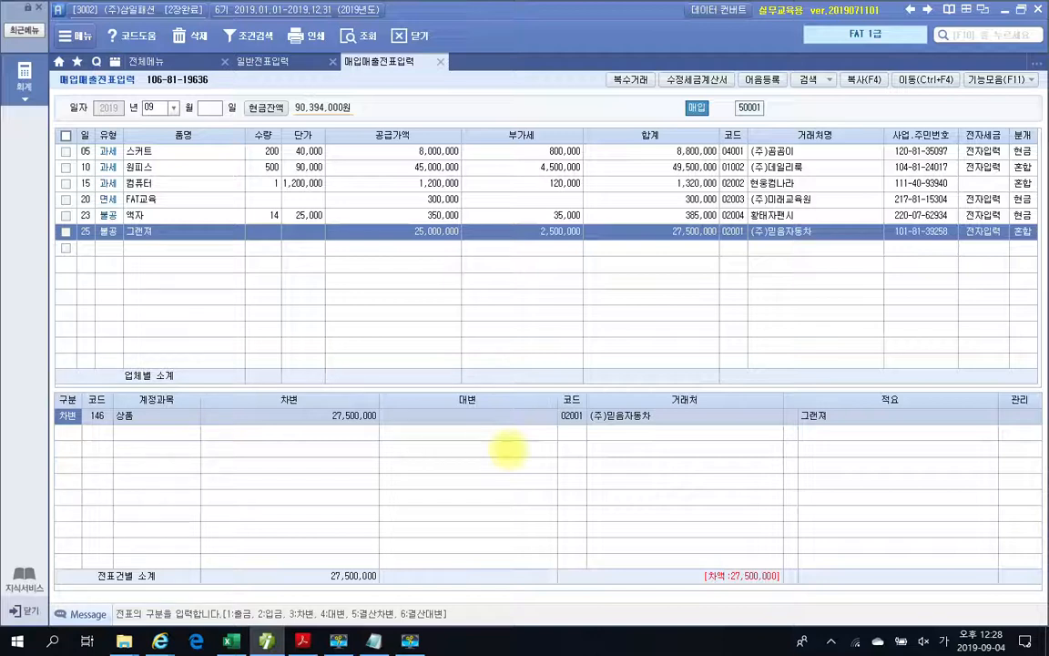
- Change the journal line's debit account from 상품 to 208 차량운반구
key(Return)
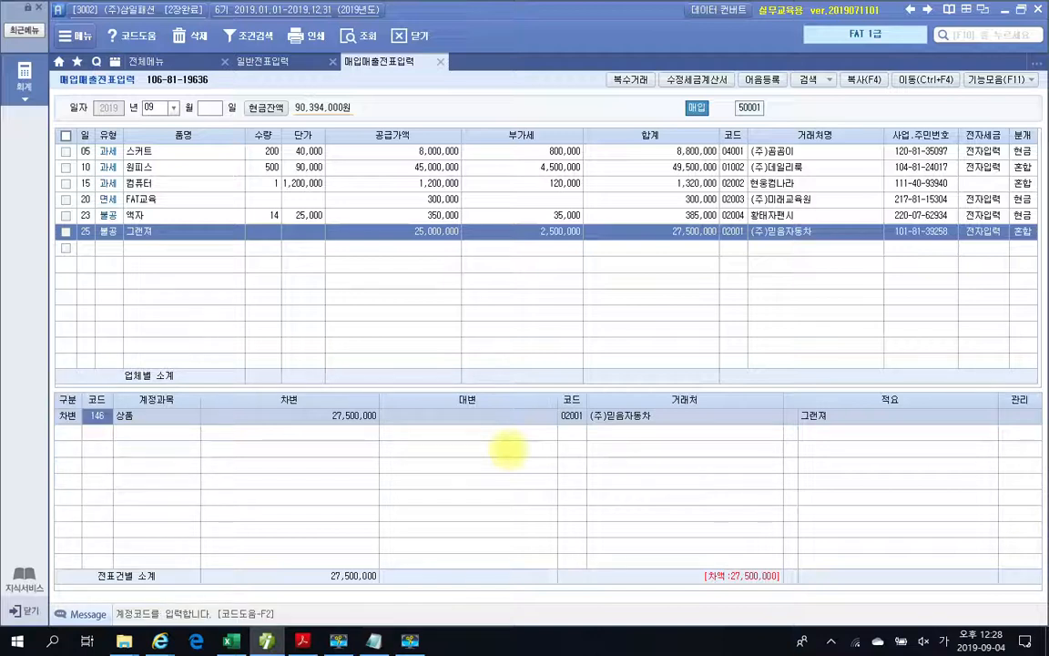
text(차량)
key(Return)
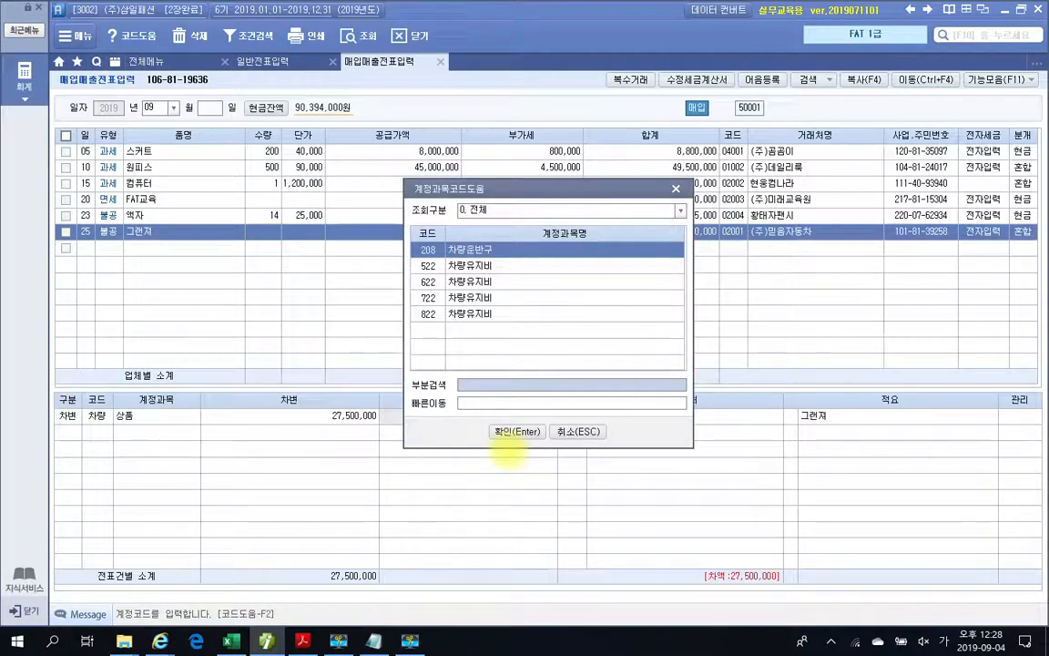
key(Down)
key(Down)
key(Up)
key(Up)
key(Return)
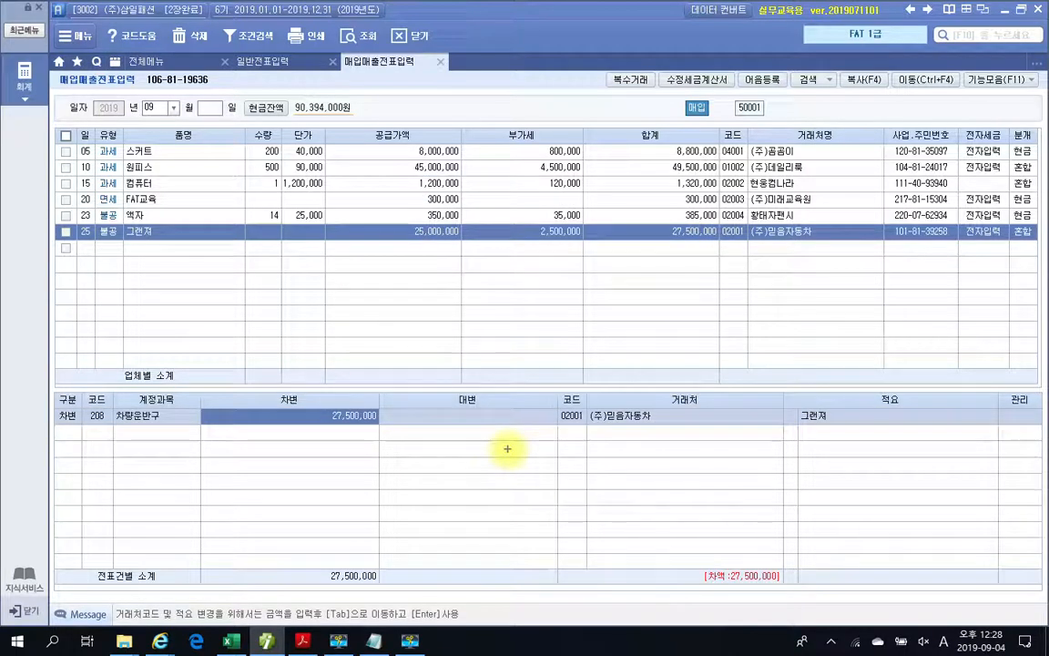
- Mark the 컴퓨터 and 그랜져 rows' supply values and VAT and the journal's debit amount with the pen, and clear all marks
mouse_move(683, 215)
mouse_down()
mouse_move(546, 337)
mouse_move(373, 413)
mouse_move(389, 423)
mouse_move(377, 404)
mouse_up()
key(Escape)
mouse_move(435, 217)
mouse_down()
mouse_move(431, 266)
mouse_move(447, 244)
mouse_up()
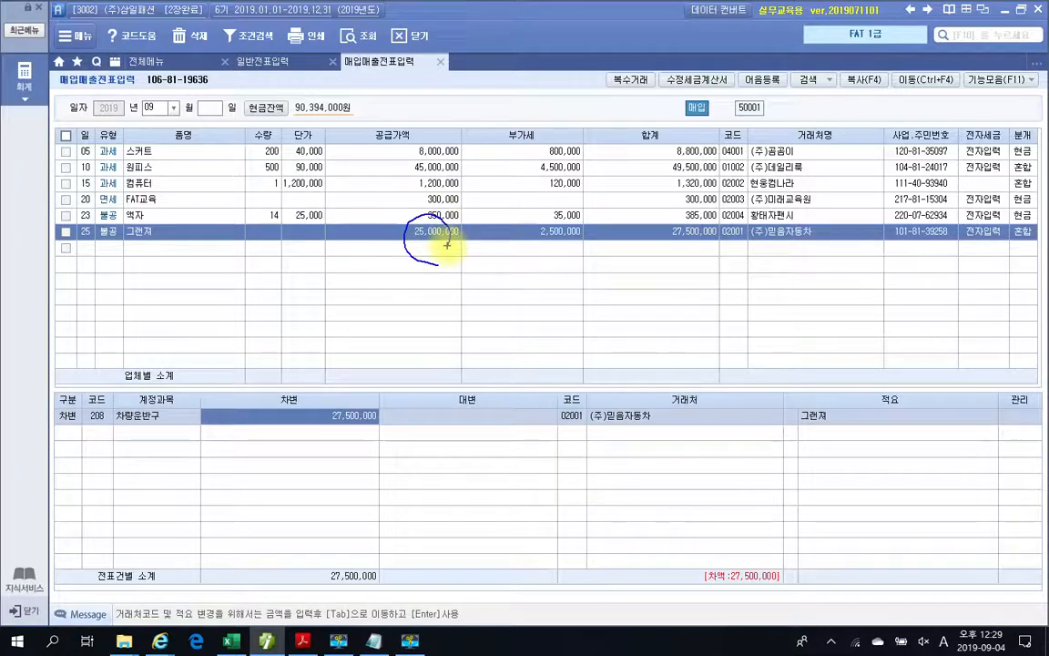
mouse_move(432, 178)
mouse_down()
mouse_move(452, 182)
mouse_move(374, 300)
mouse_move(378, 317)
mouse_up()
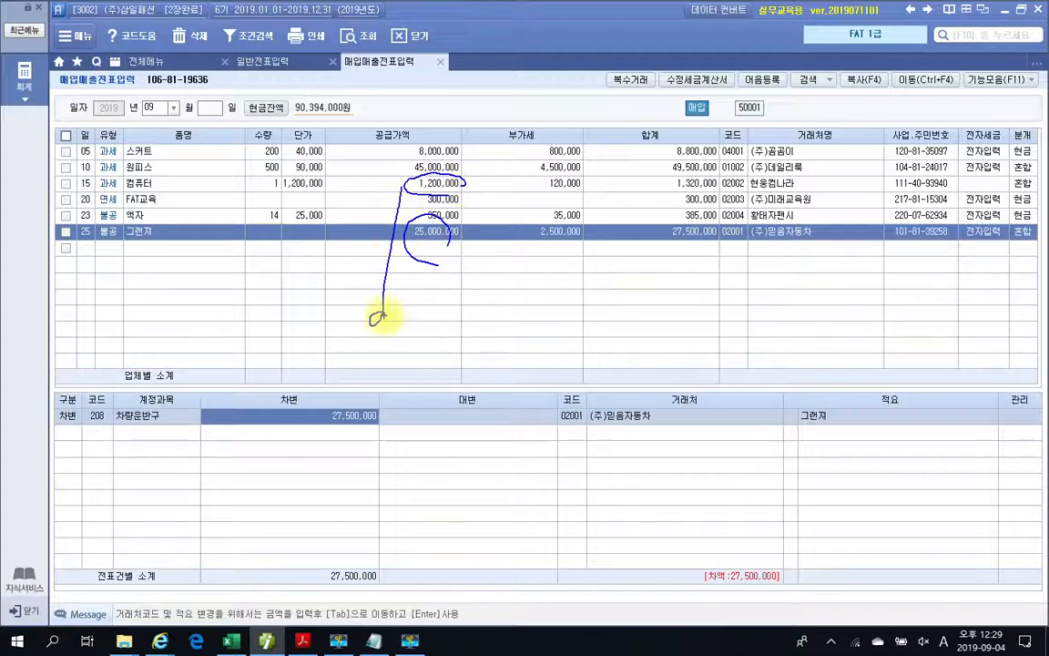
drag(450, 239, 430, 262)
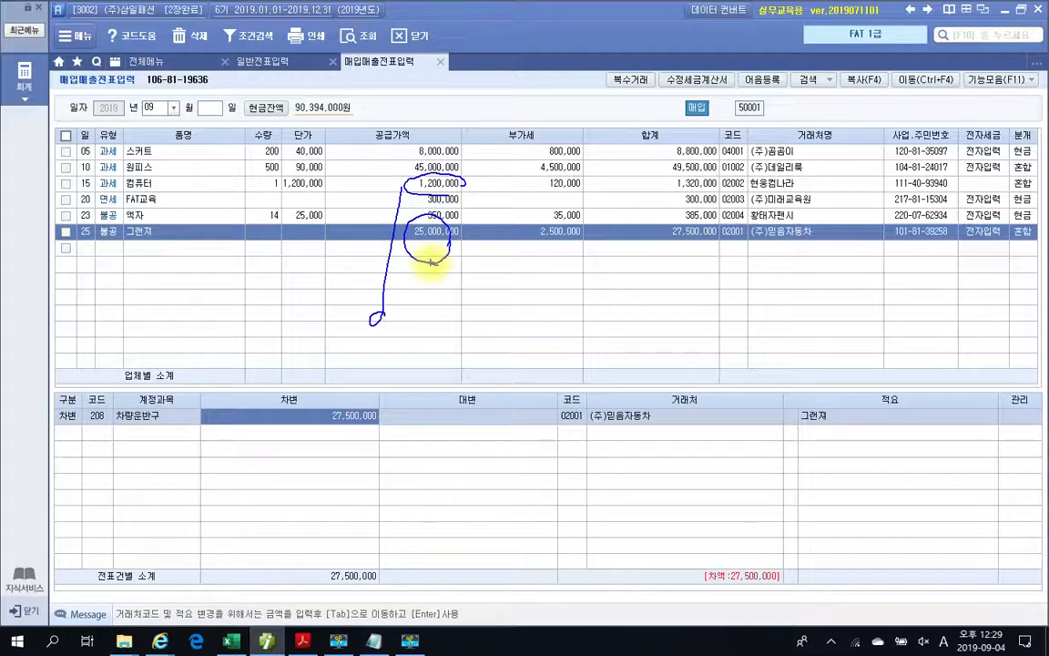
drag(572, 174, 576, 195)
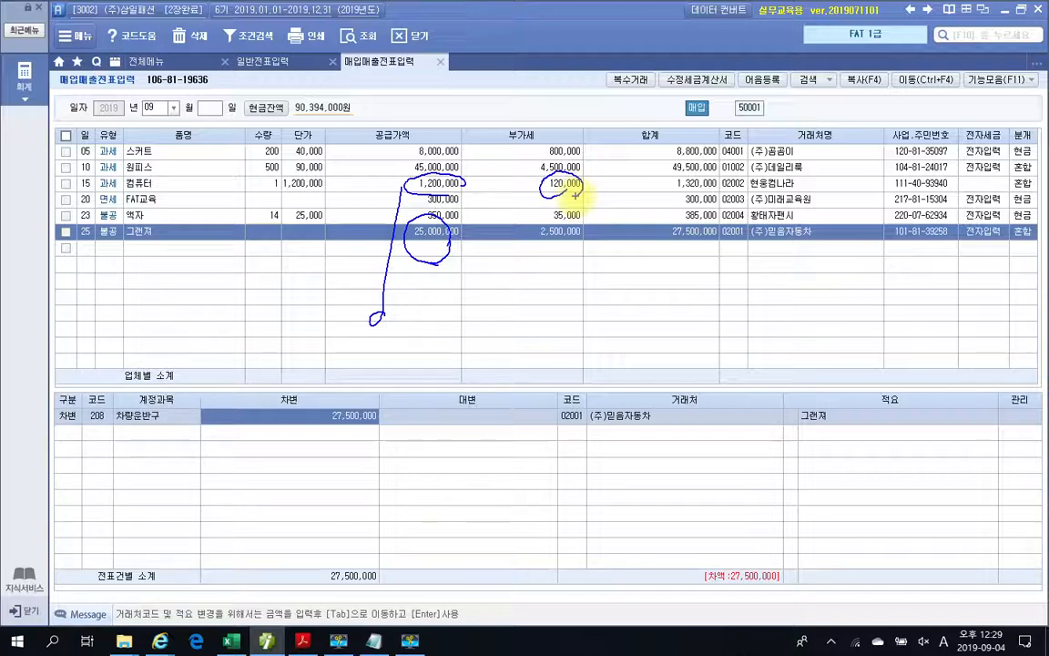
drag(470, 190, 437, 189)
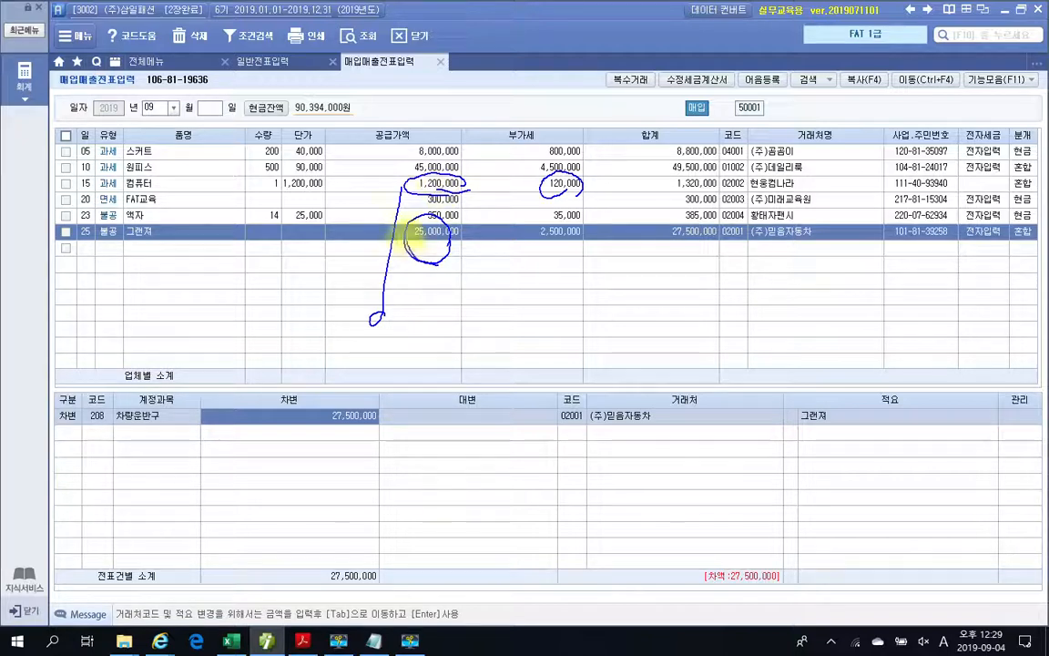
mouse_move(533, 245)
mouse_down()
mouse_move(596, 258)
mouse_move(587, 220)
mouse_move(544, 256)
mouse_move(598, 249)
mouse_move(575, 211)
mouse_move(520, 297)
mouse_move(452, 263)
mouse_move(480, 300)
mouse_move(583, 287)
mouse_move(590, 270)
mouse_up()
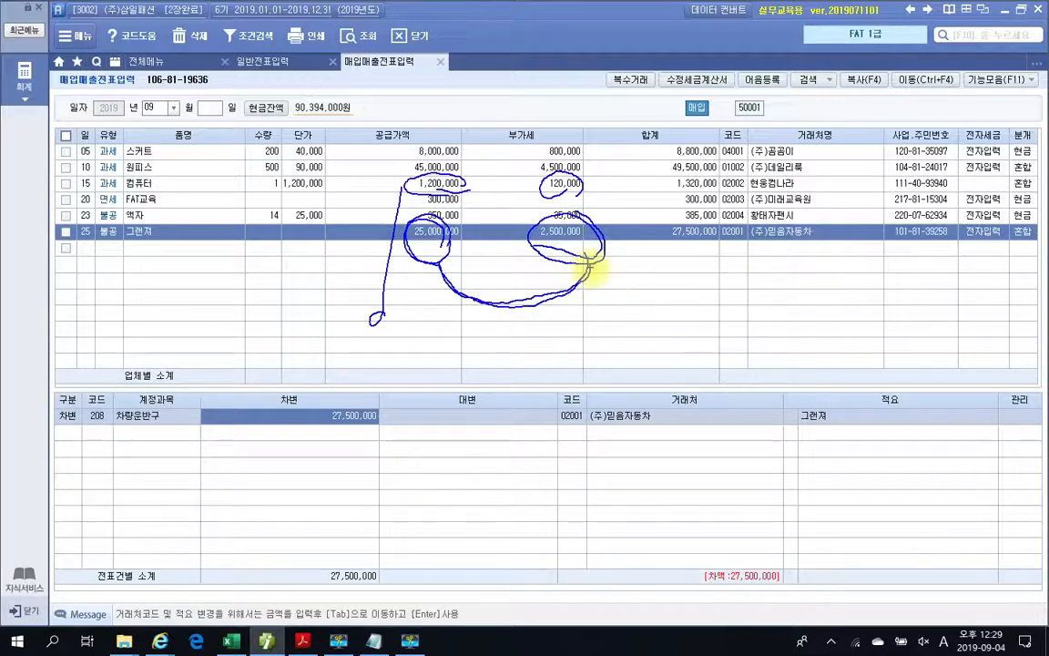
mouse_move(346, 440)
mouse_down()
mouse_move(394, 434)
mouse_move(392, 453)
mouse_up()
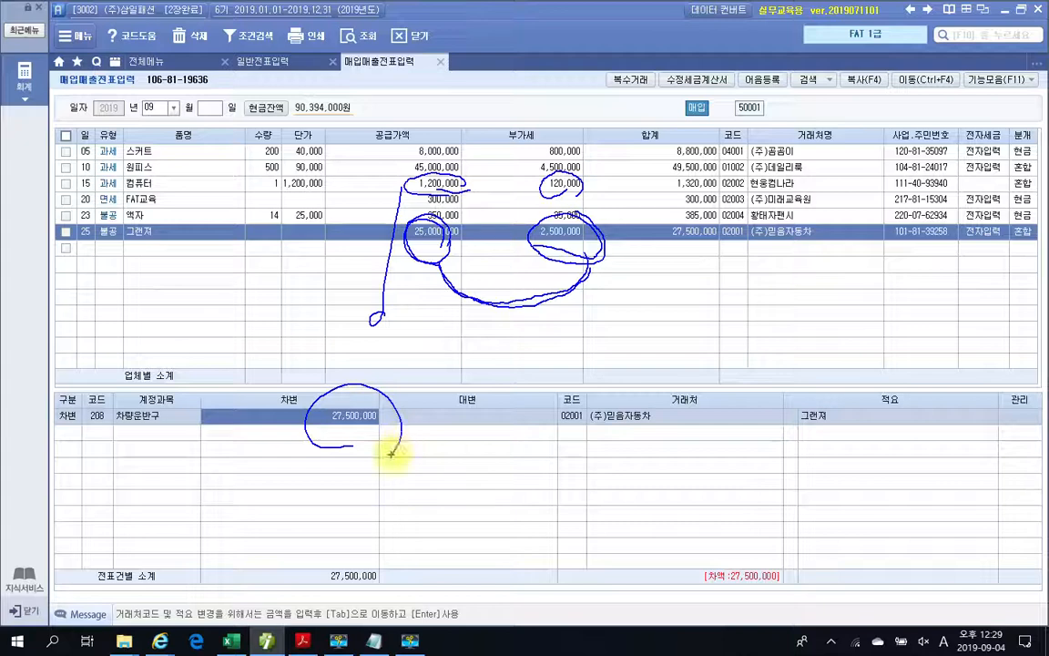
mouse_move(422, 440)
mouse_down()
mouse_move(383, 428)
mouse_move(293, 432)
mouse_up()
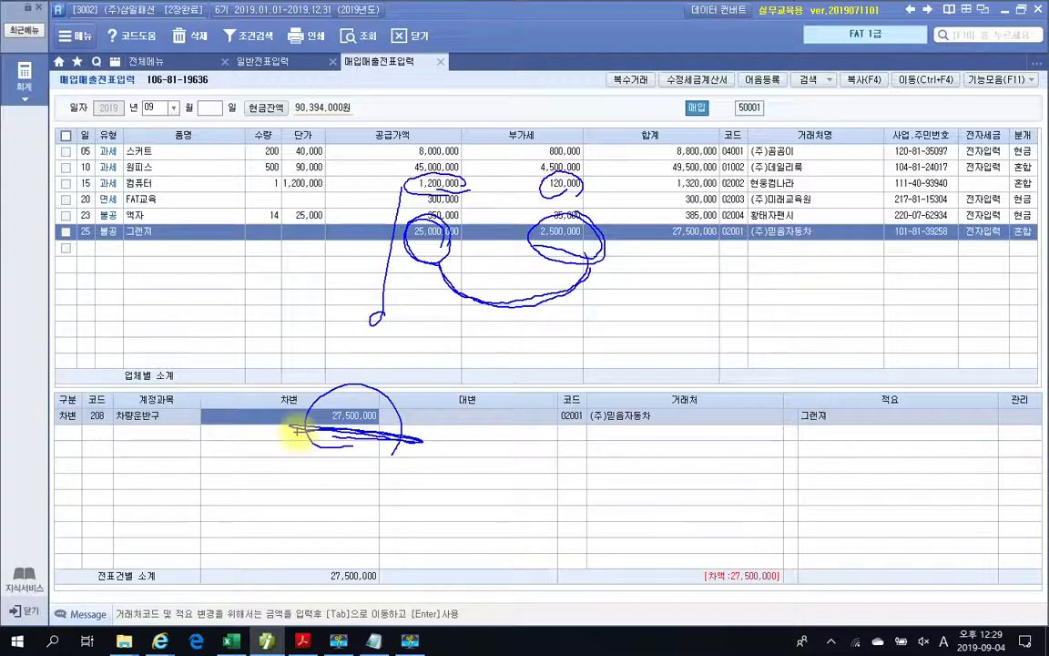
key(Escape)
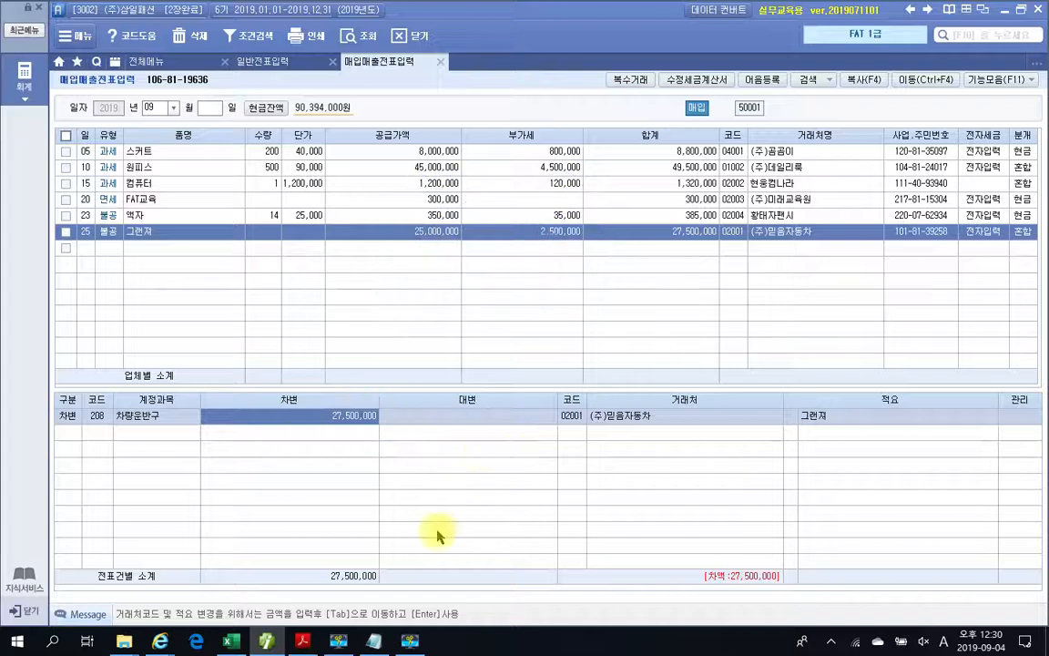
- Add a 대변 line to the 그랜져 voucher's journal with account 253 미지급금 for 27,500,000
click(77, 435)
text(4)
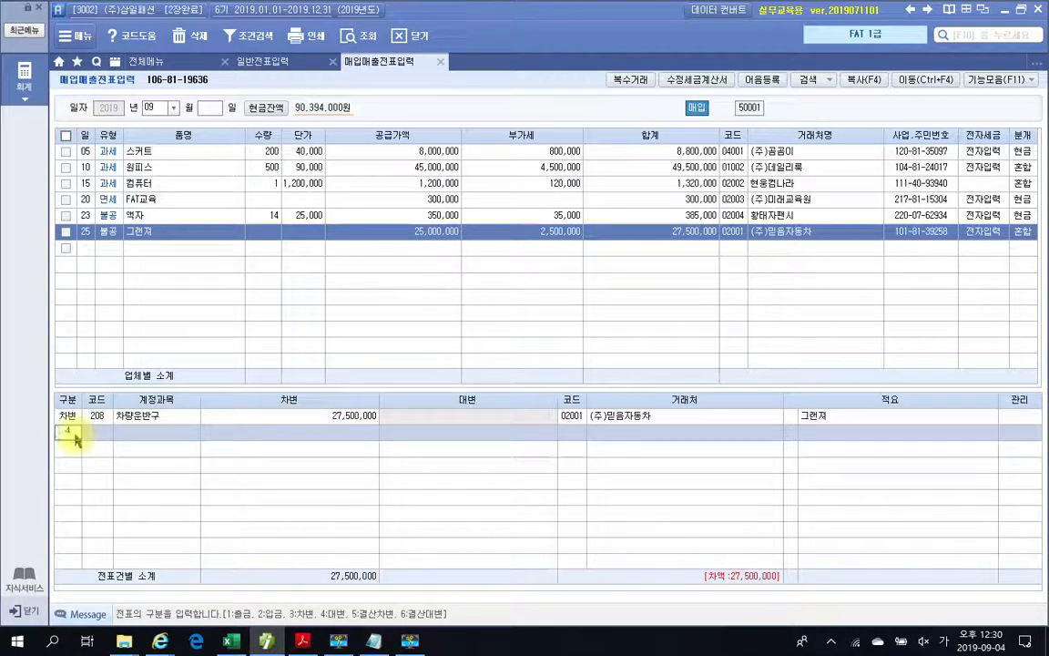
key(Return)
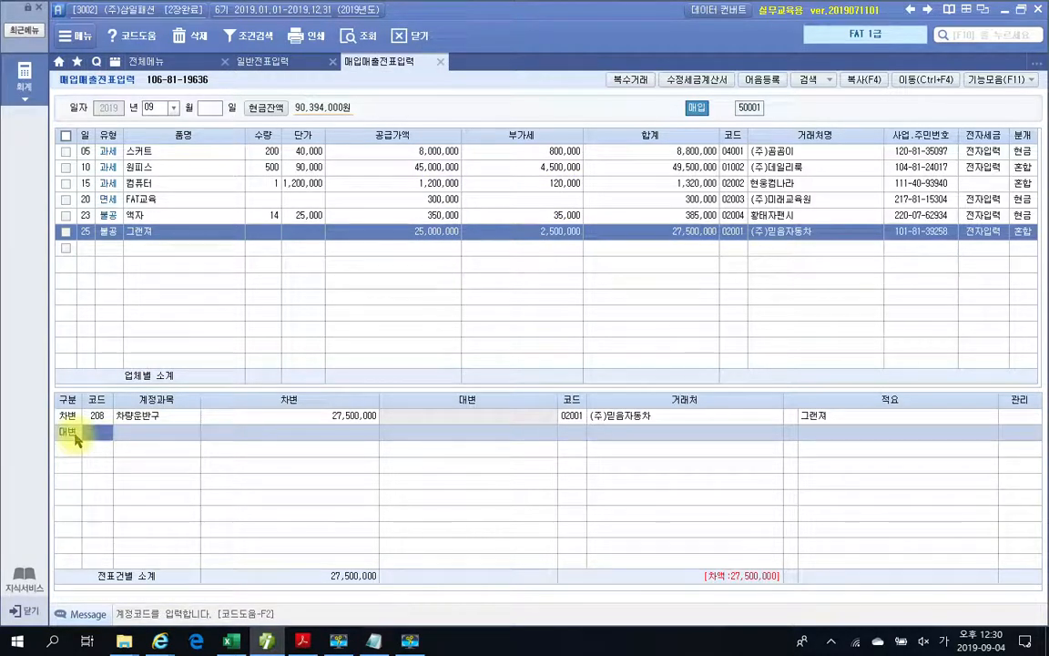
text(253)
key(Return)
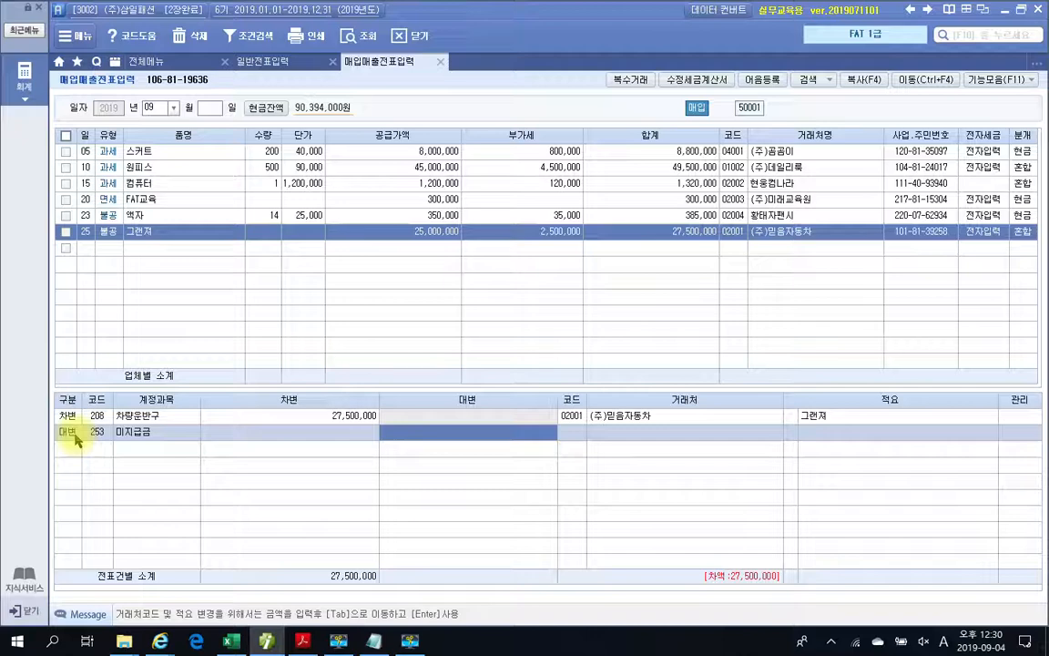
text(27,500)
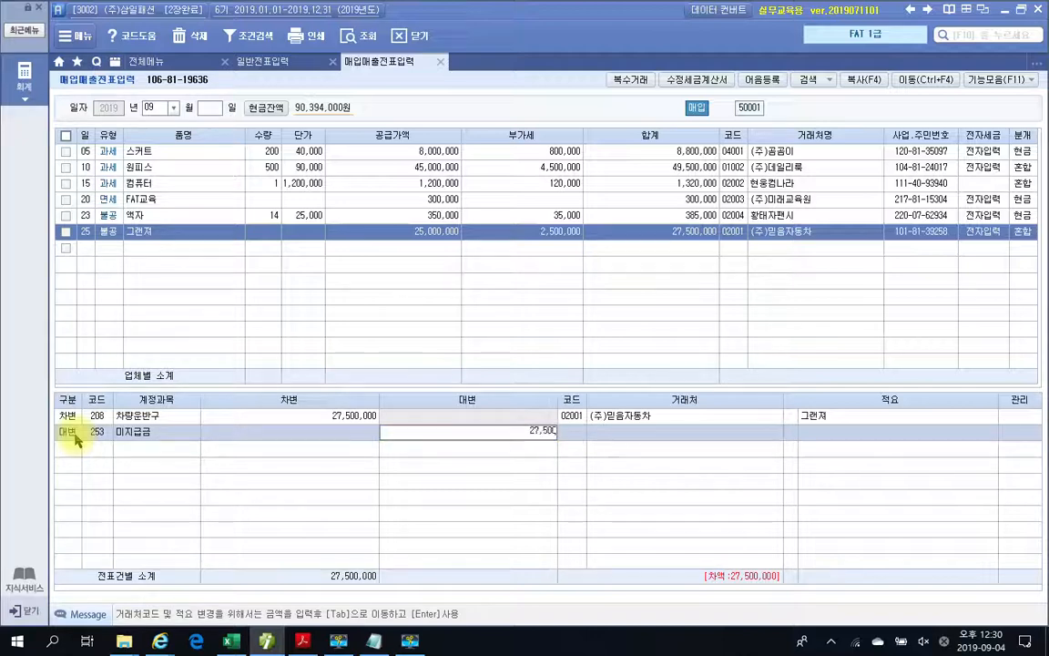
text(,000)
key(Return)
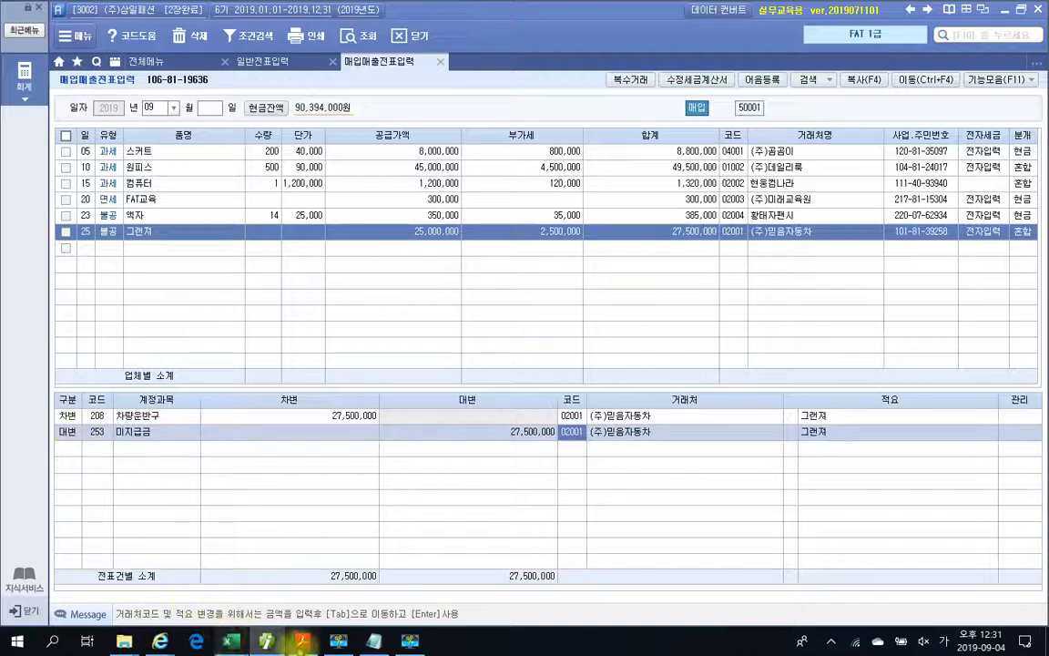
- Switch to the textbook PDF in Adobe Acrobat Reader, mark the 수행 8 fixed-asset task and its table values with the pen, and clear the marks
click(302, 641)
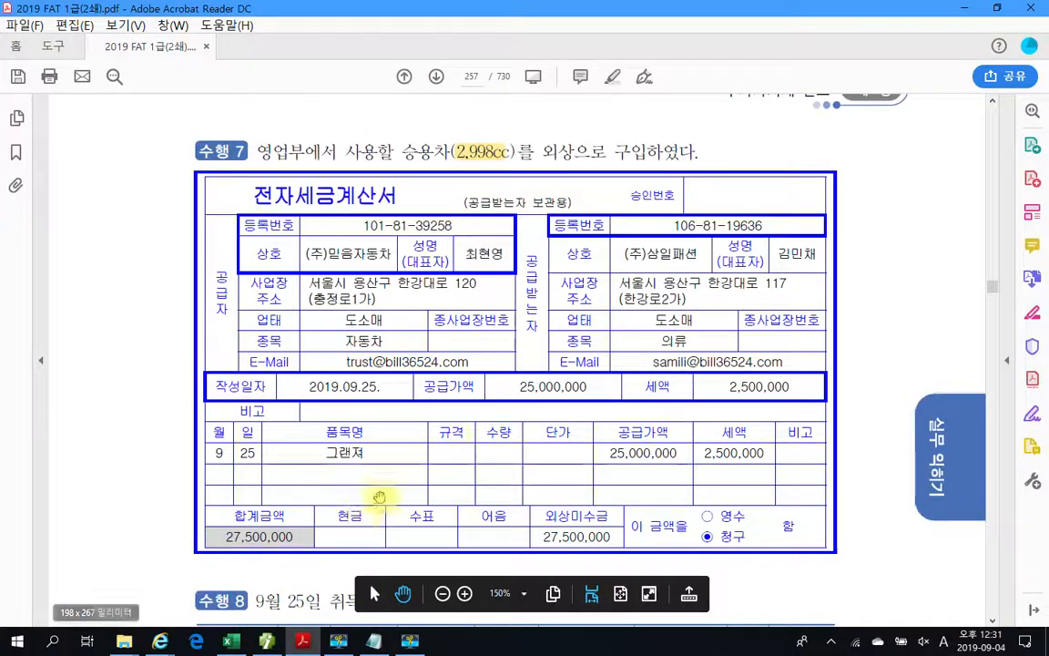
scroll(468, 428, down, 5)
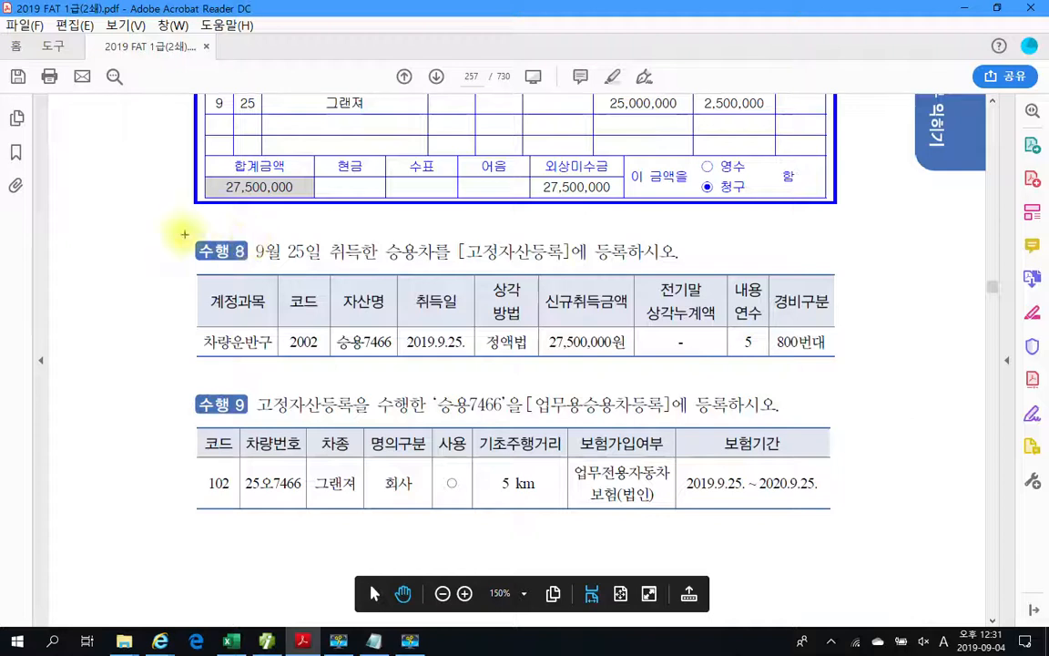
drag(171, 226, 894, 367)
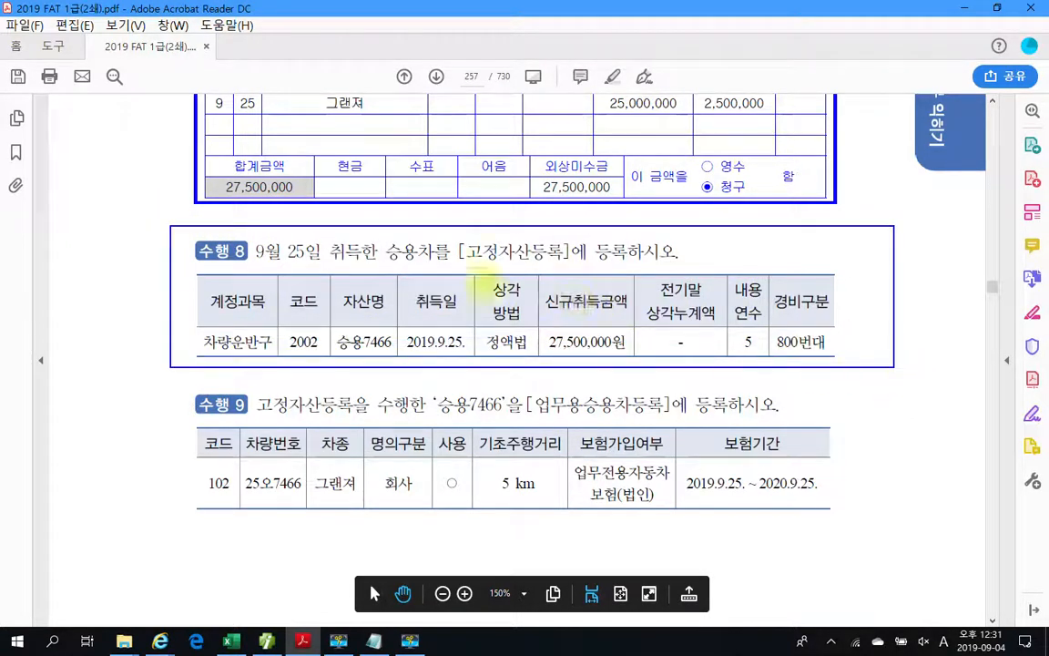
mouse_move(248, 261)
mouse_down()
mouse_move(572, 260)
mouse_move(582, 246)
mouse_move(476, 265)
mouse_move(512, 225)
mouse_up()
mouse_move(323, 323)
mouse_down()
mouse_move(290, 353)
mouse_move(343, 357)
mouse_move(315, 364)
mouse_move(366, 331)
mouse_move(382, 354)
mouse_move(406, 360)
mouse_move(430, 330)
mouse_move(453, 354)
mouse_move(515, 354)
mouse_up()
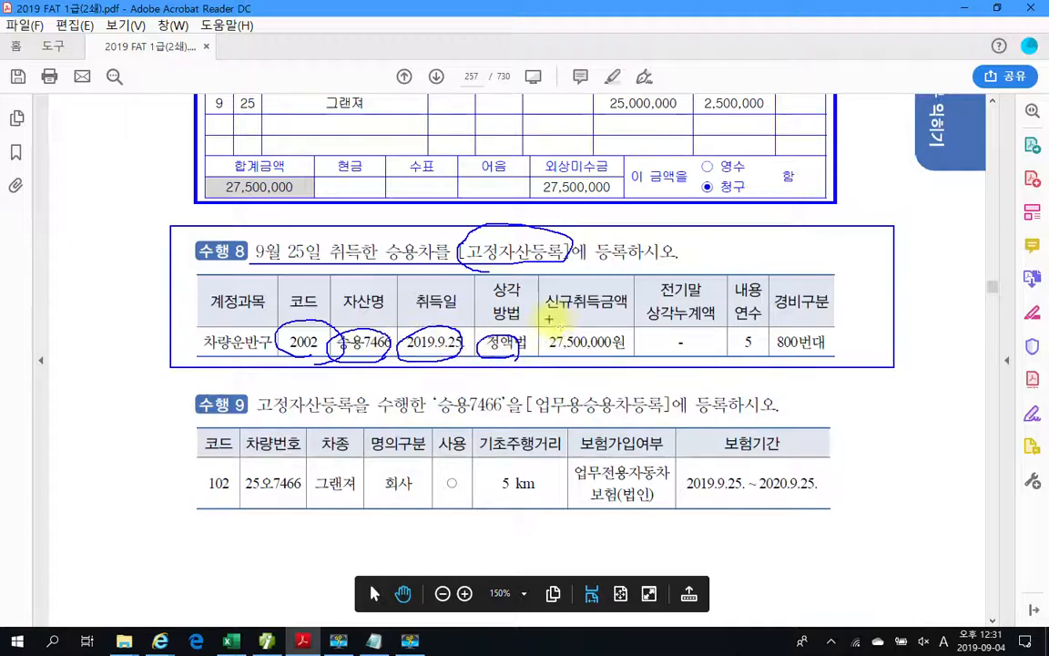
drag(550, 319, 637, 321)
mouse_move(558, 328)
mouse_down()
mouse_move(536, 345)
mouse_move(638, 357)
mouse_move(633, 330)
mouse_up()
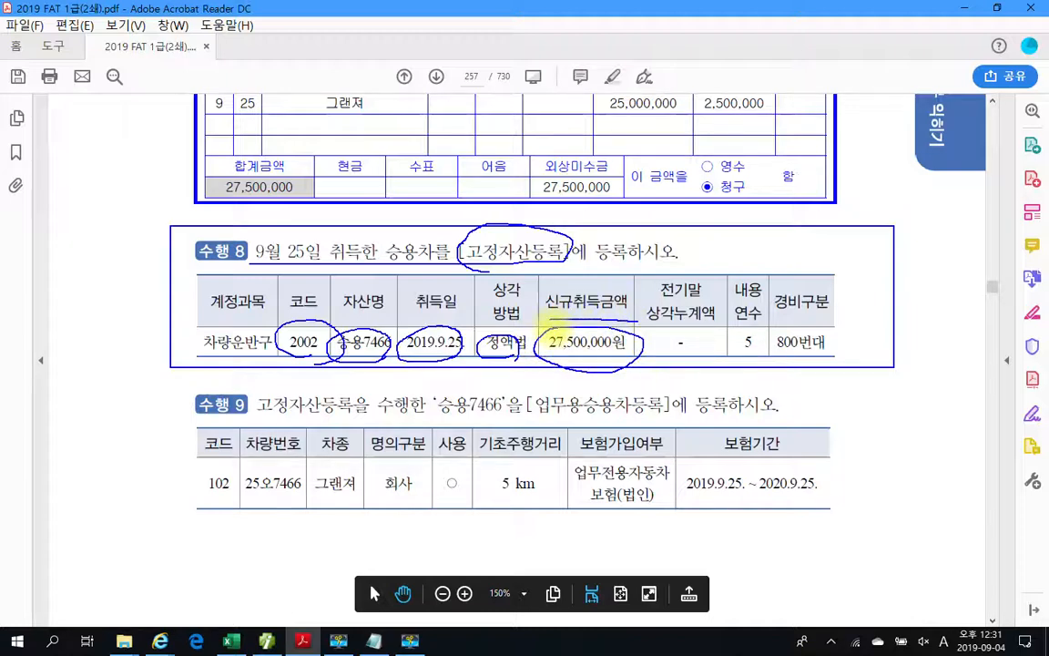
mouse_move(605, 341)
mouse_down()
mouse_move(574, 377)
mouse_move(620, 392)
mouse_up()
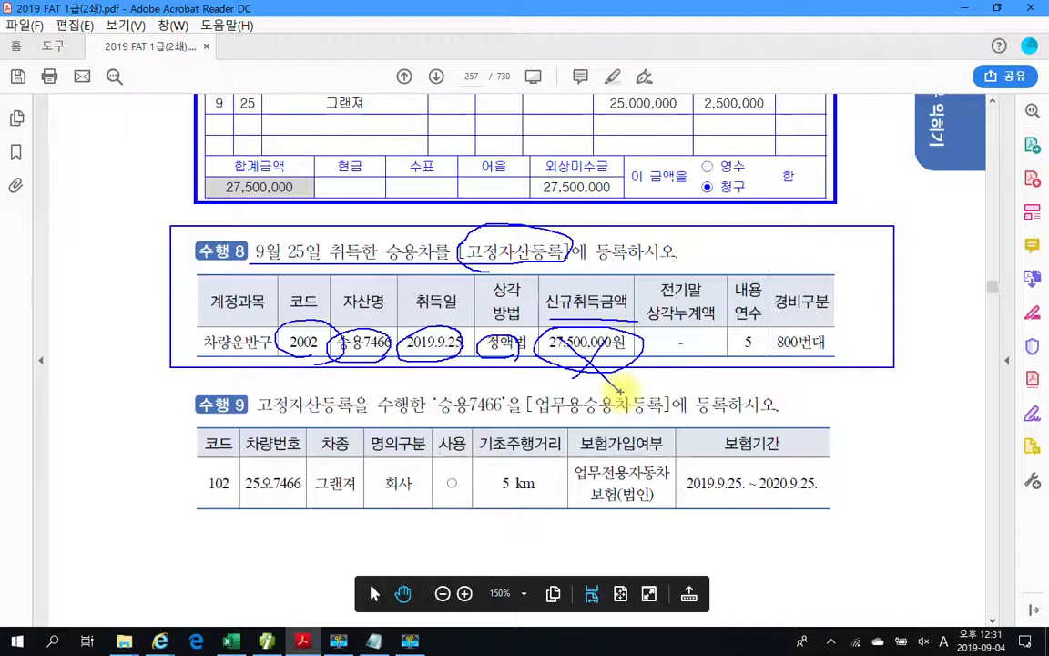
mouse_move(182, 263)
mouse_down()
mouse_move(150, 154)
mouse_move(166, 153)
mouse_up()
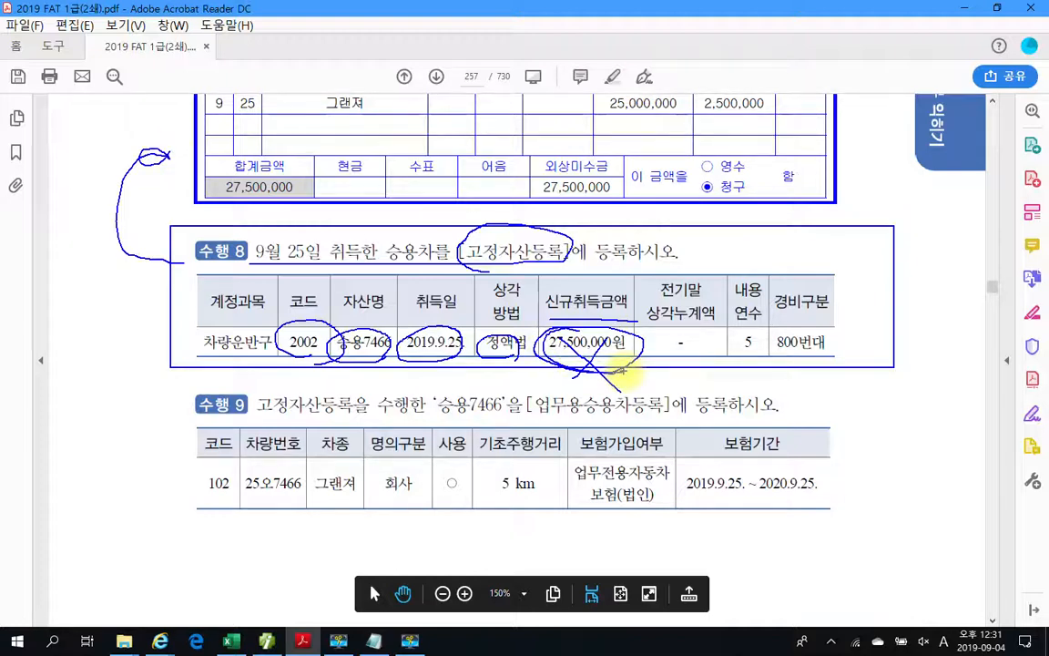
key(Escape)
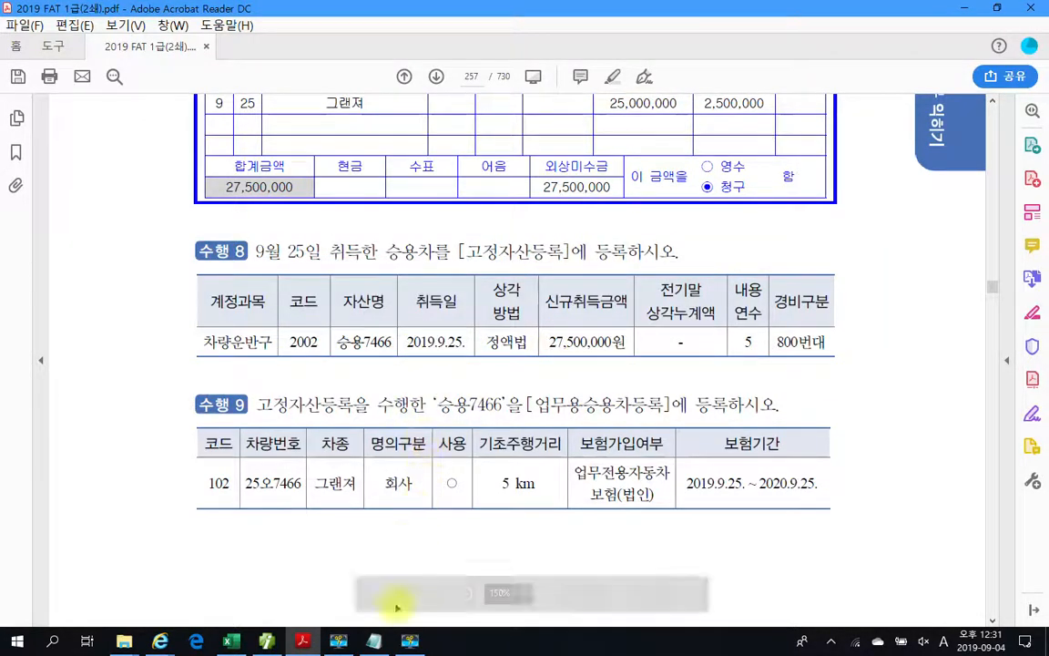
- Switch back to Smart A, open 고정자산등록, and choose 208 차량운반구 as the fixed-asset account
click(268, 640)
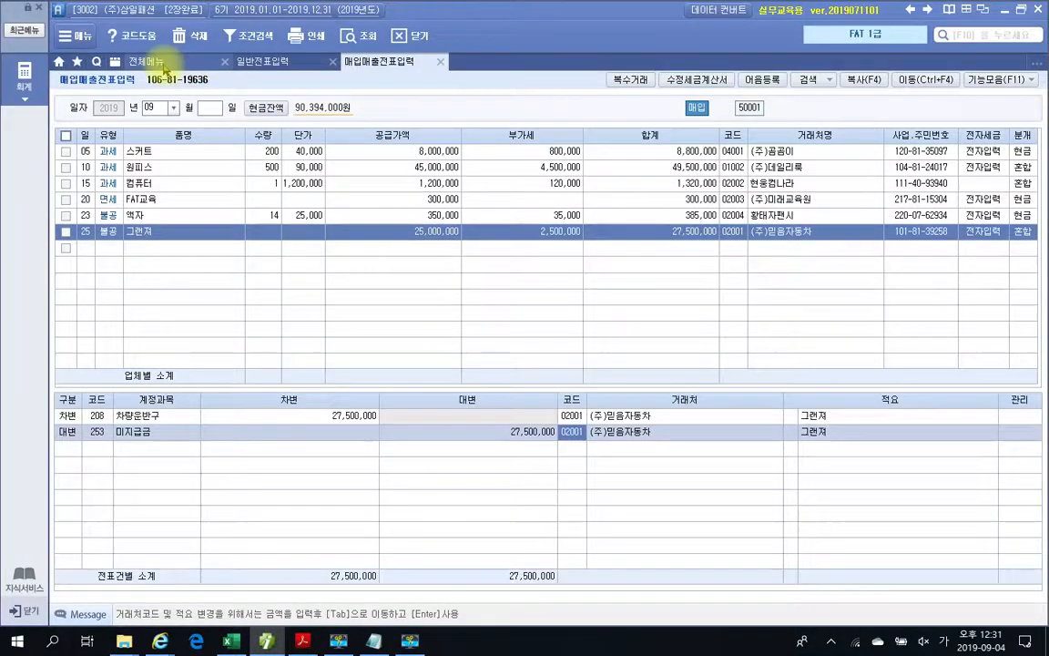
click(162, 66)
click(492, 135)
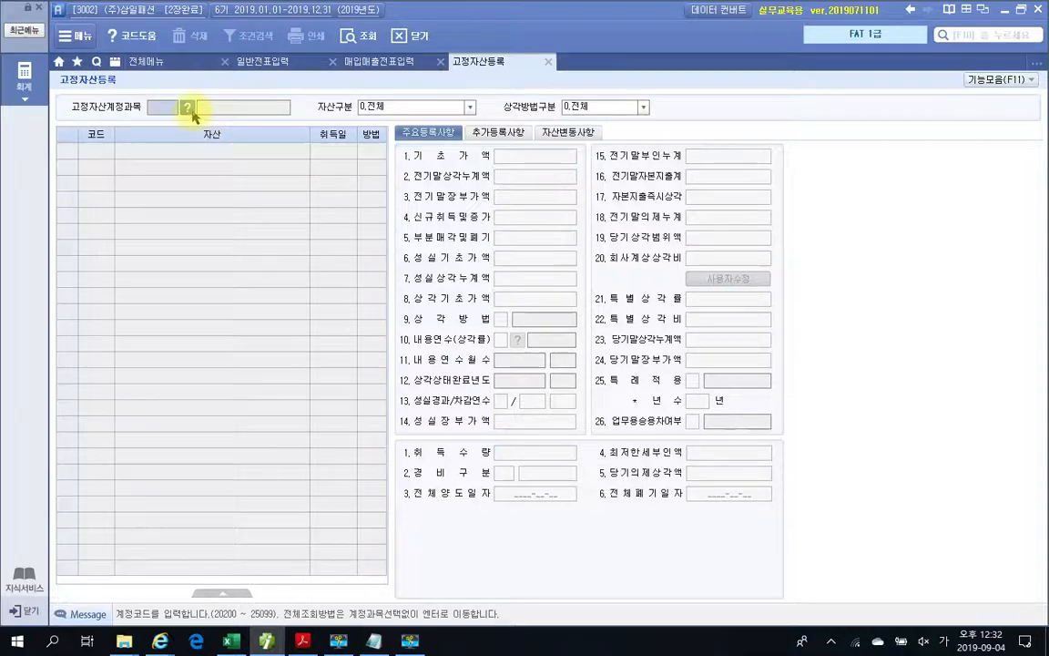
click(189, 109)
click(467, 287)
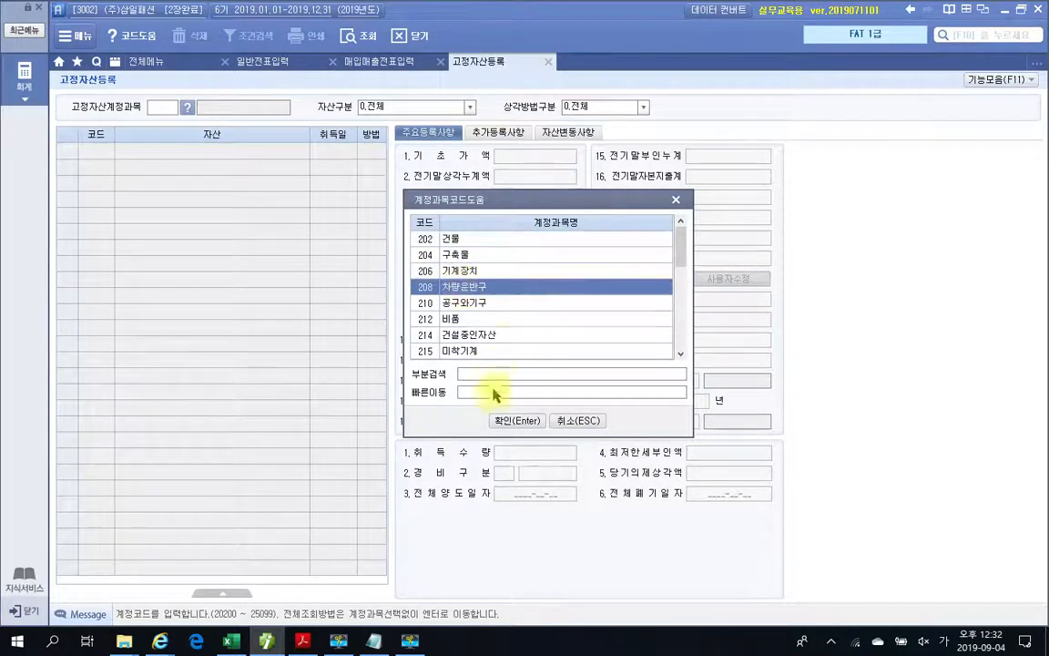
click(517, 423)
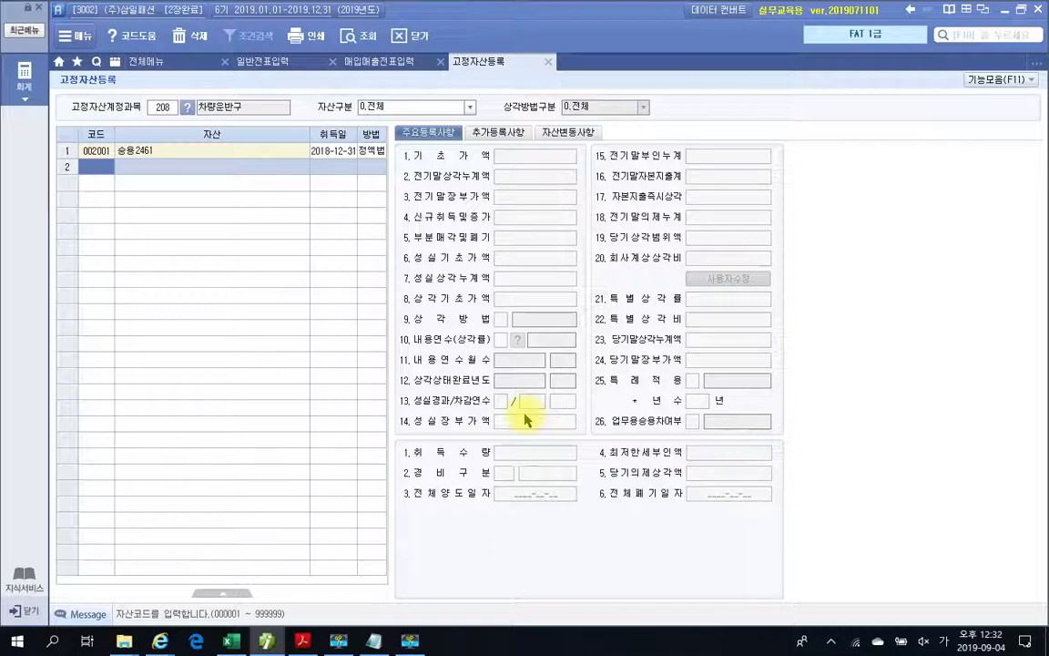
- Add a fixed asset with code 2002, name 승용7466, and acquisition date 2019-09-25
text(2)
key(Return)
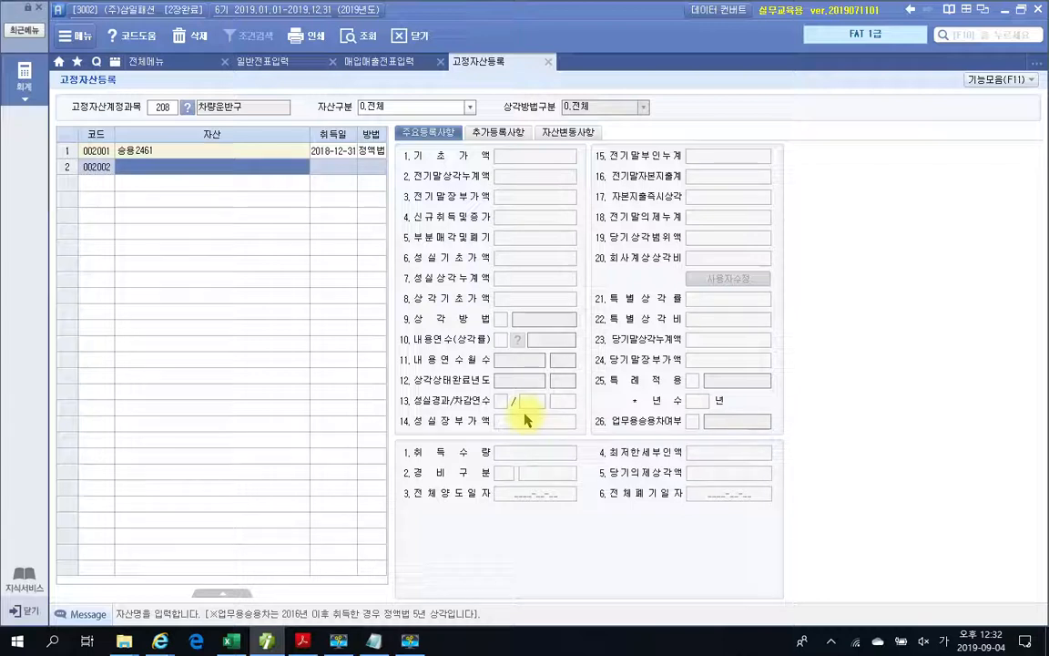
text(승용)
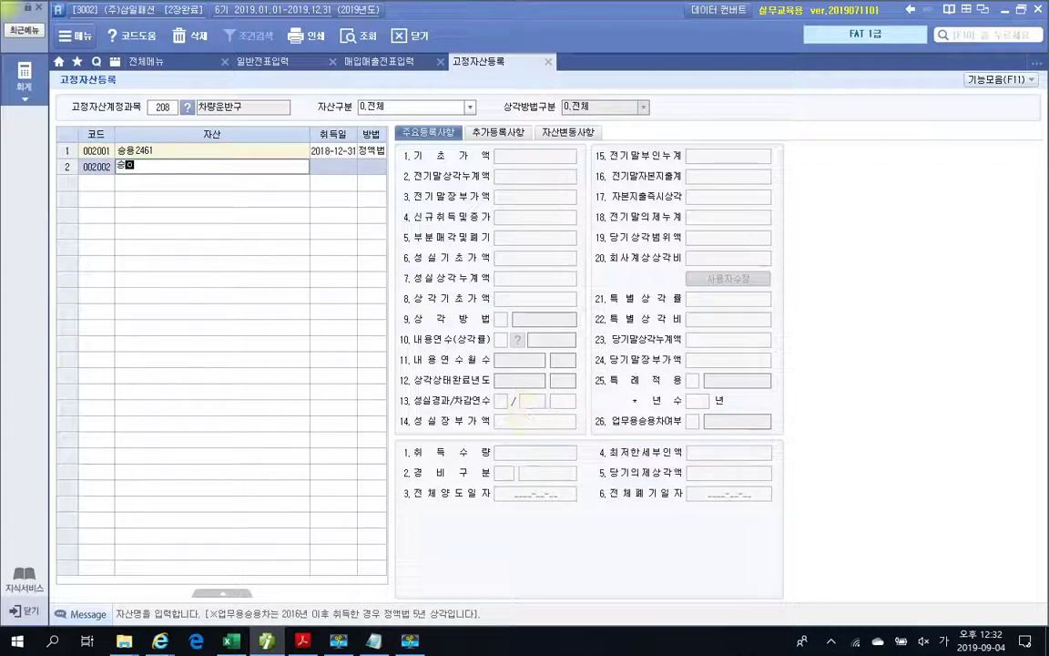
text(7466)
key(Return)
text(2019-)
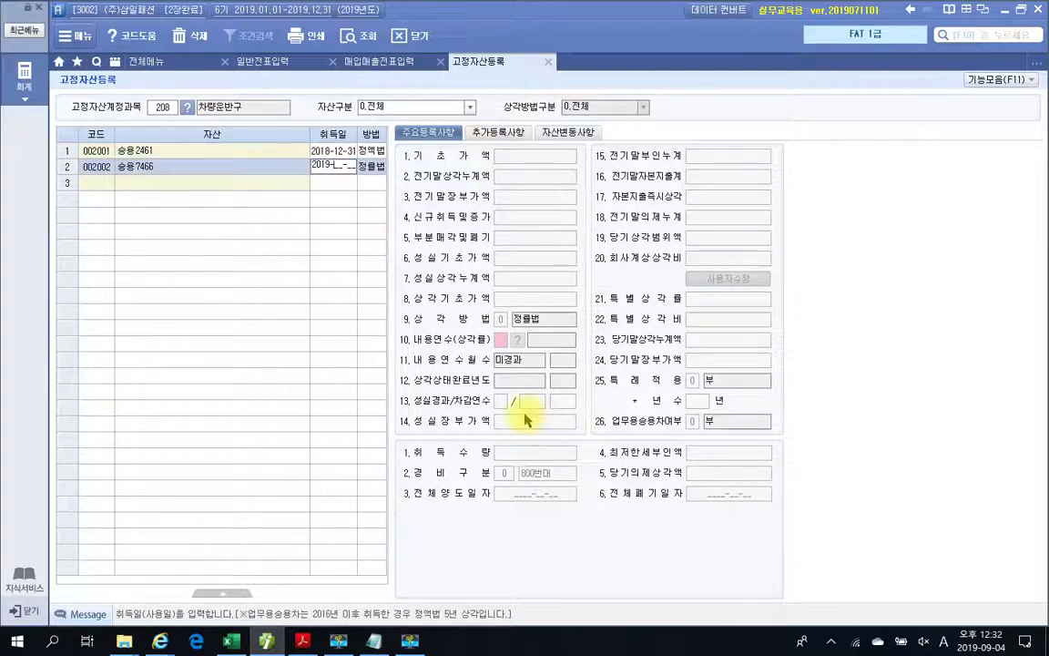
text(09-25)
key(Return)
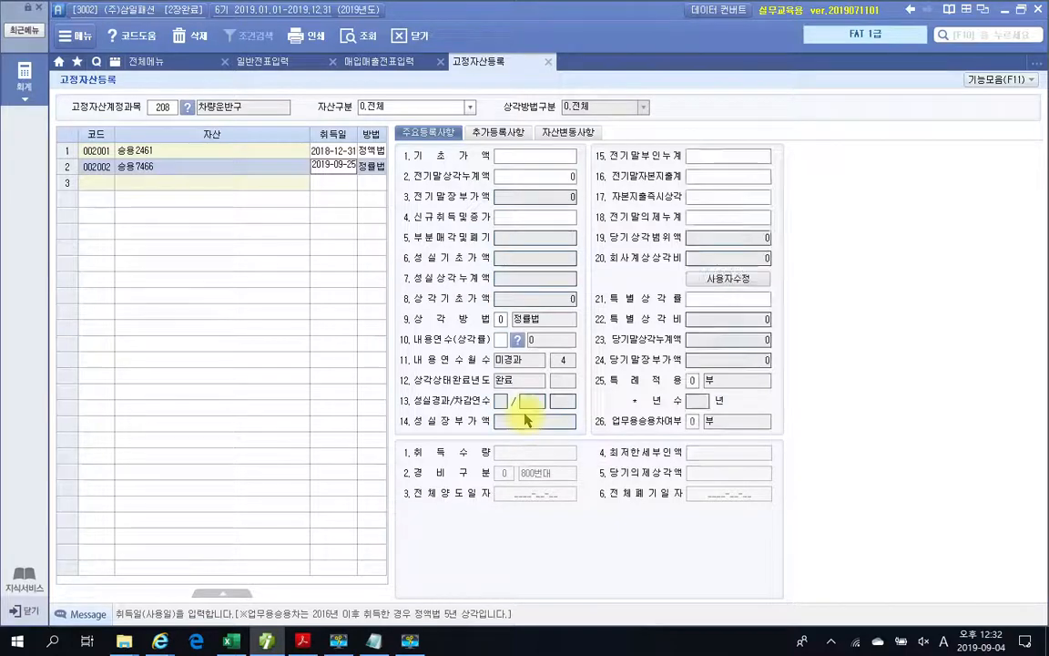
- Set the 신규취득및증가 amount of 승용7466 to 27,500,000
key(Return)
key(Return)
key(Return)
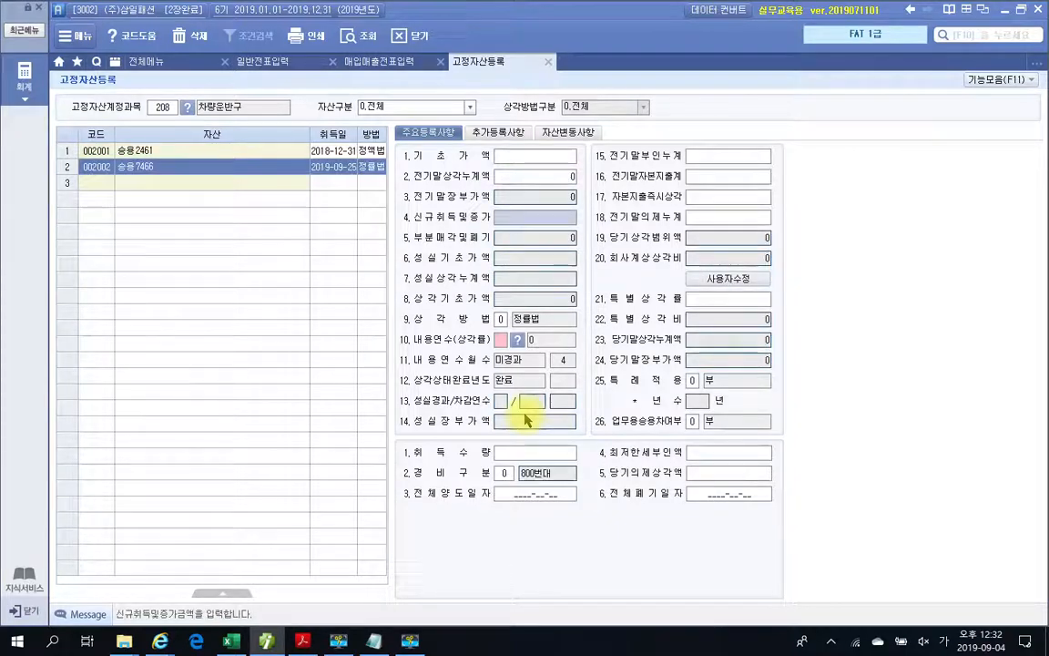
text(27500000)
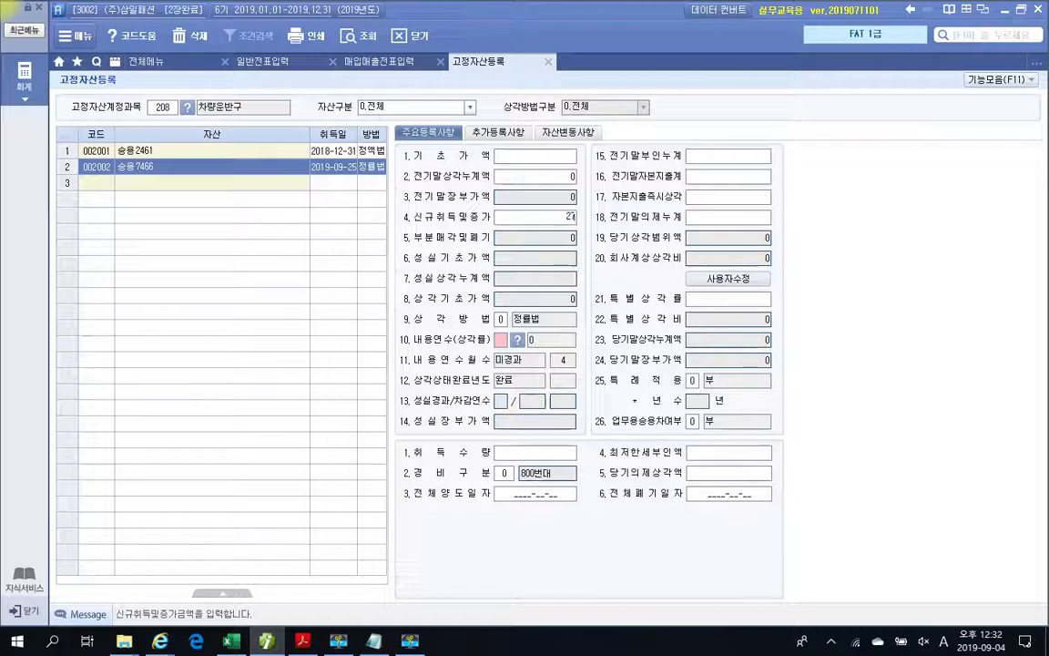
key(Return)
- Set the depreciation method of 승용7466 to 1 정액법 and its useful life to 5 years
key(Return)
key(Return)
key(Return)
key(Return)
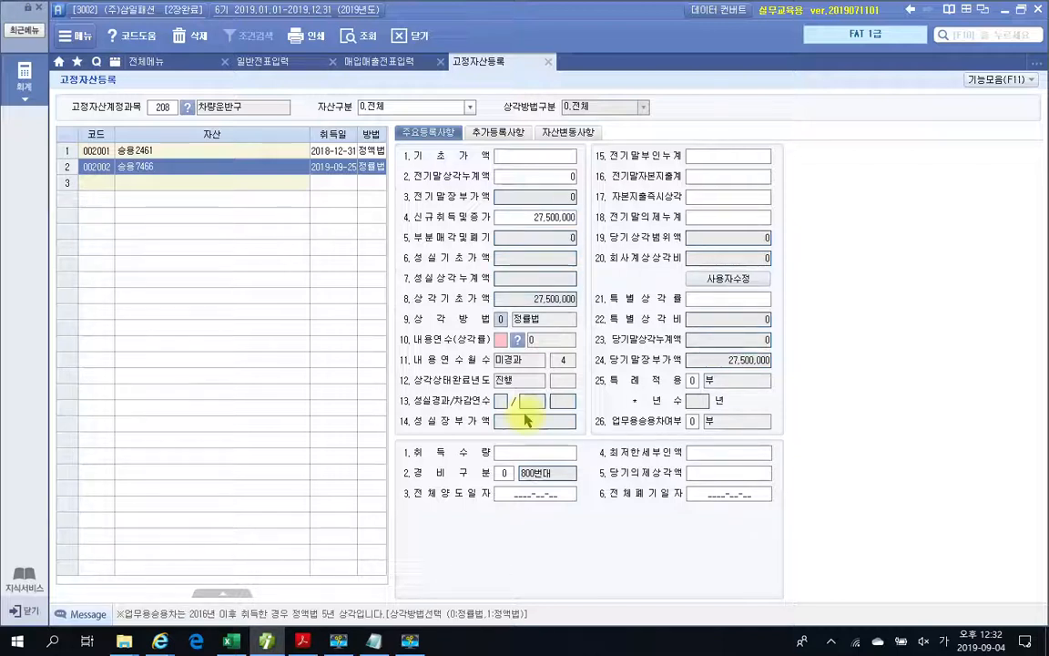
text(1)
key(Return)
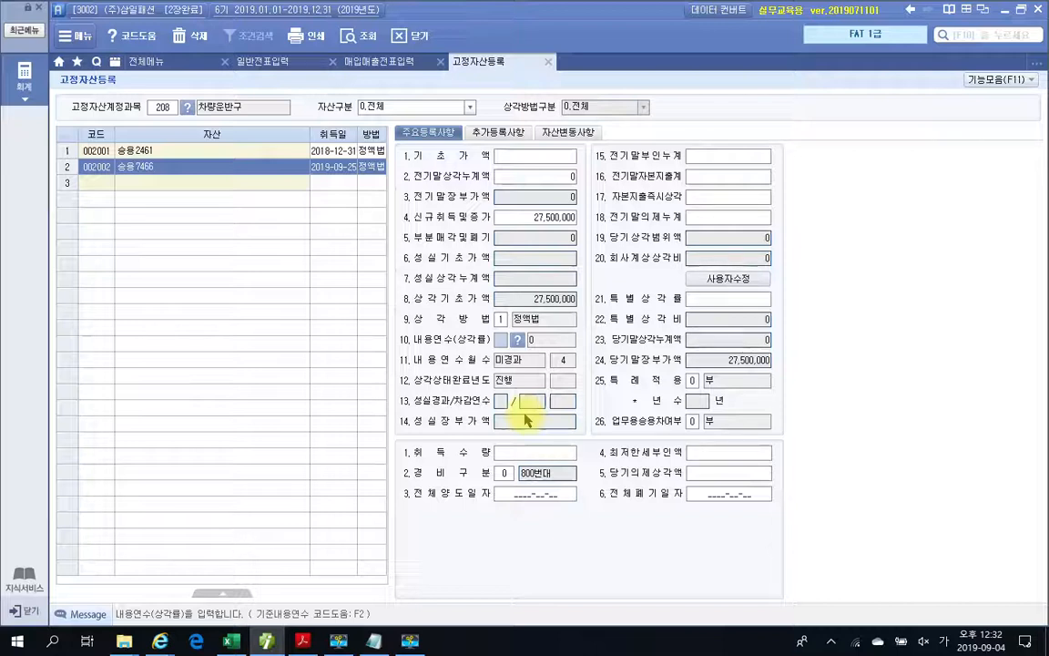
text(5)
key(Return)
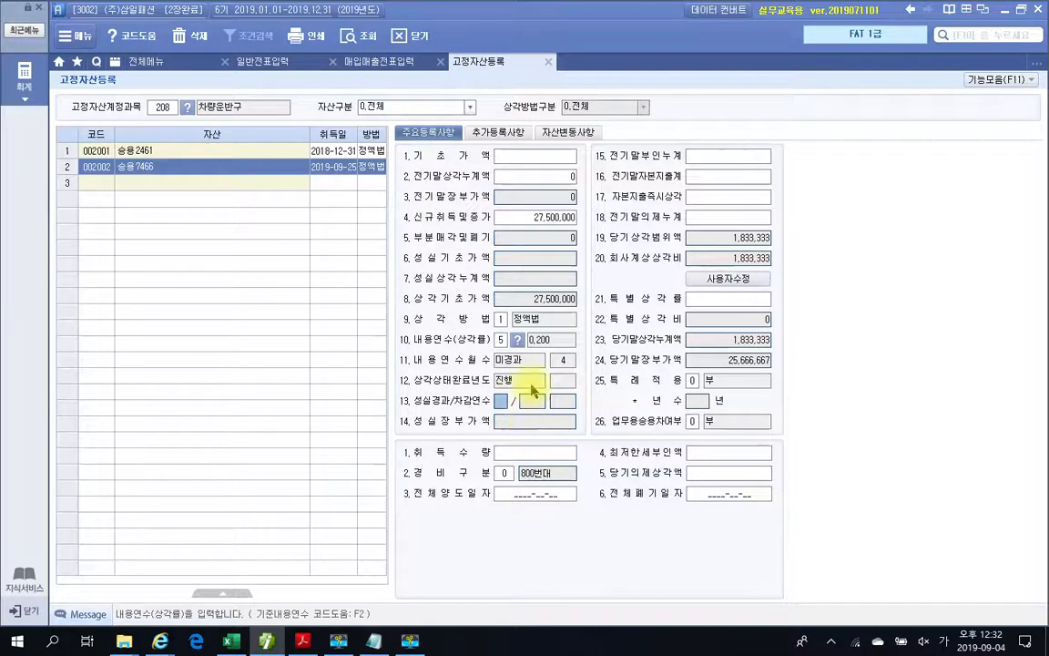
- Mark the 내용연수월수, 회사계상상각비 and 경비구분 values of 승용7466 with the pen, and clear the marks
click(563, 360)
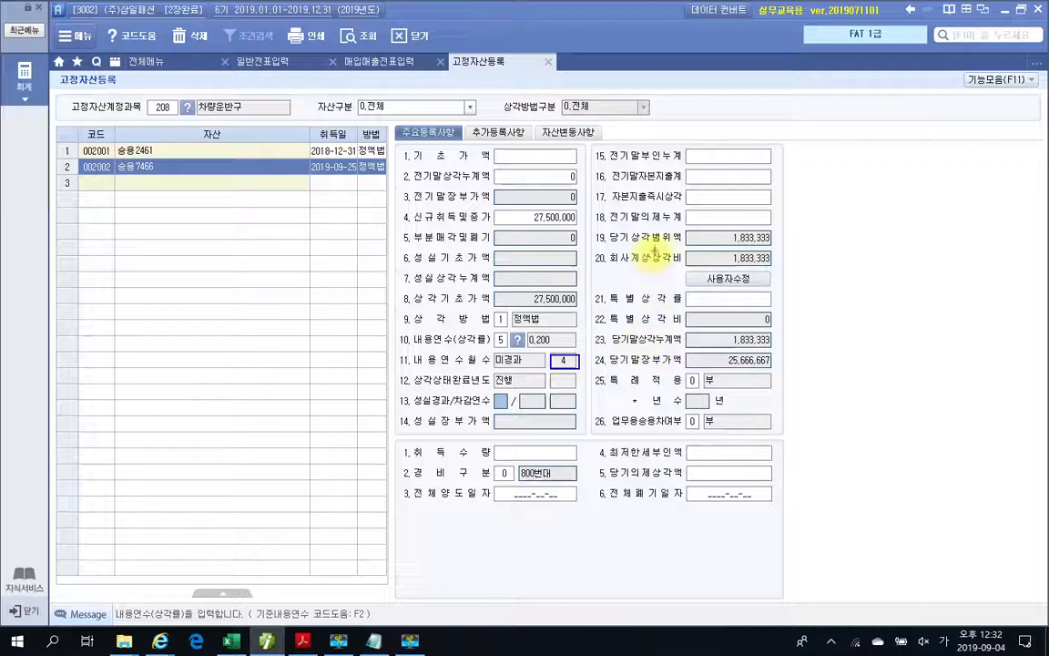
drag(662, 247, 807, 269)
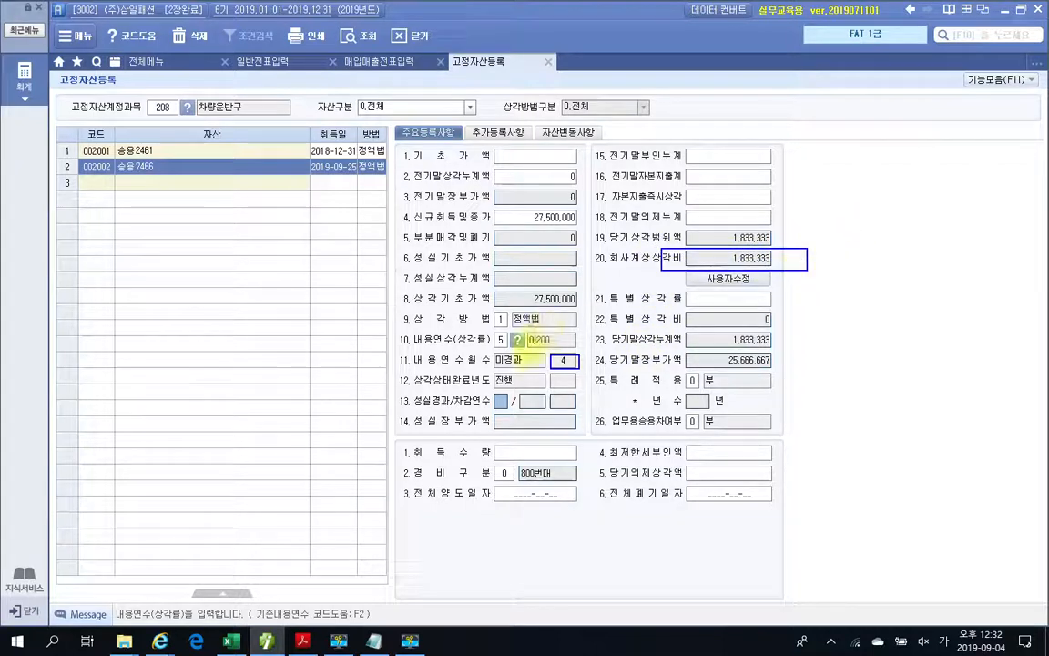
mouse_move(813, 266)
mouse_down()
mouse_move(821, 255)
mouse_move(854, 265)
mouse_up()
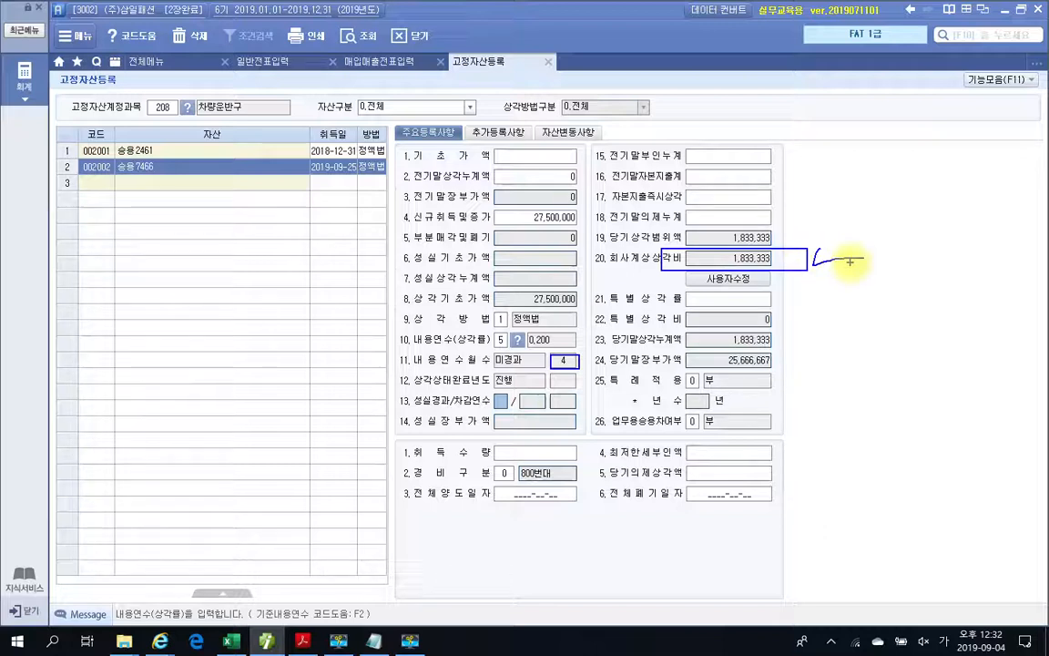
mouse_move(492, 464)
mouse_down()
mouse_move(585, 488)
mouse_move(583, 512)
mouse_up()
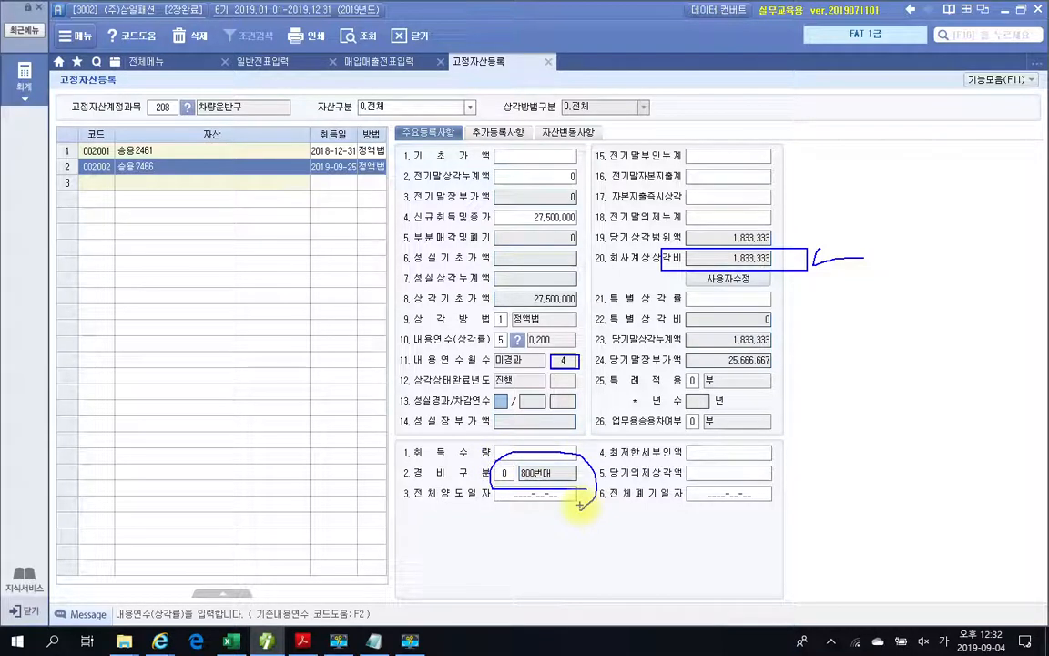
key(Escape)
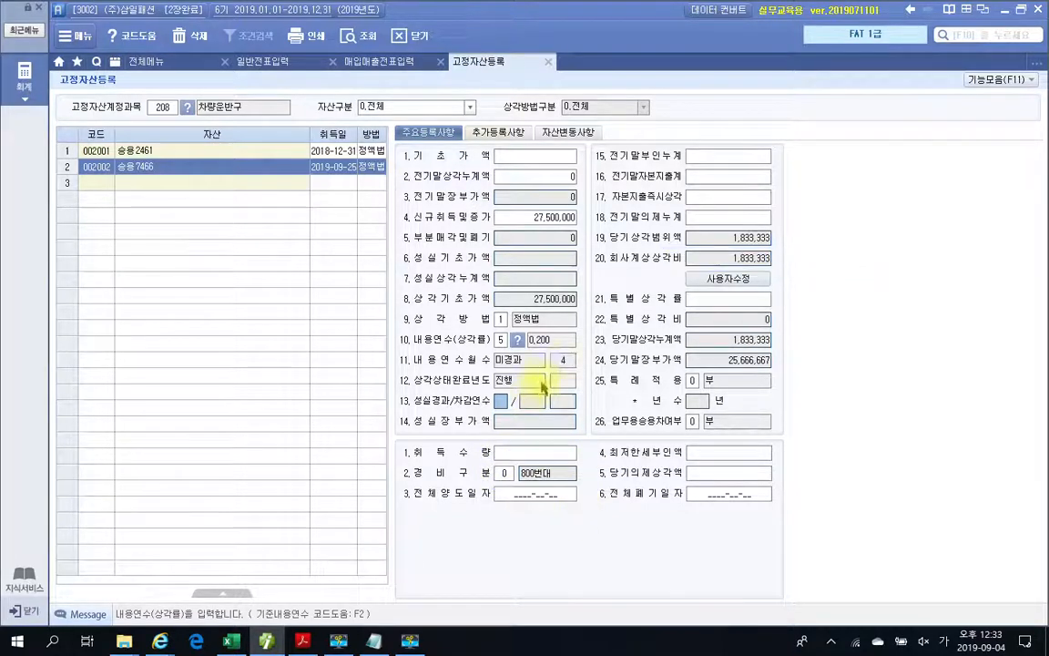
- Switch to the textbook PDF in Adobe Acrobat Reader, review 수행 9, and highlight the text [업무용승용차등록] in its instruction
click(266, 642)
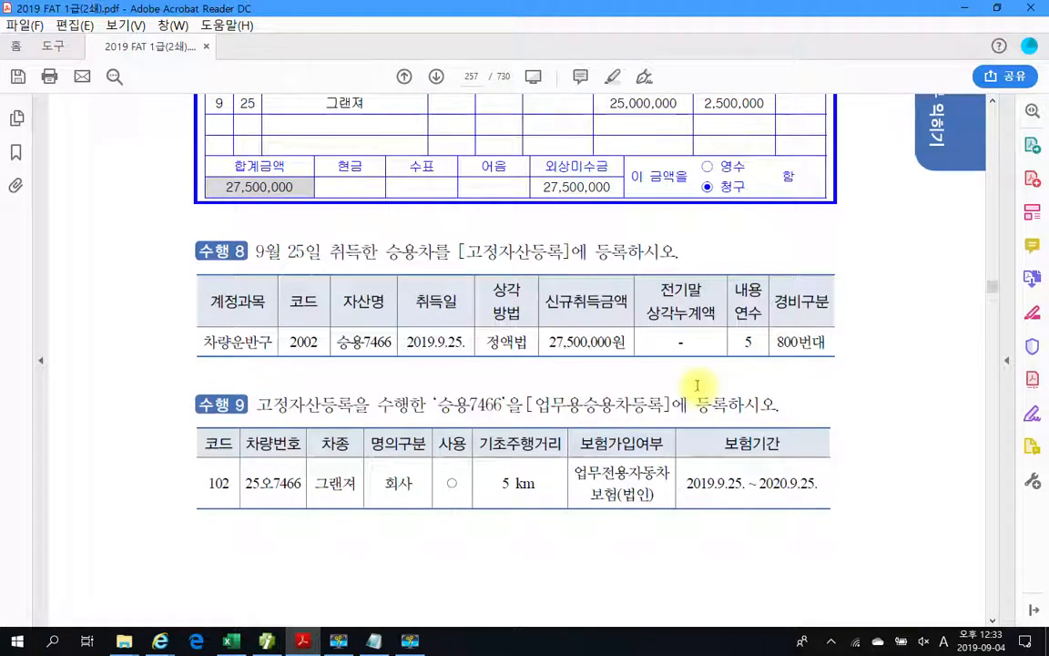
scroll(696, 387, down, 2)
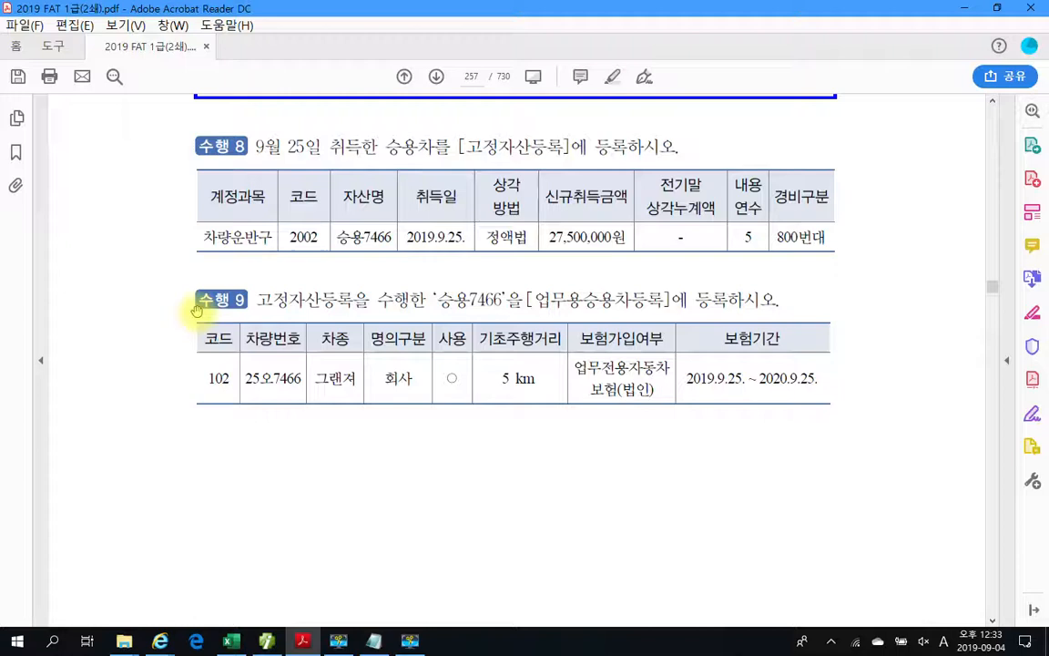
scroll(276, 378, down, 1)
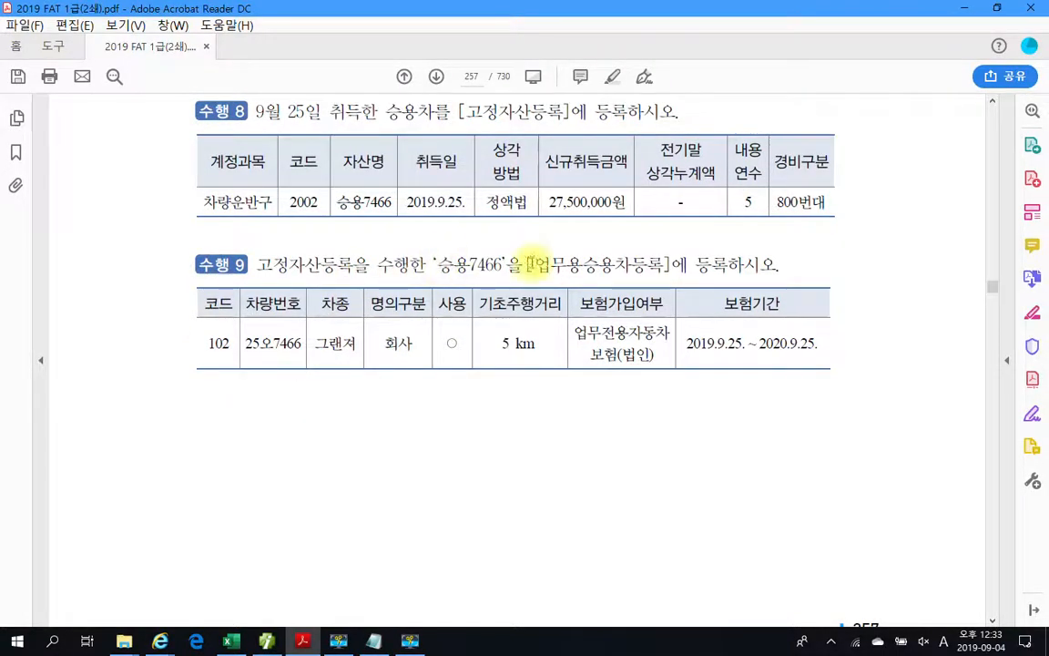
drag(535, 264, 674, 263)
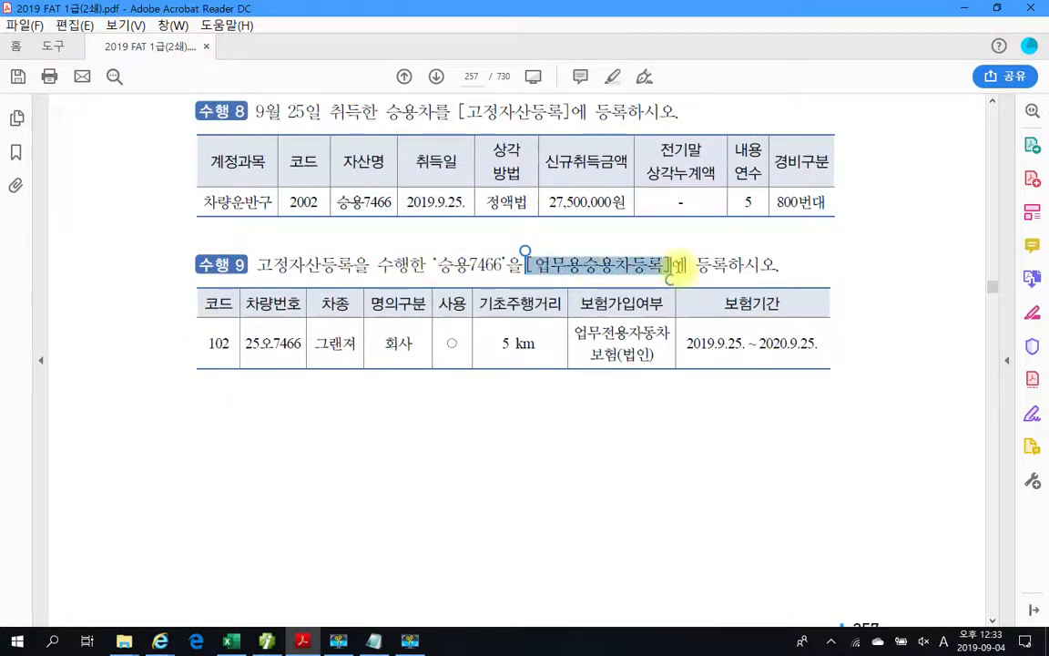
- Switch back to Smart A, close 고정자산등록, and open the 업무용승용차등록 screen
click(658, 401)
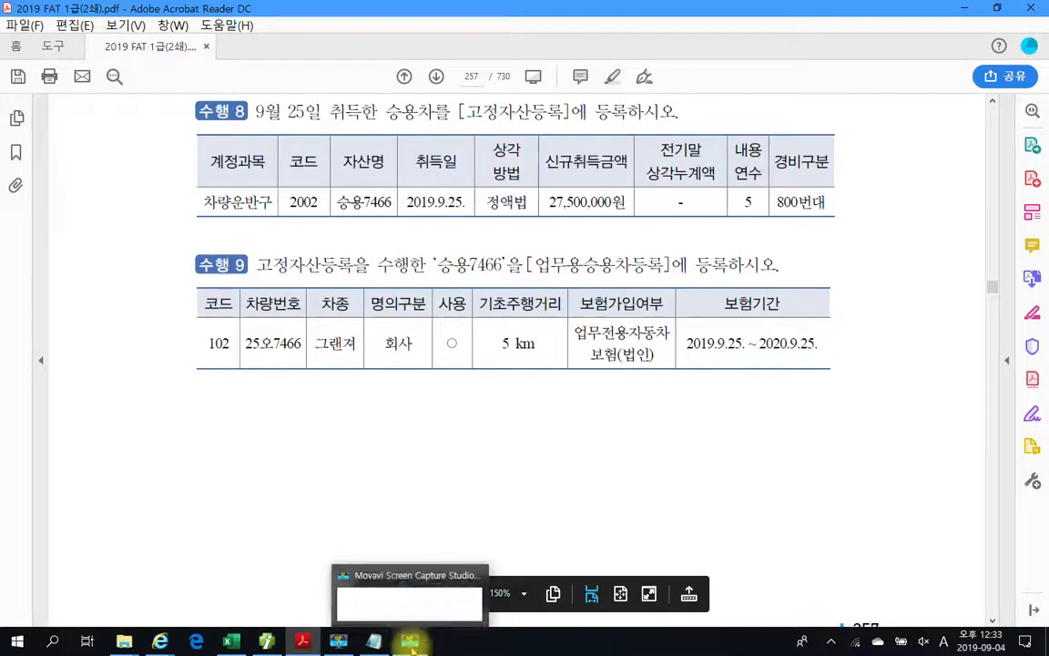
click(266, 641)
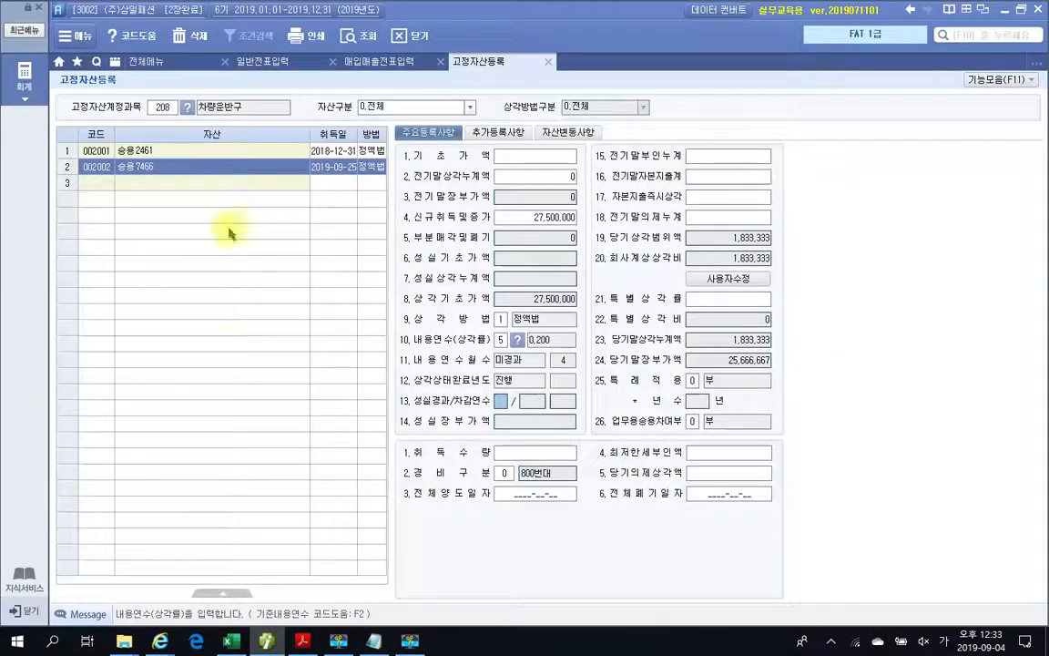
click(547, 61)
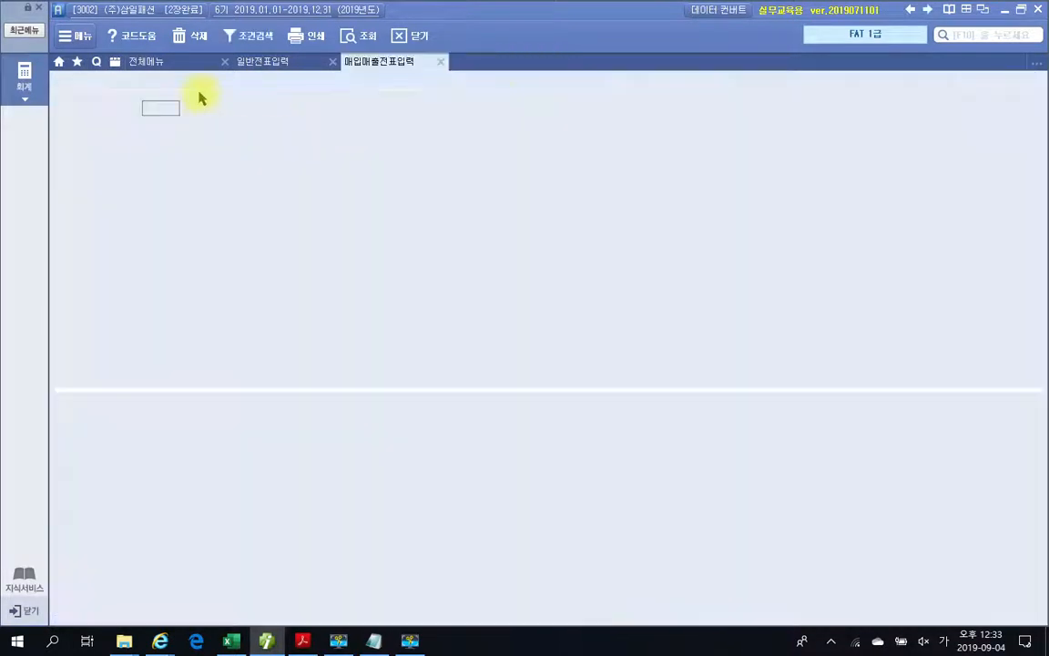
click(149, 61)
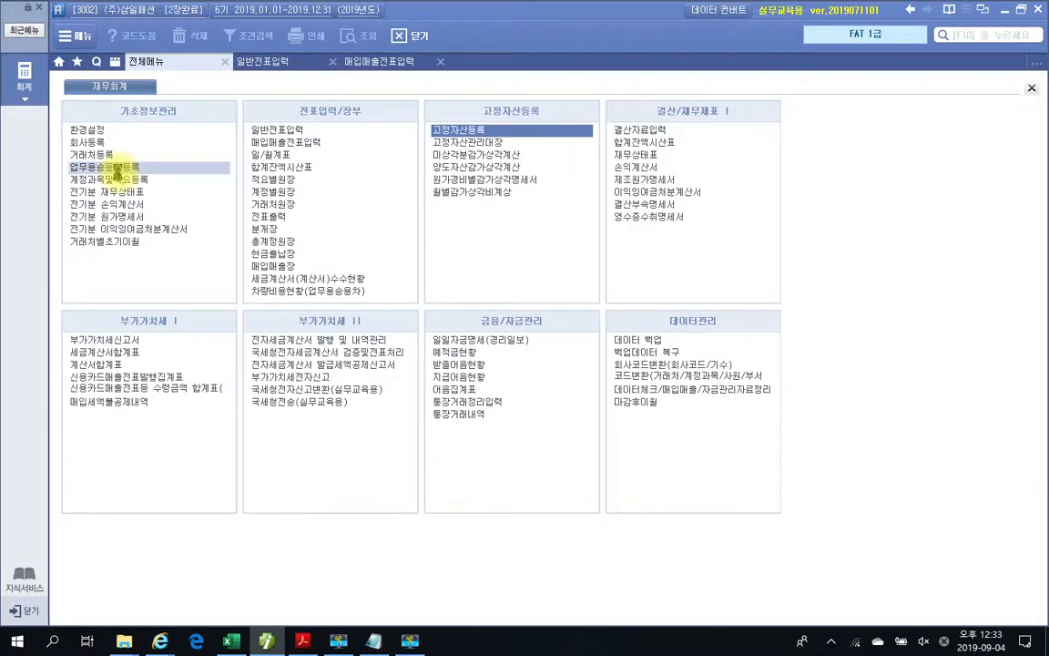
click(119, 167)
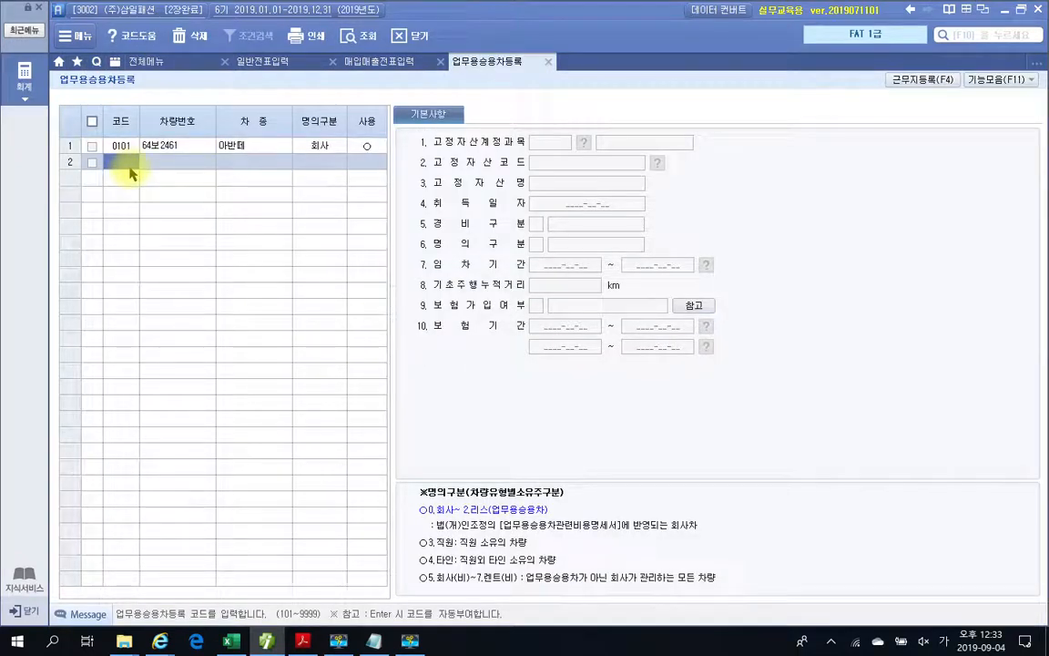
text(102)
key(Return)
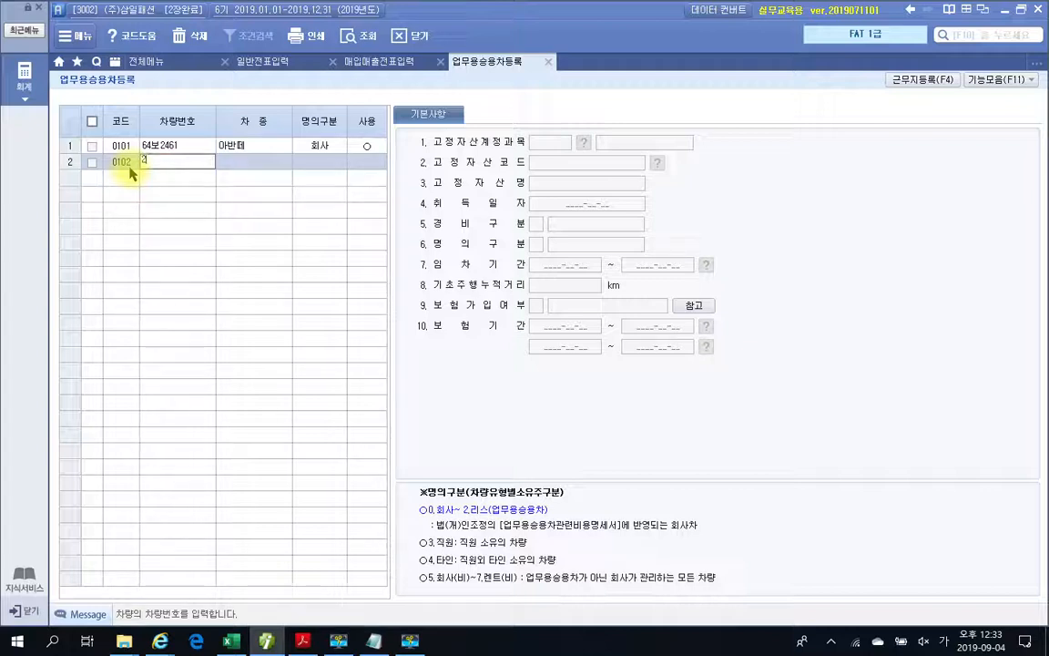
text(25오7466)
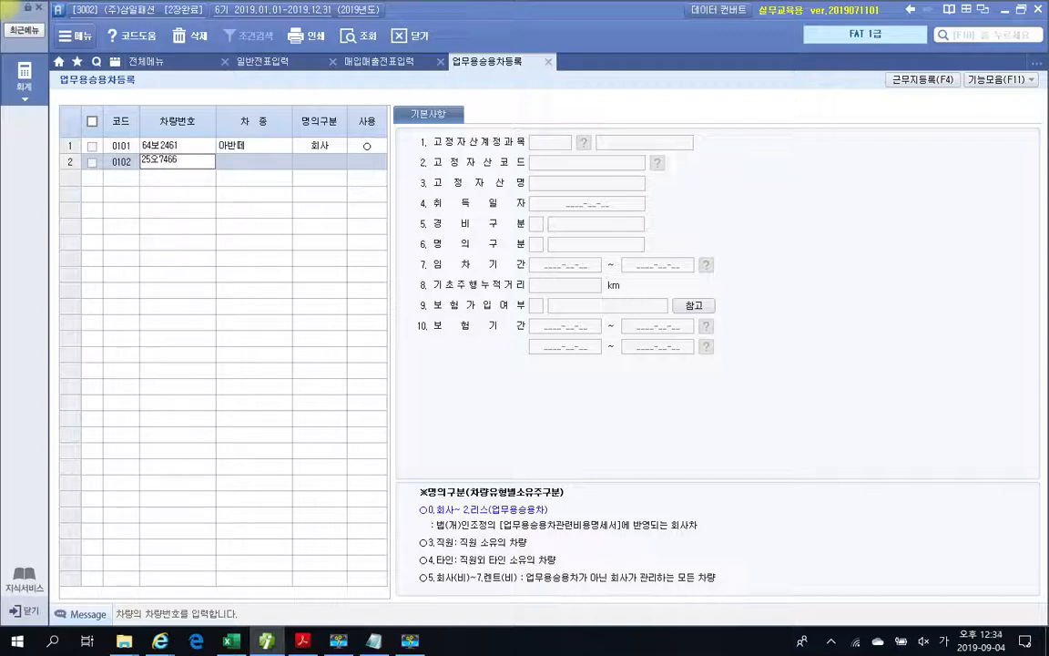
key(Return)
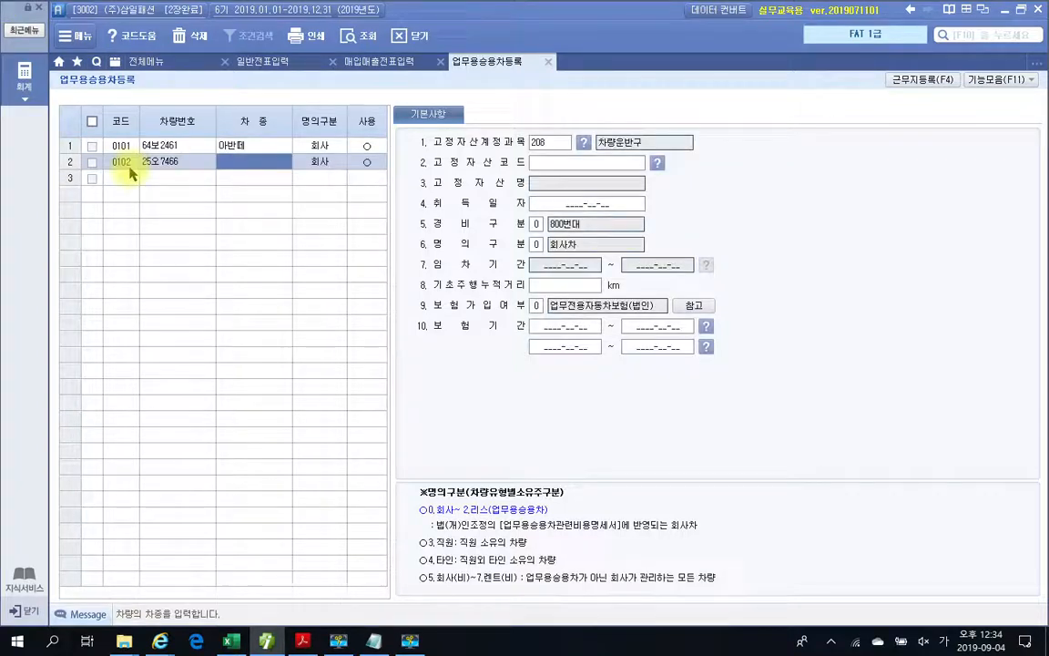
text(그랜)
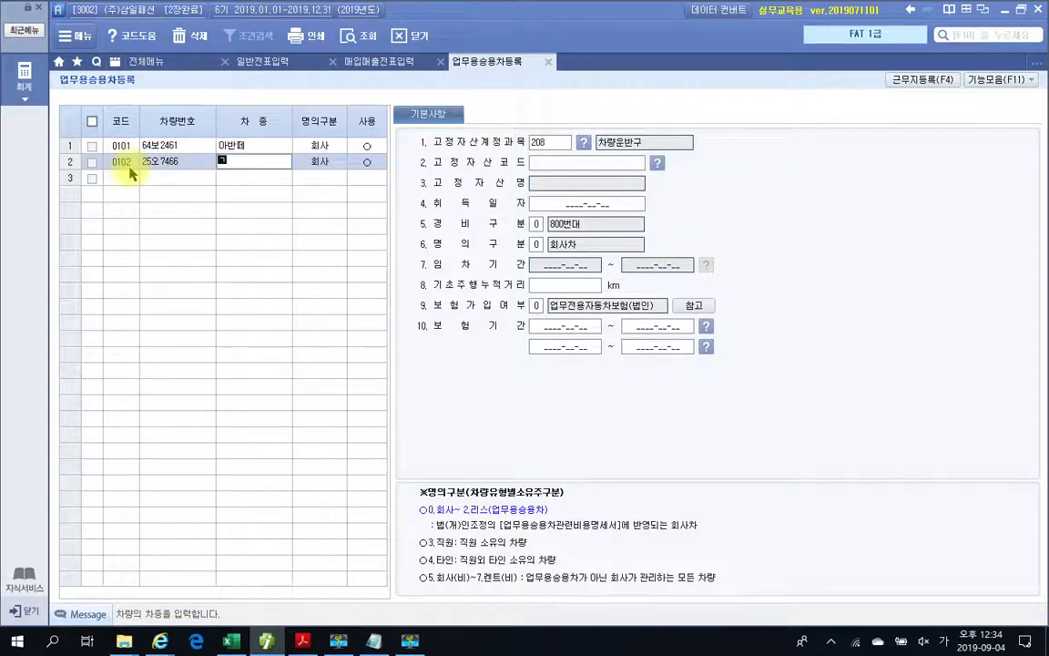
text(저)
key(Return)
key(Return)
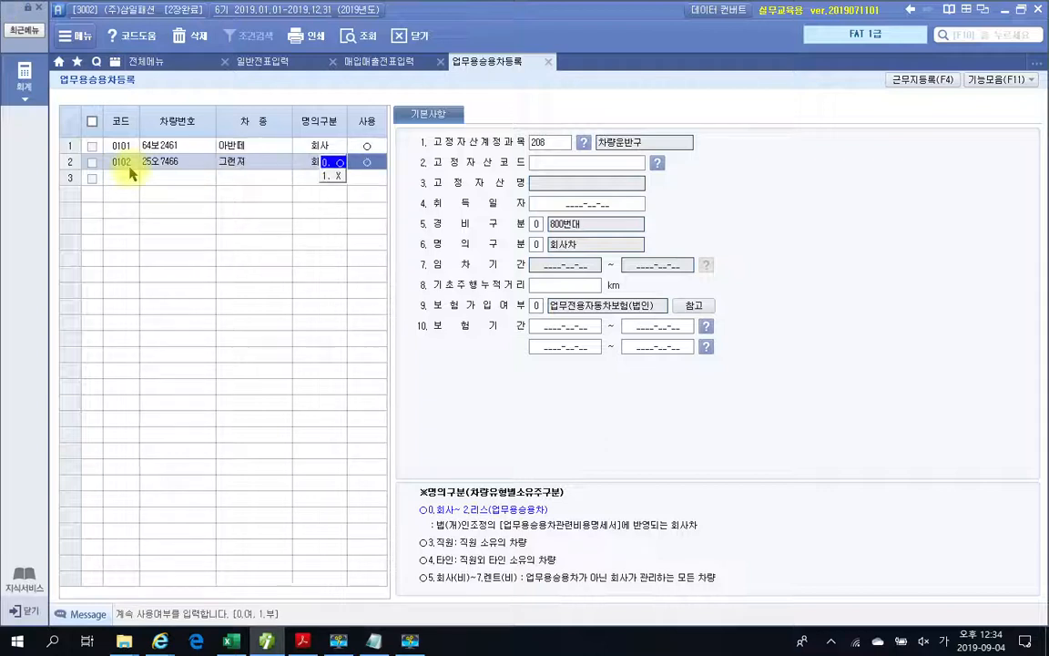
key(Return)
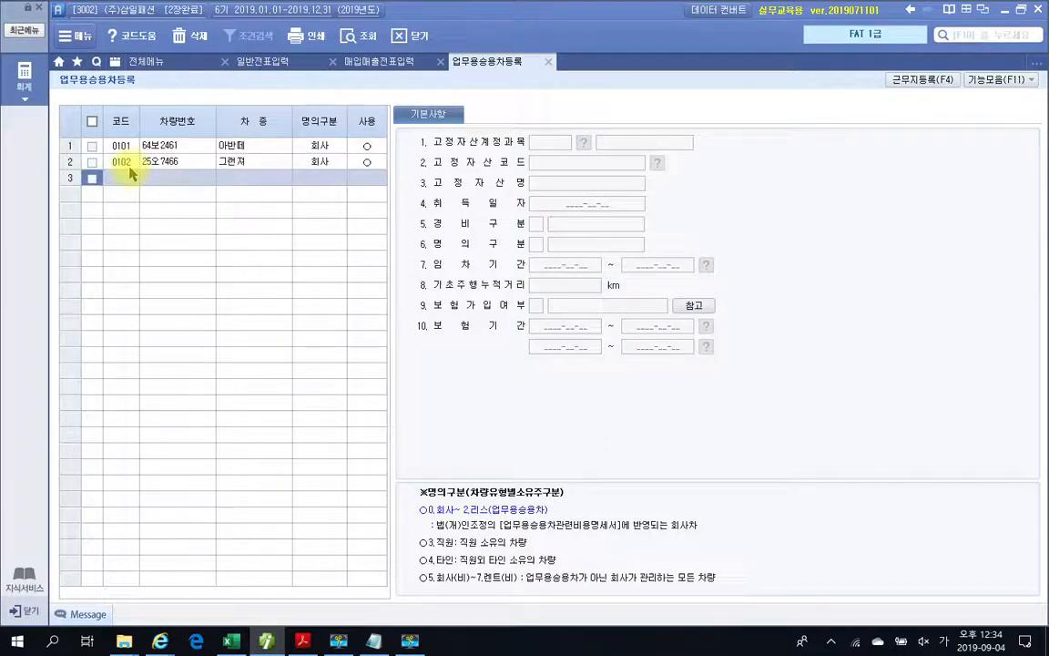
click(224, 160)
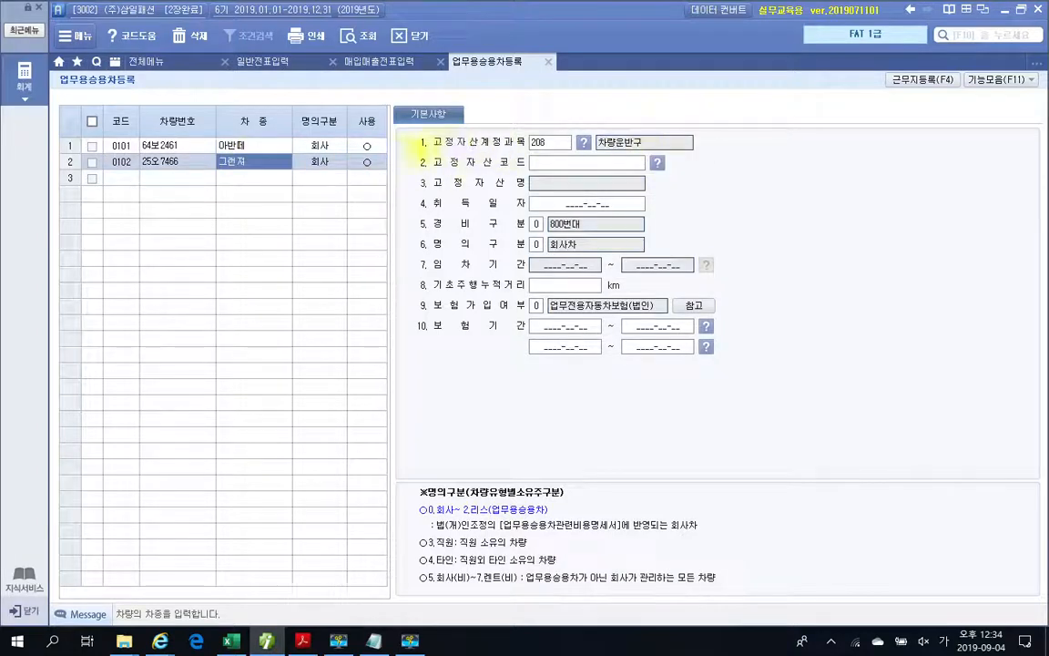
click(655, 162)
mouse_move(641, 157)
mouse_down()
mouse_move(668, 161)
mouse_move(645, 155)
mouse_up()
key(Escape)
click(656, 163)
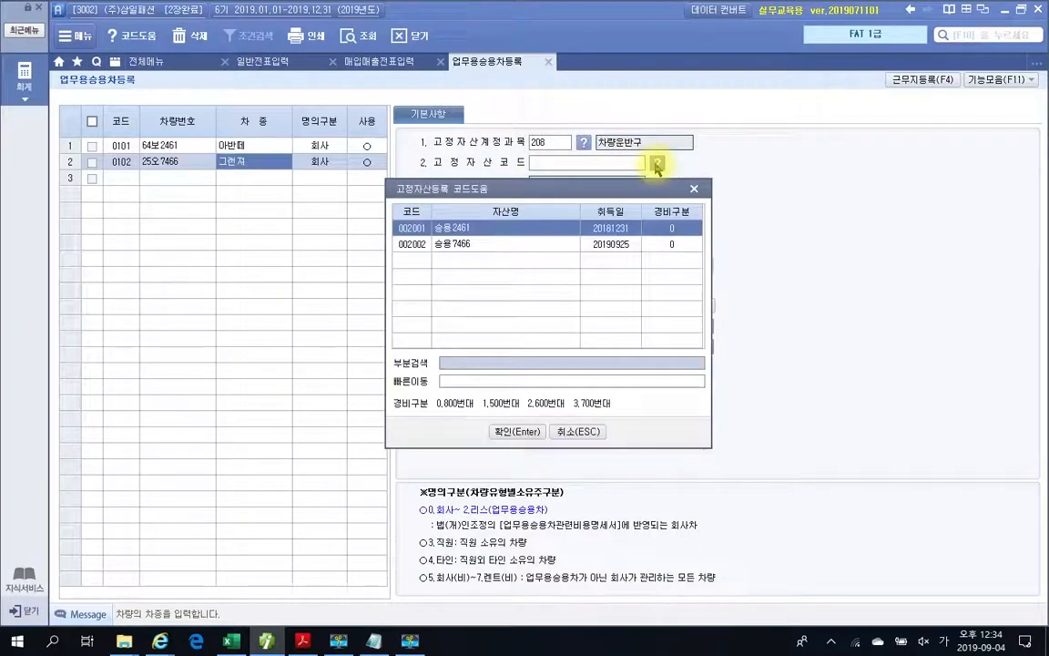
click(465, 244)
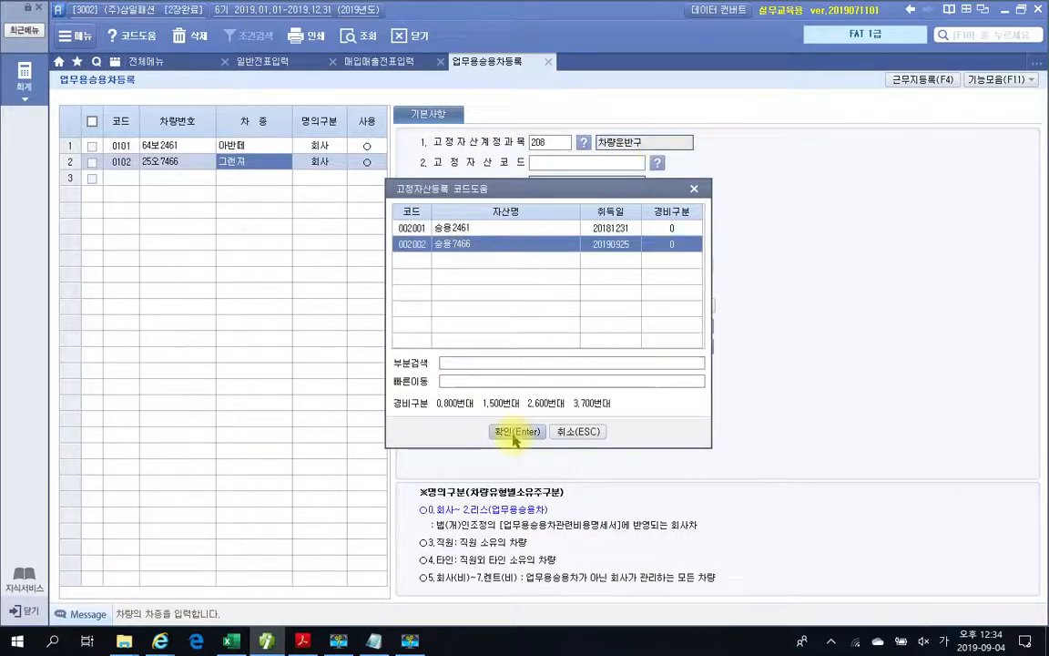
click(506, 431)
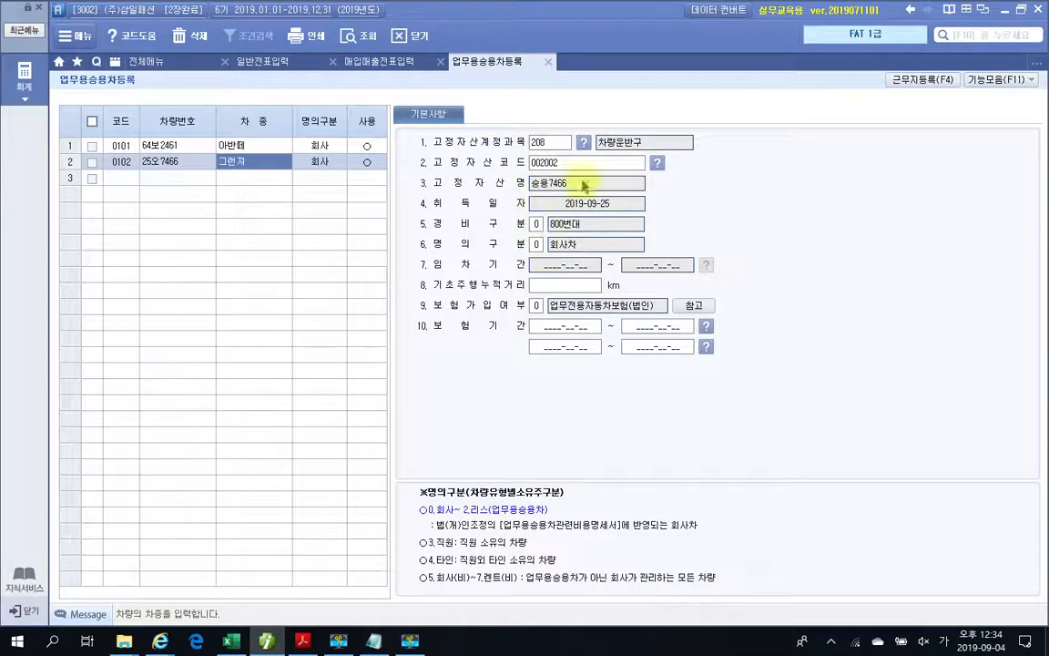
click(575, 287)
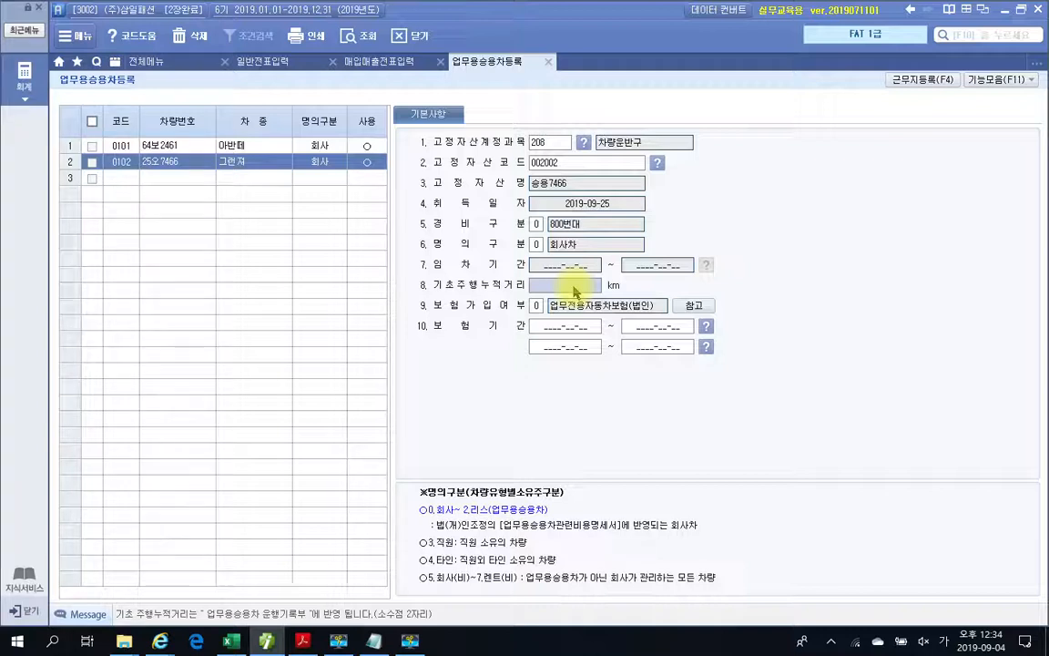
text(5)
key(Return)
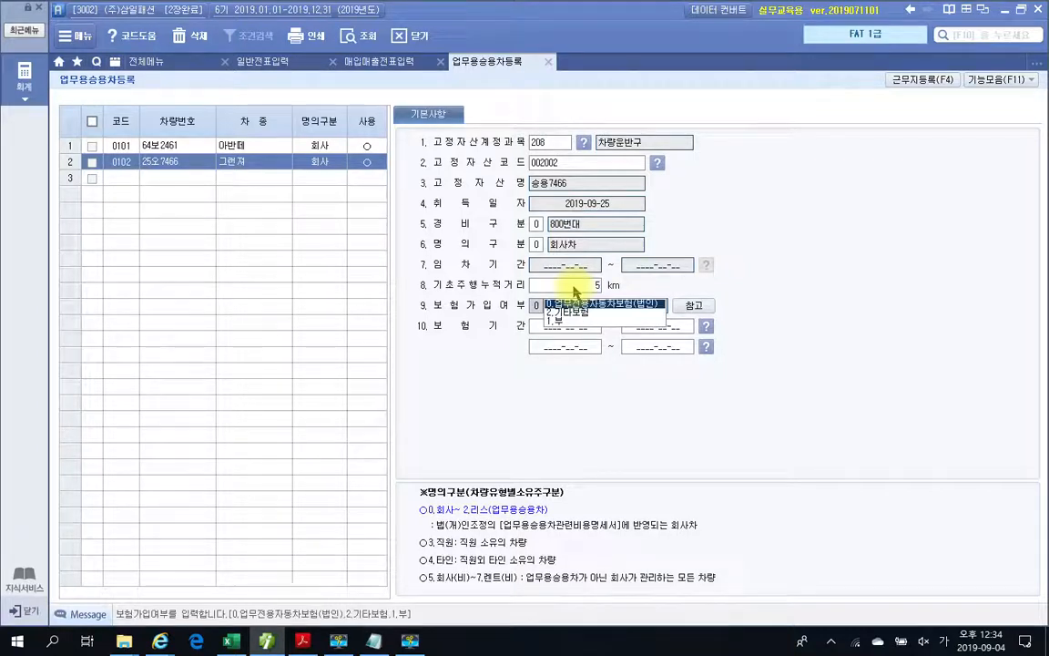
key(Return)
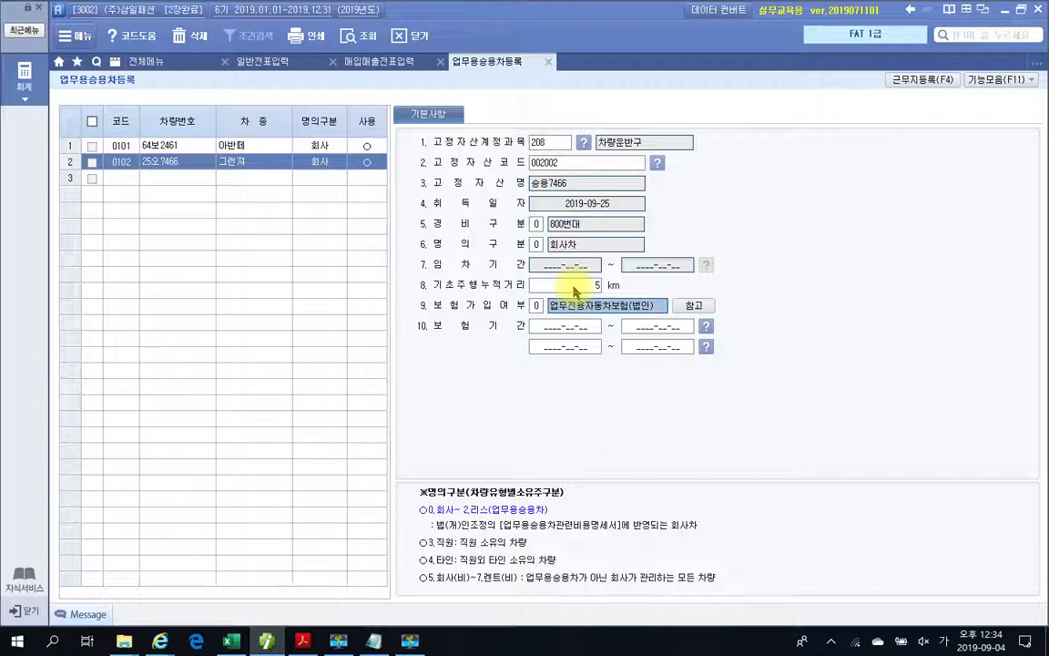
key(Return)
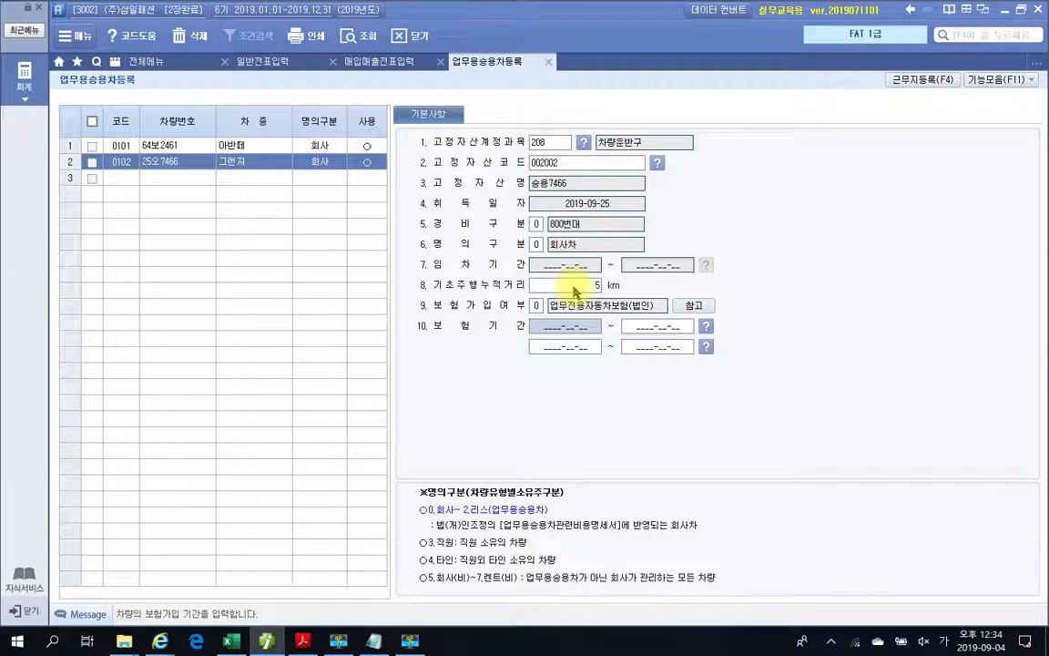
text(2019-09-25)
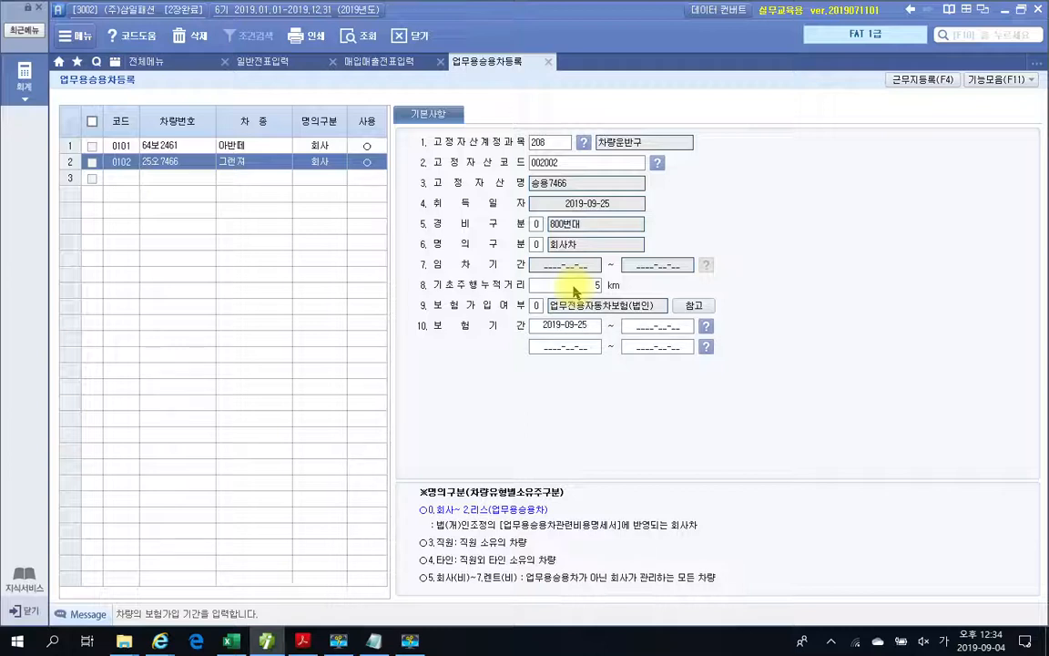
text( ~ )
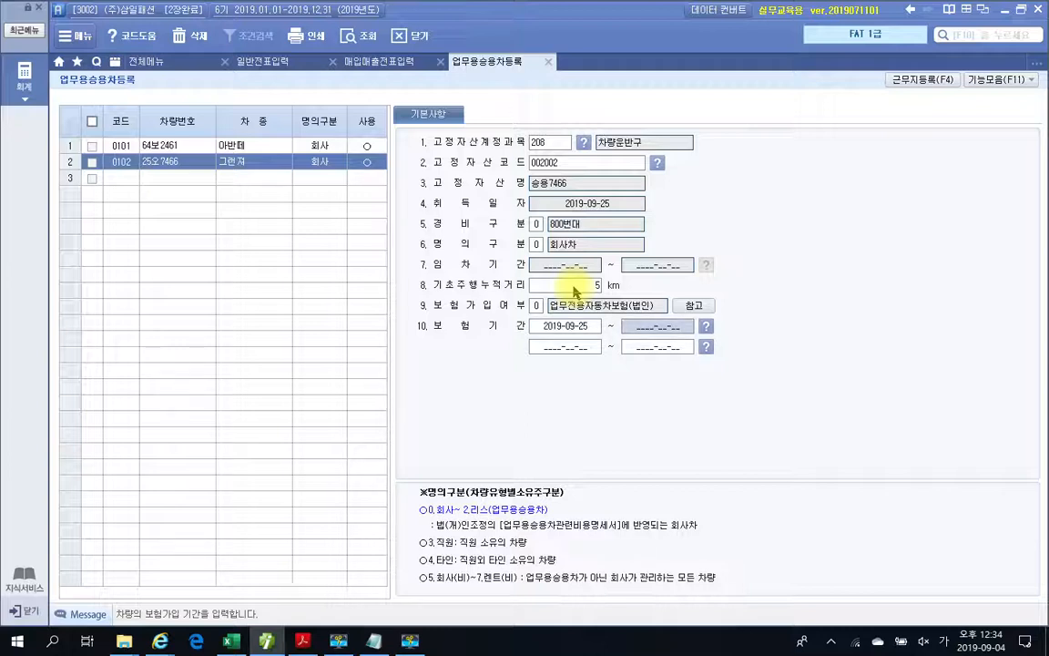
text(2020-09-25)
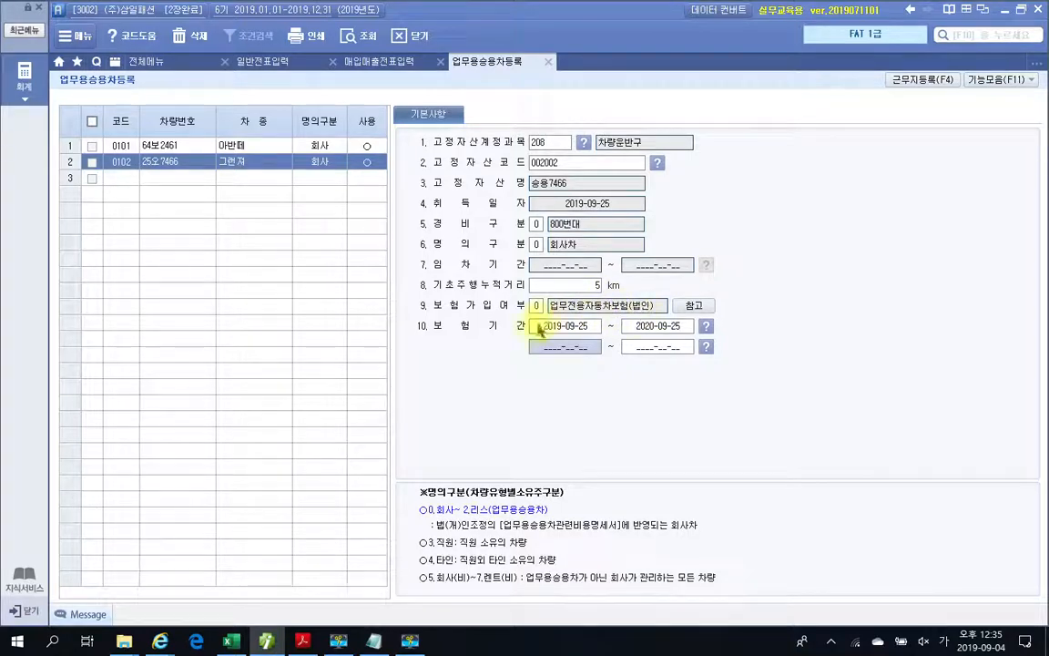
click(550, 62)
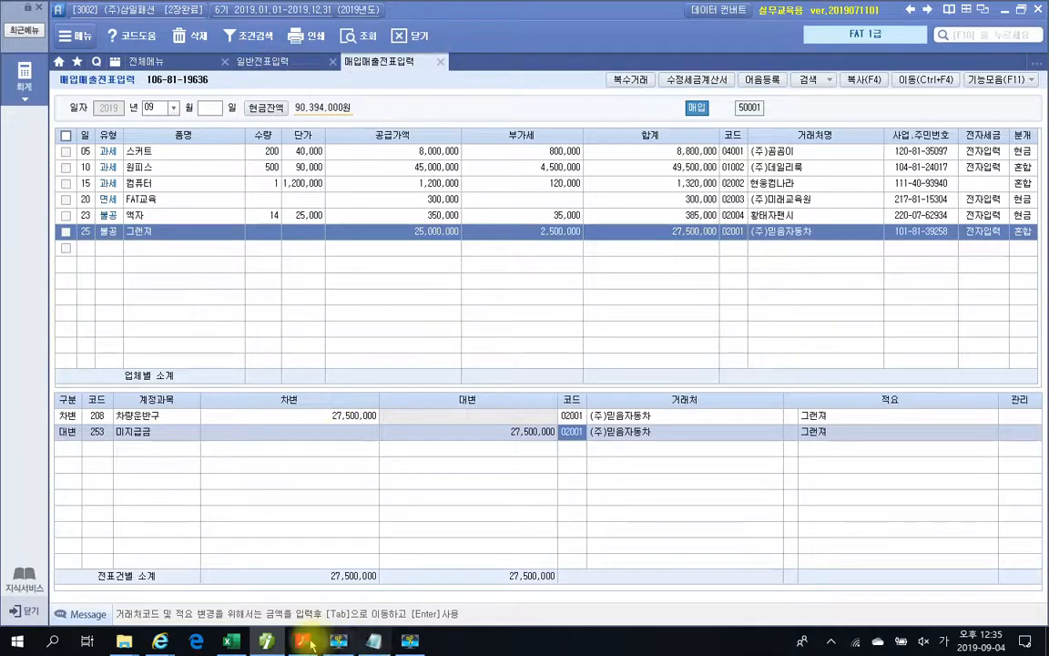
- Switch to the textbook PDF in Adobe Acrobat Reader and review the card receipt of 수행 10 on page 258
click(266, 642)
scroll(467, 478, down, 4)
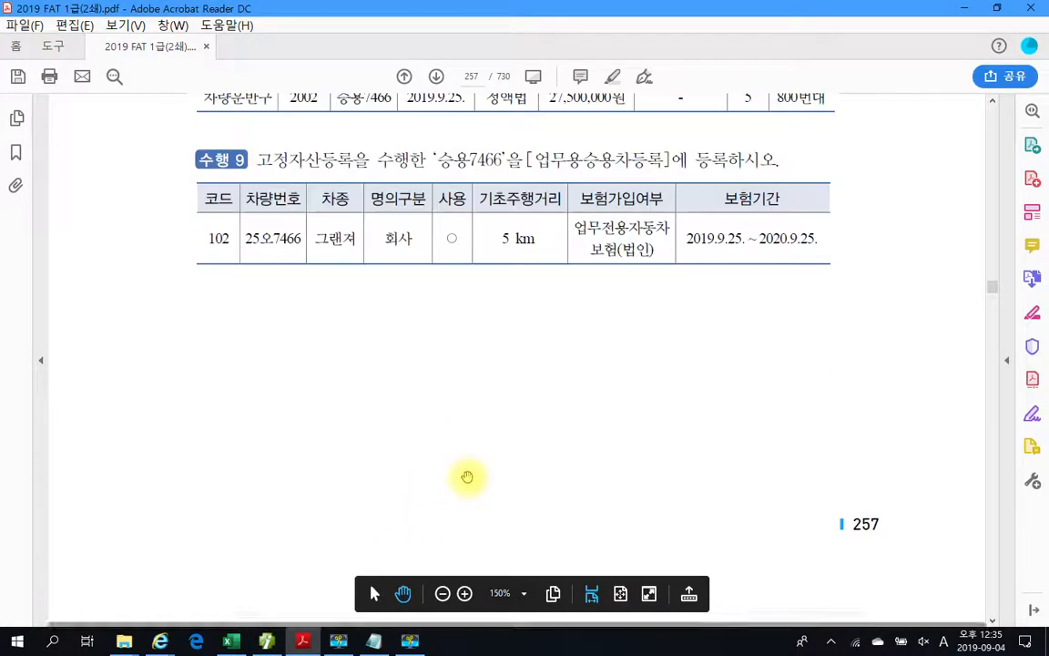
scroll(467, 477, down, 11)
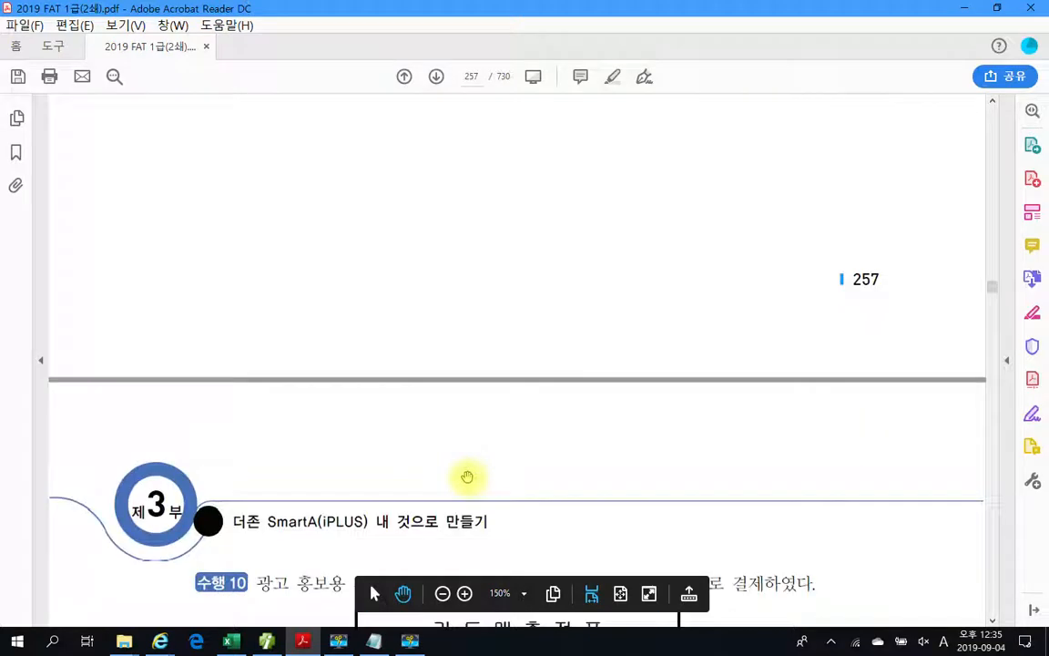
scroll(467, 477, down, 4)
scroll(465, 478, up, 2)
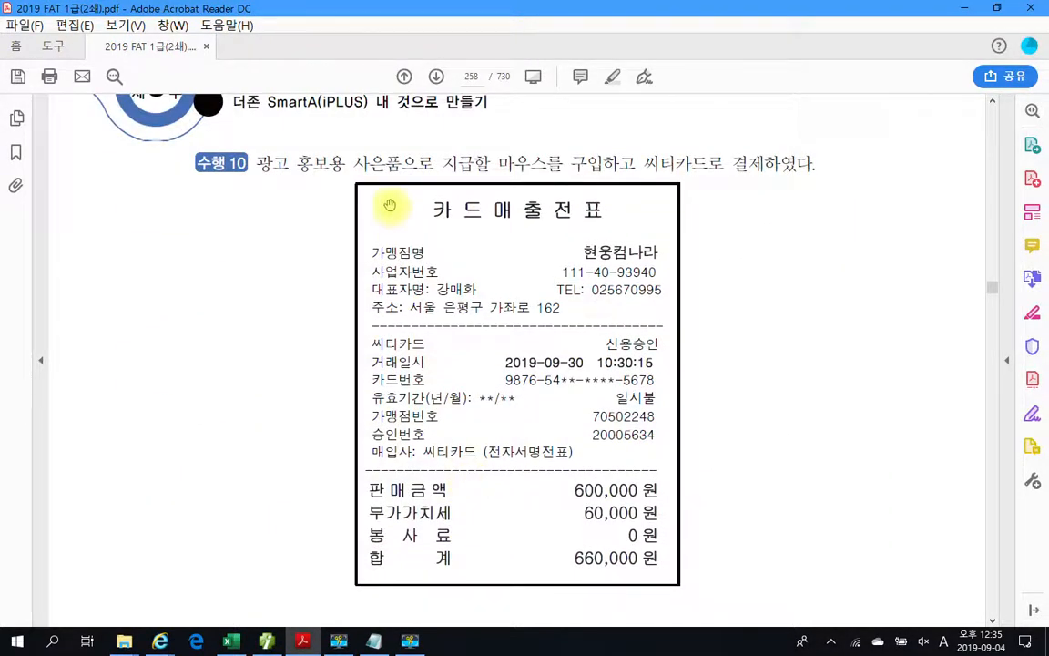
- Mark the 카드매출전표 title, the gift purpose, the date, 씨티카드, the VAT line and the total with the pen, and clear the marks
drag(420, 188, 621, 224)
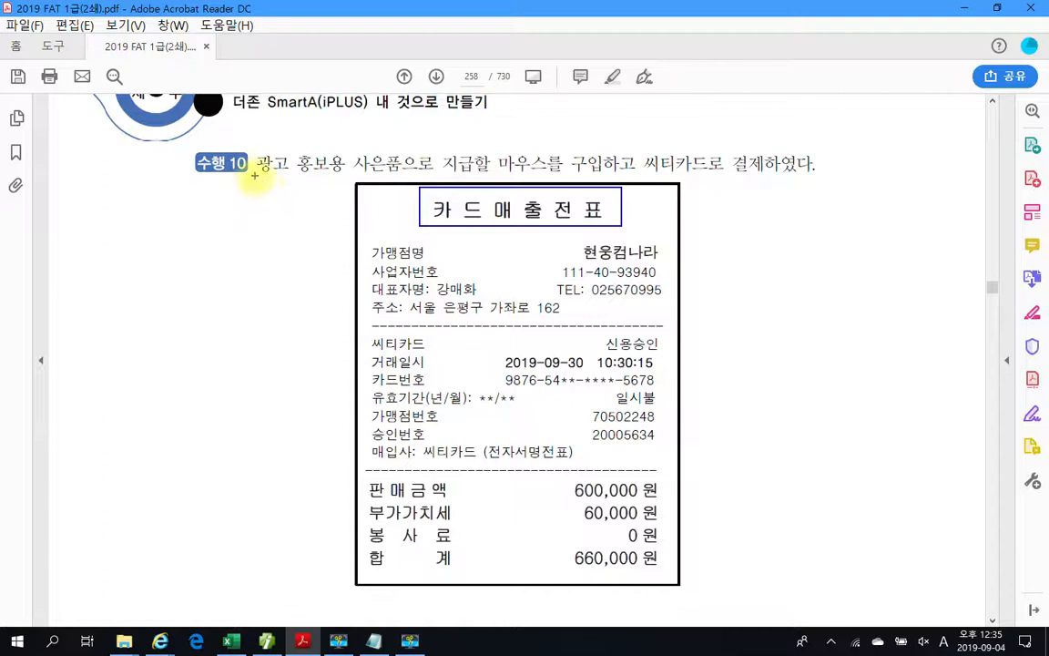
mouse_move(436, 172)
mouse_down()
mouse_move(319, 173)
mouse_move(261, 160)
mouse_move(355, 137)
mouse_move(426, 166)
mouse_up()
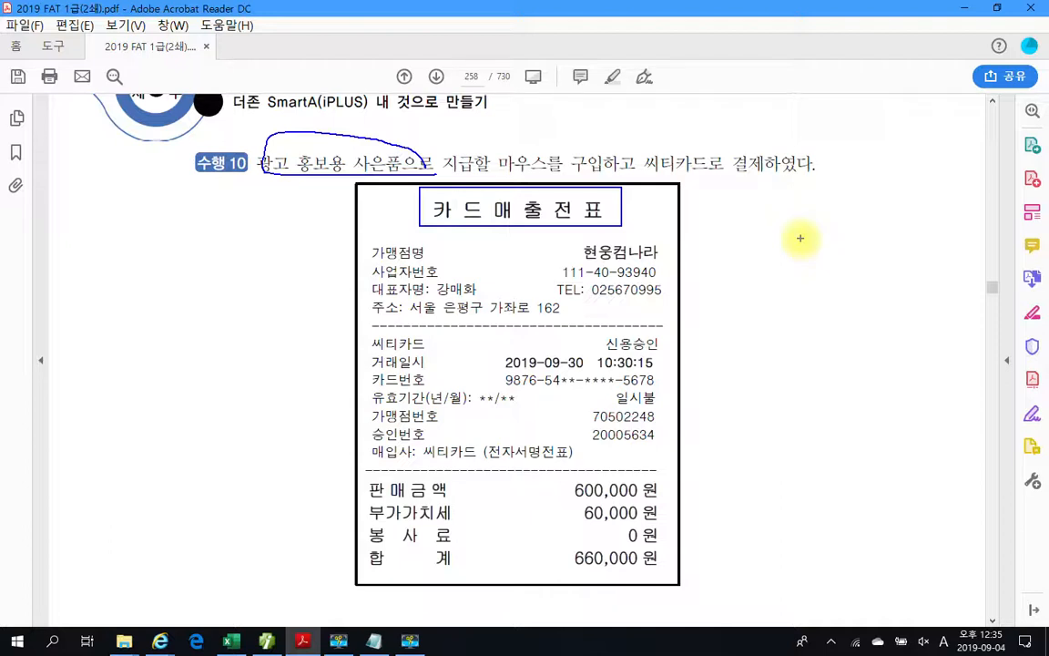
mouse_move(564, 381)
mouse_down()
mouse_move(496, 364)
mouse_move(590, 345)
mouse_move(597, 378)
mouse_move(587, 381)
mouse_up()
mouse_move(507, 445)
mouse_down()
mouse_move(417, 448)
mouse_move(496, 463)
mouse_move(492, 474)
mouse_up()
mouse_move(619, 540)
mouse_down()
mouse_move(555, 557)
mouse_move(616, 583)
mouse_up()
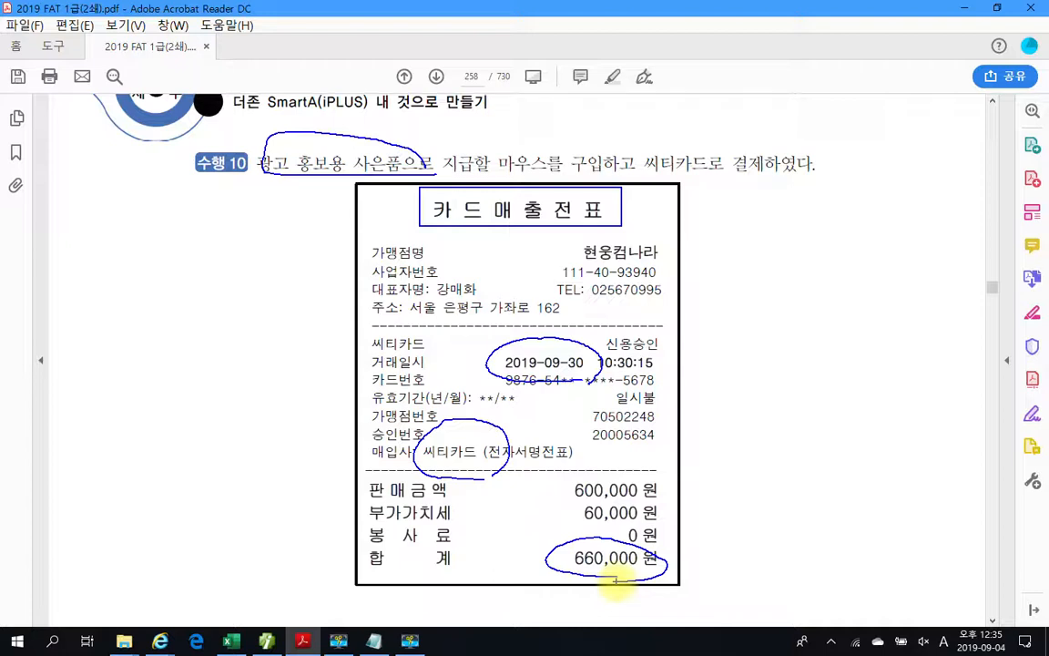
mouse_move(683, 508)
mouse_down()
mouse_move(692, 518)
mouse_move(680, 520)
mouse_up()
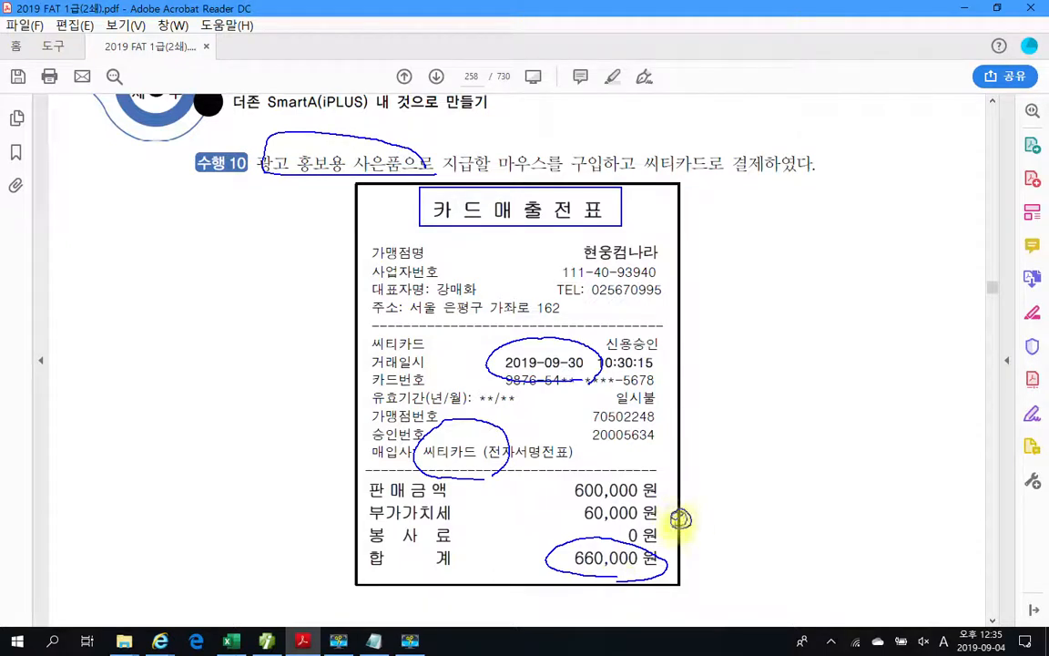
key(Escape)
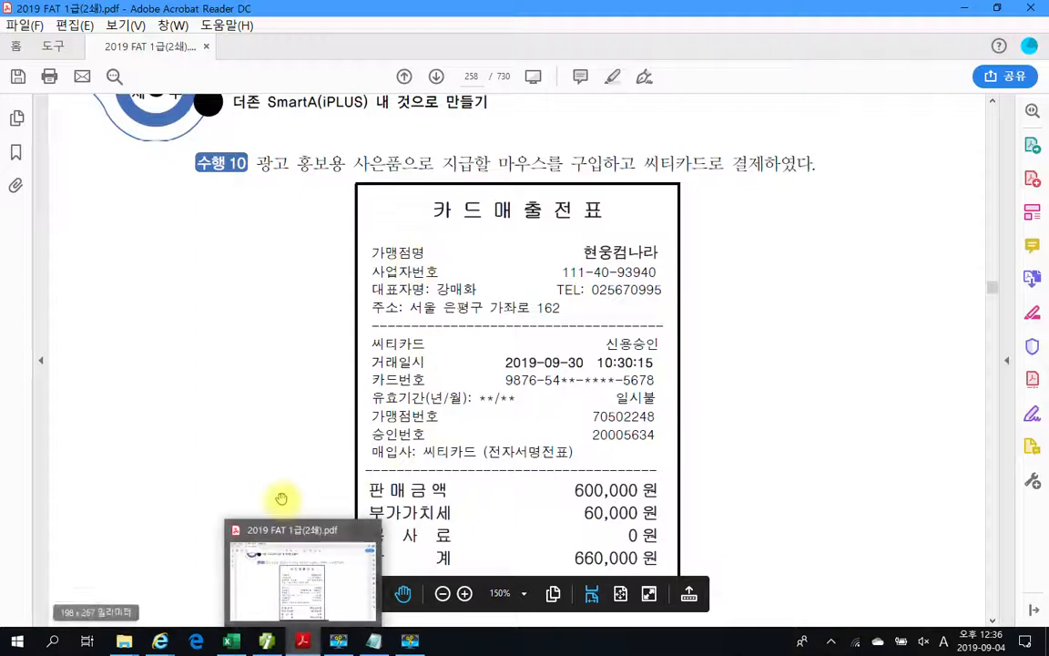
- Switch to Smart A and start a purchase voucher dated September 30 with the type 57.카과 in 매입매출전표입력
mouse_move(266, 641)
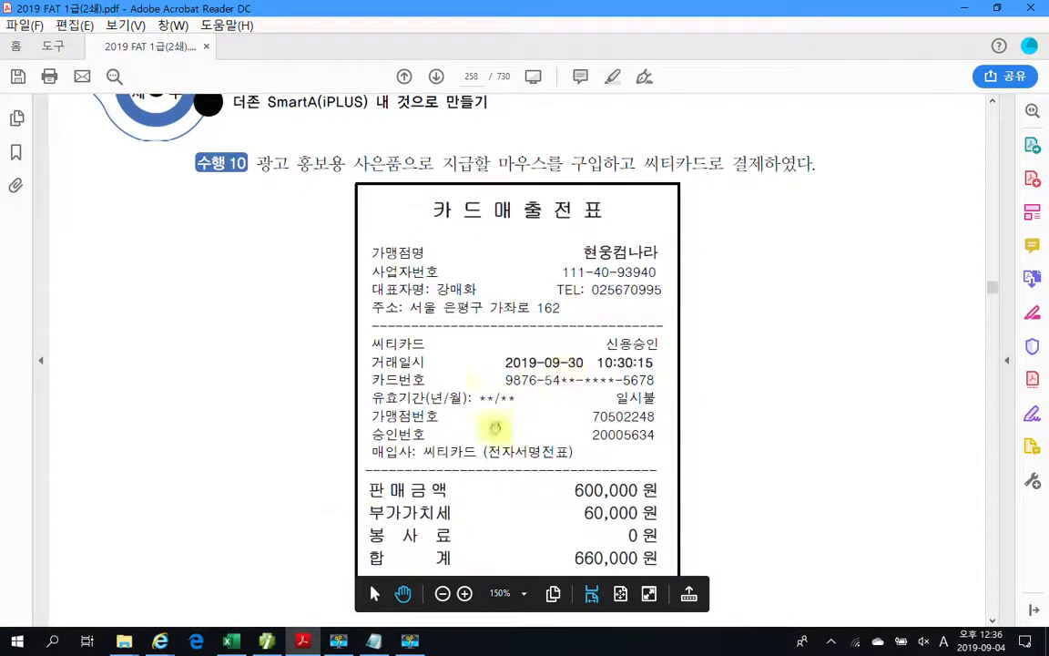
click(266, 642)
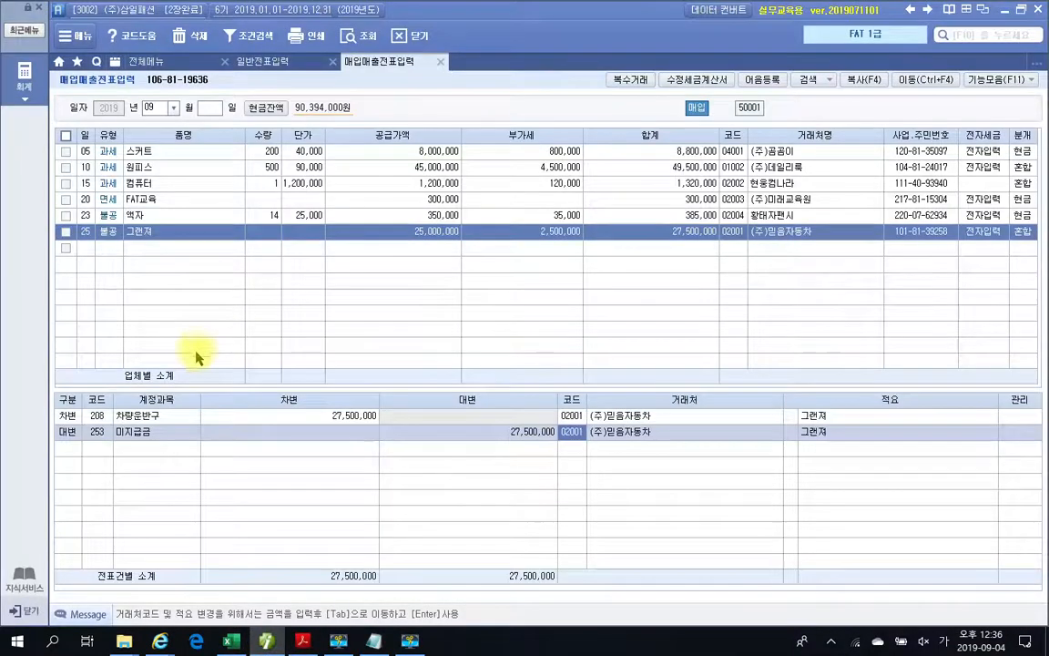
click(89, 249)
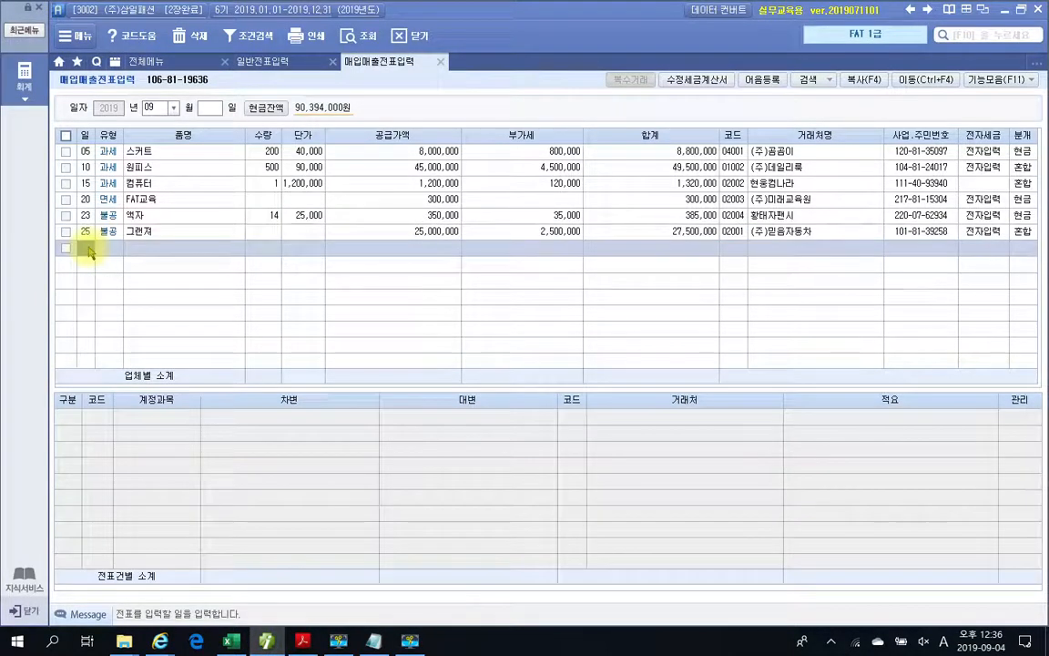
text(30)
key(Return)
key(Hangul)
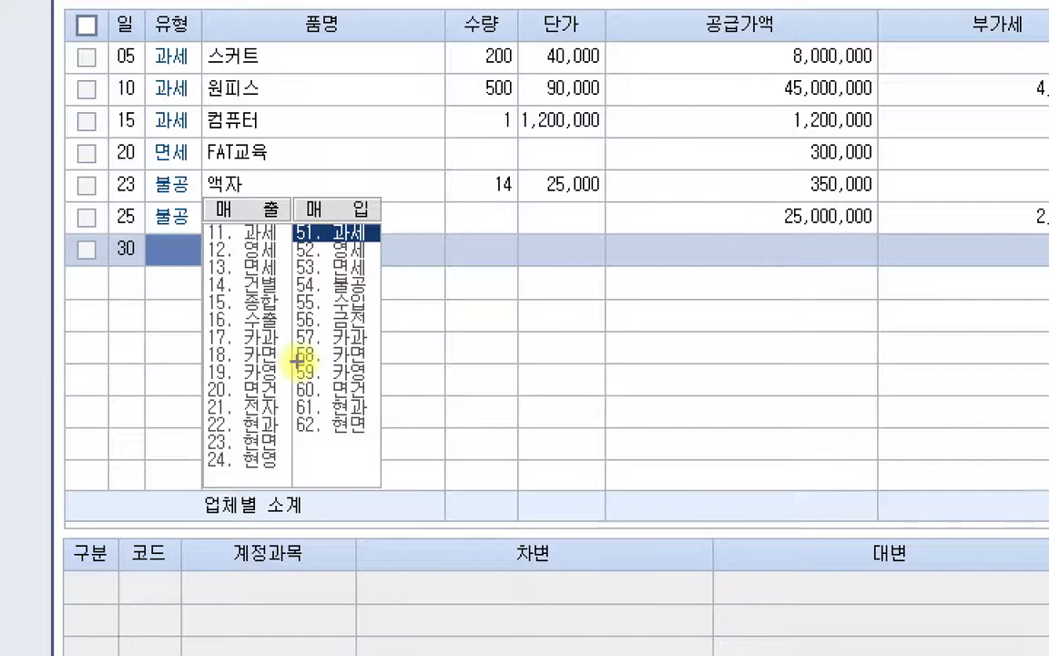
drag(321, 347, 363, 346)
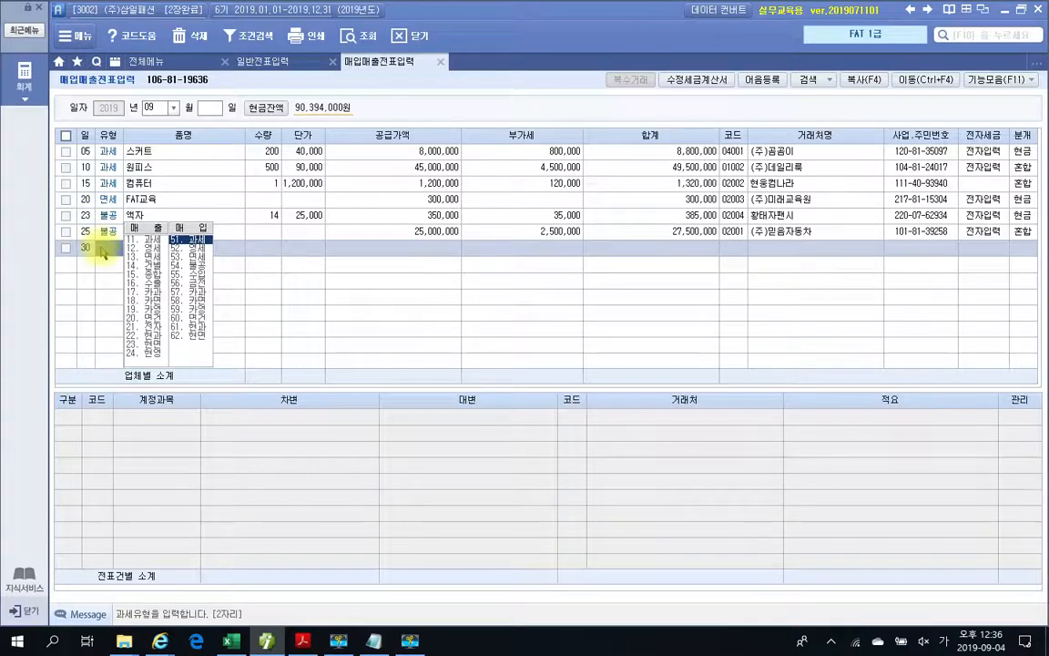
text(57)
key(Return)
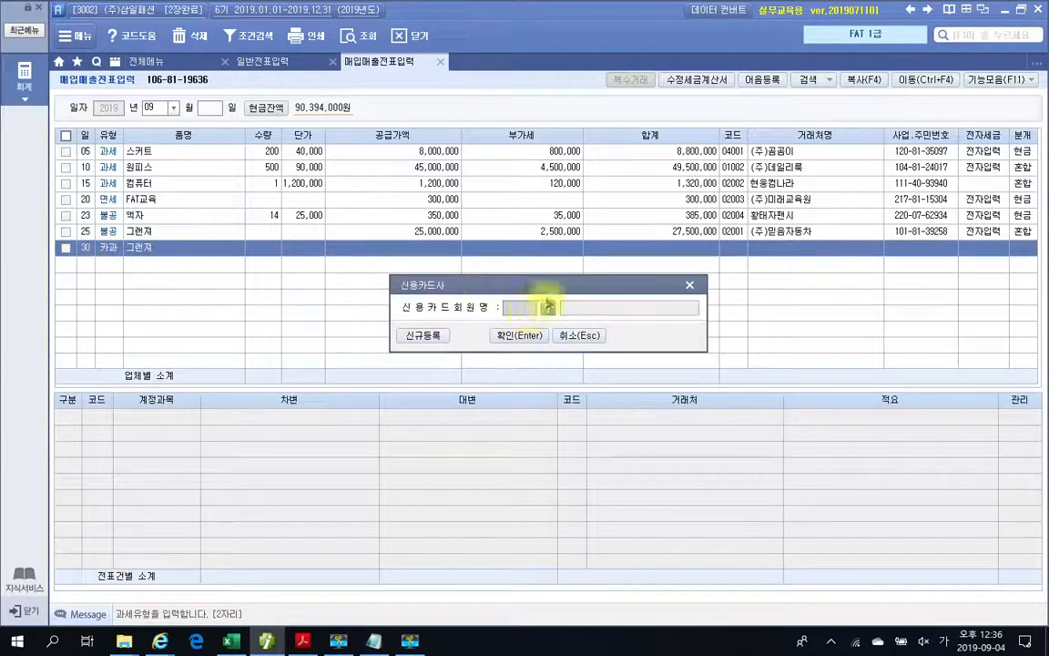
- Choose 씨티카드 (99601) as the credit card company for the September 30 voucher
click(548, 307)
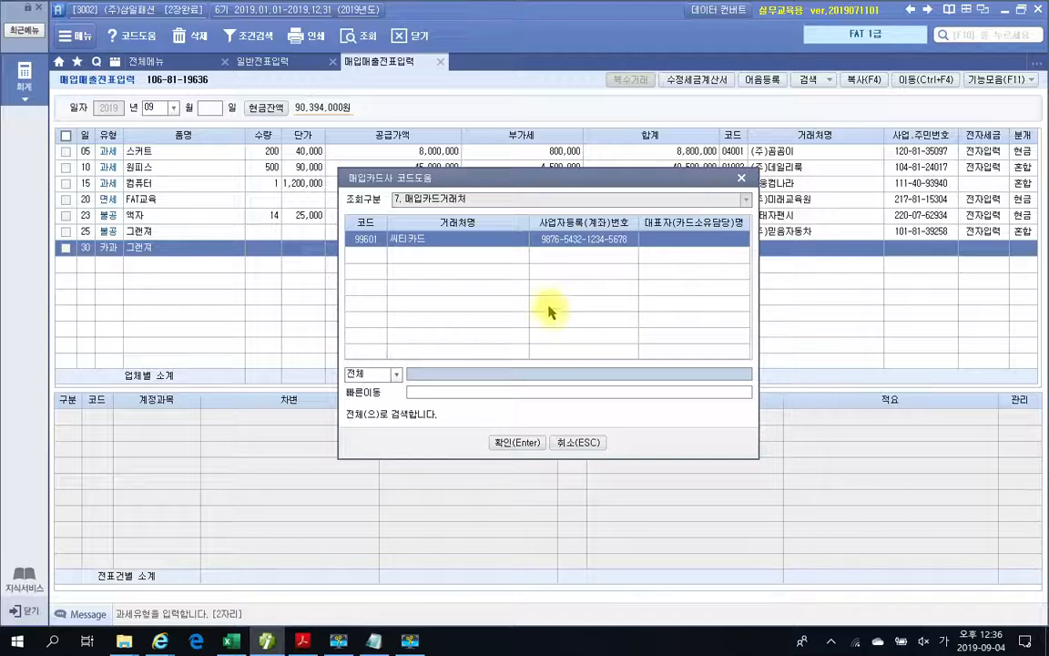
click(519, 441)
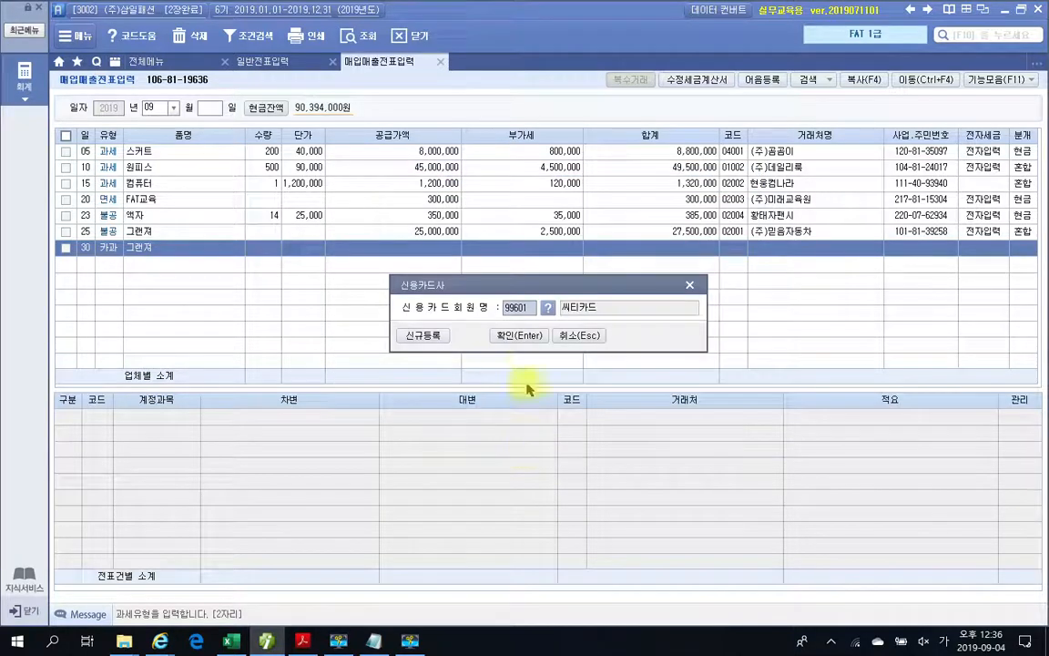
click(520, 336)
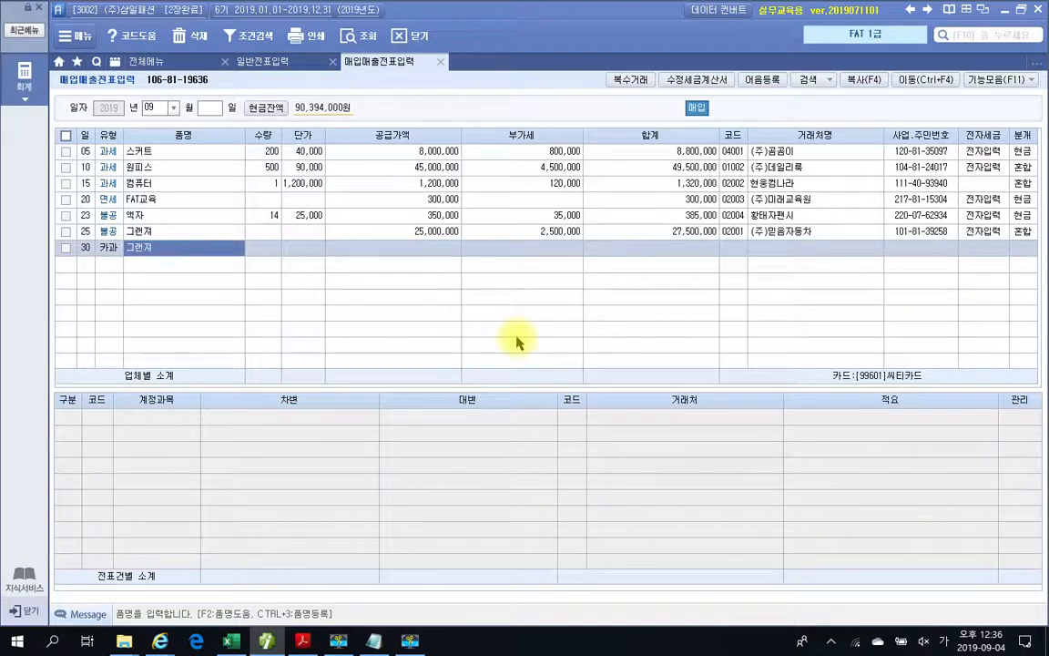
- Enter 마우스 as the item without quantity or unit price, and enter the VAT-inclusive amount of 660,000 as the supply value
text(마우스)
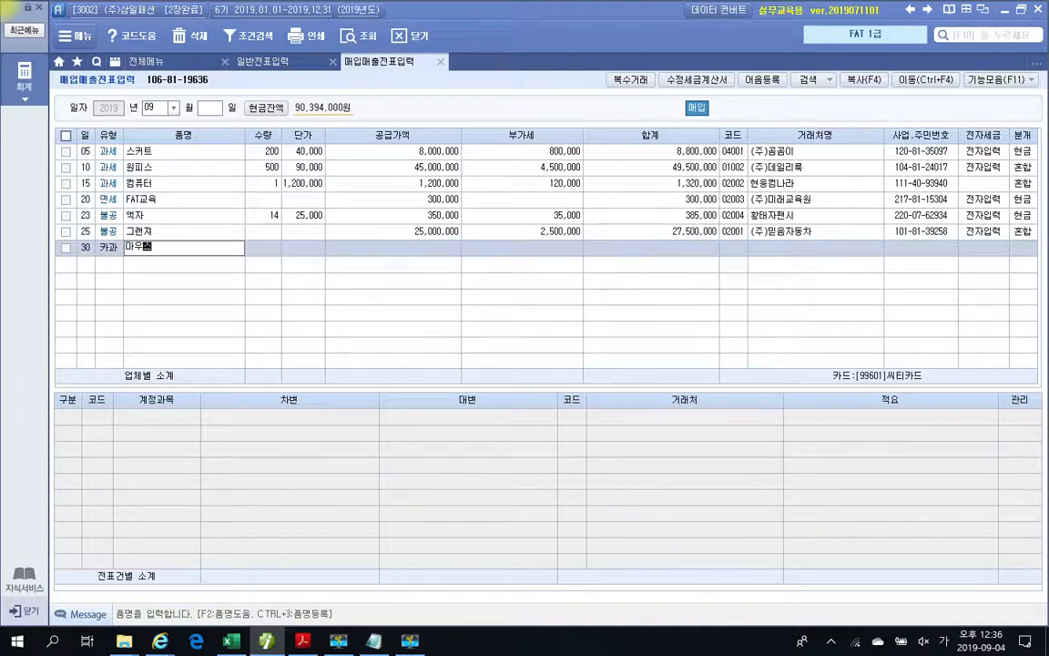
key(Return)
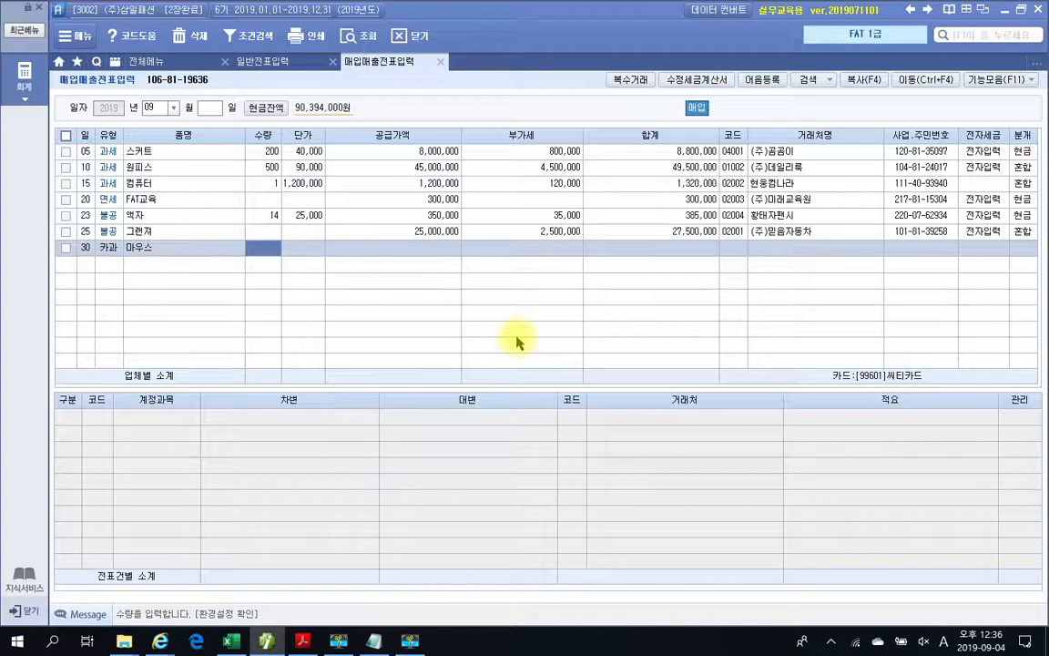
key(Return)
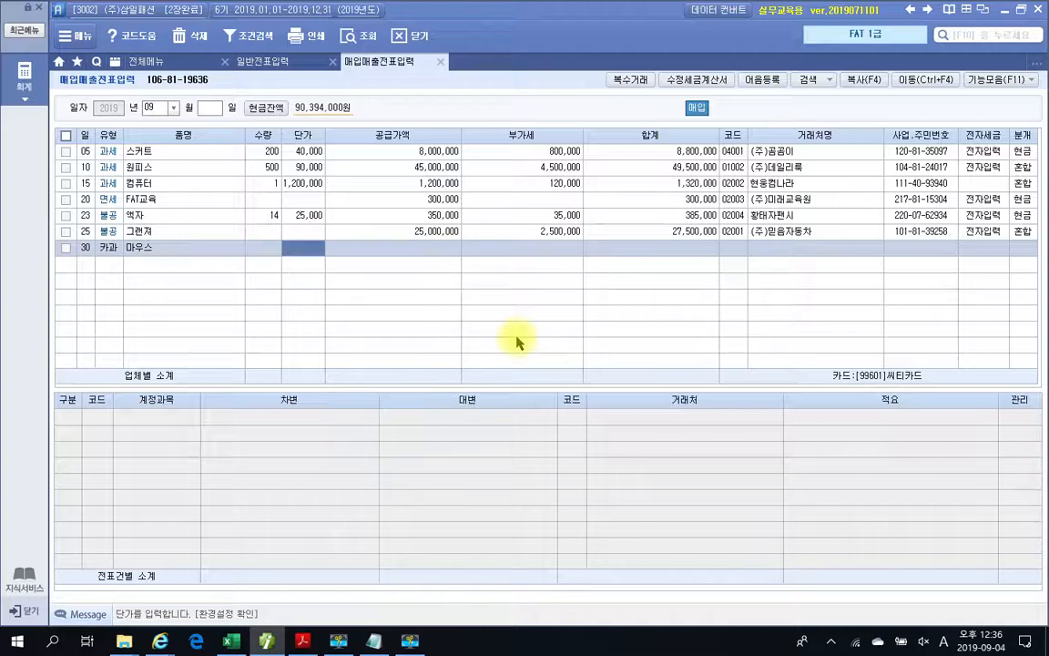
key(Return)
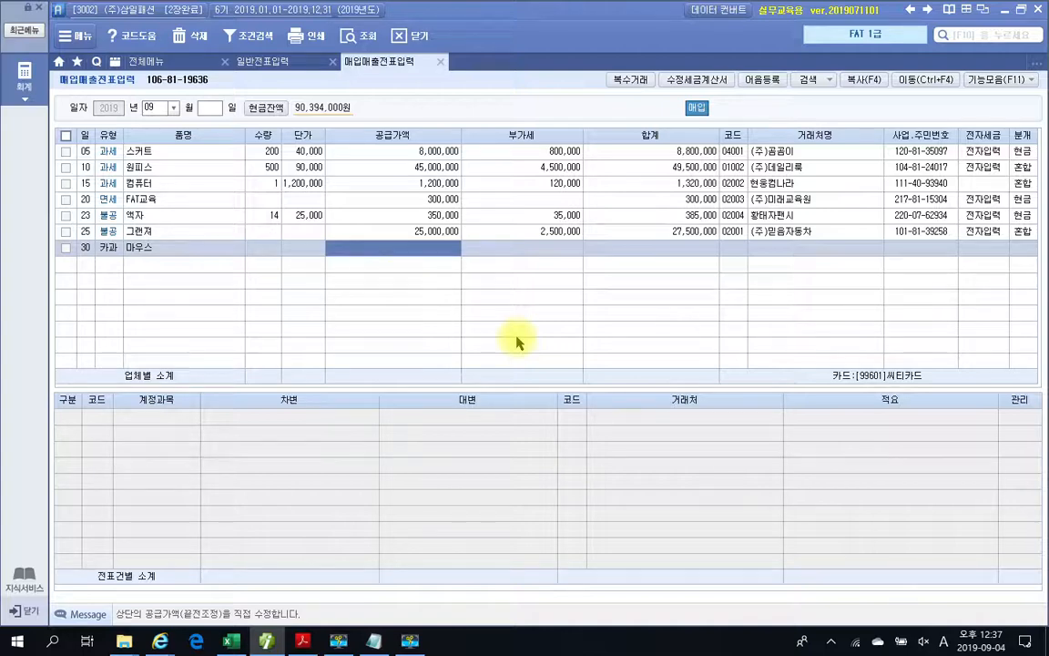
text(6600000)
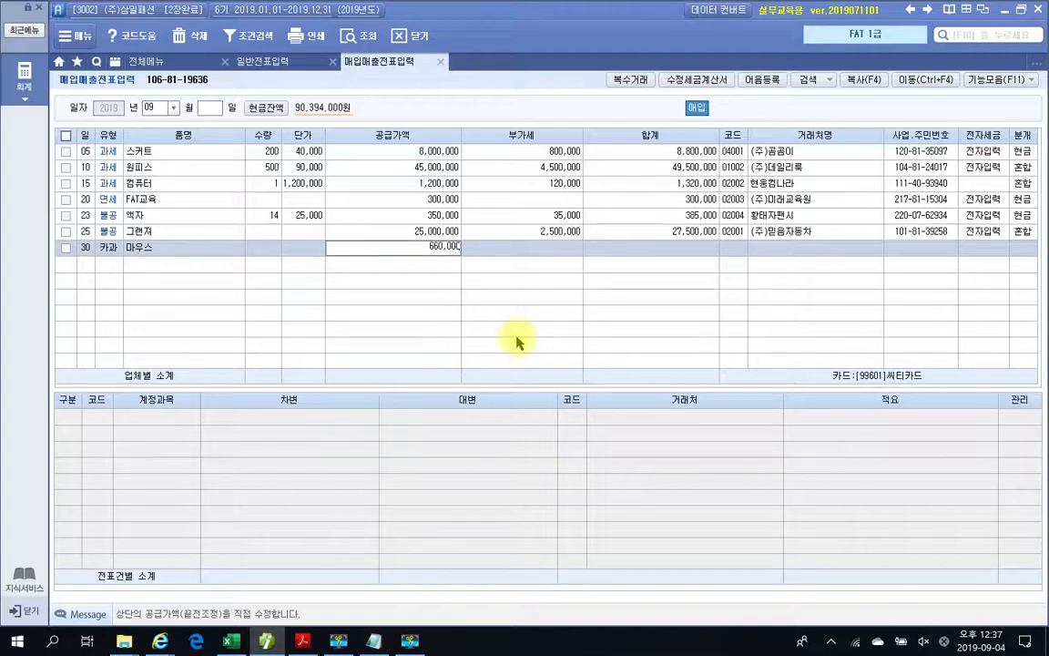
key(Return)
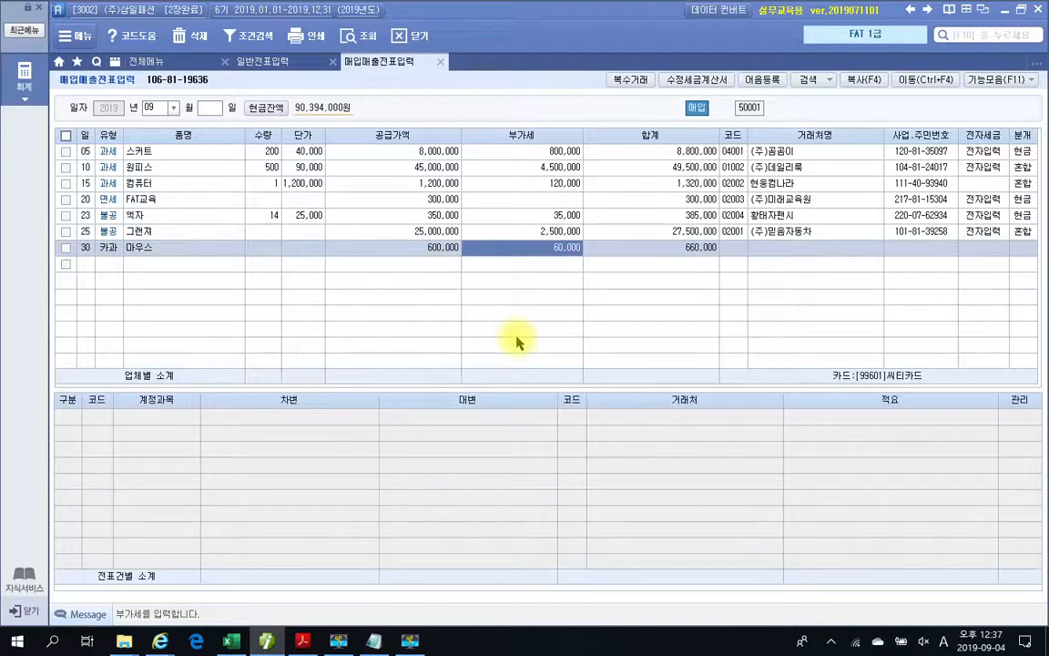
key(Return)
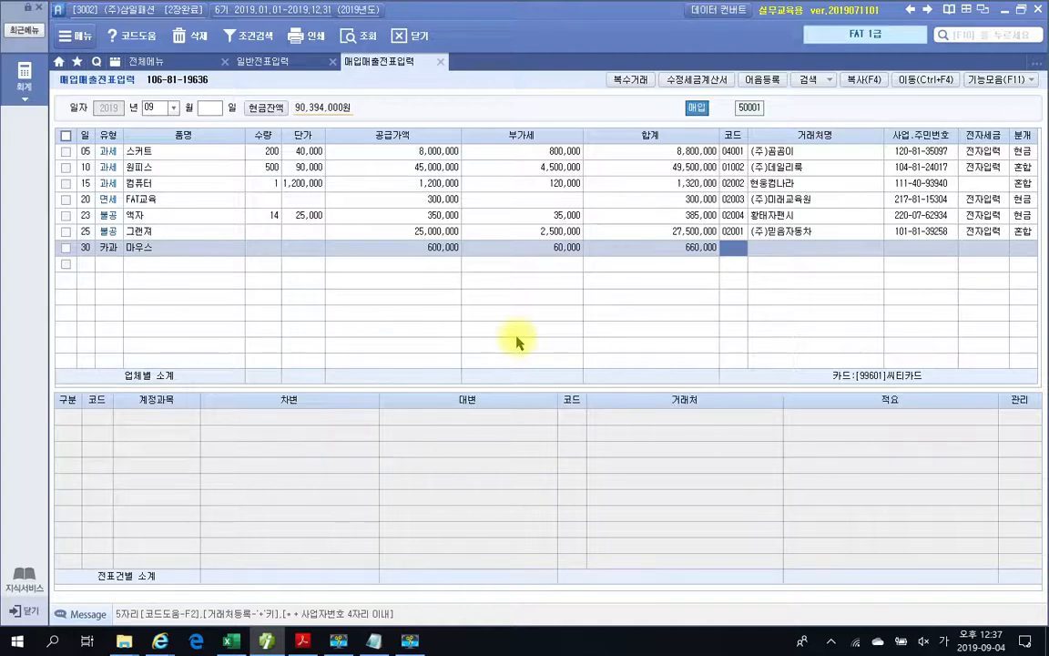
- Look up 현웅 and set 현웅컴나라 (02002) as the vendor of the 마우스 voucher
text(현동)
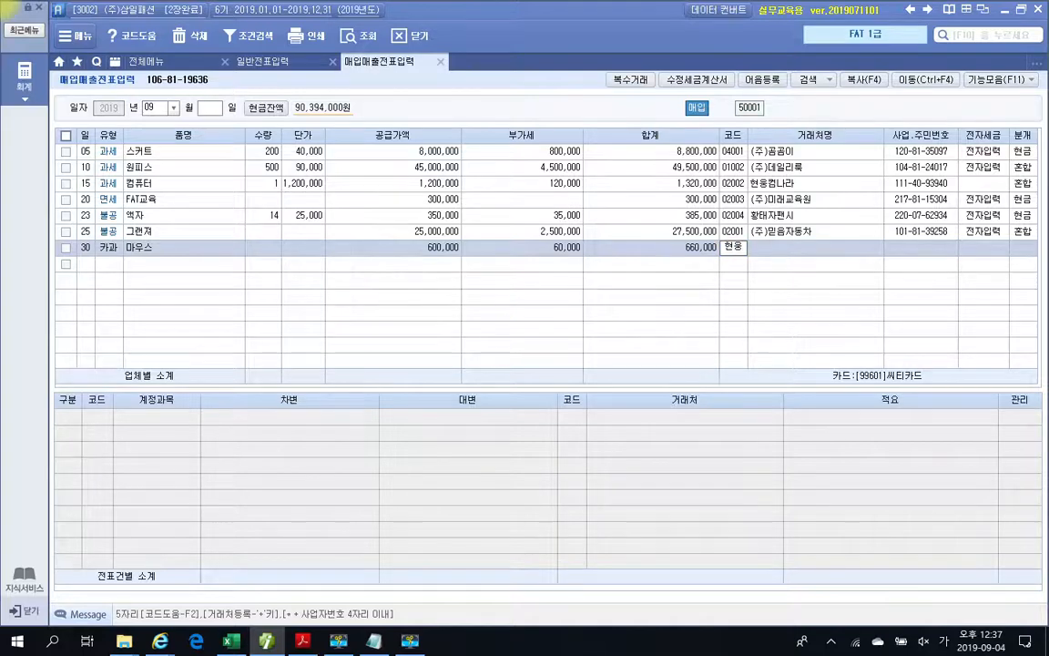
key(Return)
key(Return)
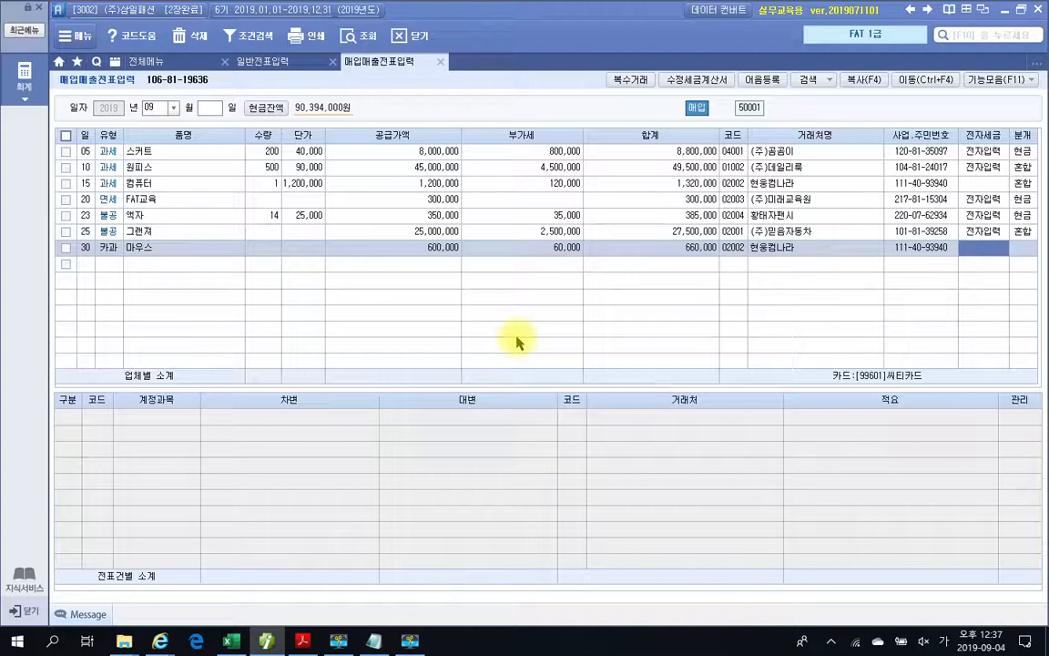
drag(771, 285, 800, 285)
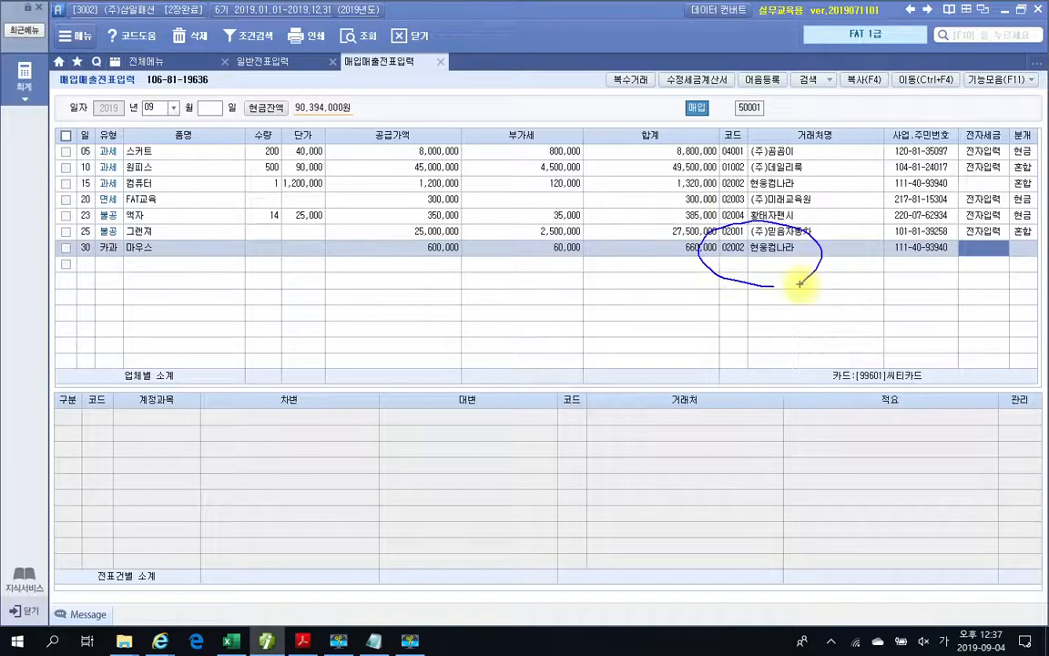
key(Escape)
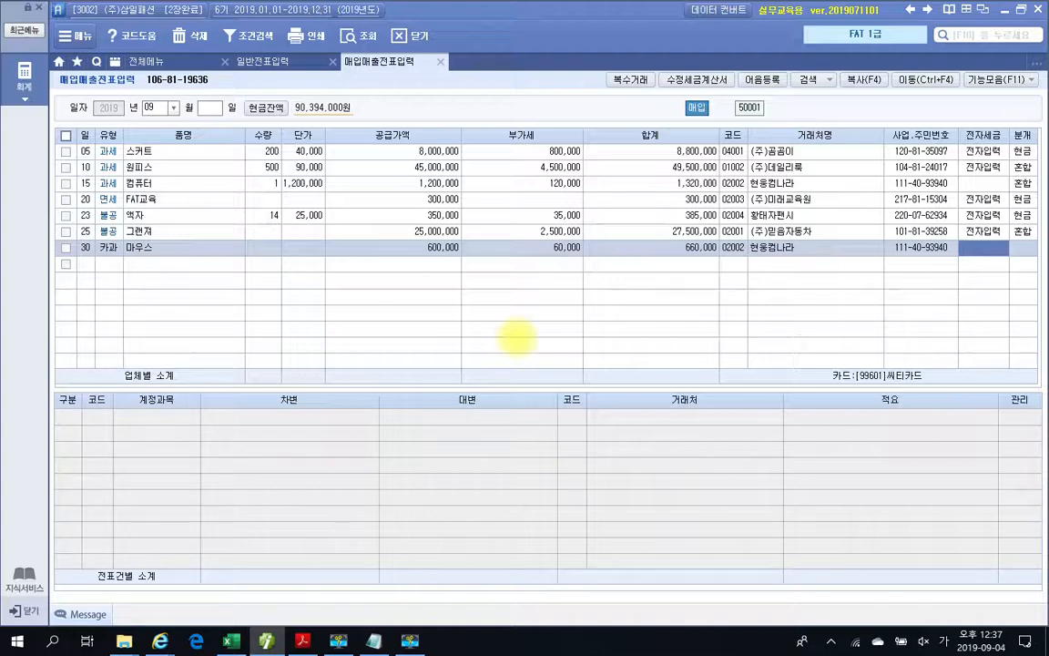
- Leave the electronic tax field of the 마우스 voucher blank and set its journal type to 4:카드
key(Return)
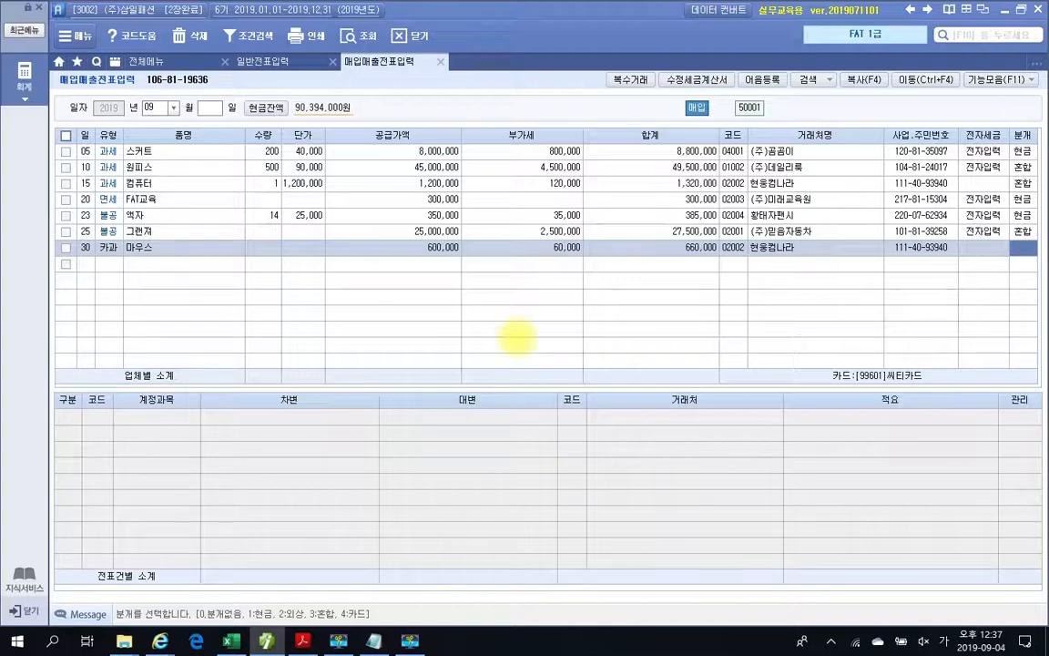
text(4)
key(Return)
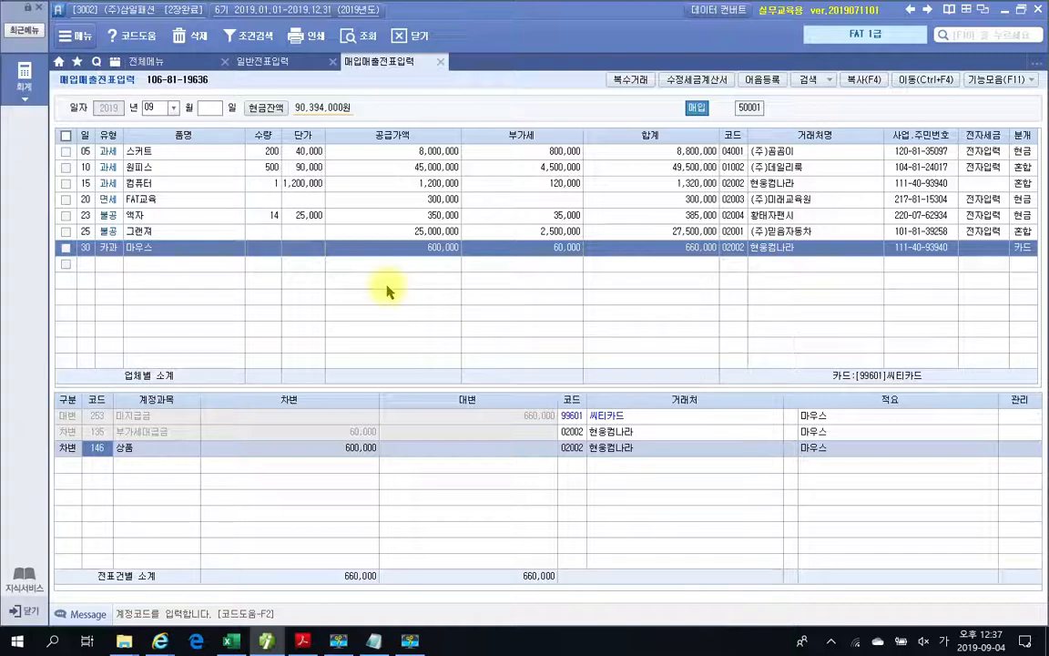
- Circle the 마우스 item and the 상품 account with the pen, and clear the marks
mouse_move(160, 275)
mouse_down()
mouse_move(108, 267)
mouse_move(164, 246)
mouse_move(155, 278)
mouse_up()
mouse_move(150, 435)
mouse_down()
mouse_move(95, 451)
mouse_move(123, 489)
mouse_up()
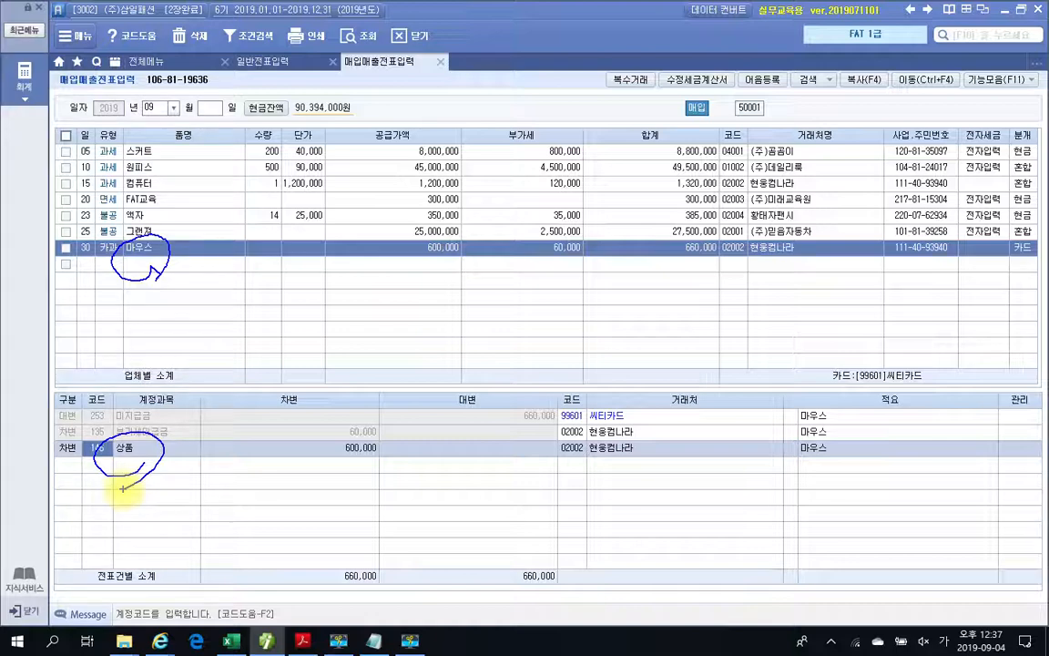
key(Escape)
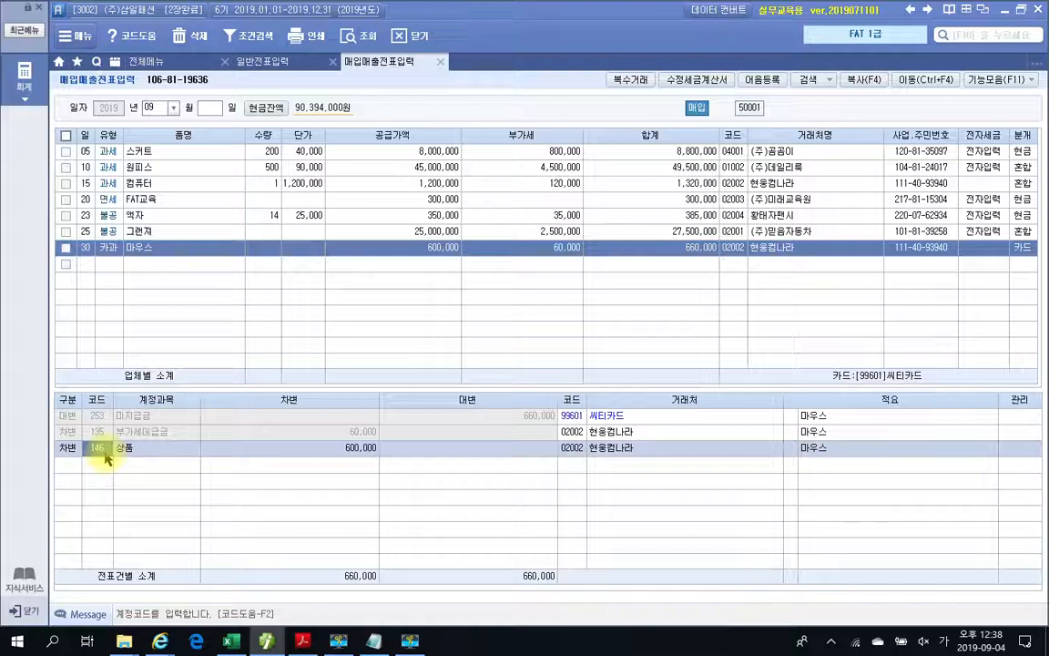
- Look up 광고 and replace the 상품 account on the debit line with 833 광고선전비
text(광고)
key(Return)
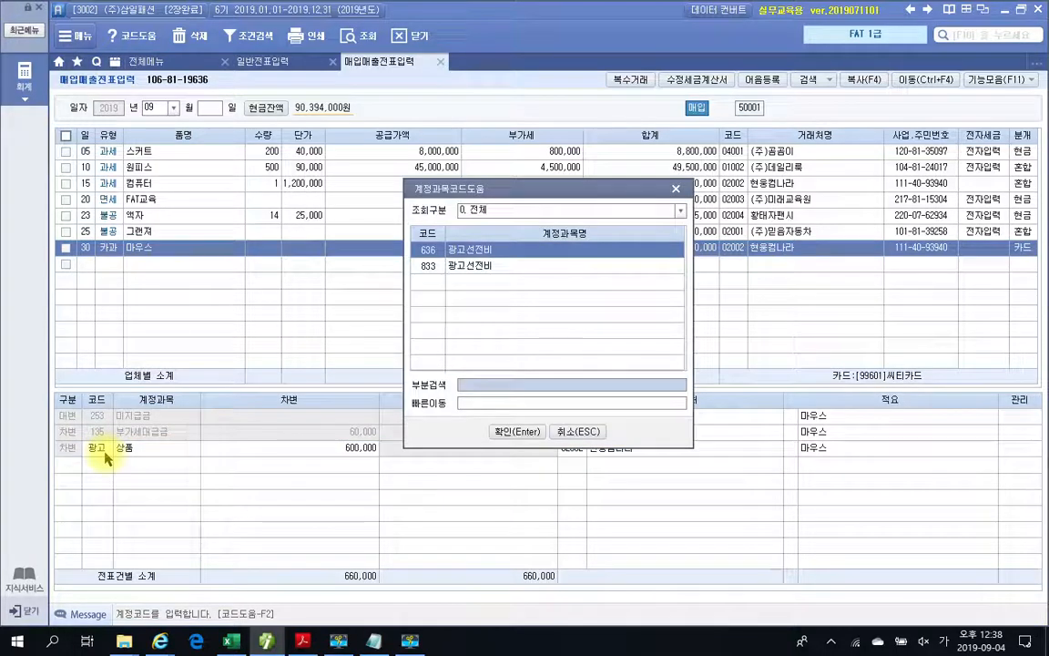
key(Down)
key(Return)
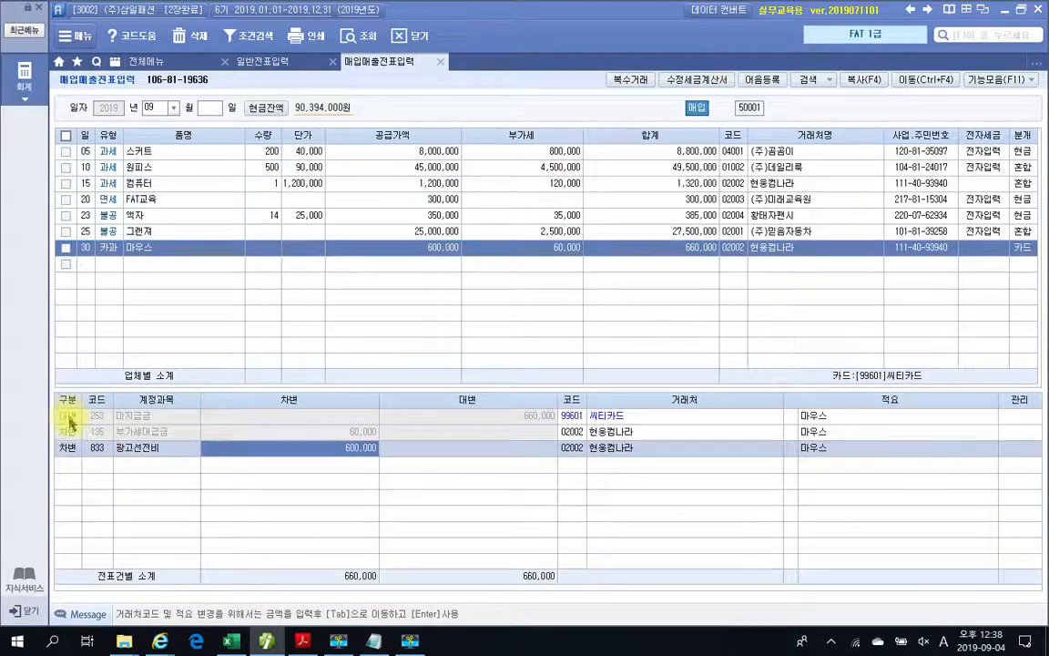
- Review the 미지급금, 부가세대급금 and 광고선전비 journal lines of the September 30 voucher
click(127, 415)
click(569, 415)
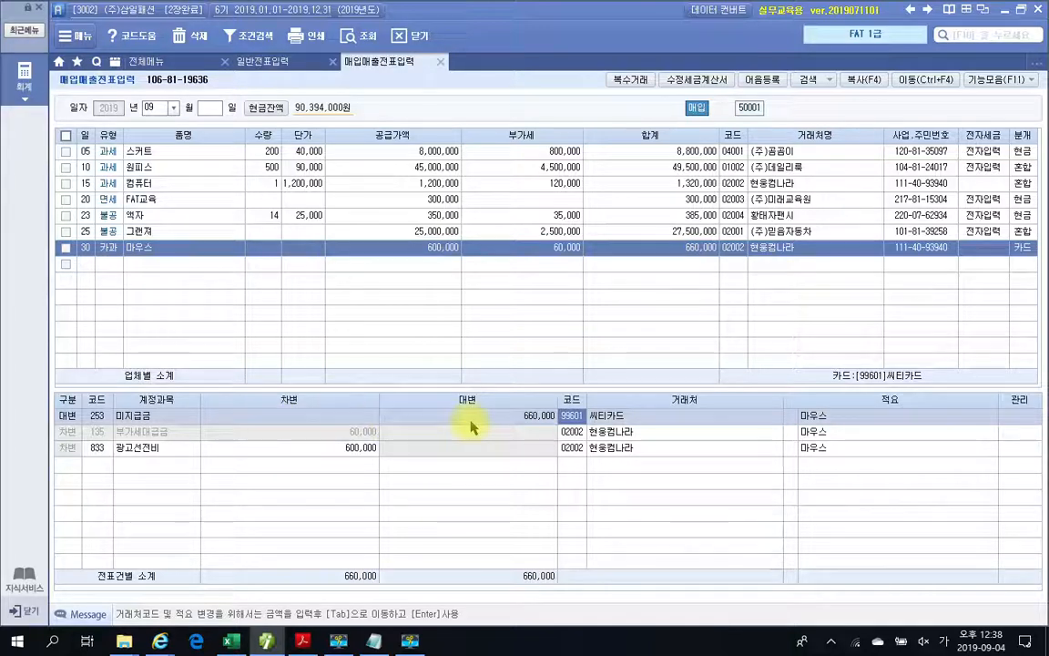
click(163, 430)
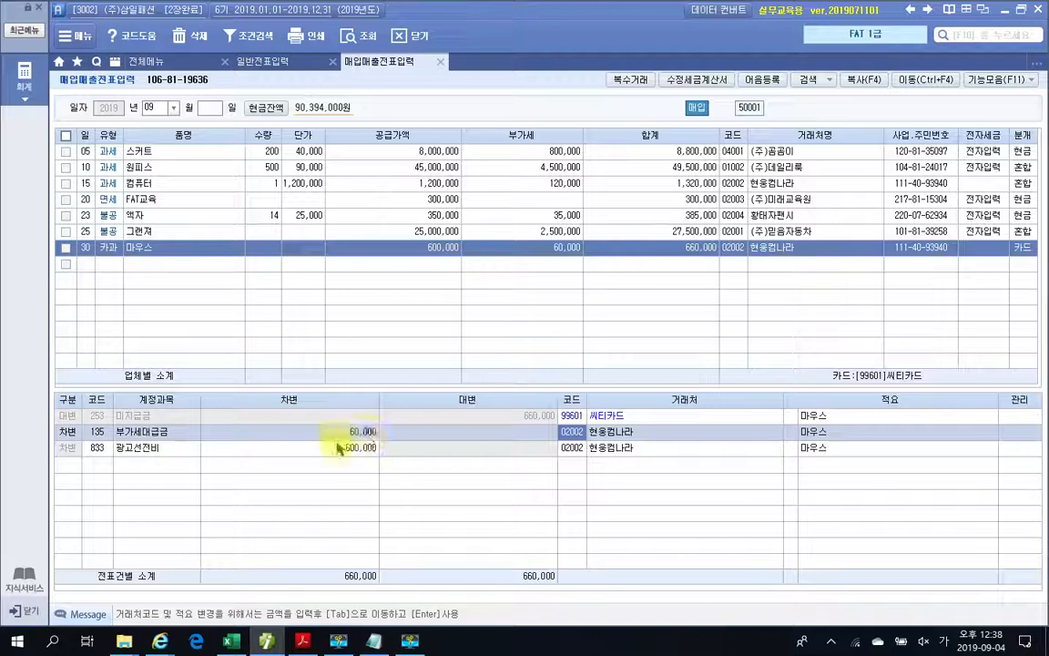
click(101, 448)
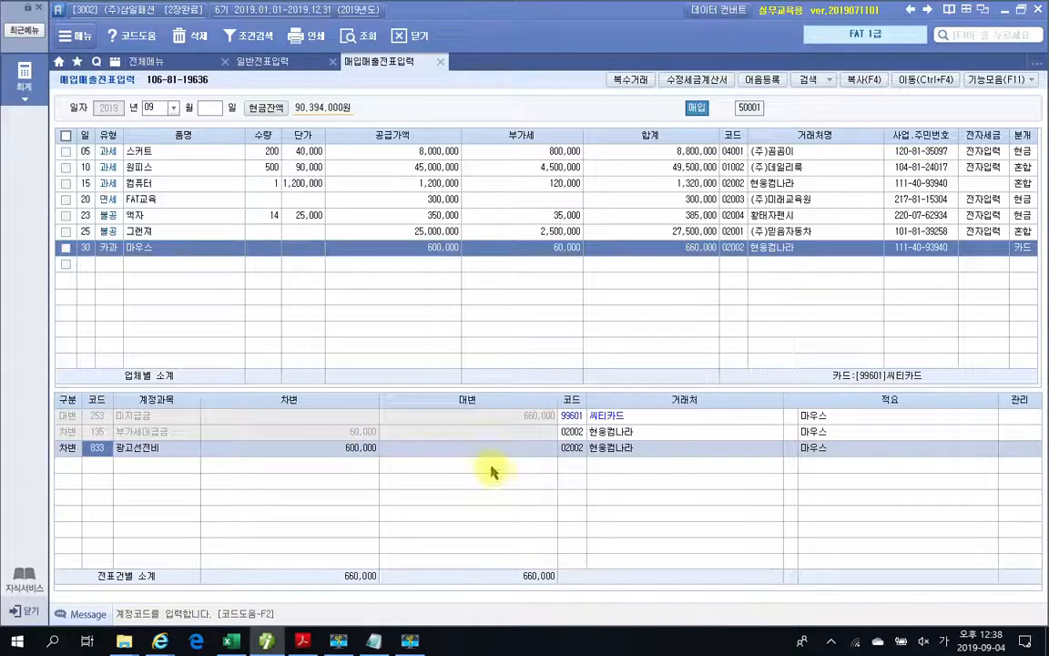
- Switch to the textbook PDF in Acrobat Reader and compare the September purchase answers, from 수행 1 through the 마우스 card purchase
click(267, 641)
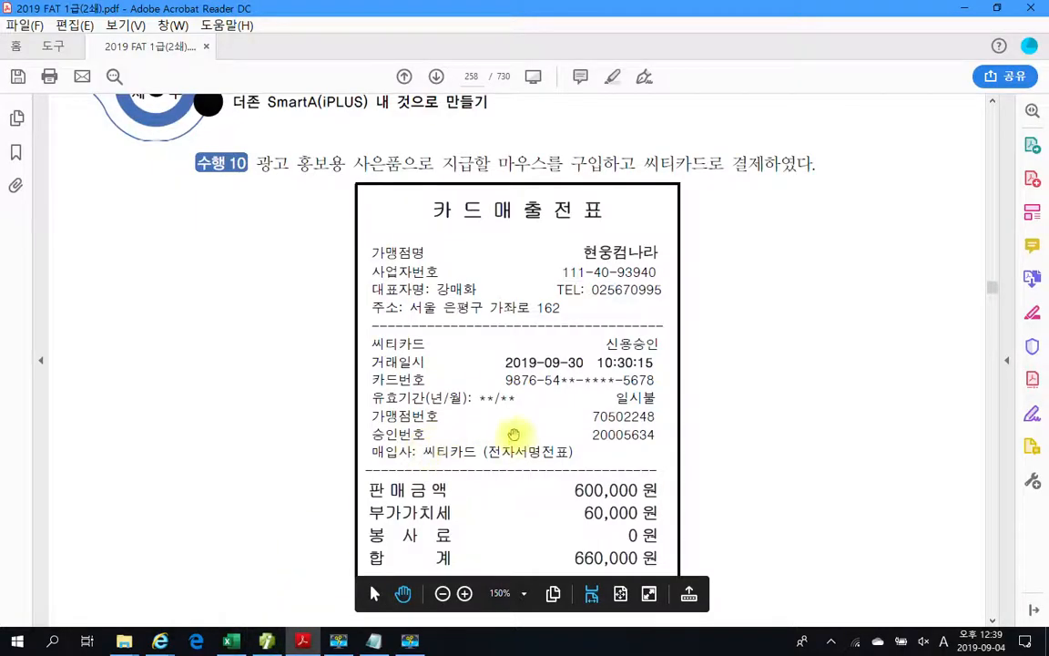
scroll(515, 434, down, 3)
scroll(515, 433, down, 2)
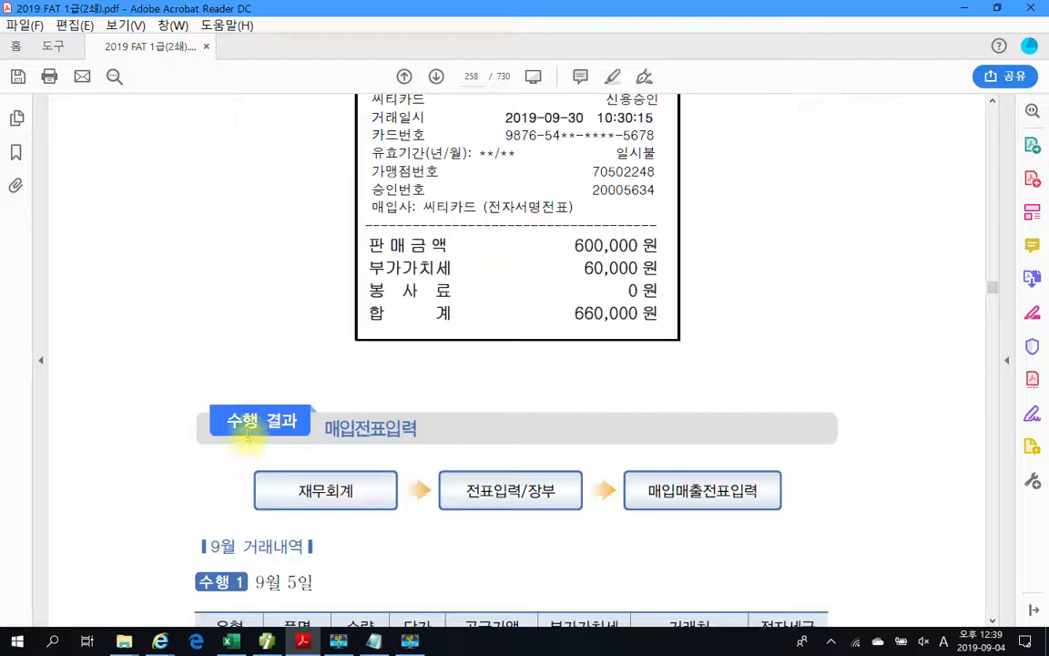
scroll(265, 465, down, 6)
scroll(265, 459, down, 2)
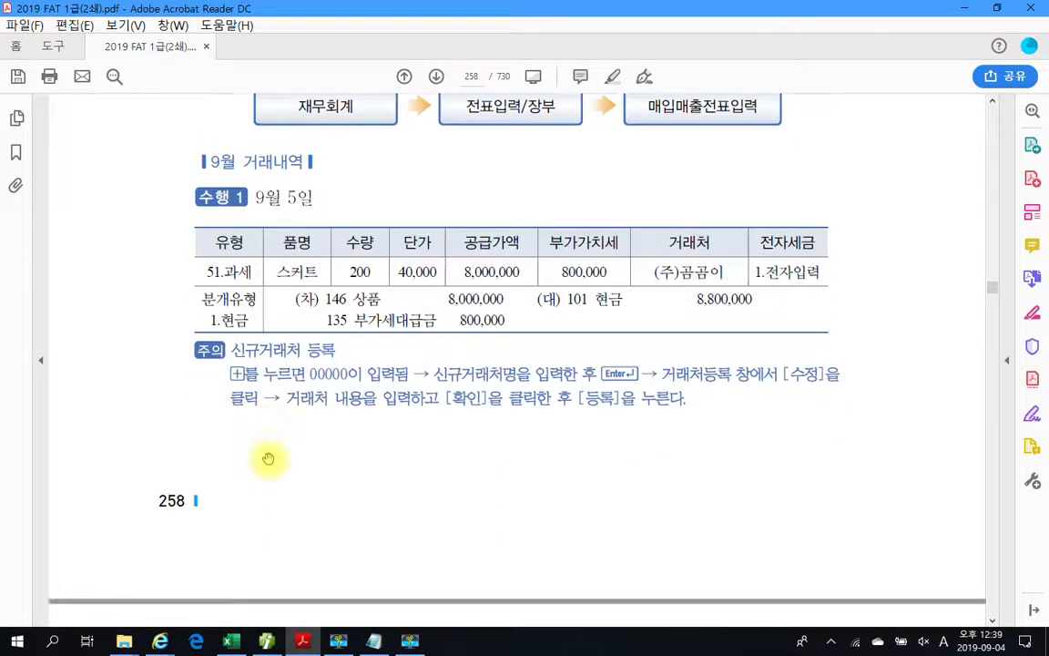
scroll(264, 446, down, 3)
scroll(262, 444, down, 15)
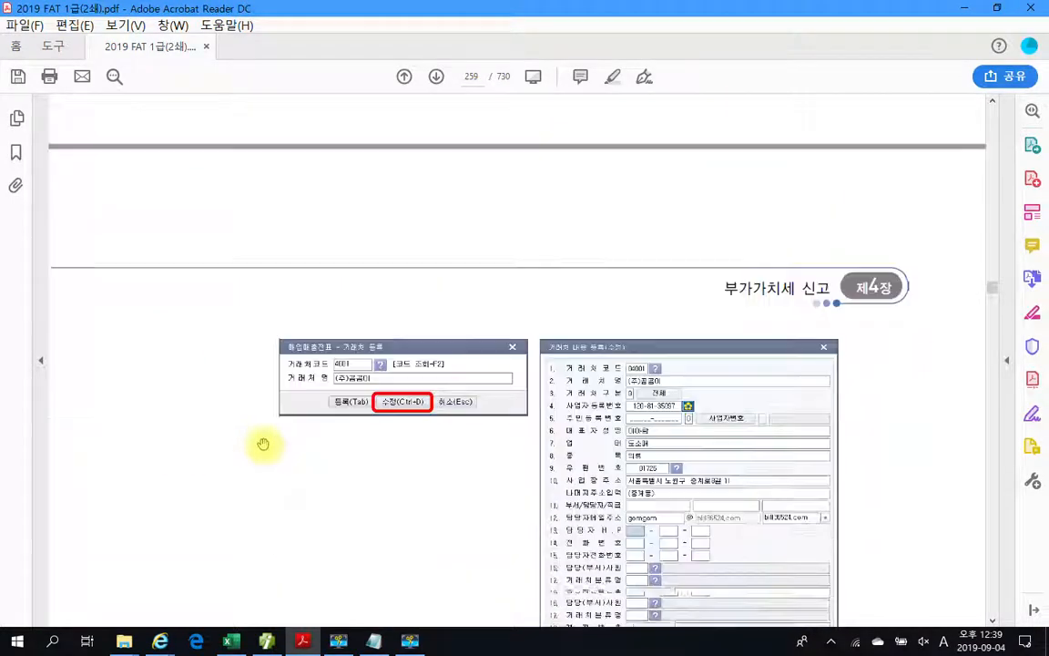
scroll(263, 445, down, 18)
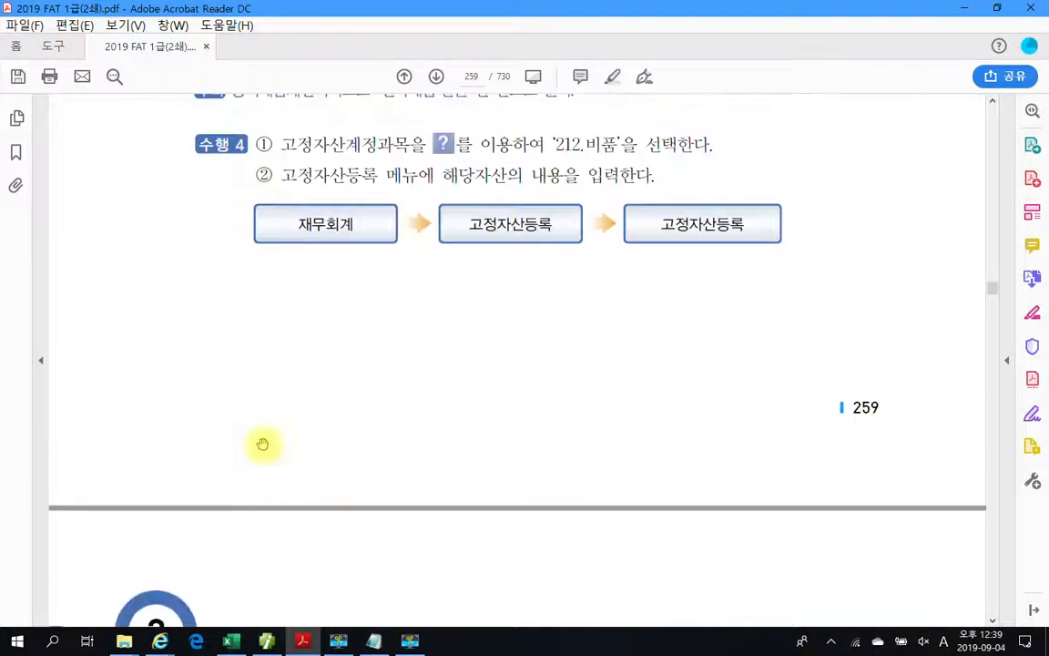
scroll(263, 444, down, 15)
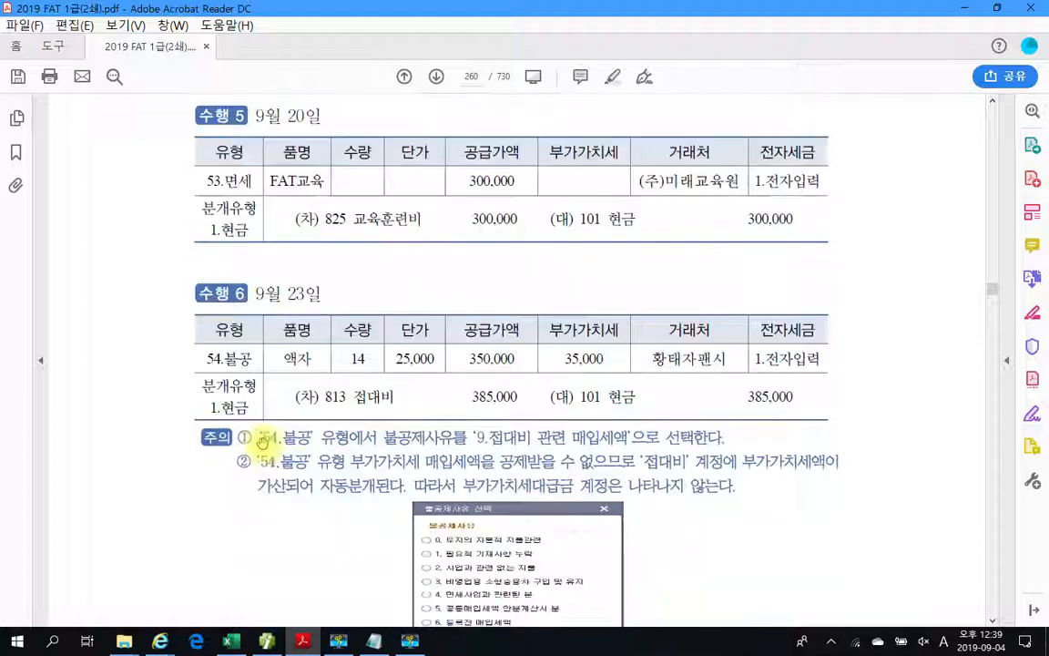
scroll(263, 444, down, 15)
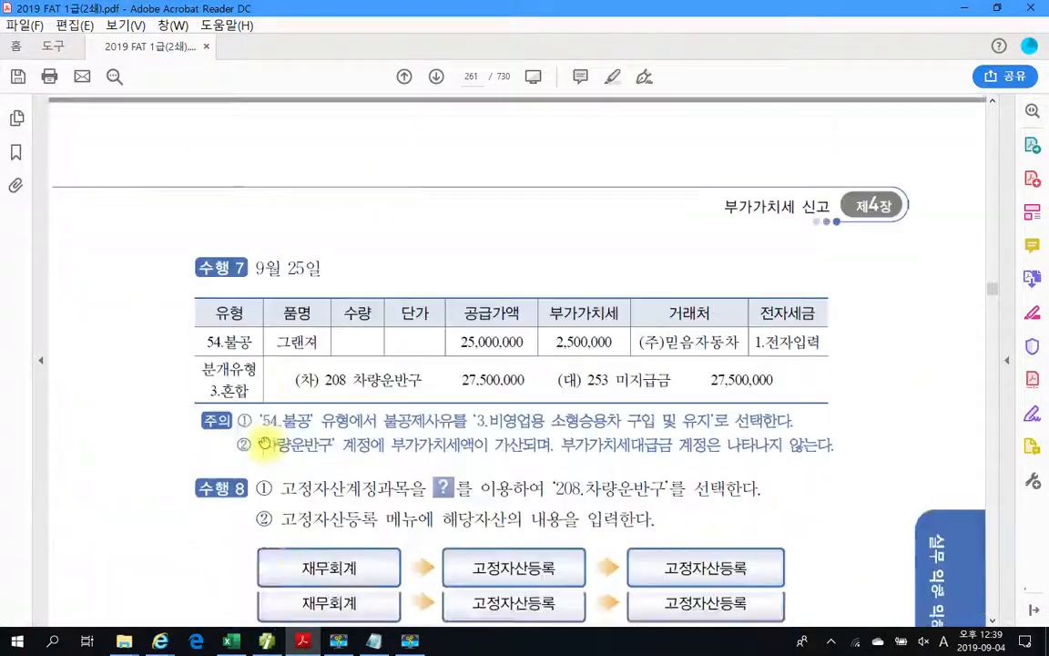
scroll(262, 445, down, 15)
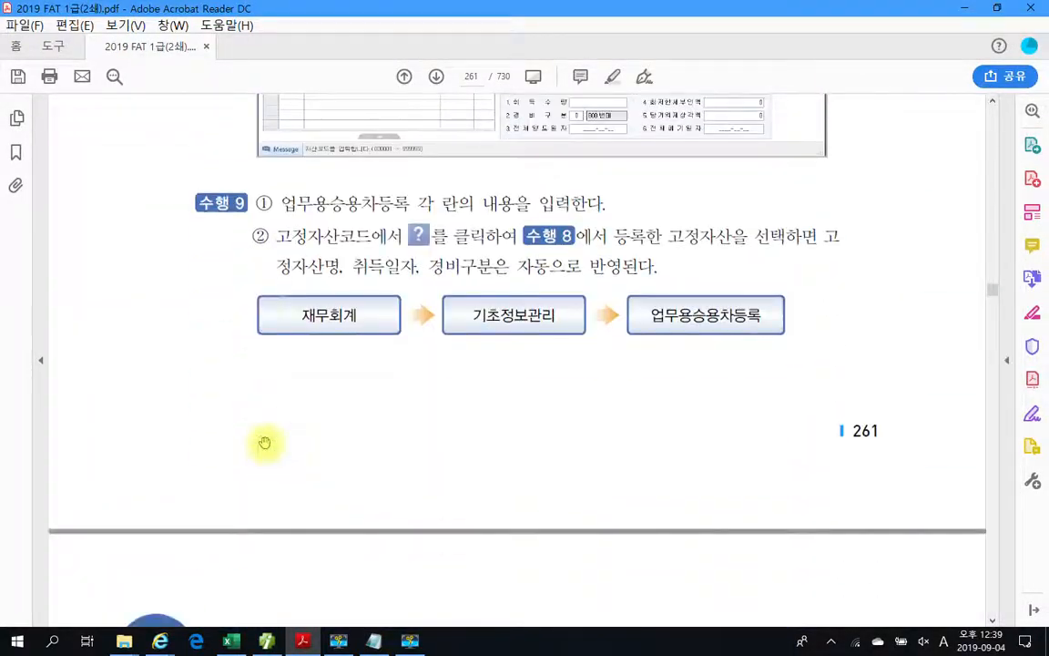
scroll(300, 457, down, 15)
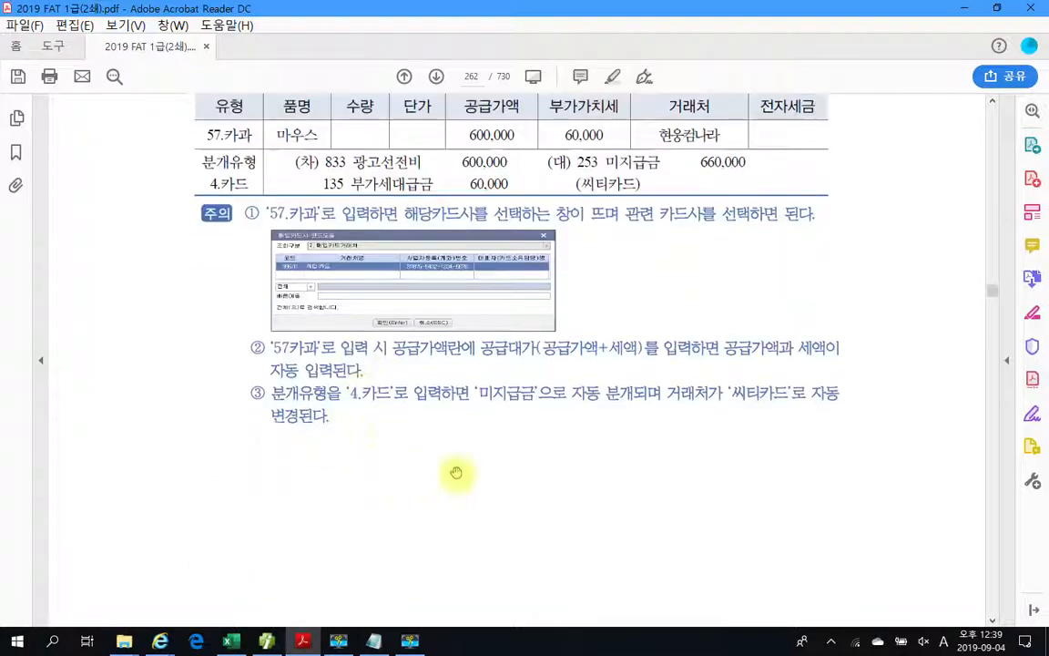
- Frame the 수행 tip text on page 263 with the pen and underline the purchase types, 예금, 카드 채권 and the customer-correction rule
scroll(497, 489, up, 2)
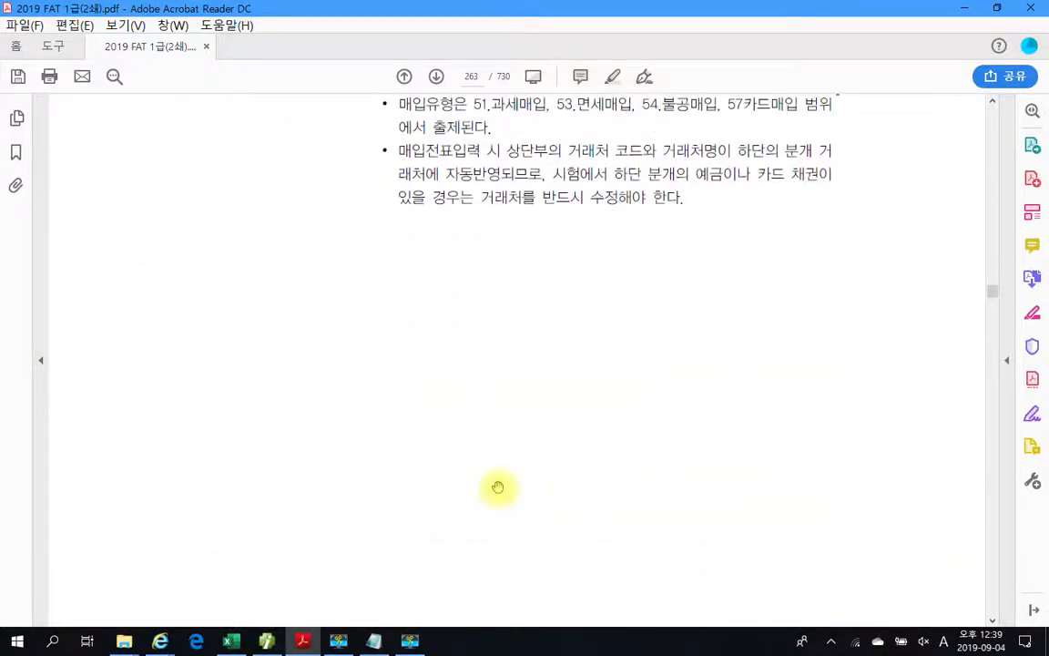
scroll(497, 489, down, 3)
scroll(498, 487, up, 3)
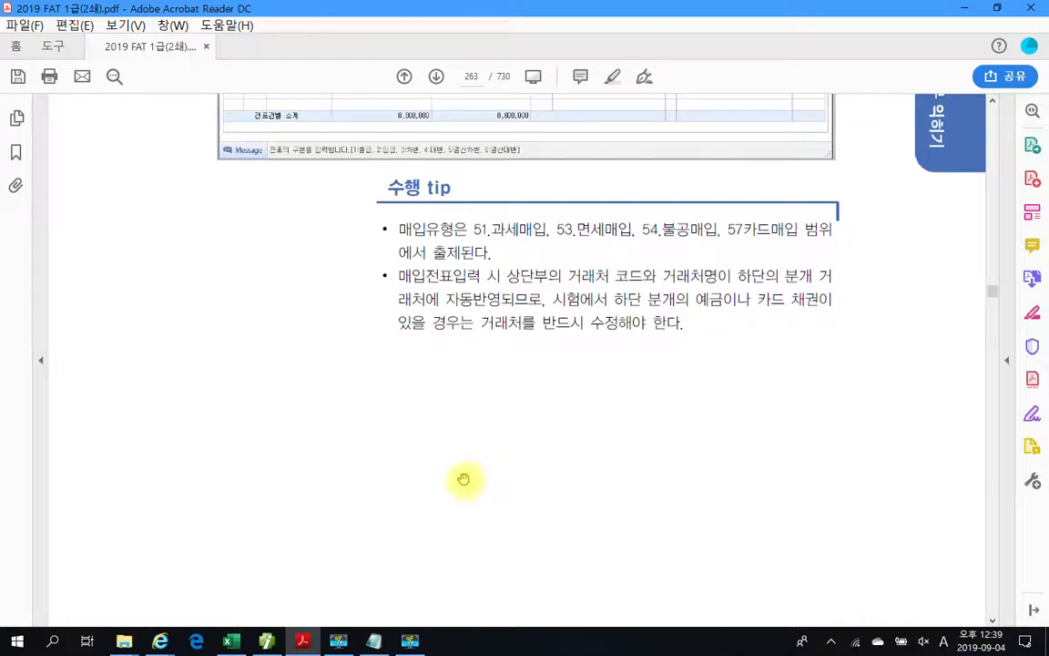
drag(344, 209, 920, 377)
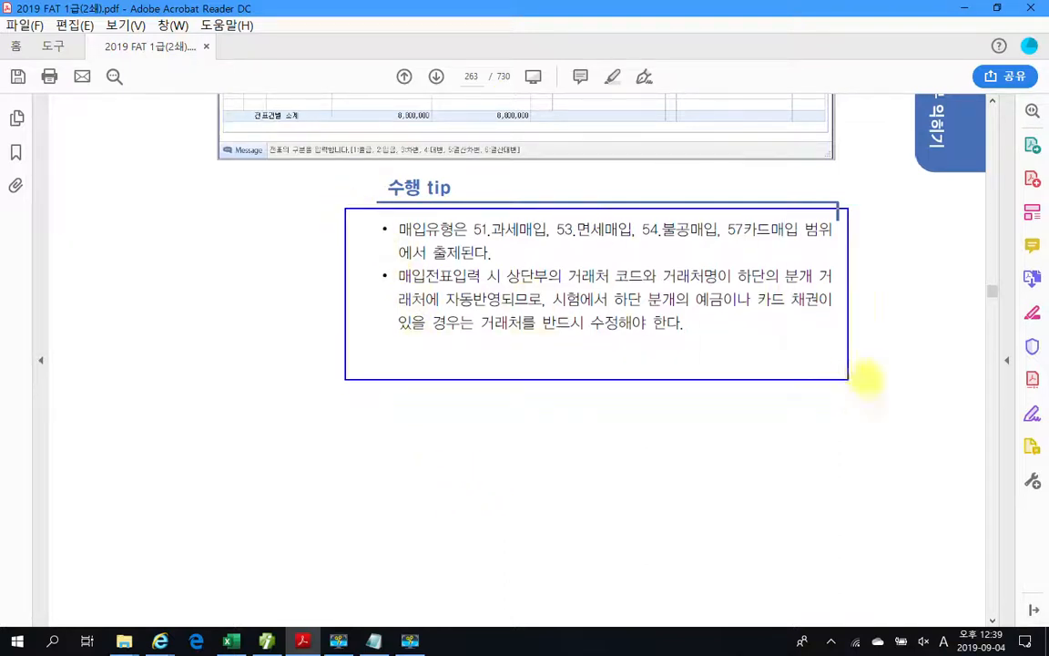
drag(474, 239, 691, 239)
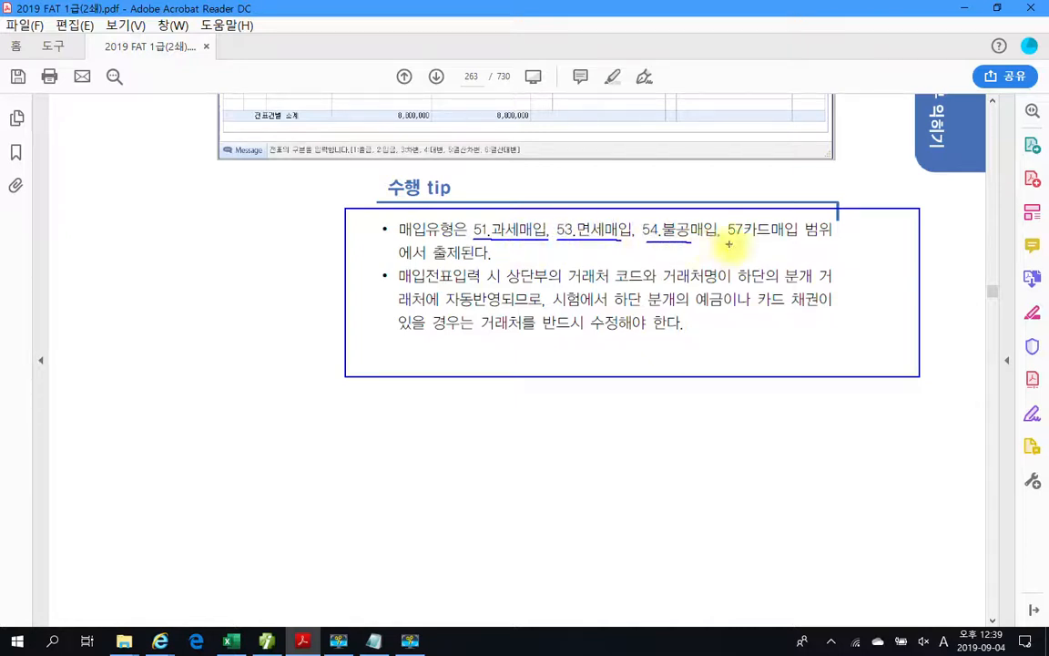
drag(729, 242, 762, 242)
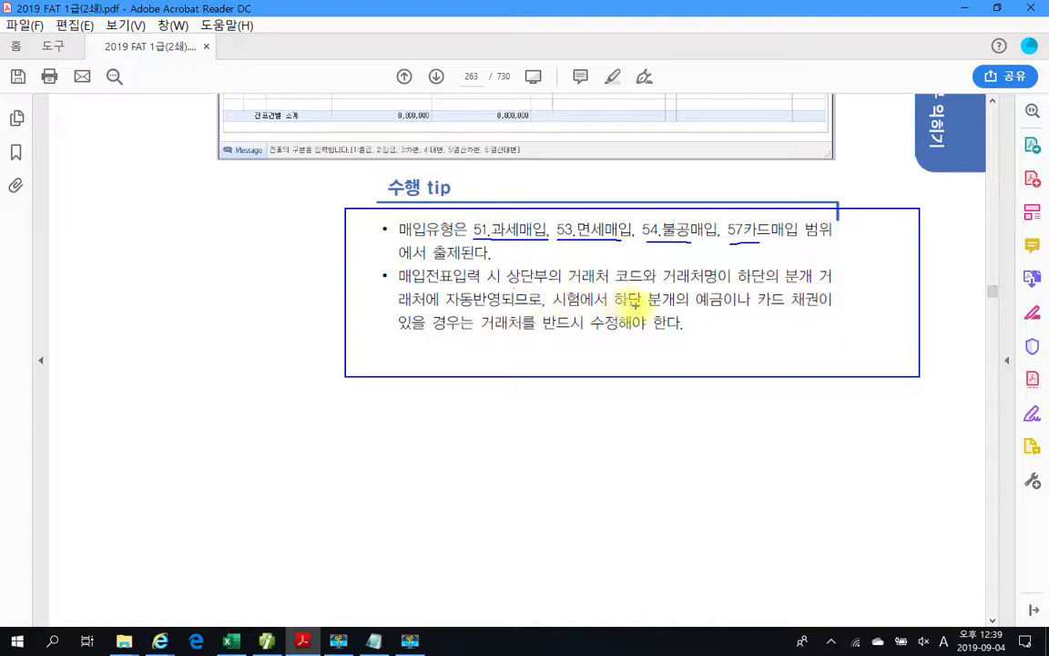
drag(695, 310, 813, 311)
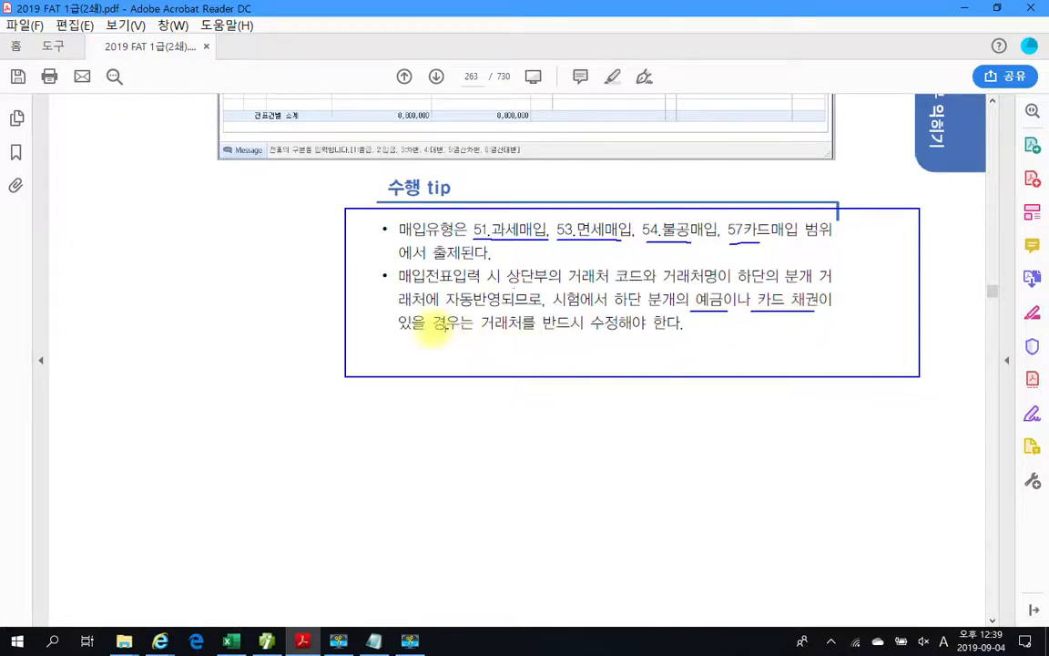
drag(446, 332, 621, 333)
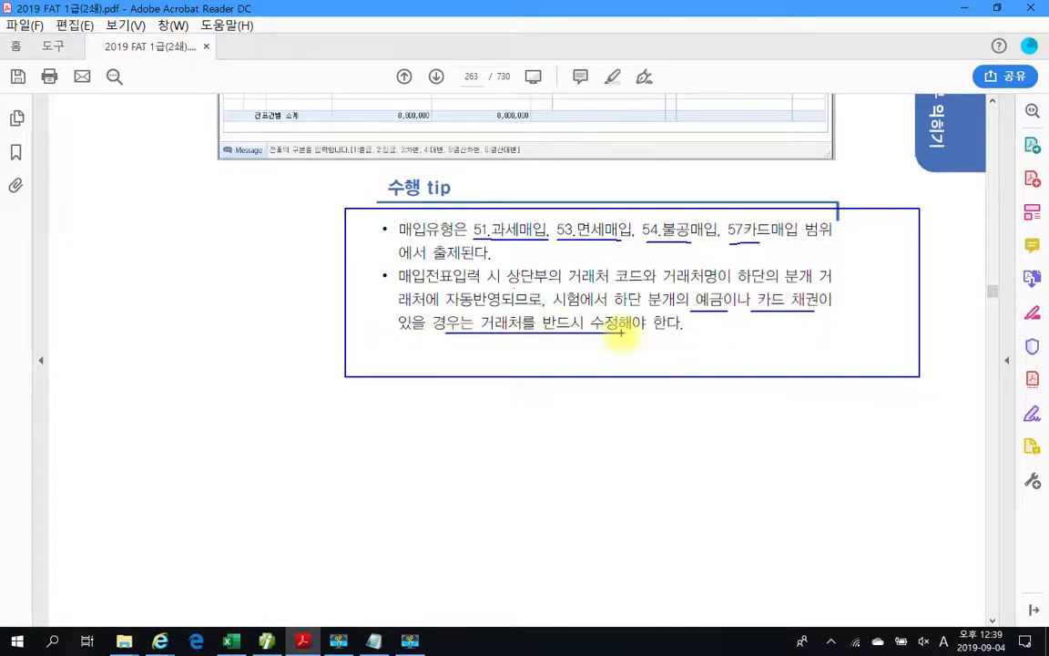
- Circle 카드 채권, 예금 and 반드시 수정 in the tip with the pen, and clear all the marks
mouse_move(756, 314)
mouse_down()
mouse_move(757, 293)
mouse_move(817, 301)
mouse_up()
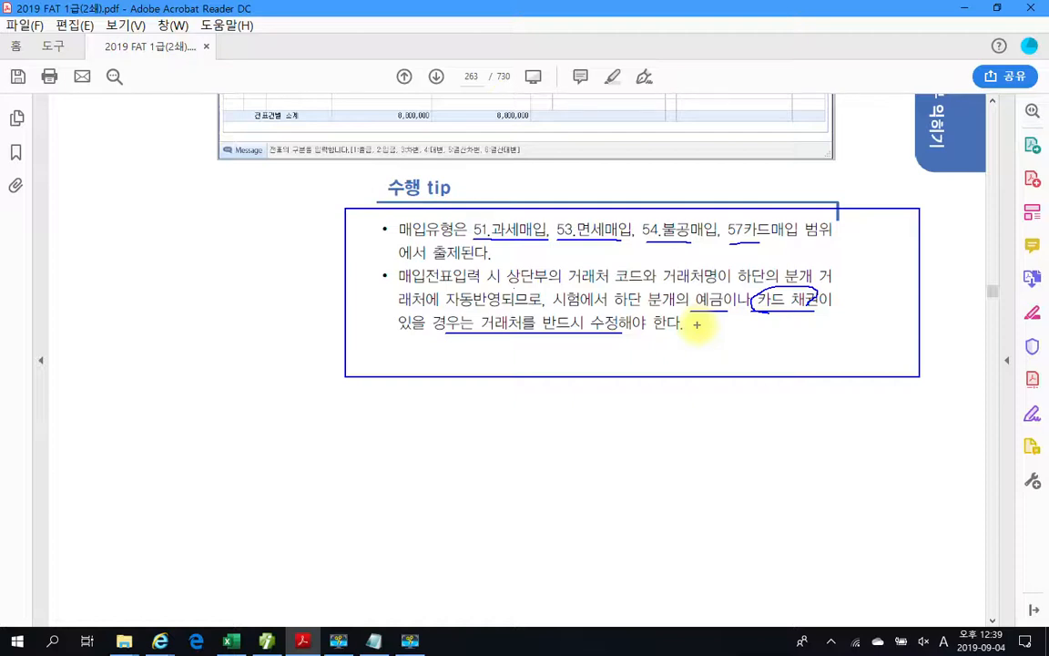
mouse_move(749, 304)
mouse_down()
mouse_move(815, 305)
mouse_move(811, 316)
mouse_up()
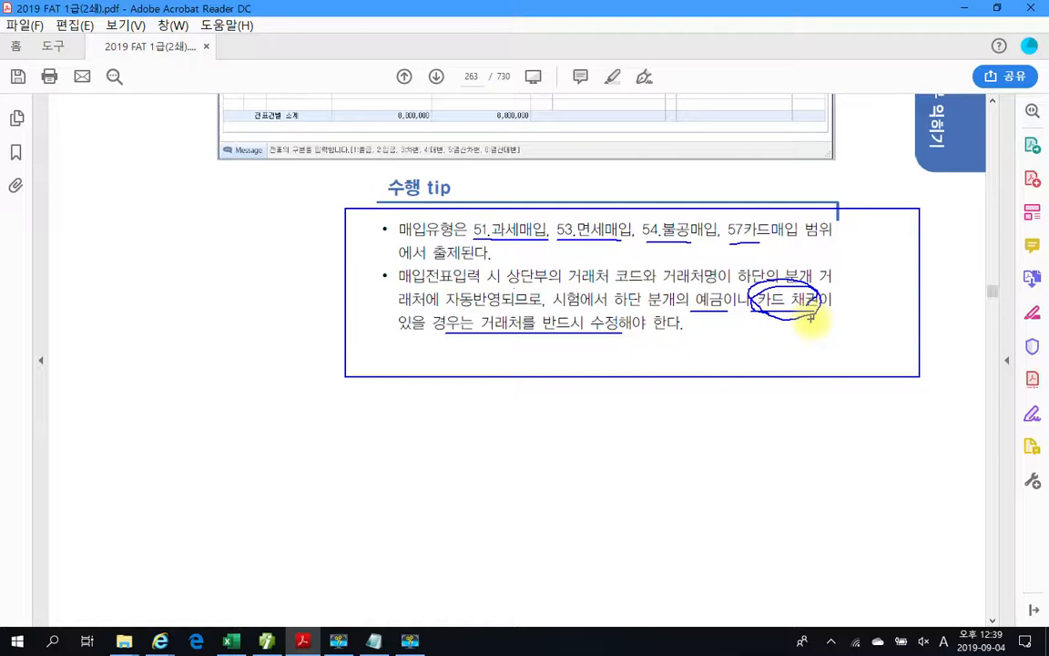
mouse_move(728, 289)
mouse_down()
mouse_move(681, 304)
mouse_move(726, 328)
mouse_up()
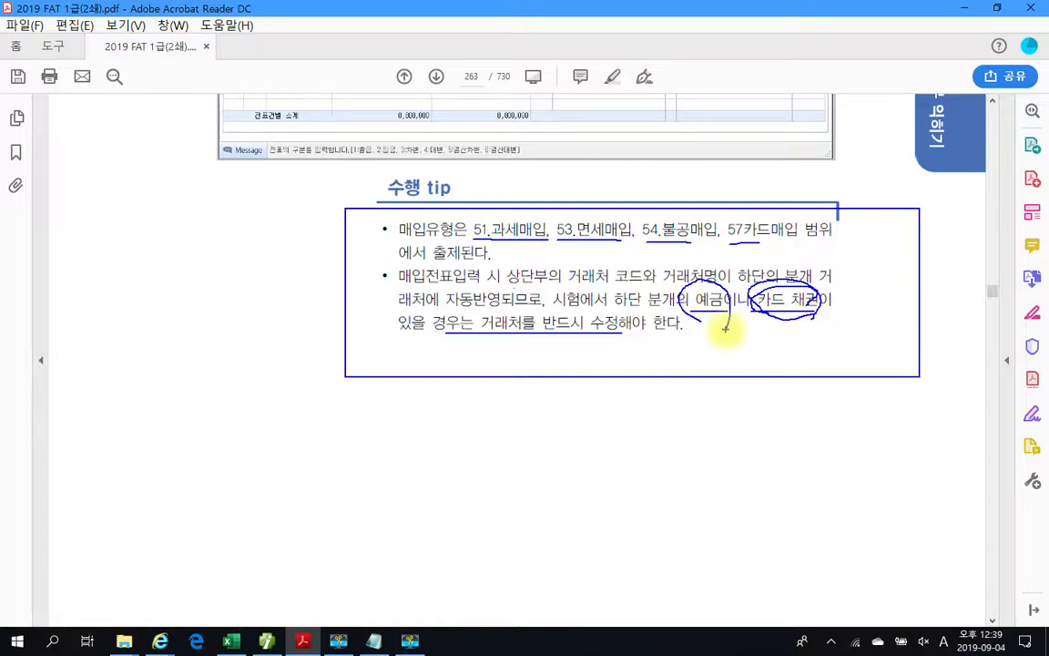
drag(570, 345, 606, 352)
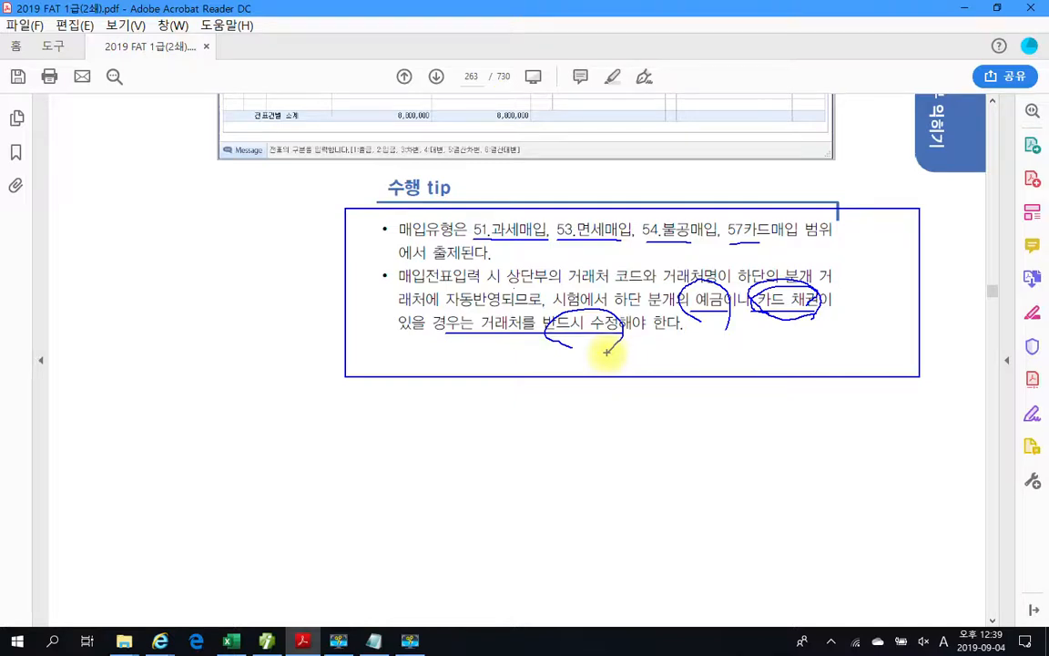
key(Escape)
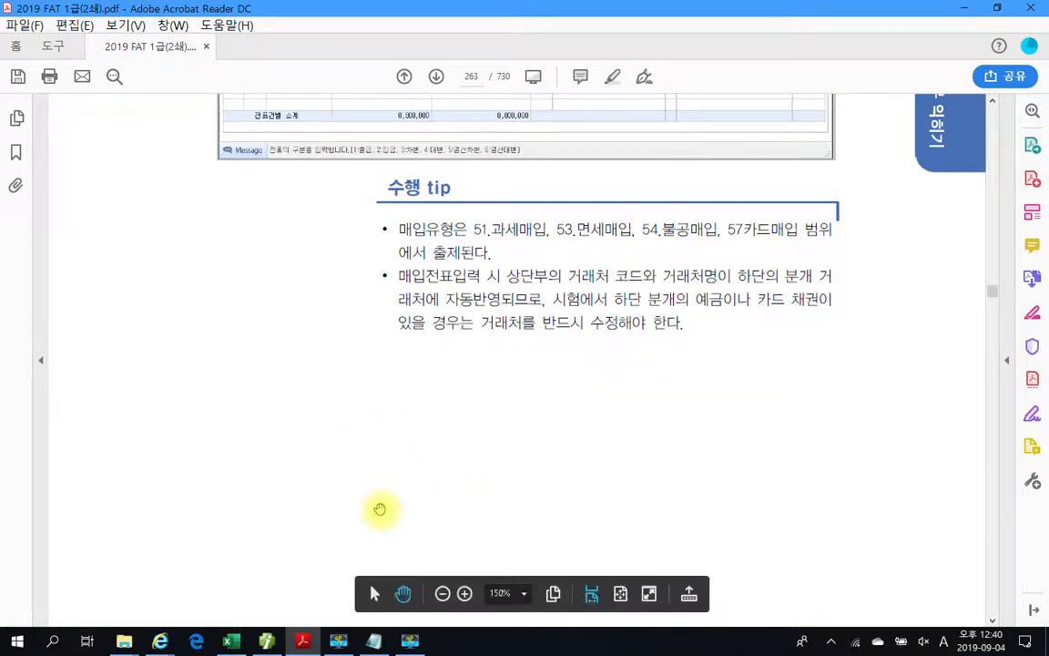
- Go to section 05 부가가치세 부속서류 on page 264 and select the heading 세금계산서합계표 to point it out
scroll(380, 508, down, 10)
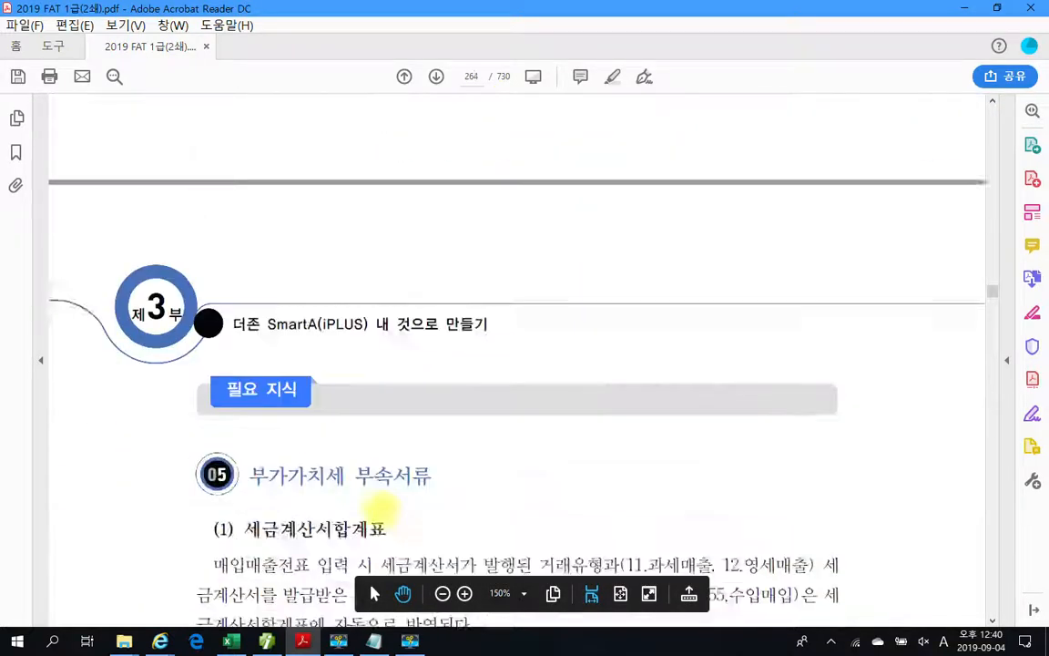
scroll(380, 508, down, 5)
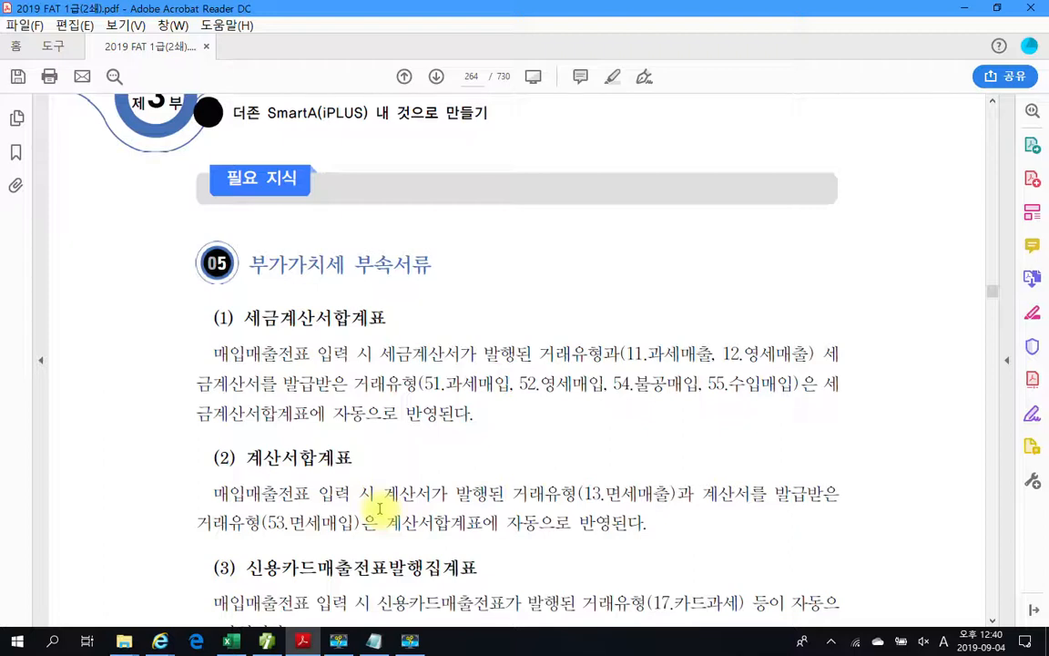
scroll(380, 508, down, 1)
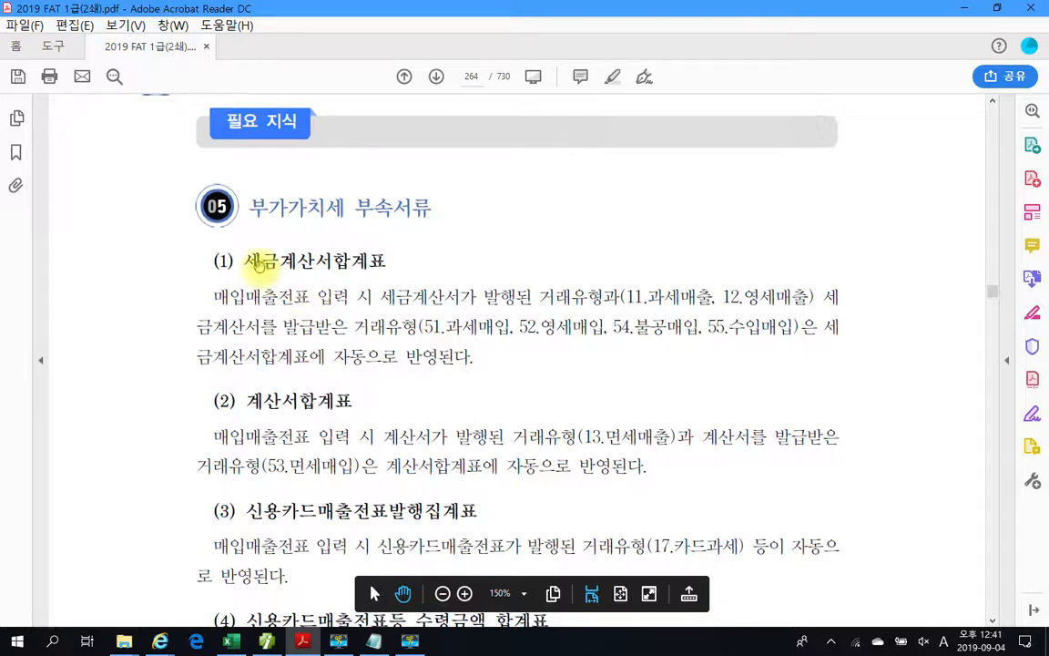
drag(246, 262, 387, 262)
click(355, 307)
scroll(328, 328, down, 2)
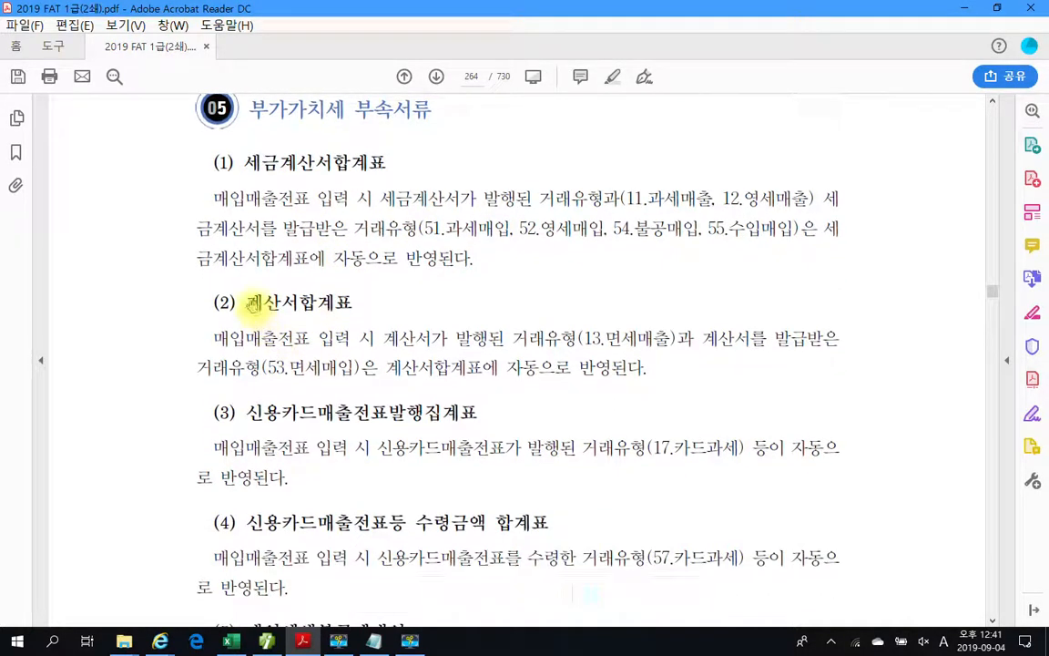
- Select the headings 계산서합계표 and 신용카드매출전표발행집계표 one after the other to point them out
drag(246, 302, 353, 302)
scroll(360, 333, down, 3)
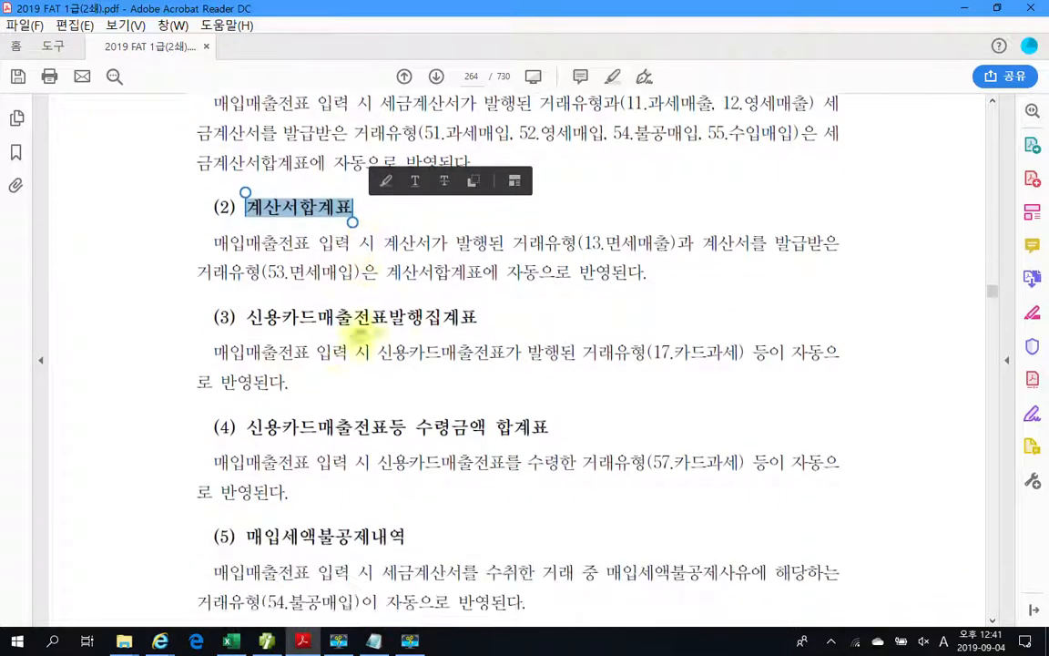
click(276, 302)
drag(244, 276, 475, 277)
scroll(393, 316, down, 3)
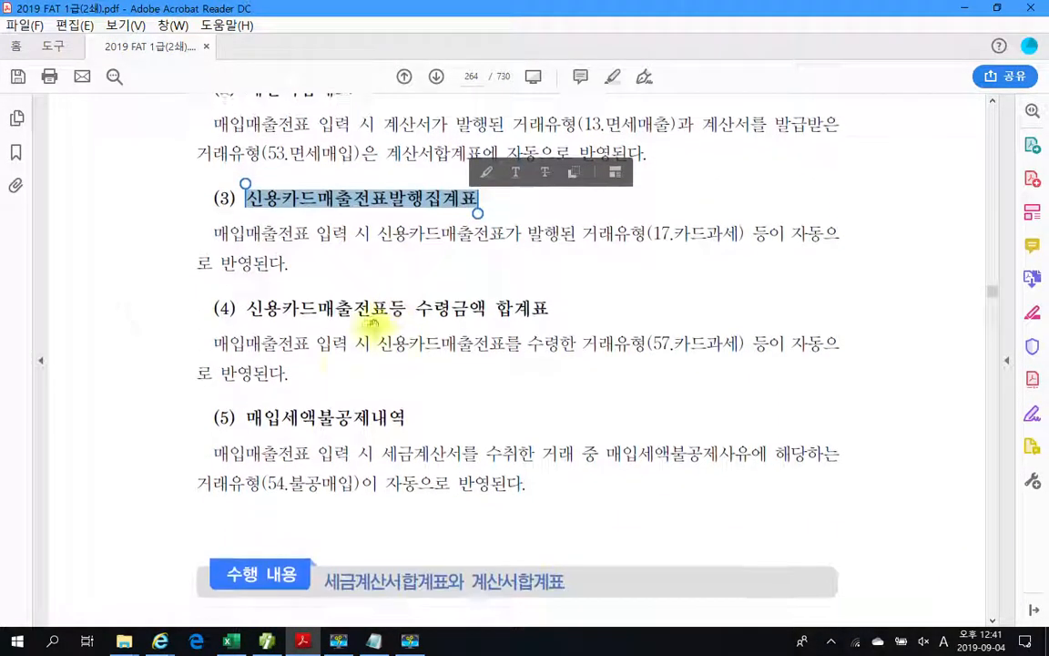
- Select the headings 신용카드매출전표등 수령금액 합계표 and 매입세액불공제내역 one after the other
click(333, 311)
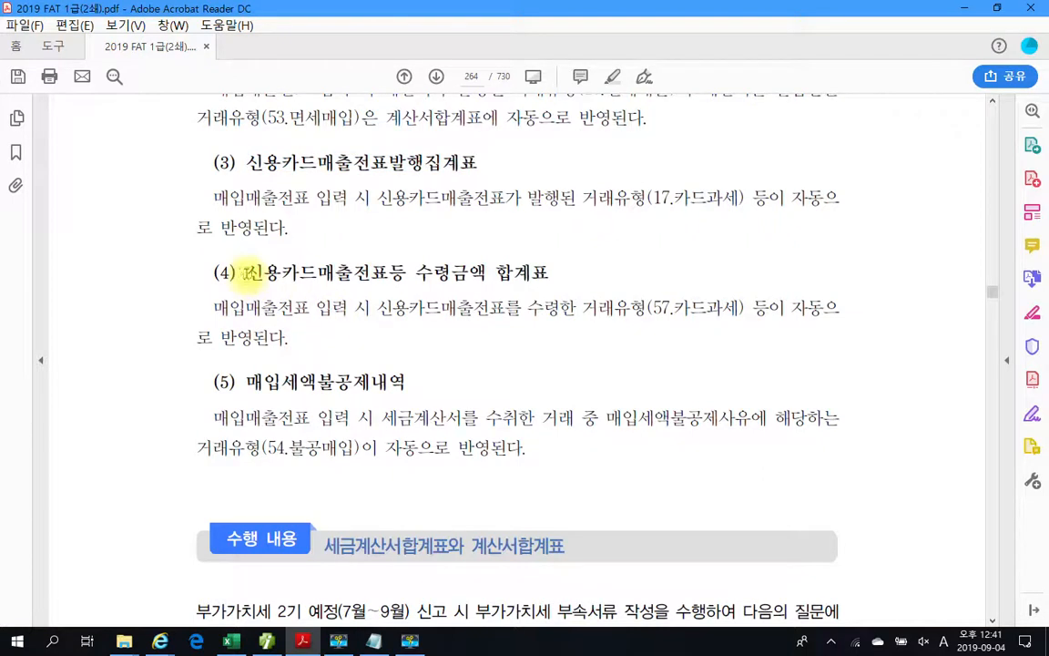
drag(244, 274, 546, 278)
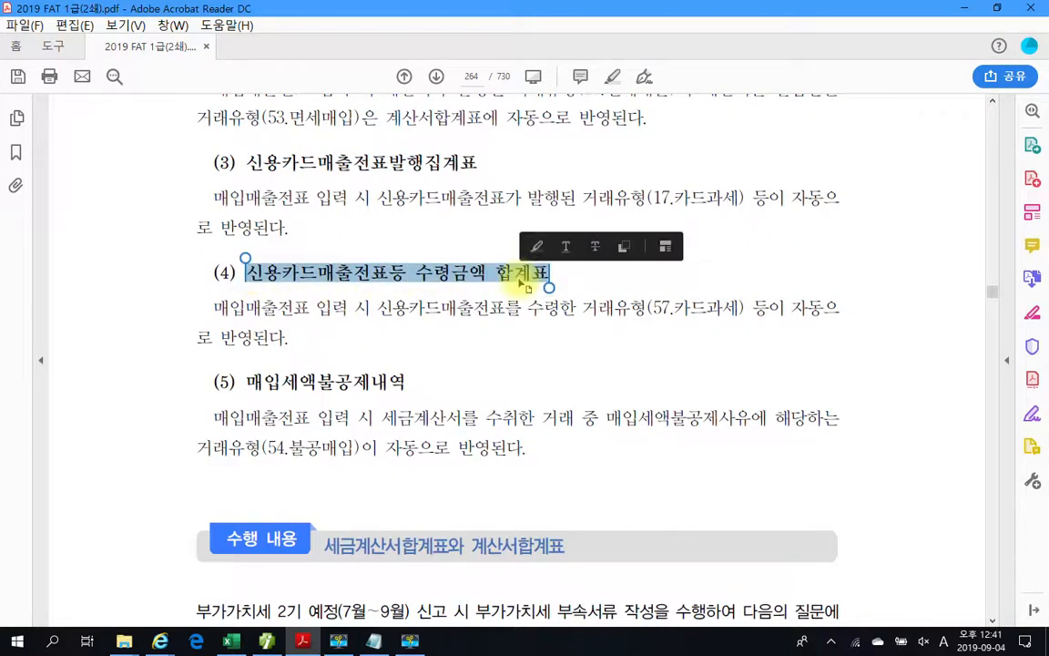
scroll(346, 379, down, 1)
click(324, 374)
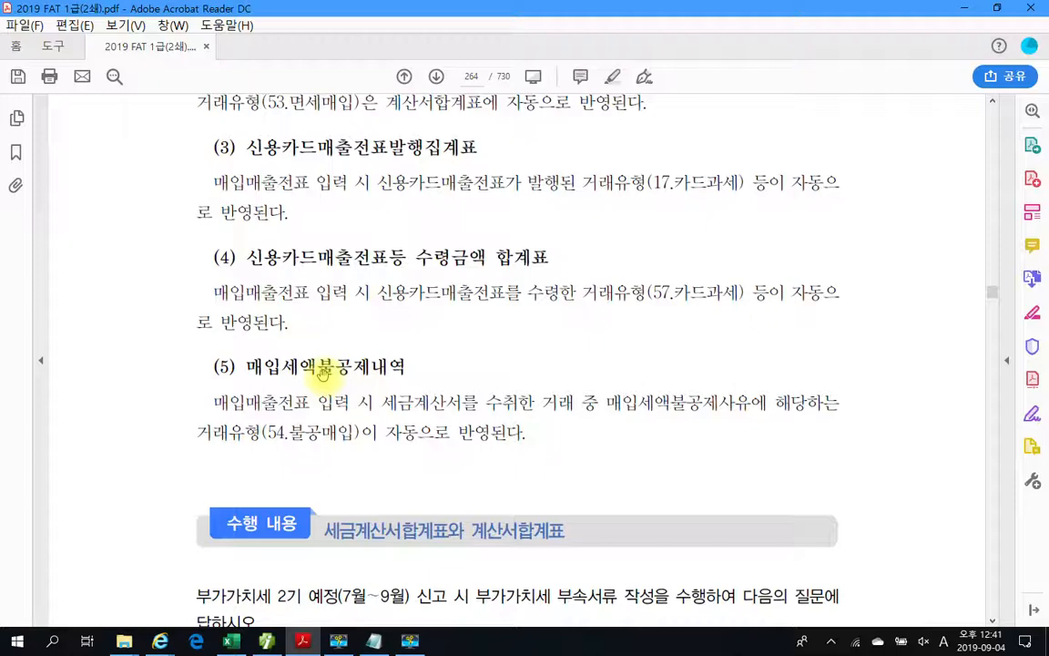
drag(242, 367, 425, 383)
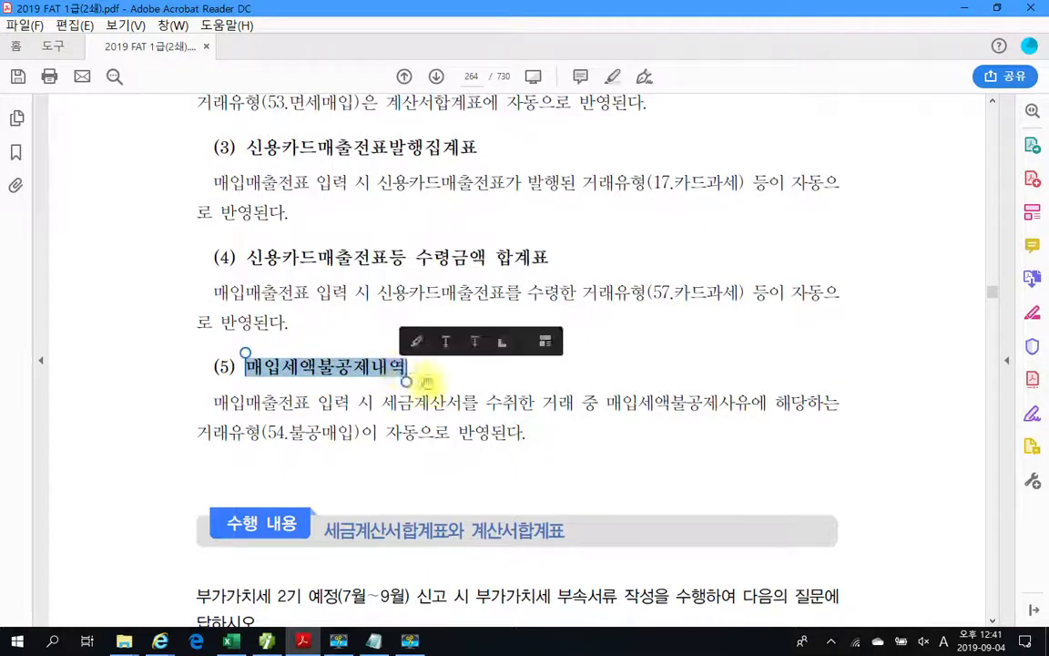
- Clear the text selection and reread the descriptions of the five VAT supporting documents in section 05
scroll(425, 383, up, 5)
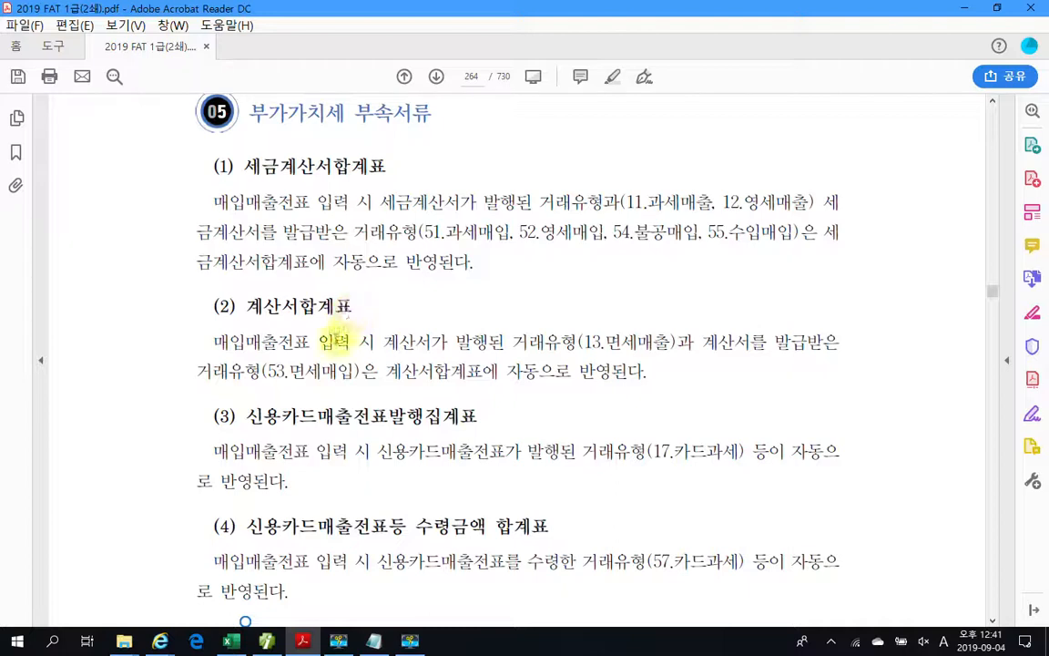
scroll(305, 301, down, 1)
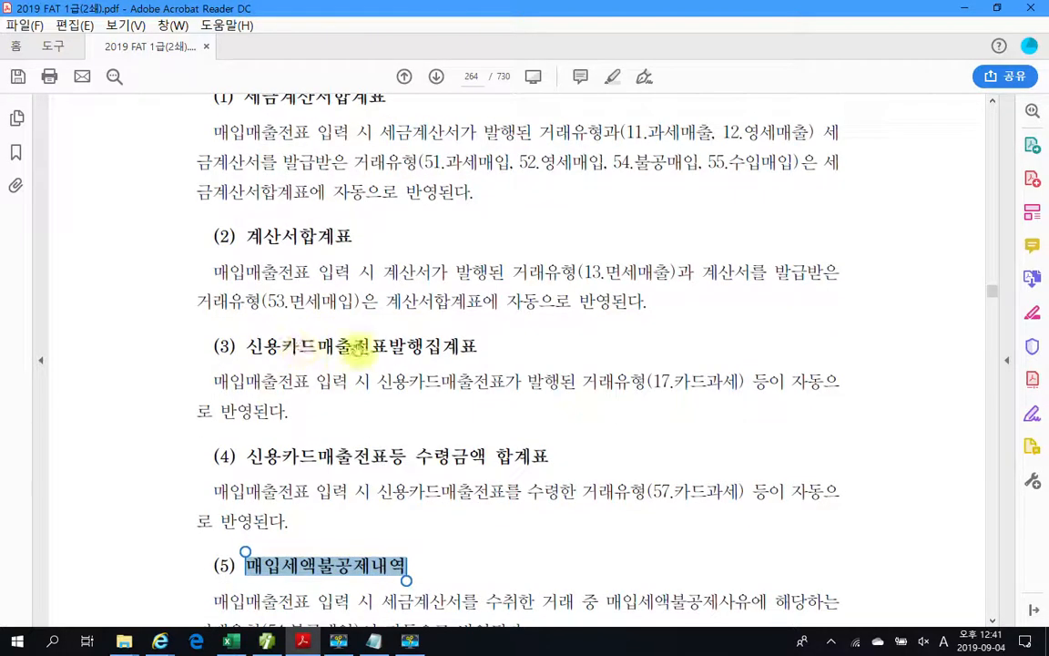
click(374, 346)
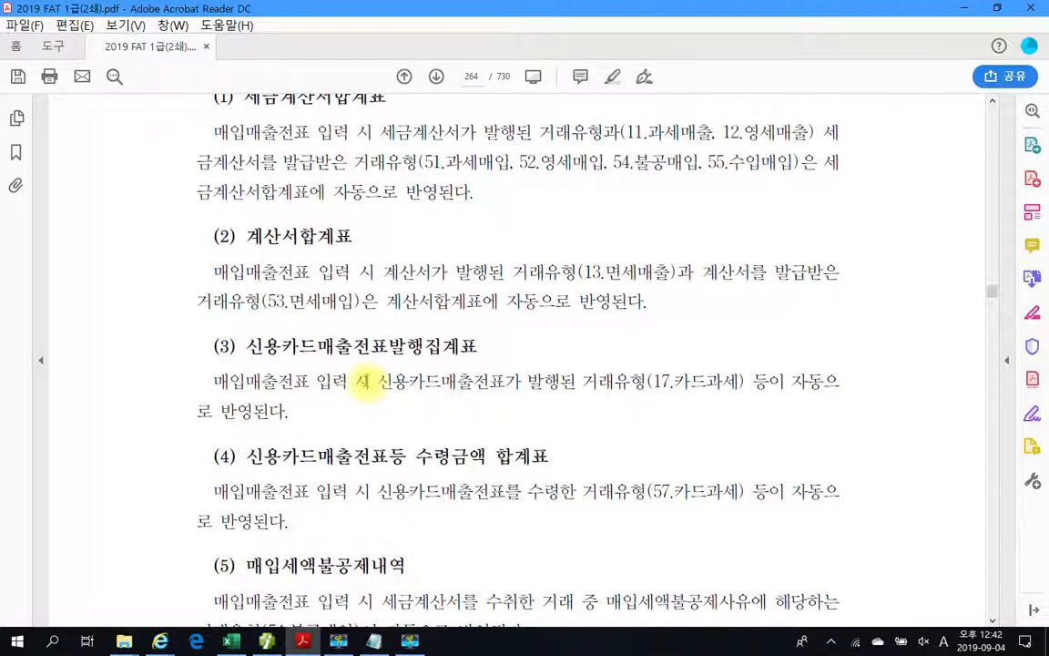
scroll(355, 387, down, 1)
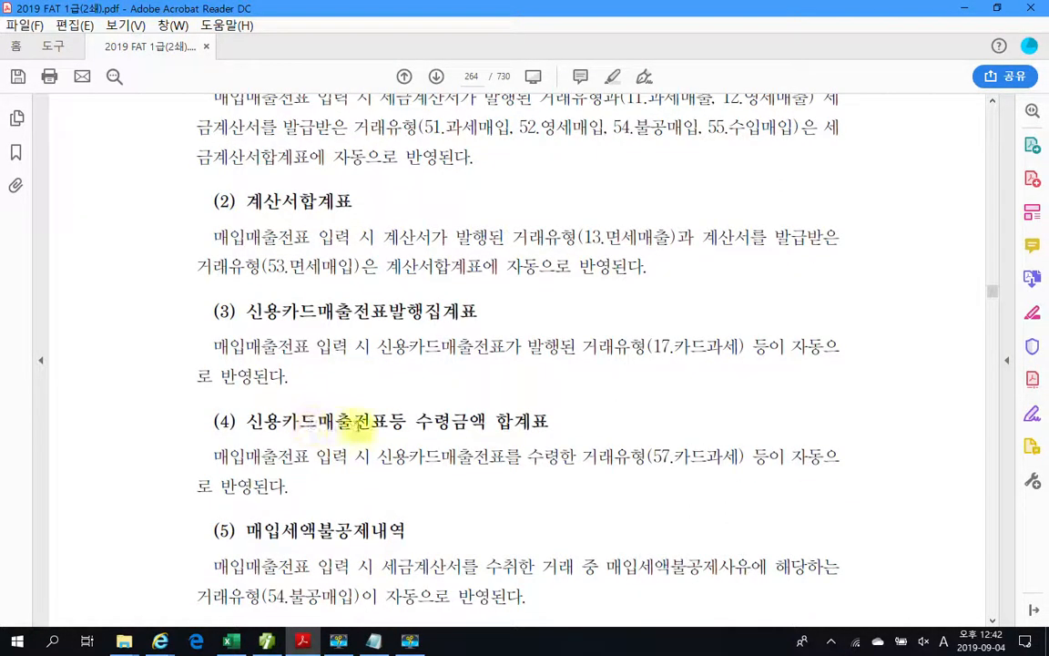
- Select 수령금액 합계표 in heading (4) and the heading 매입세액불공제내역 to point them out, clearing each selection
drag(414, 421, 547, 421)
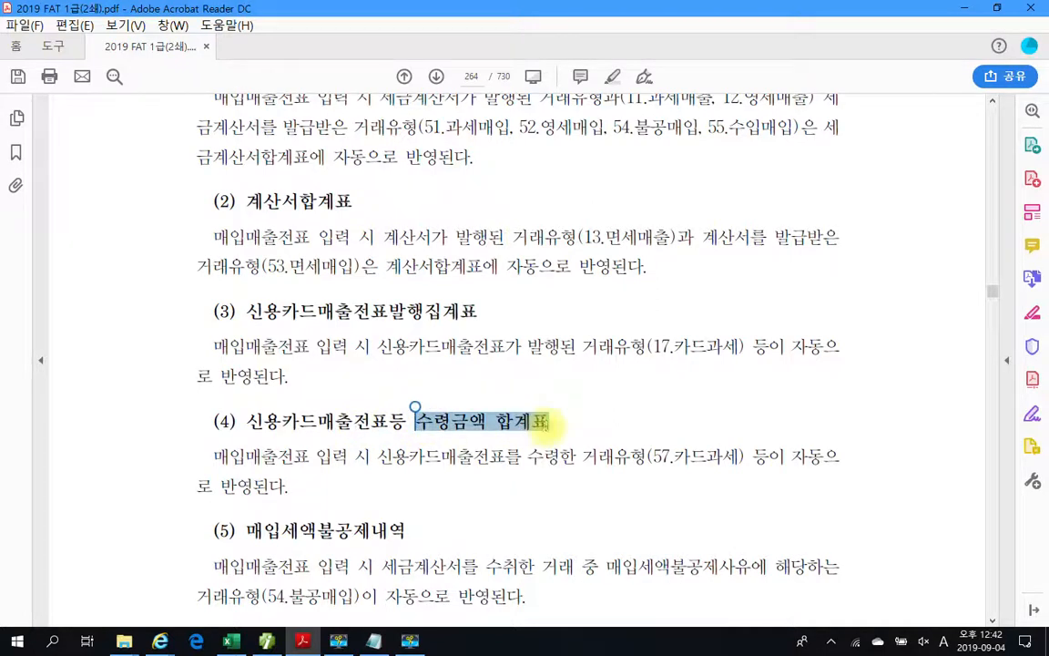
click(376, 421)
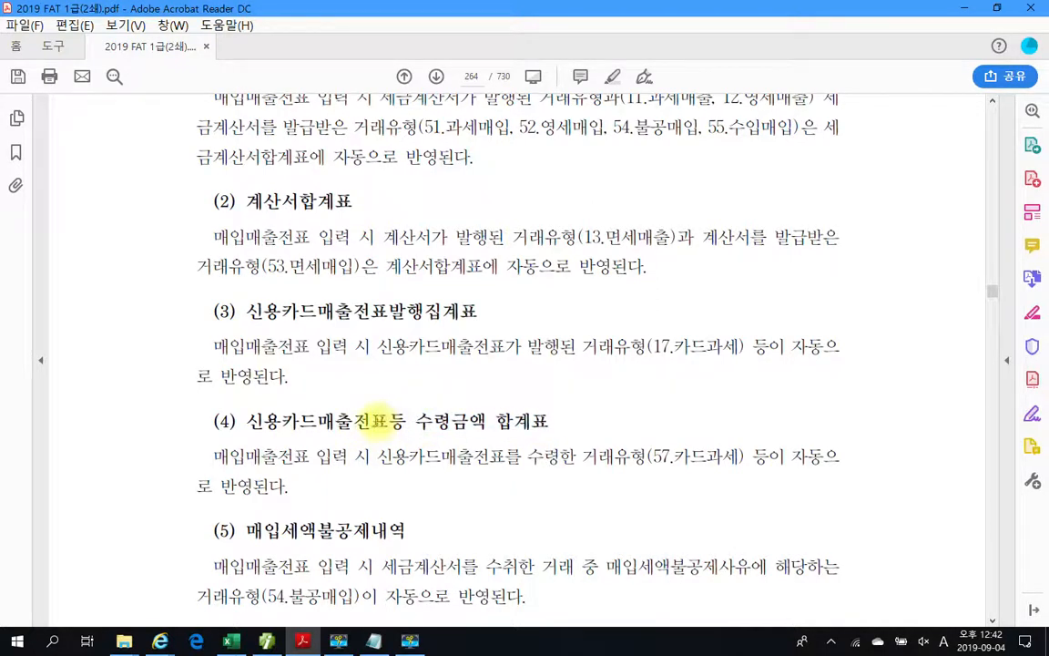
scroll(373, 422, down, 1)
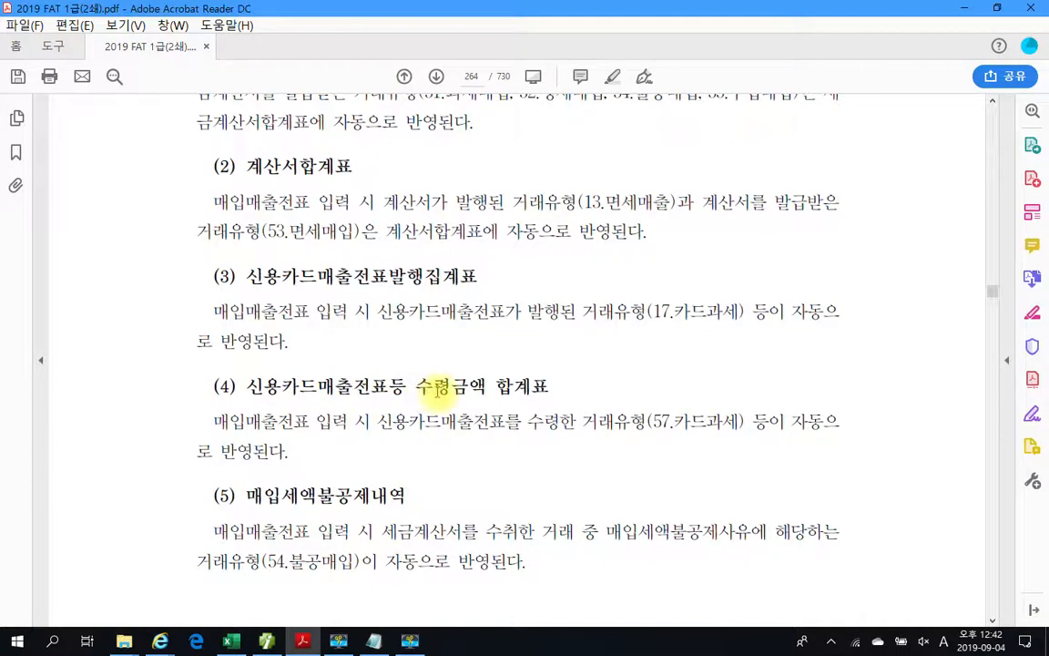
scroll(356, 441, down, 3)
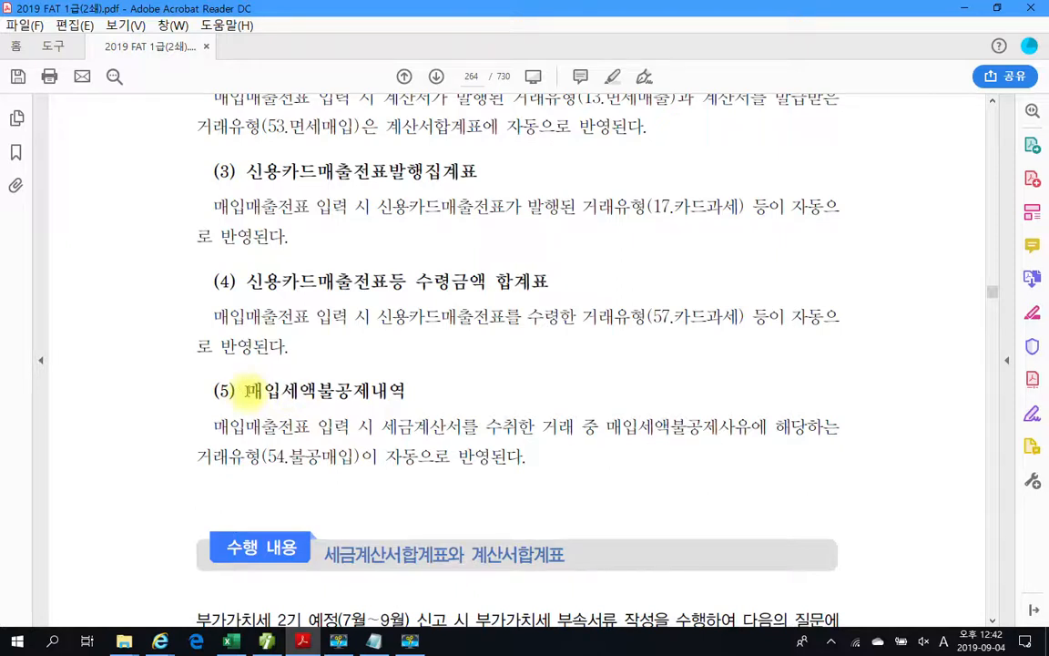
drag(251, 389, 422, 392)
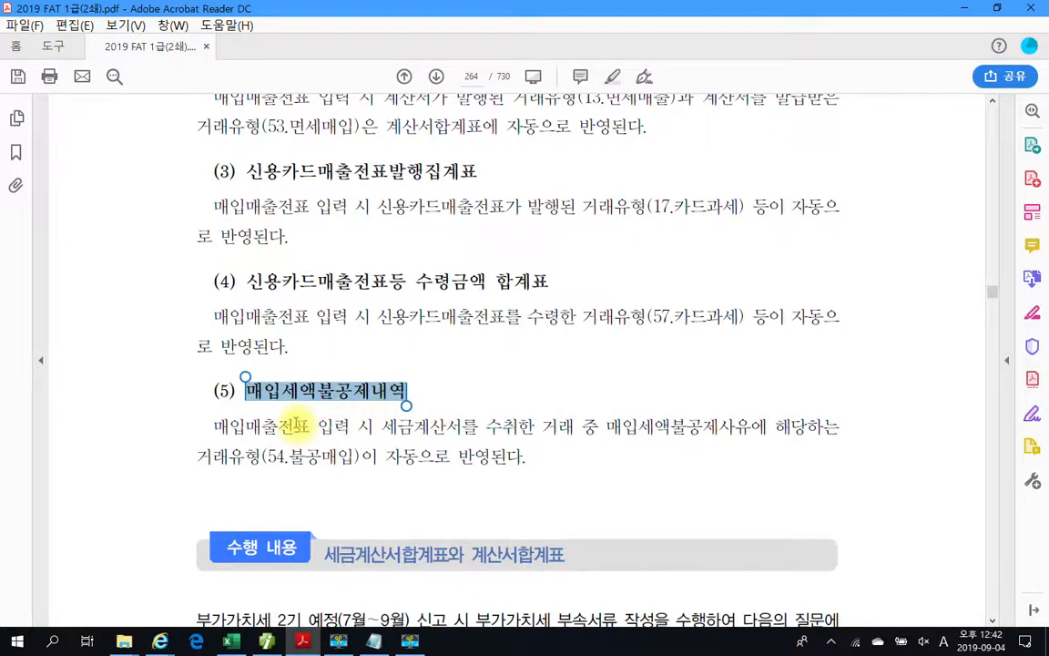
click(293, 425)
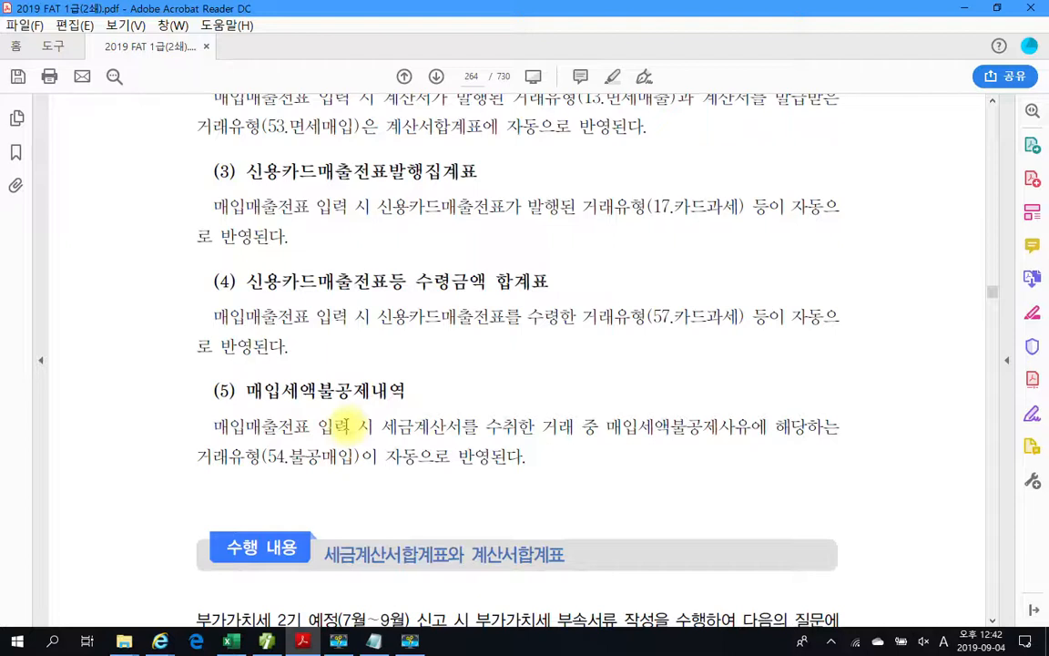
- Review the five supporting-document descriptions again and go to the exercise 세금계산서합계표와 계산서합계표 at the end of page 264
scroll(346, 424, down, 5)
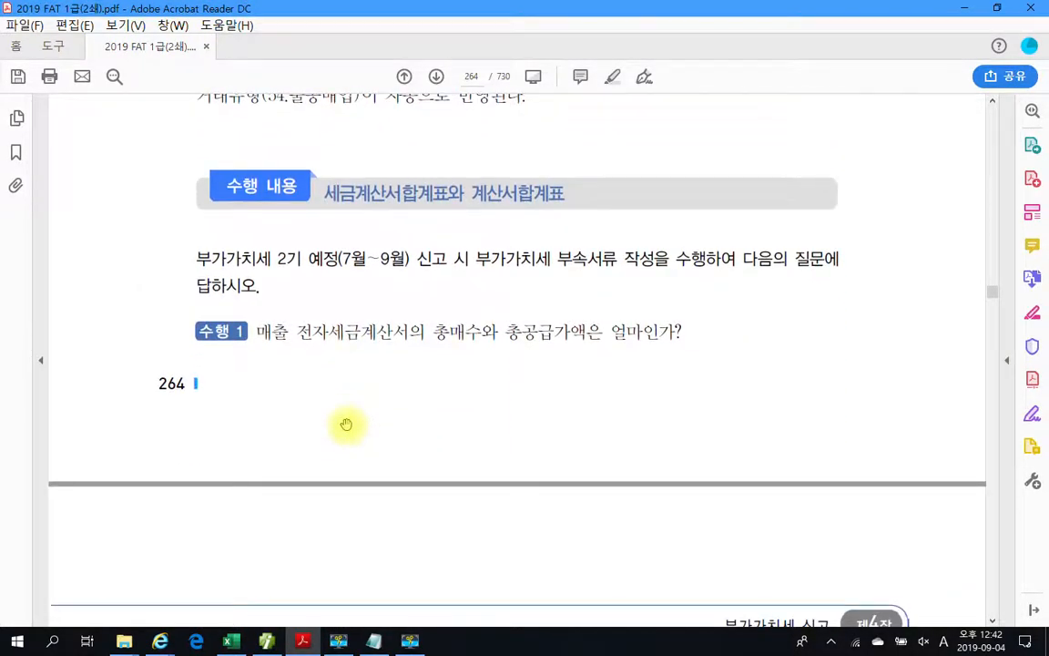
scroll(346, 425, up, 8)
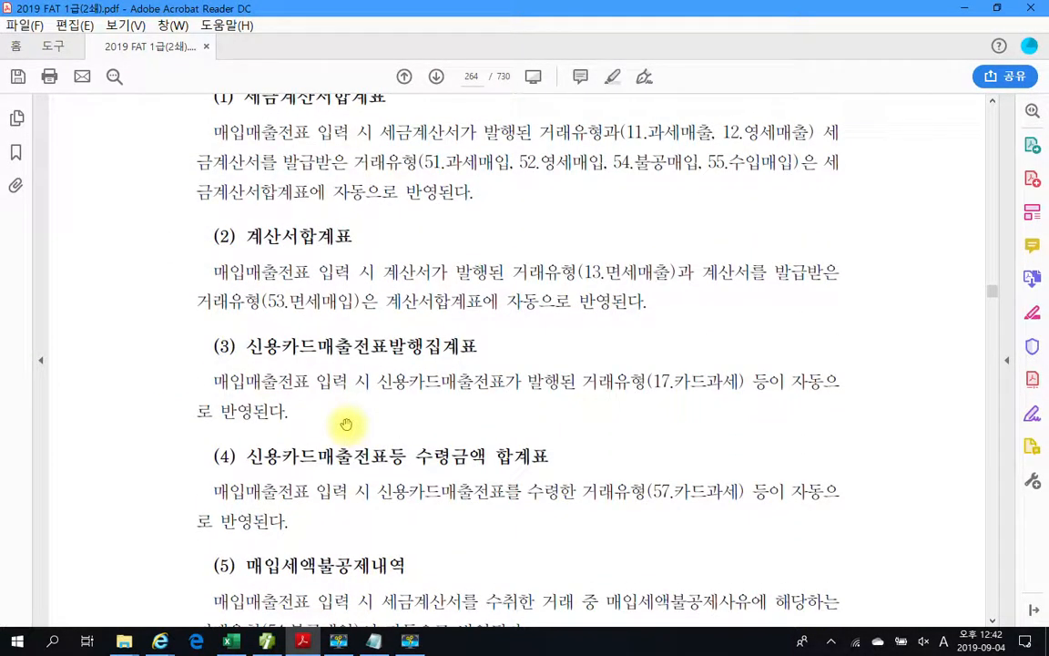
scroll(346, 424, up, 1)
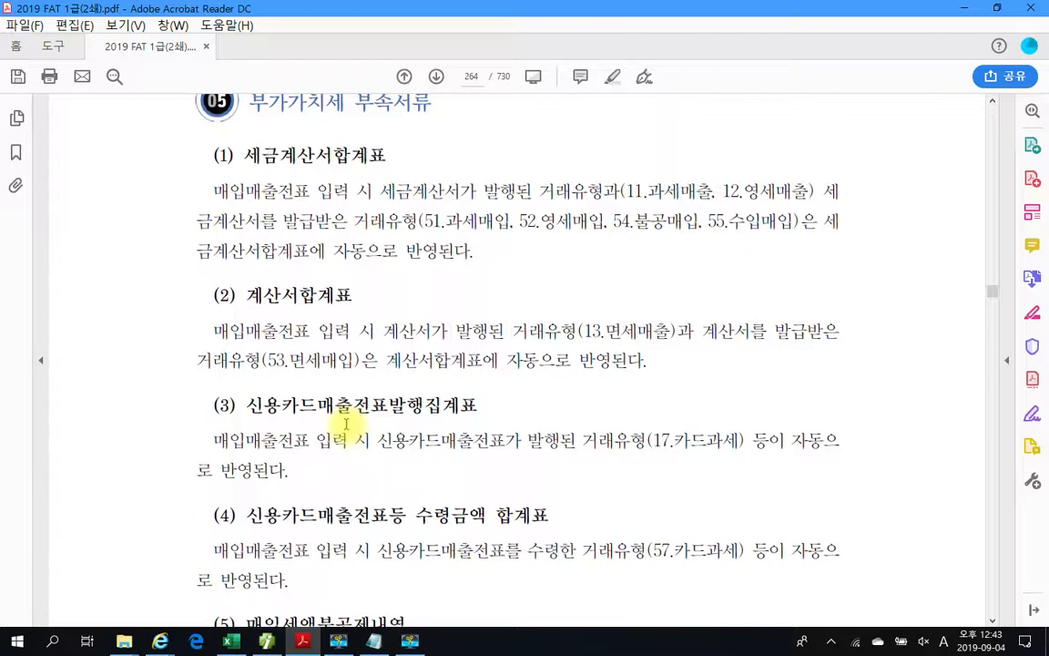
scroll(346, 424, down, 10)
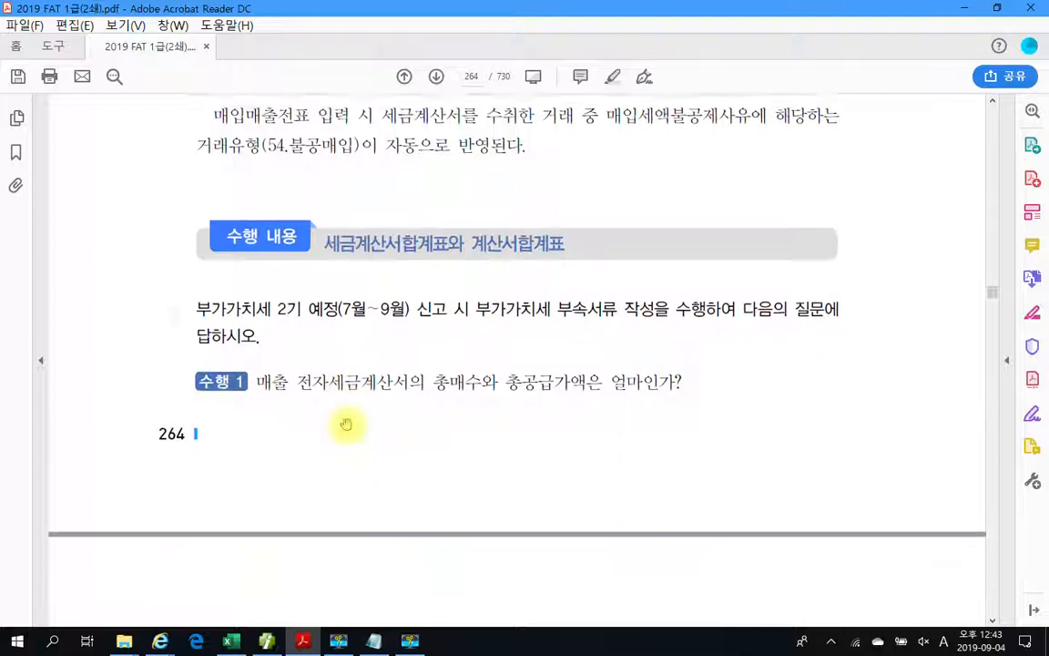
scroll(346, 423, up, 2)
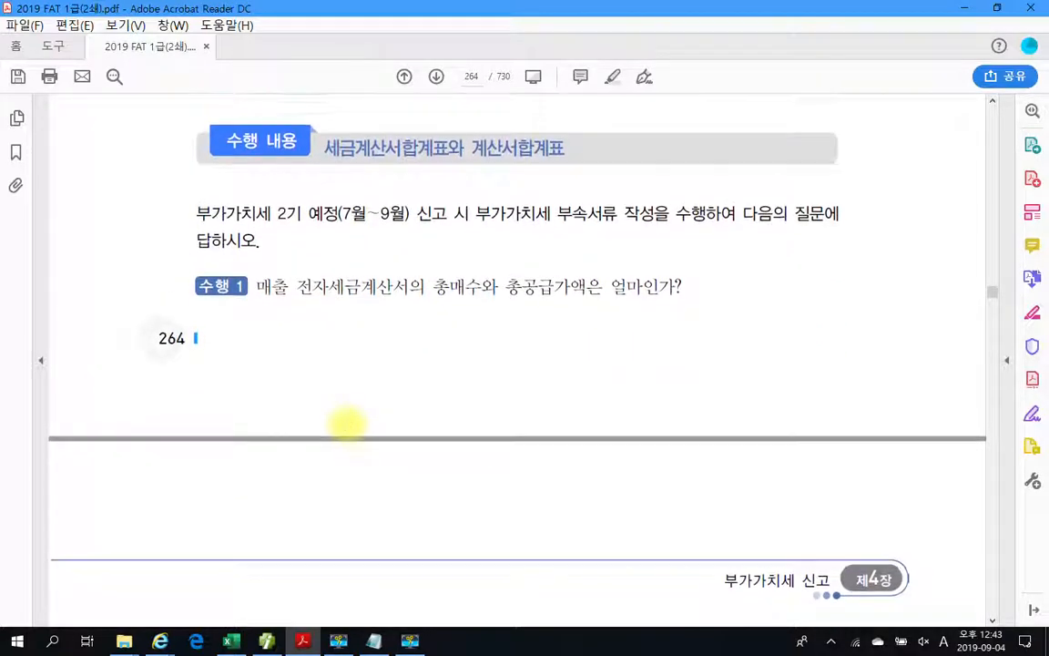
scroll(346, 424, down, 1)
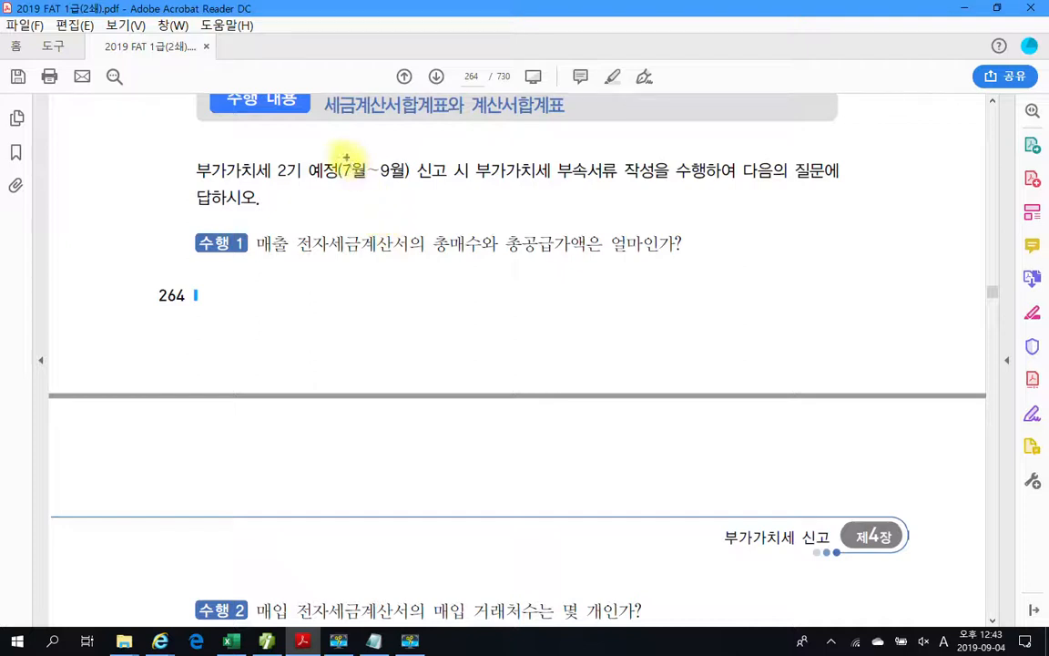
- Box and cross out the period 7월~9월, underline 2기 예정 and the 신고 시 wording with the screen pen, and clear the marks
drag(338, 157, 406, 186)
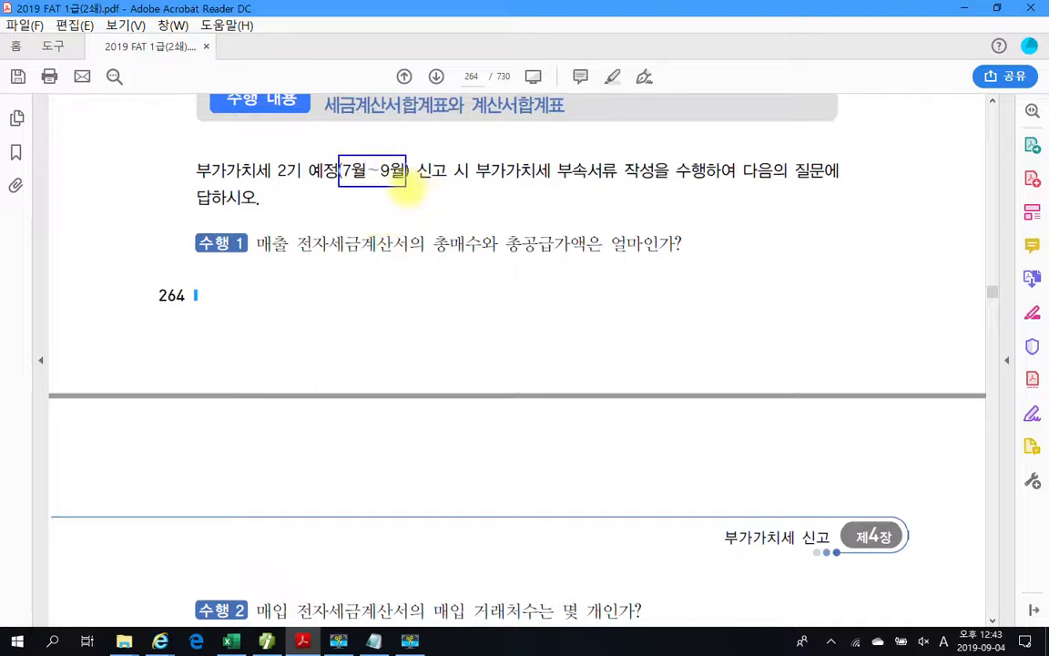
mouse_move(416, 150)
mouse_down()
mouse_move(369, 183)
mouse_move(398, 193)
mouse_up()
drag(264, 186, 341, 186)
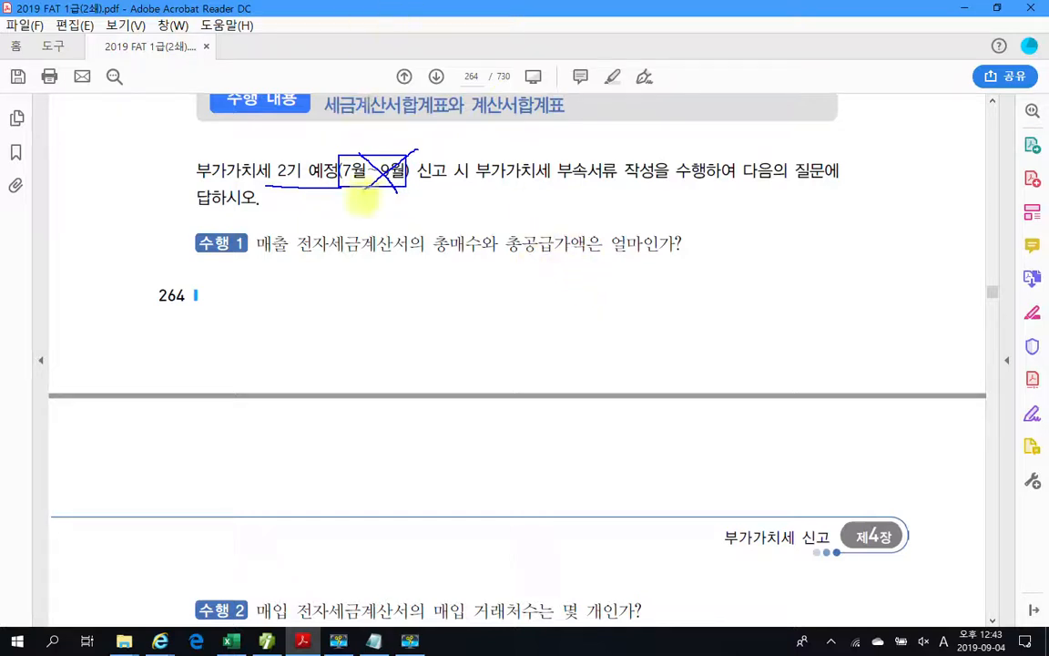
drag(419, 185, 525, 185)
key(Escape)
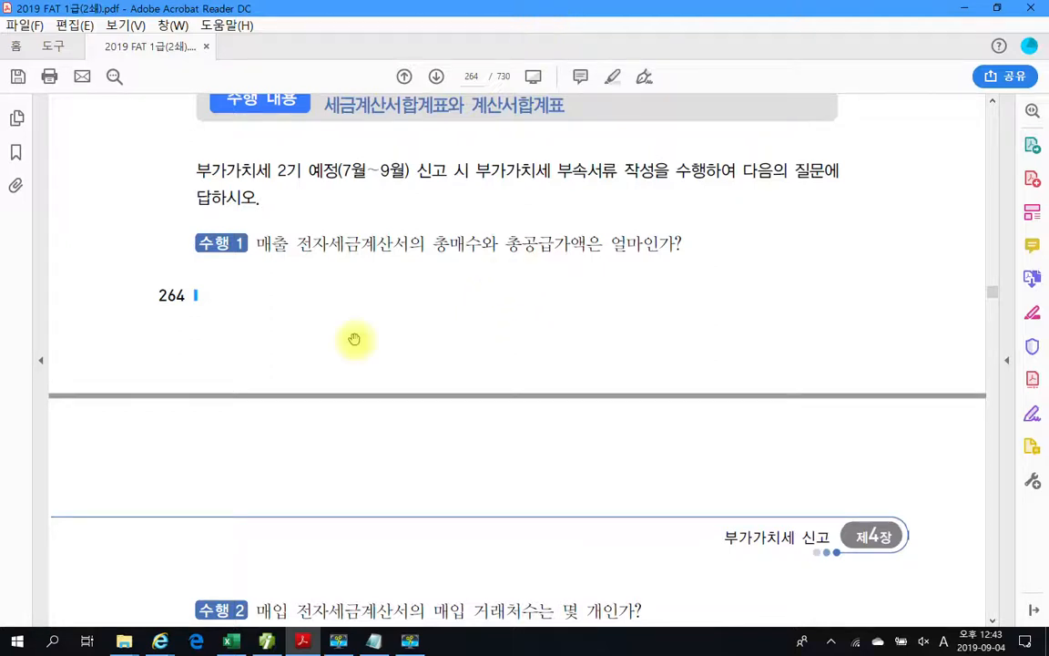
- Highlight the phrase 총매수와 총공급가액은 in question 수행 1
scroll(310, 273, down, 1)
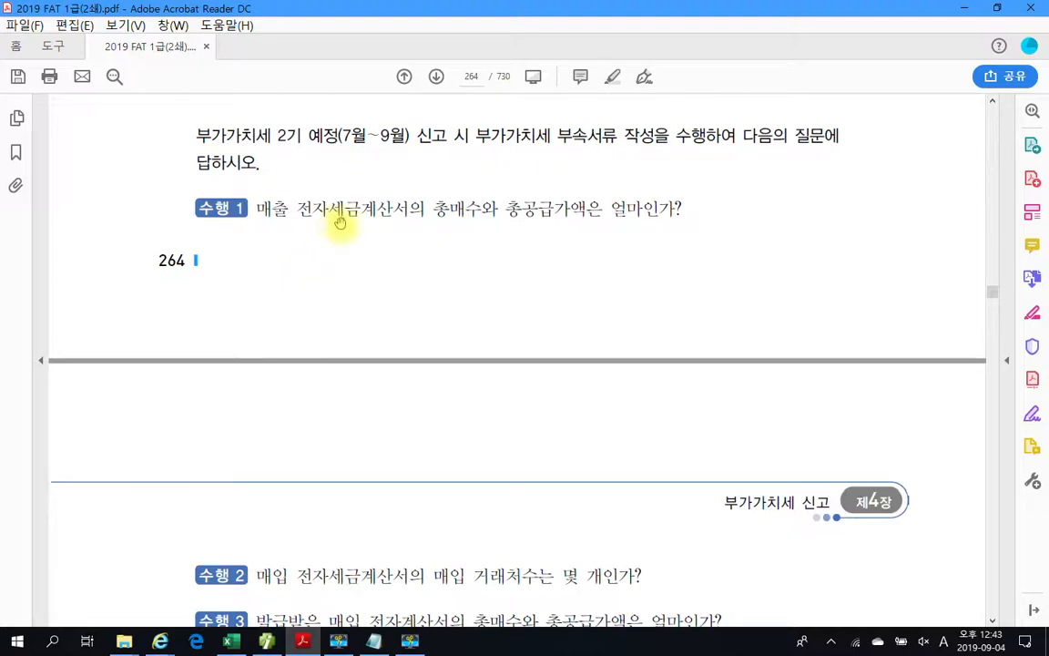
drag(431, 210, 557, 212)
right_click(558, 213)
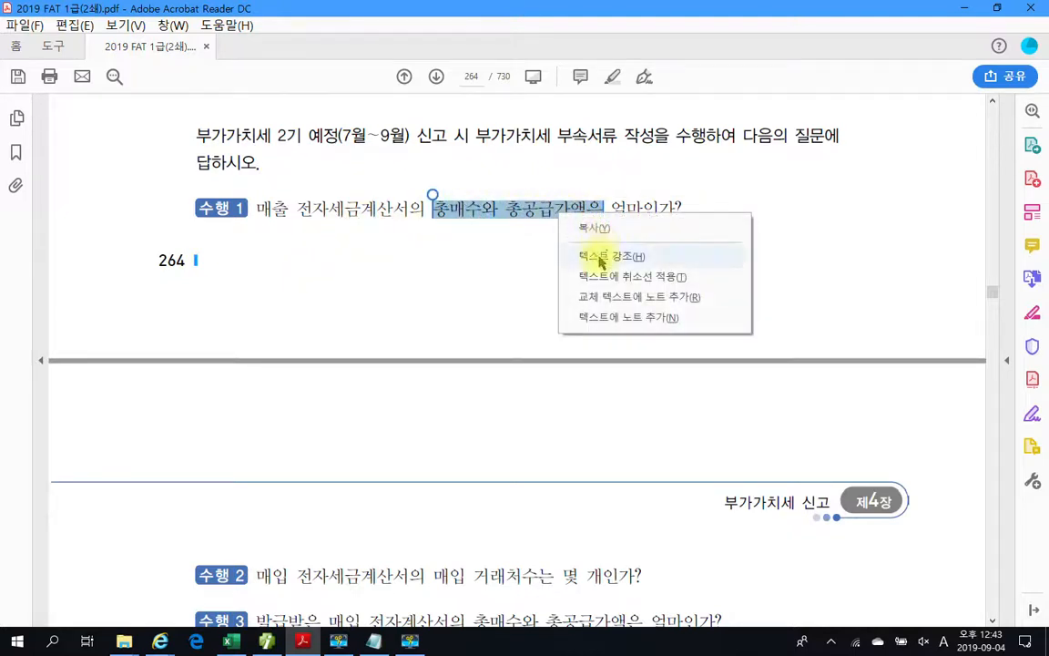
click(598, 258)
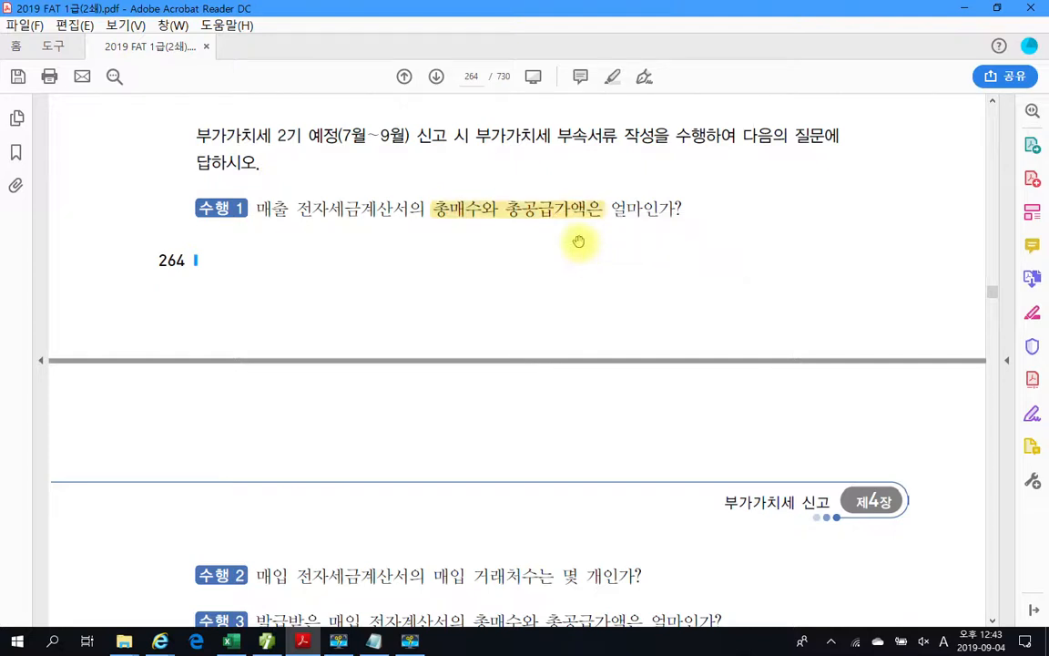
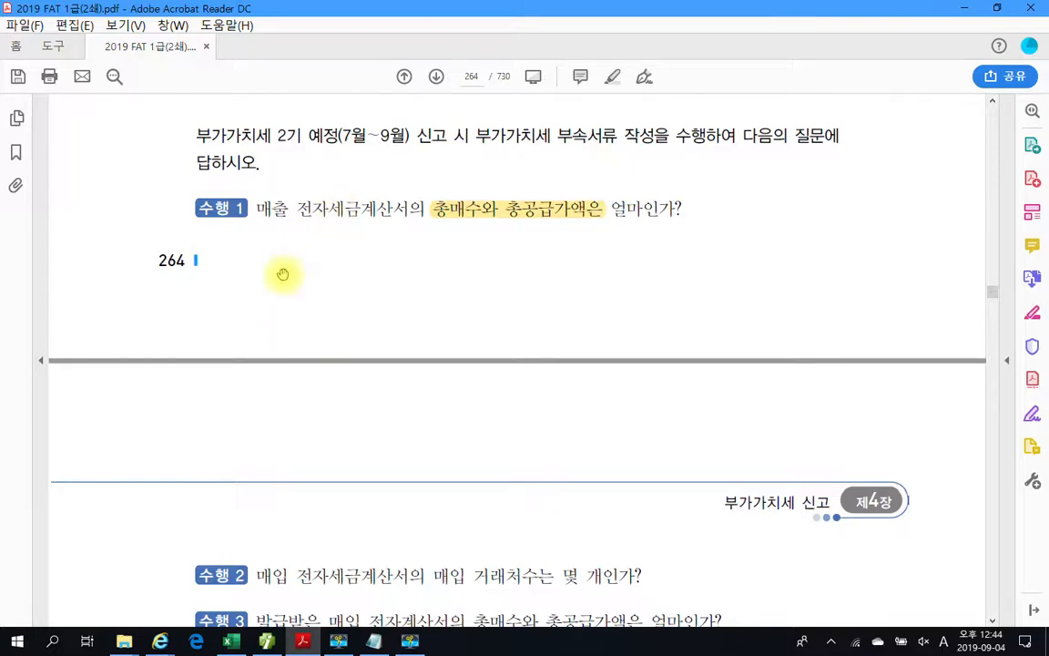
- Switch to Smart A and close the 매입매출전표입력 and 일반전표입력 screens
click(266, 642)
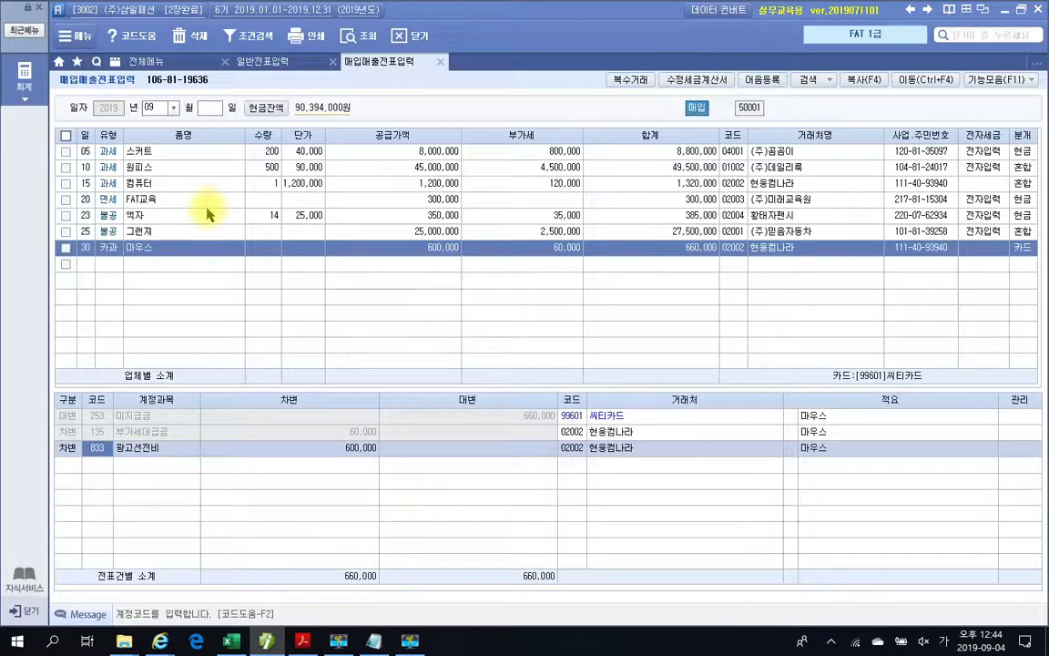
click(439, 62)
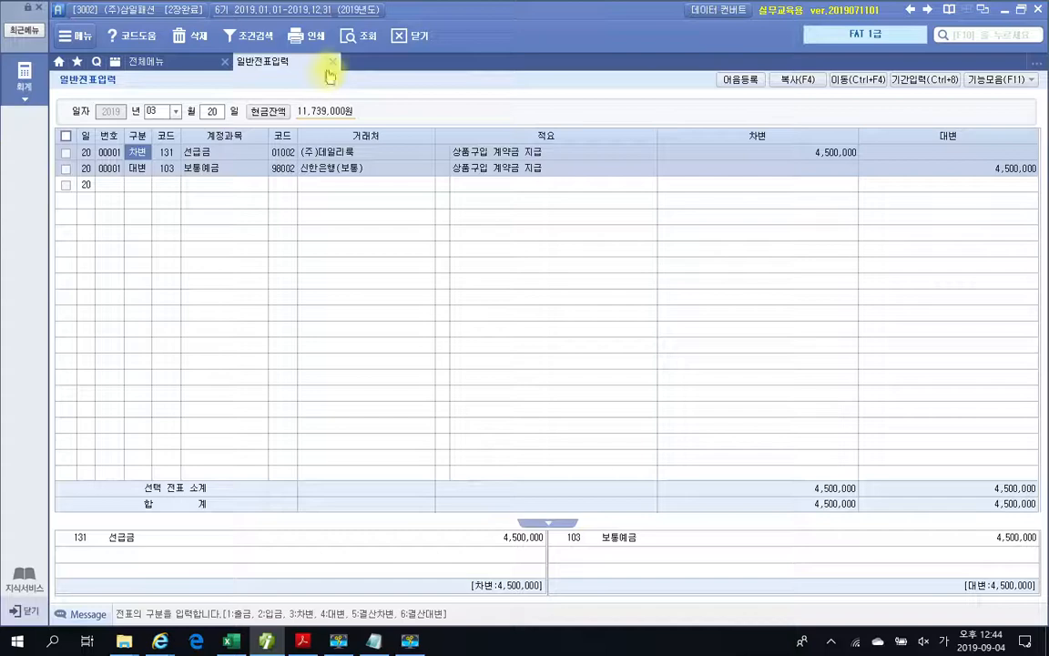
click(333, 62)
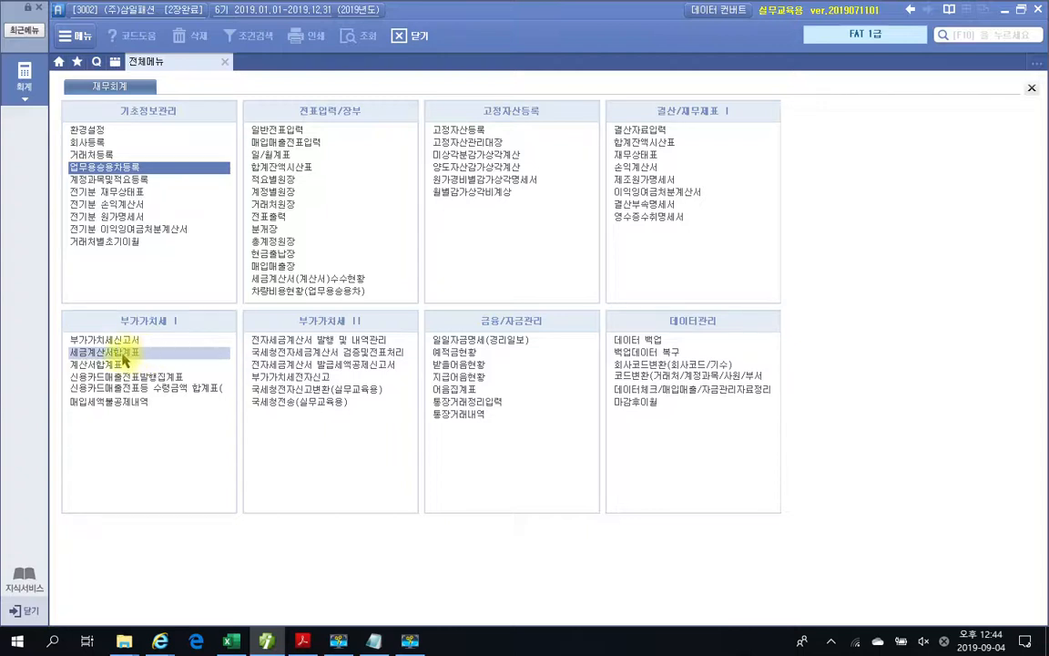
- Open 세금계산서합계표 and retrieve the data for months 07 to 09 of 2019 with filing type 1.정기
click(127, 353)
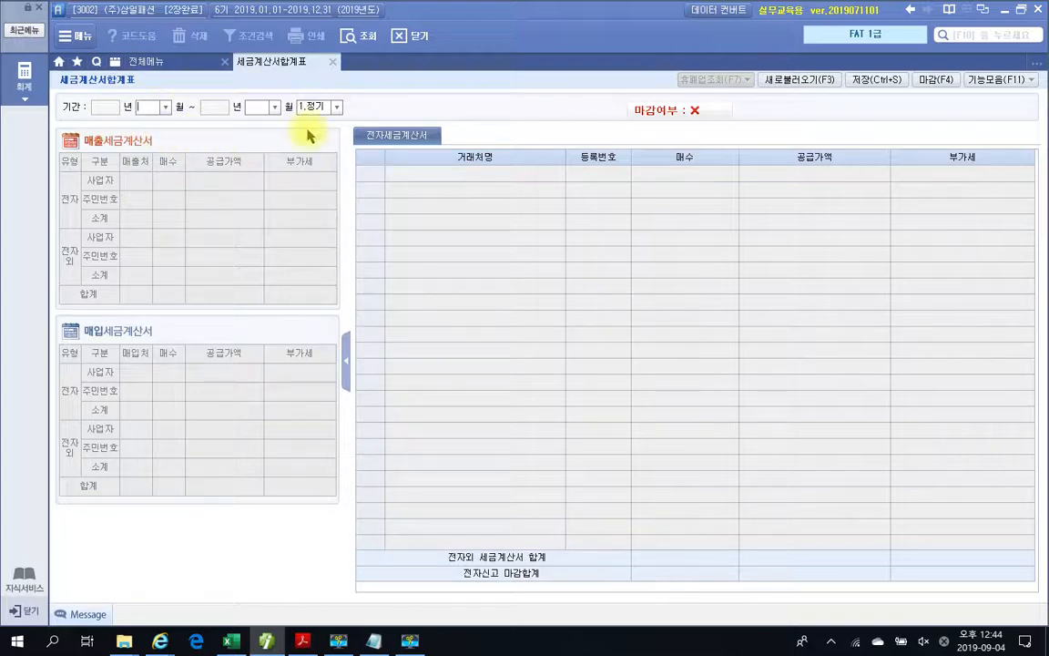
text(07)
key(Return)
text(09)
key(Return)
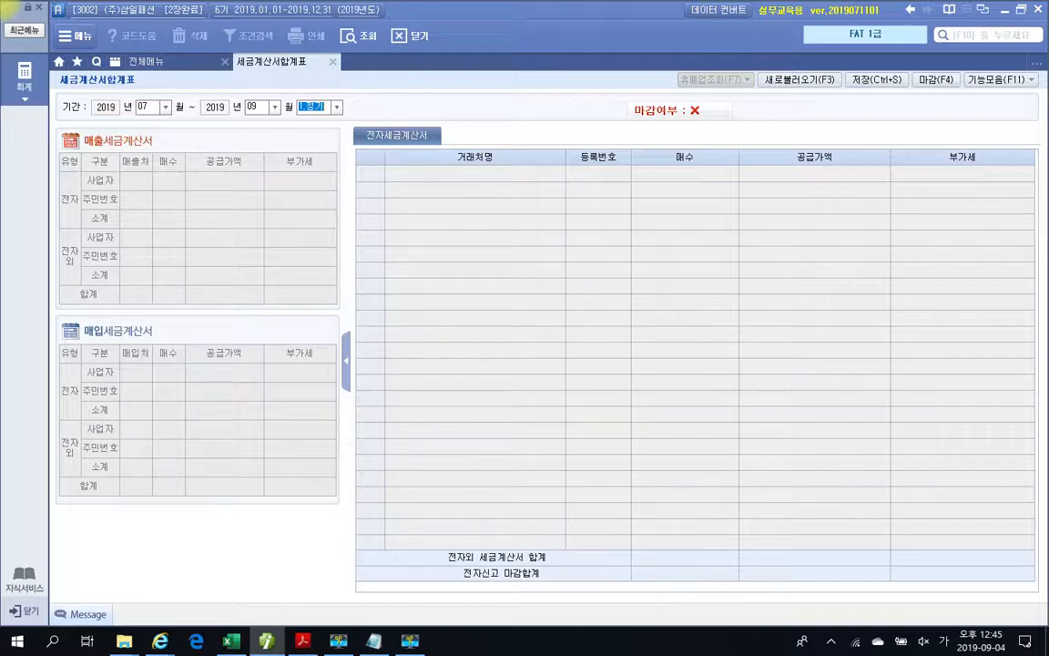
key(Return)
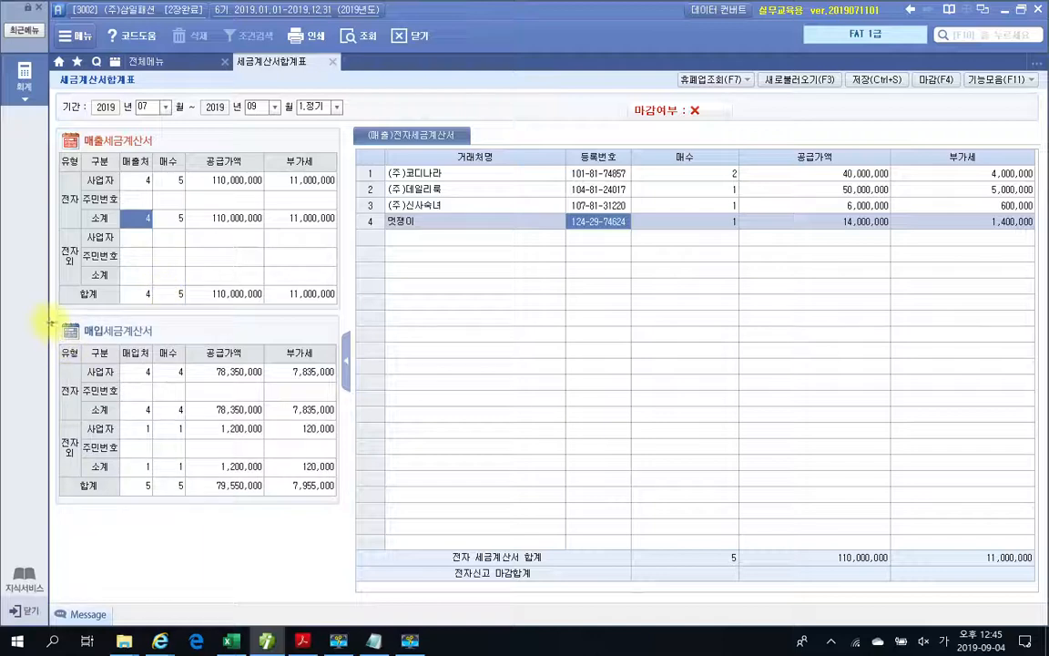
- Draw a line between the 매출세금계산서 and 매입세금계산서 tables, circle both titles with the screen pen, and clear the marks
mouse_move(32, 314)
mouse_down()
mouse_move(106, 304)
mouse_move(370, 311)
mouse_up()
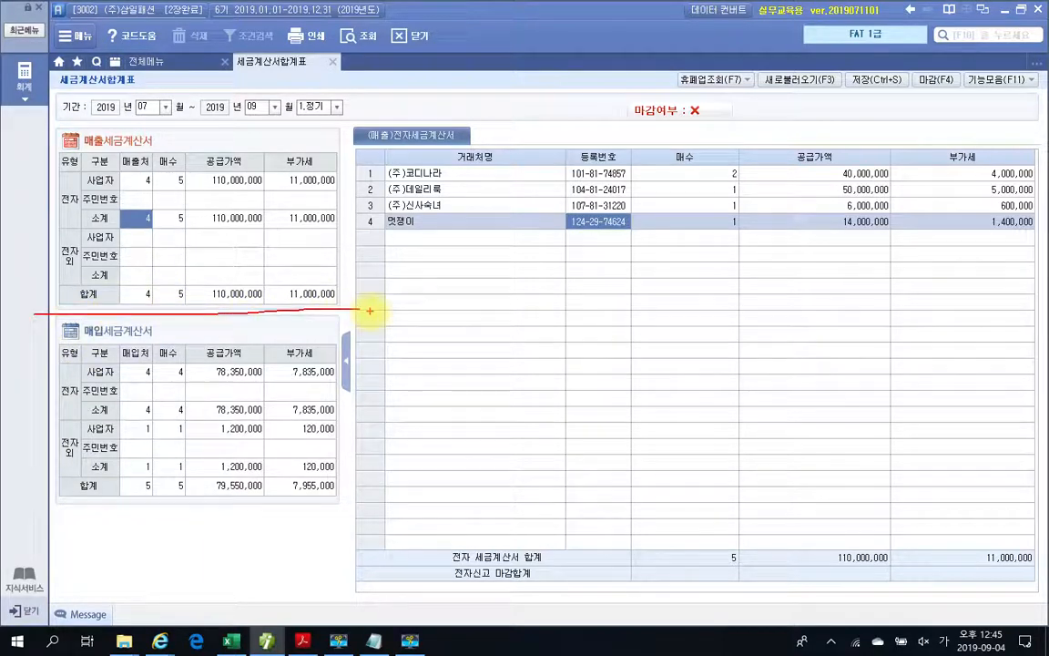
mouse_move(91, 120)
mouse_down()
mouse_move(64, 139)
mouse_move(100, 162)
mouse_up()
drag(88, 321, 107, 361)
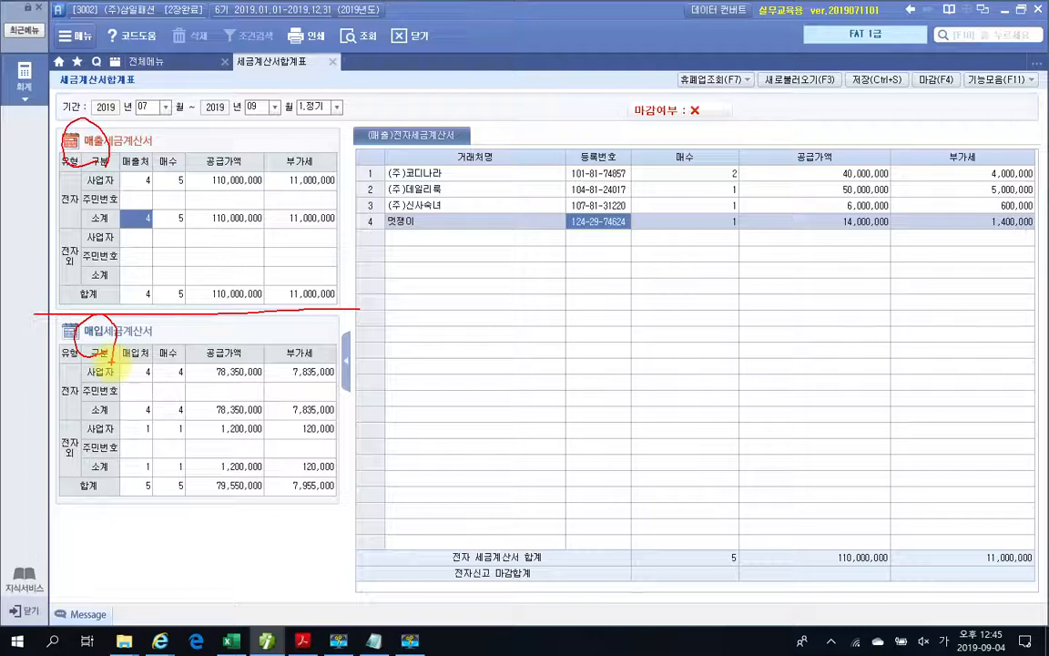
key(Escape)
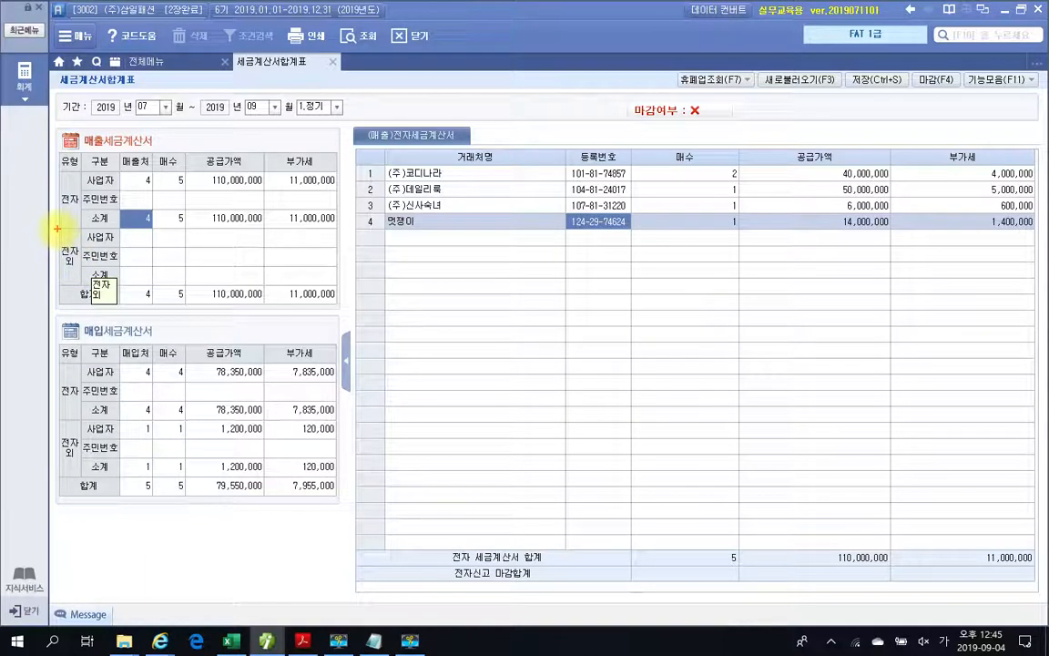
- Circle 전자 and 전자외 in the 매출세금계산서 table plus the electronic subtotal's 매수 and 공급가액, and clear the marks
mouse_move(36, 208)
mouse_down()
mouse_move(200, 234)
mouse_move(349, 239)
mouse_move(56, 206)
mouse_up()
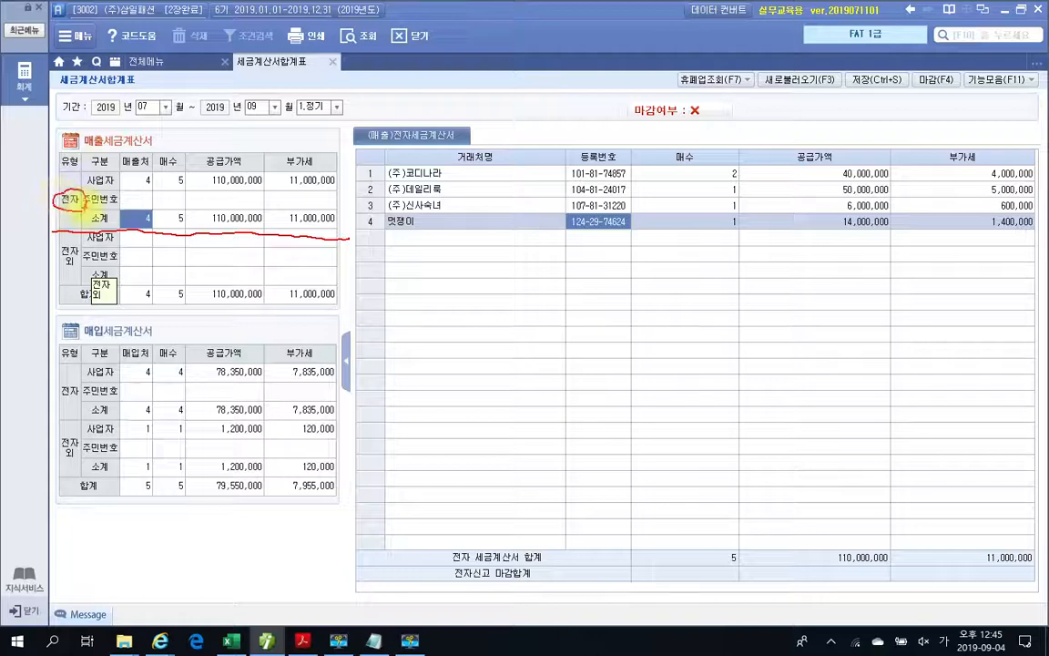
mouse_move(80, 246)
mouse_down()
mouse_move(63, 255)
mouse_move(73, 272)
mouse_up()
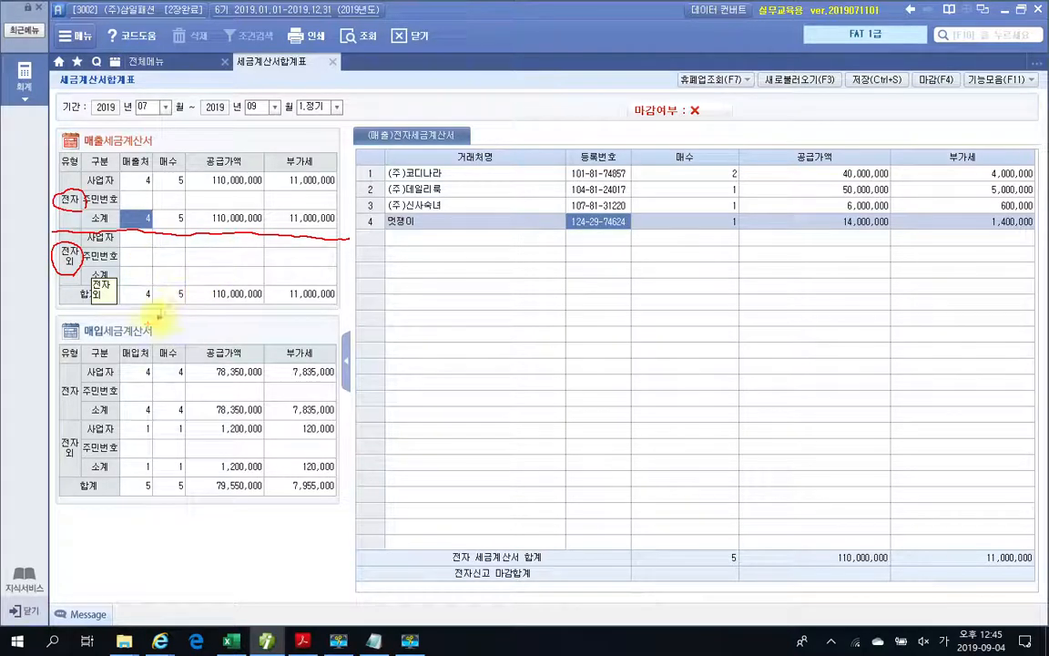
mouse_move(185, 208)
mouse_down()
mouse_move(171, 225)
mouse_move(199, 223)
mouse_up()
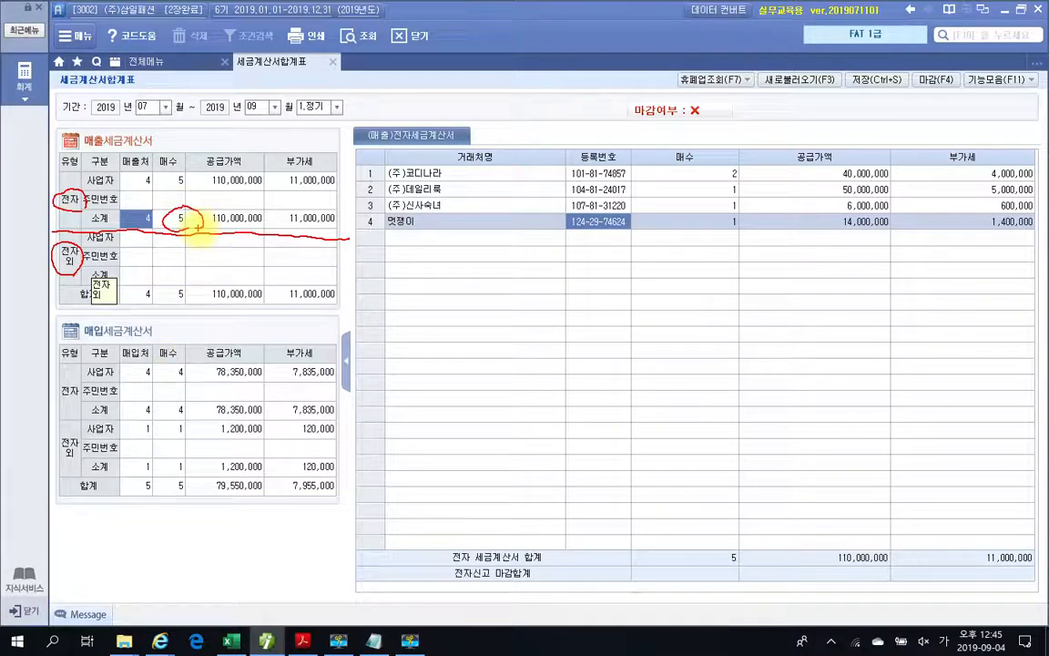
mouse_move(199, 219)
mouse_down()
mouse_move(248, 195)
mouse_move(272, 235)
mouse_up()
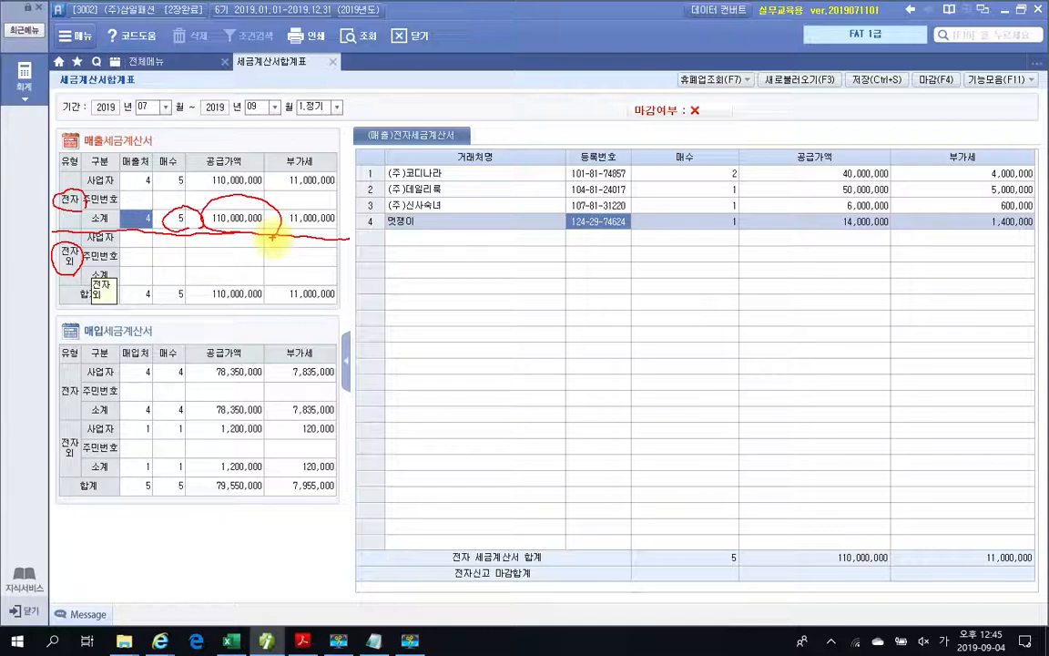
key(Escape)
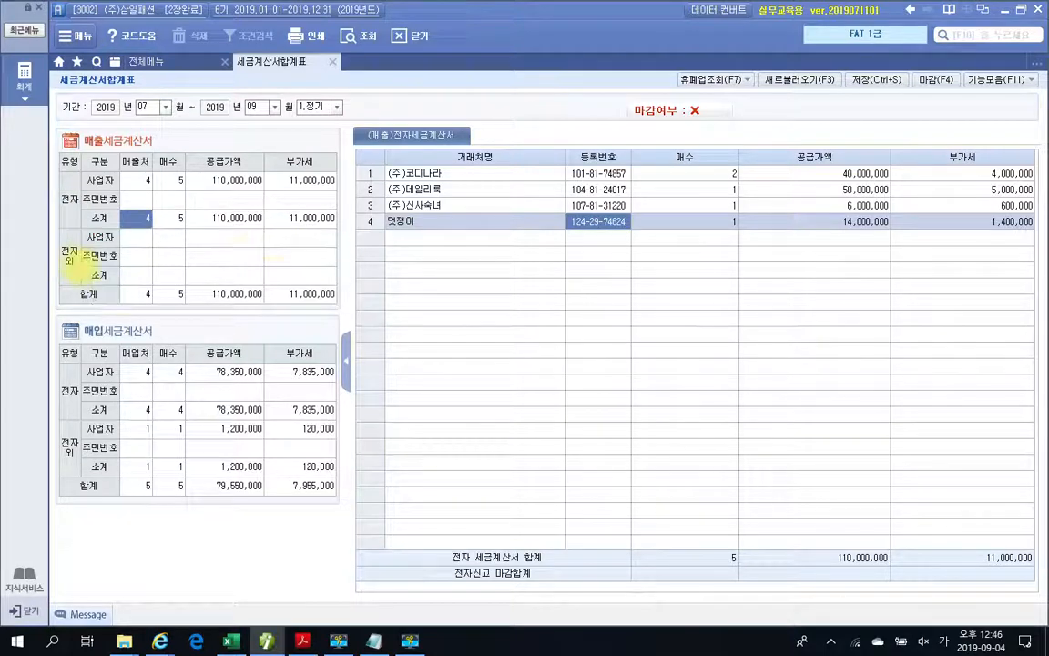
- Read question 수행 2 in the textbook PDF and return to the 세금계산서합계표 screen in Smart A
click(303, 641)
scroll(405, 433, down, 5)
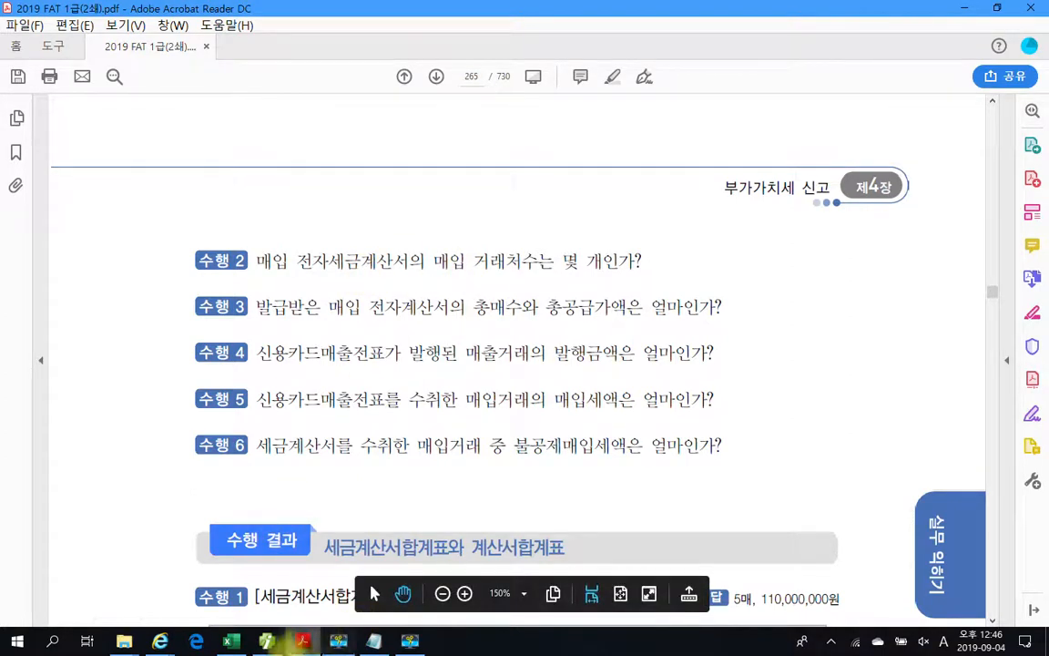
mouse_move(265, 643)
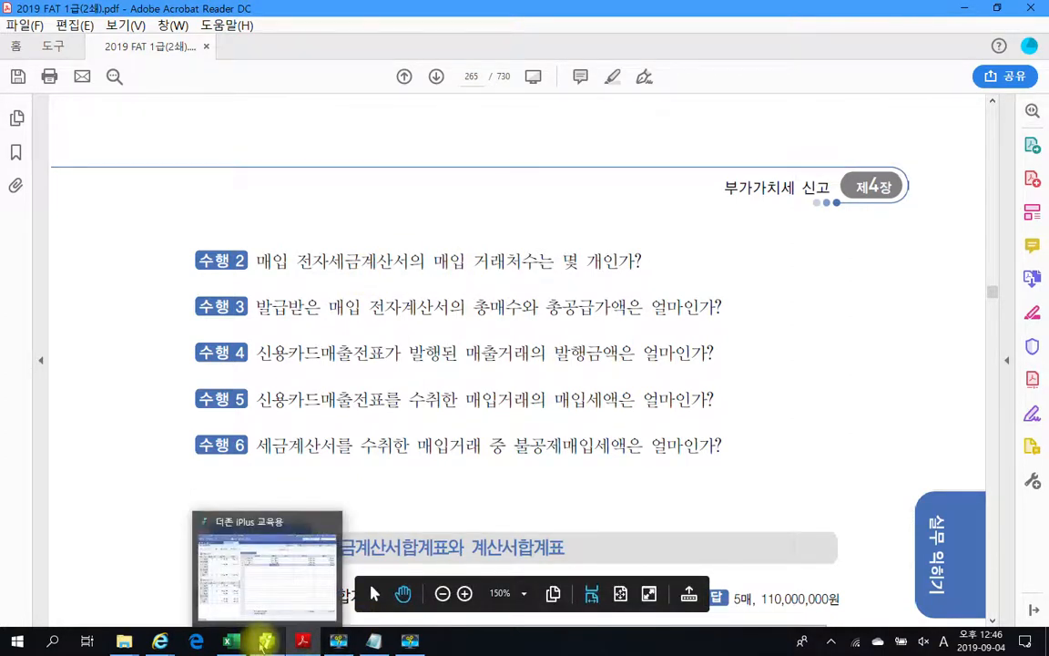
click(264, 642)
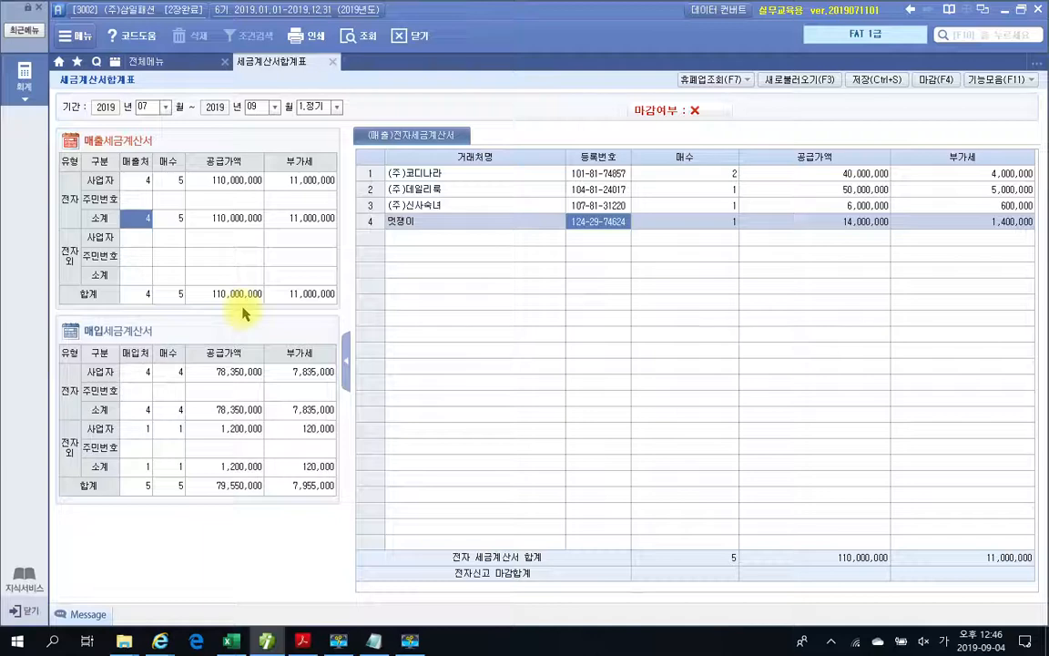
- Mark the 매입세금계산서 title, the electronic subtotal's 매입처 count and the 거래처명 list with the screen pen, and clear the marks
mouse_move(70, 318)
mouse_down()
mouse_move(95, 340)
mouse_move(127, 345)
mouse_up()
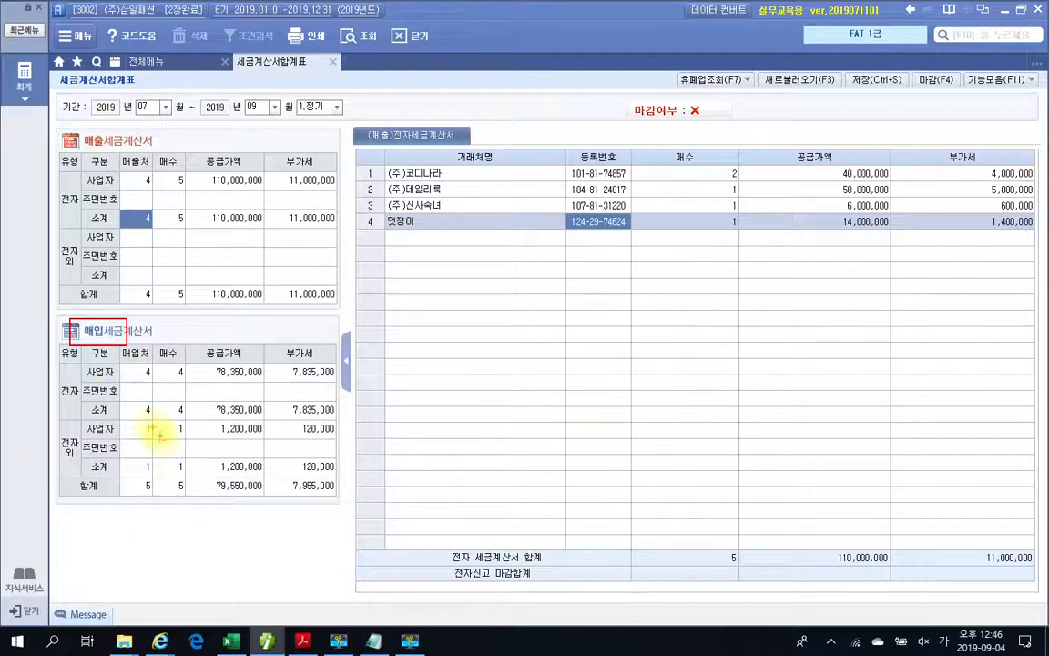
drag(133, 402, 155, 420)
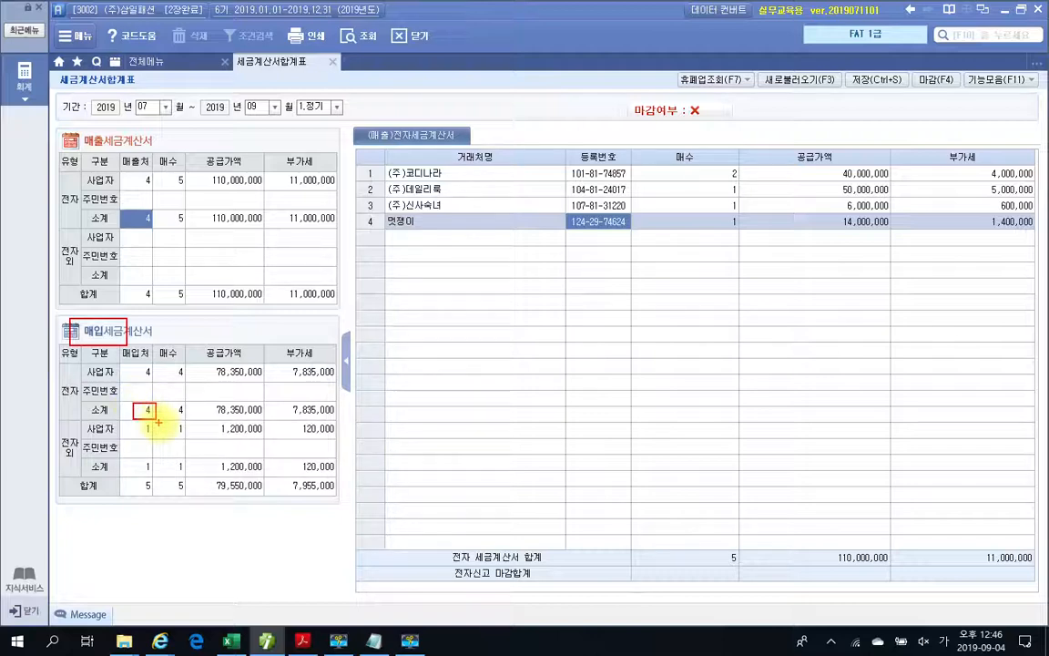
drag(157, 422, 158, 415)
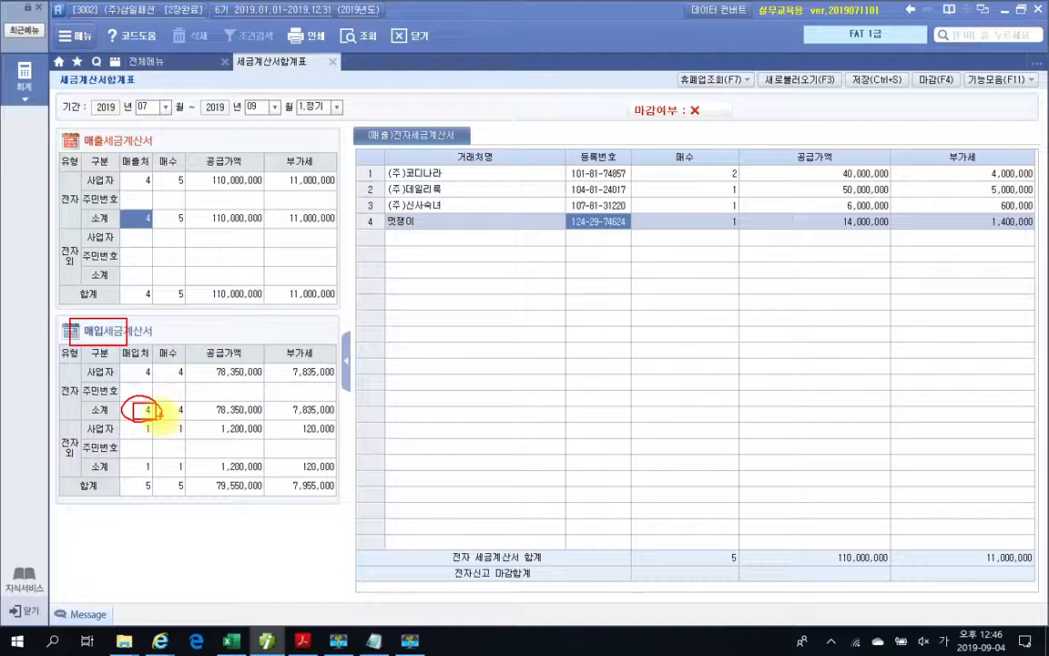
mouse_move(500, 141)
mouse_down()
mouse_move(374, 200)
mouse_move(410, 253)
mouse_move(498, 239)
mouse_up()
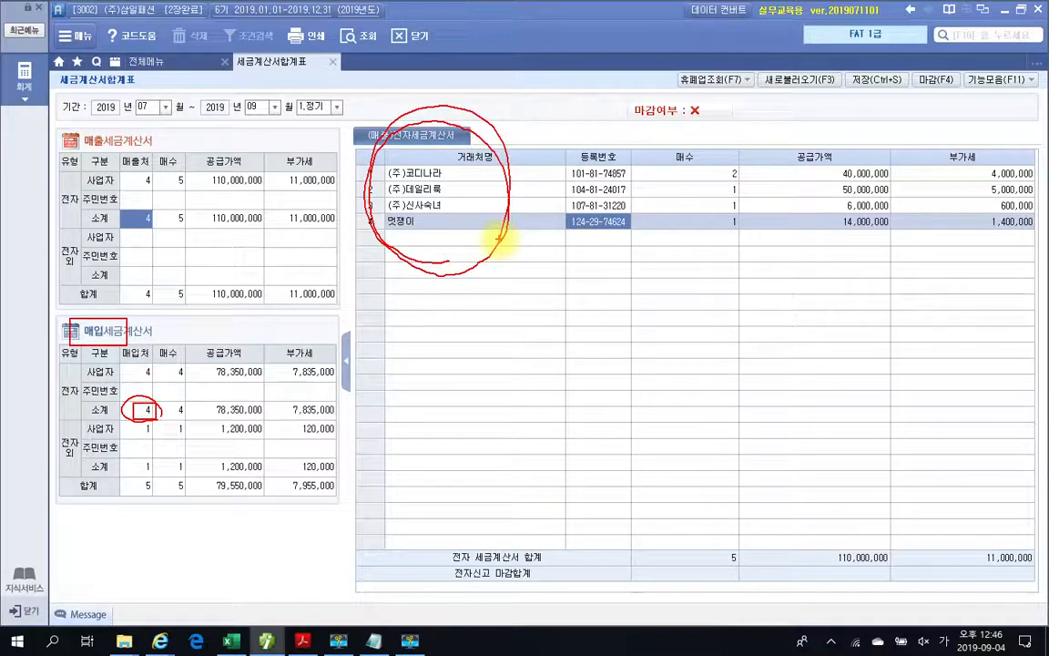
key(Escape)
- Compare the customer details of the electronic 매출 and 매입 tax invoices, ending on the 매입세금계산서 electronic 소계
click(143, 375)
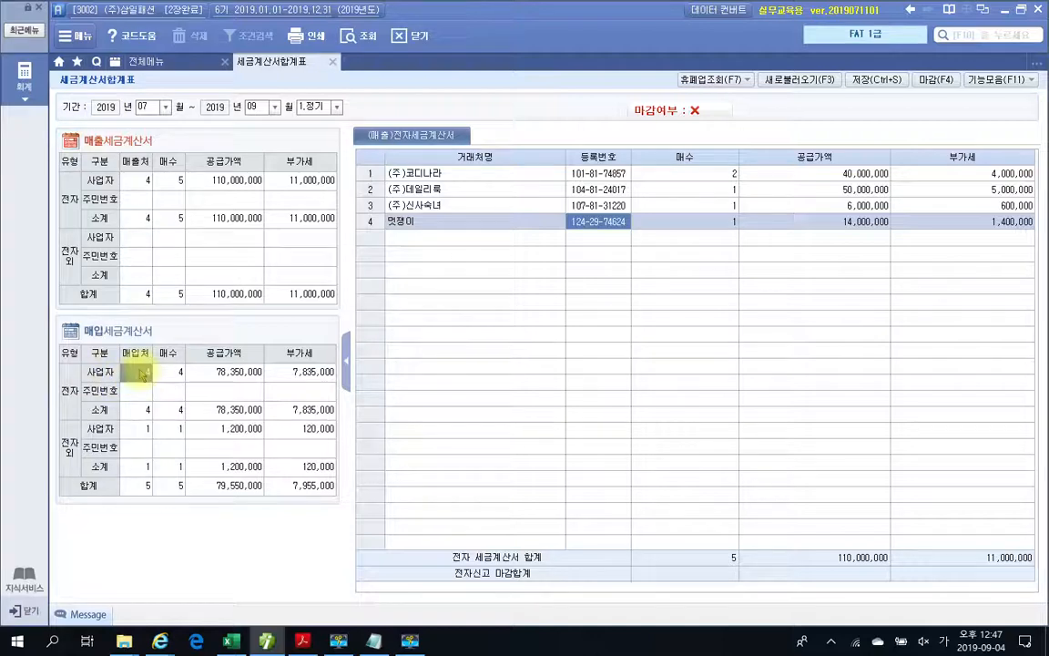
click(153, 221)
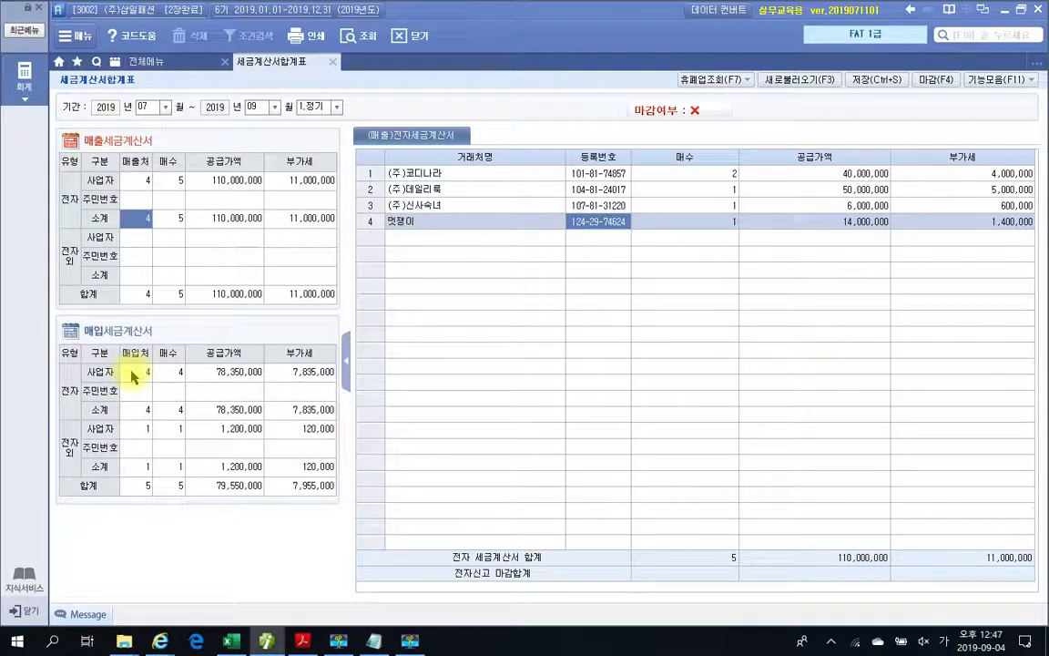
click(143, 412)
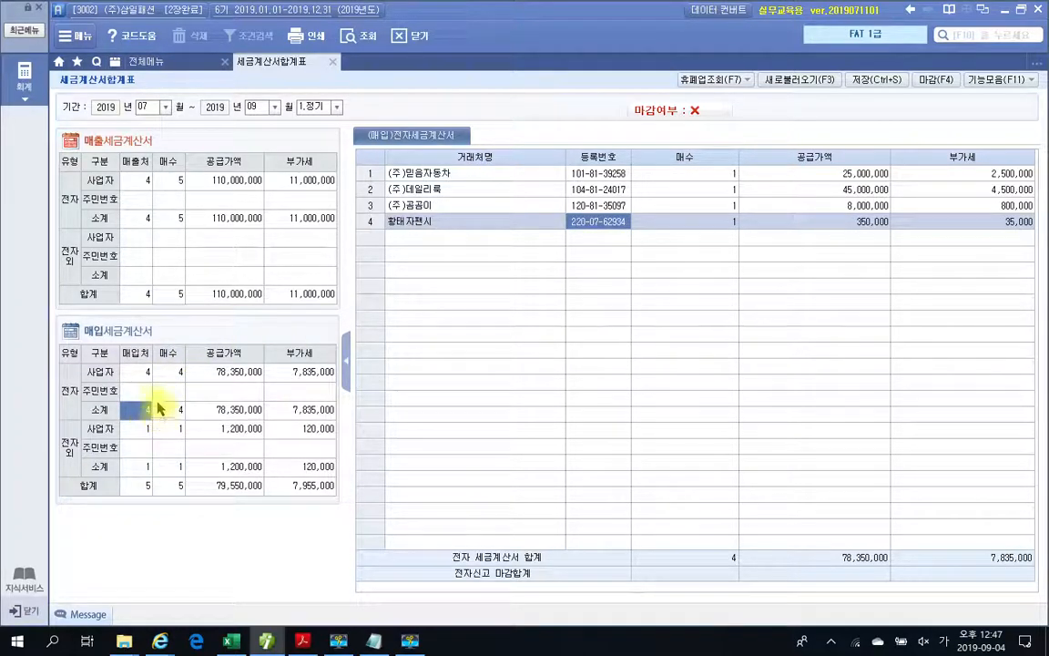
click(146, 218)
click(146, 182)
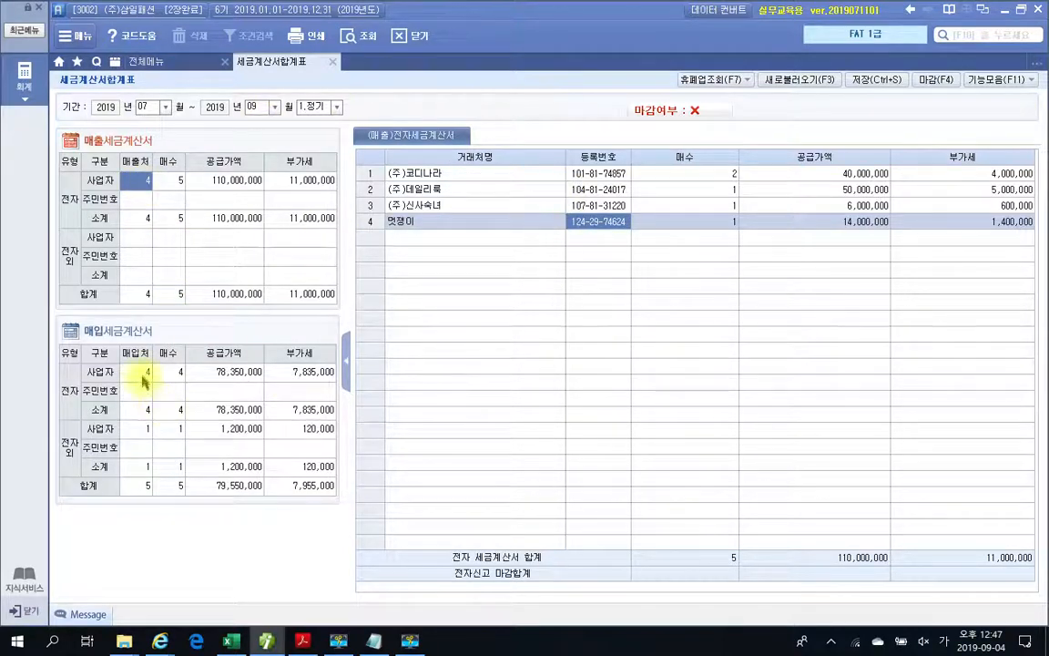
click(144, 415)
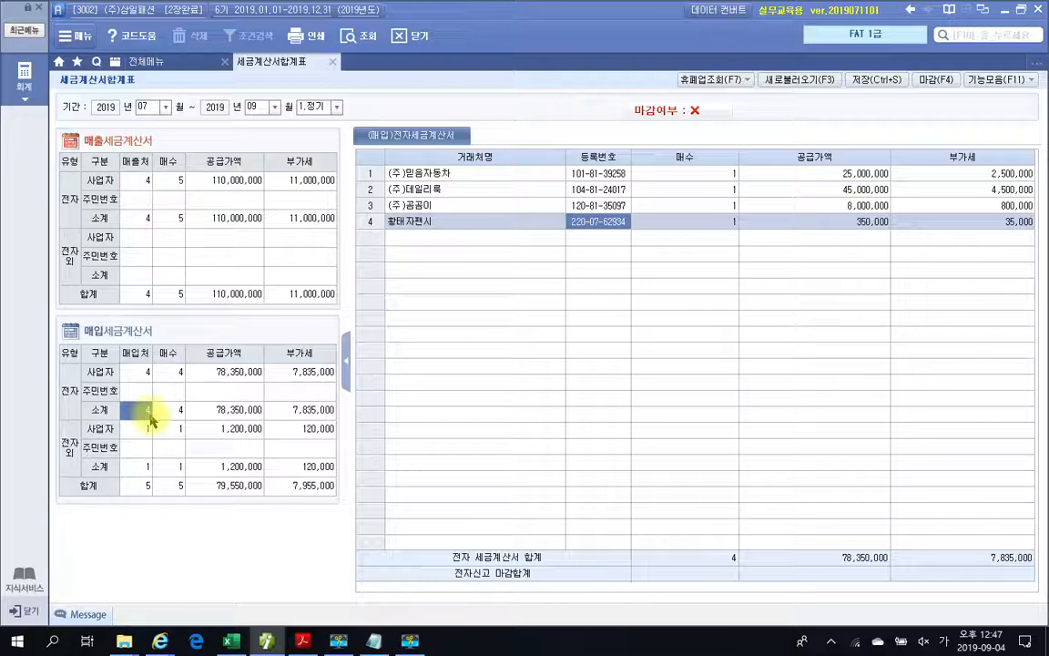
- Check question 수행 3 in the textbook PDF and box 매수 and 공급가액 in the 매입세금계산서 합계 and electronic 소계 rows
click(303, 641)
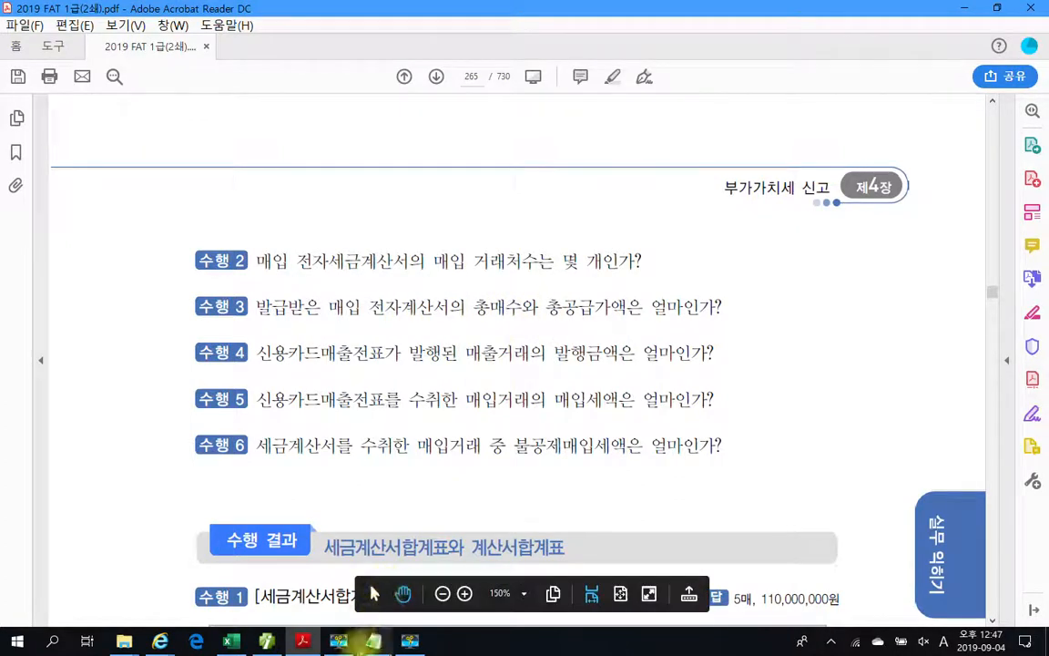
mouse_move(300, 647)
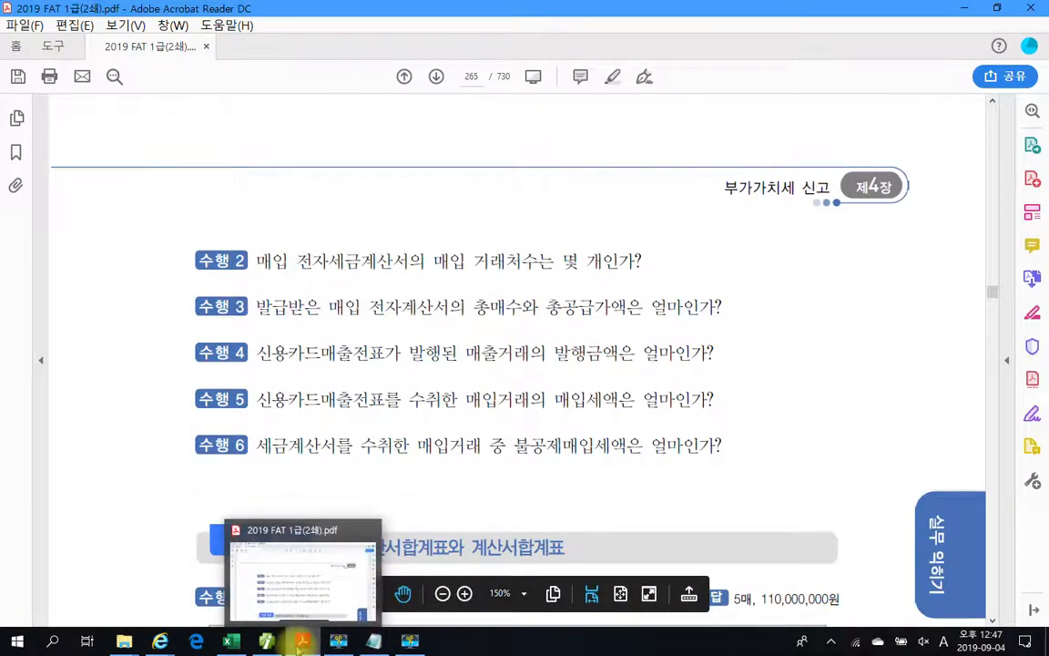
click(300, 645)
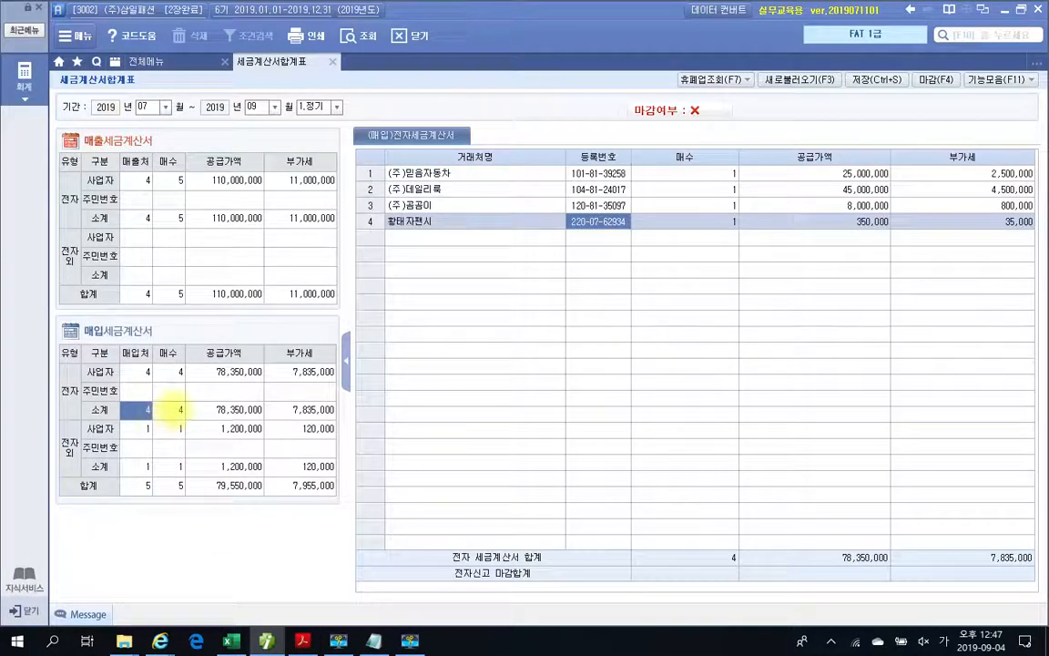
mouse_move(167, 474)
mouse_down()
mouse_move(186, 501)
mouse_move(269, 504)
mouse_up()
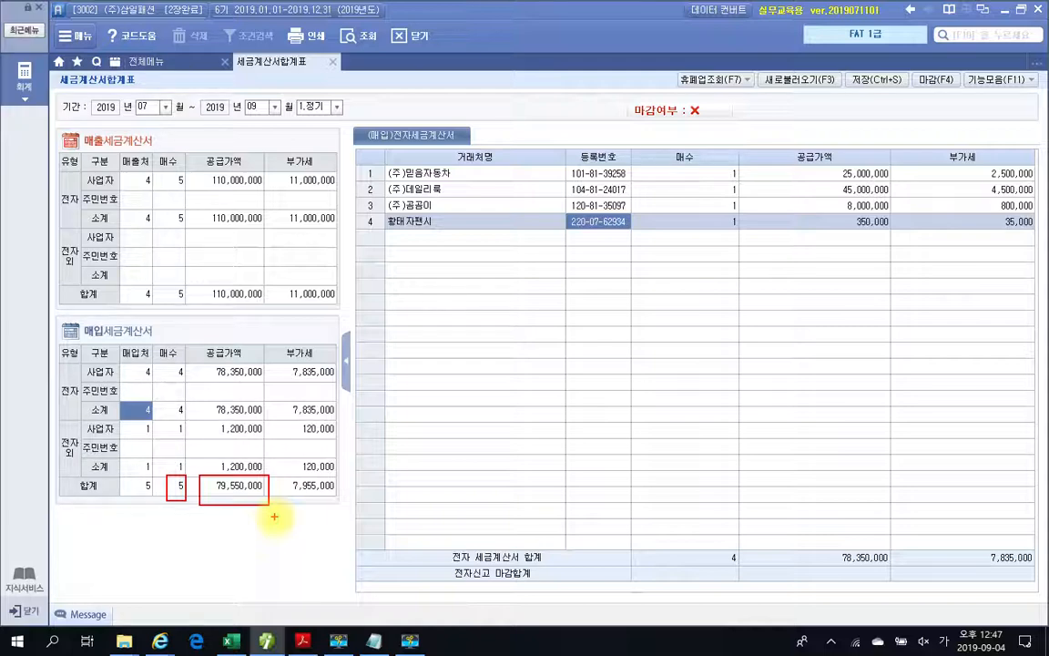
key(Escape)
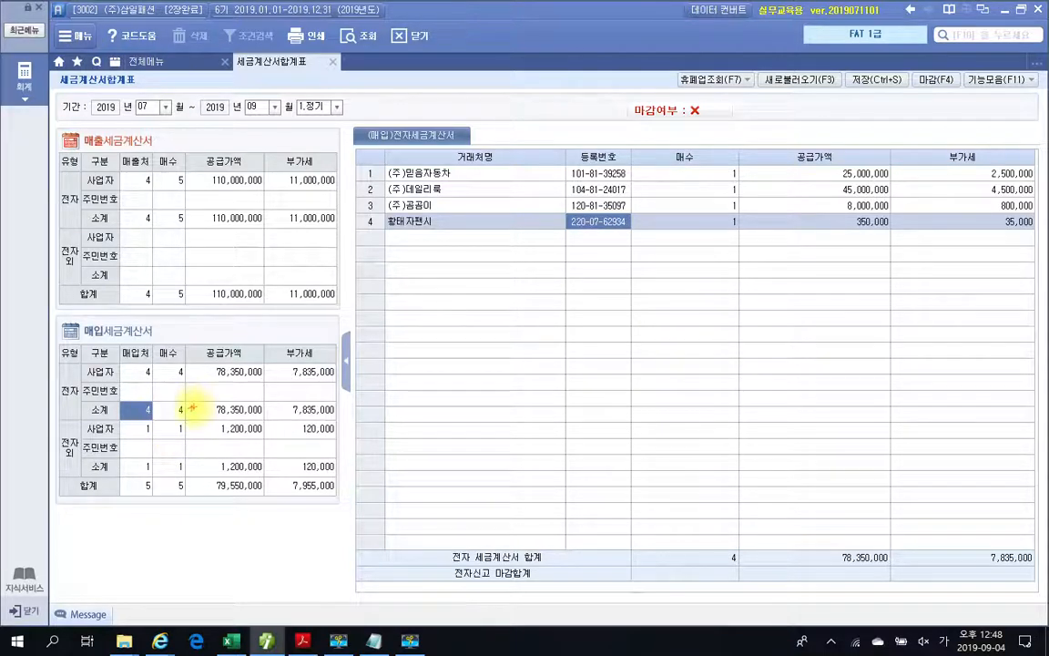
mouse_move(167, 404)
mouse_down()
mouse_move(186, 416)
mouse_move(266, 419)
mouse_up()
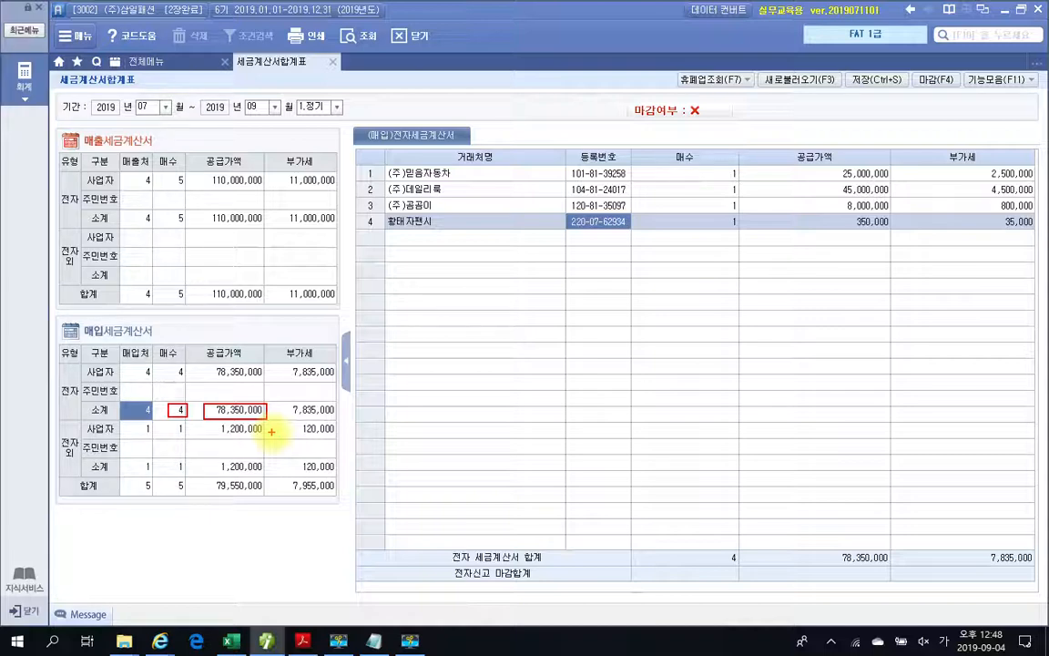
- In the textbook PDF, highlight the words 매출거래의 발행금액은 in question 수행 4
click(300, 641)
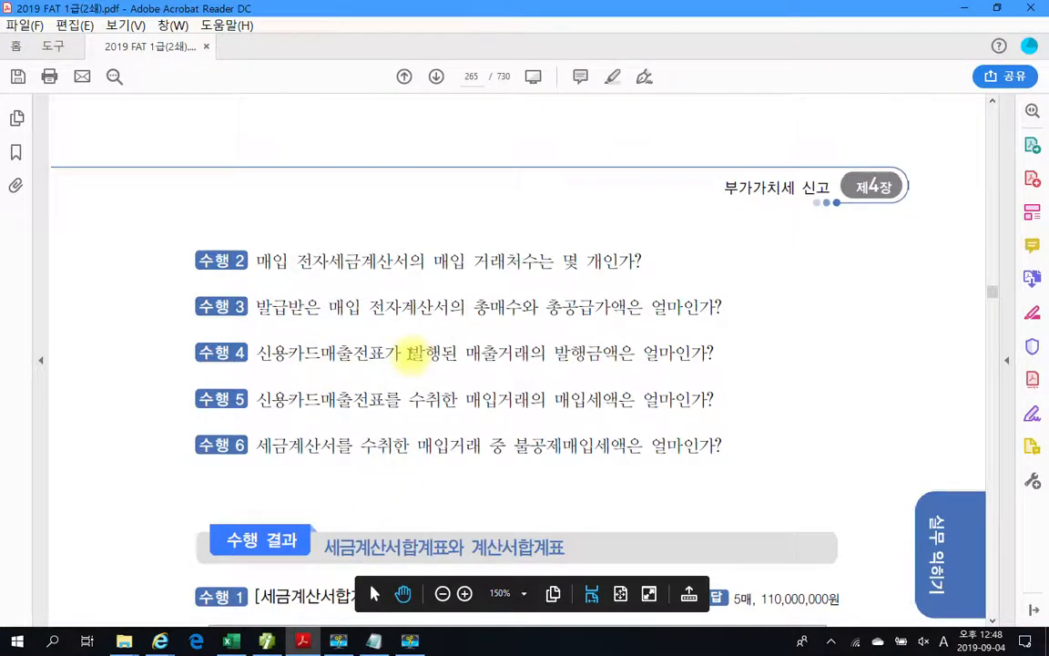
drag(460, 354, 635, 357)
right_click(599, 359)
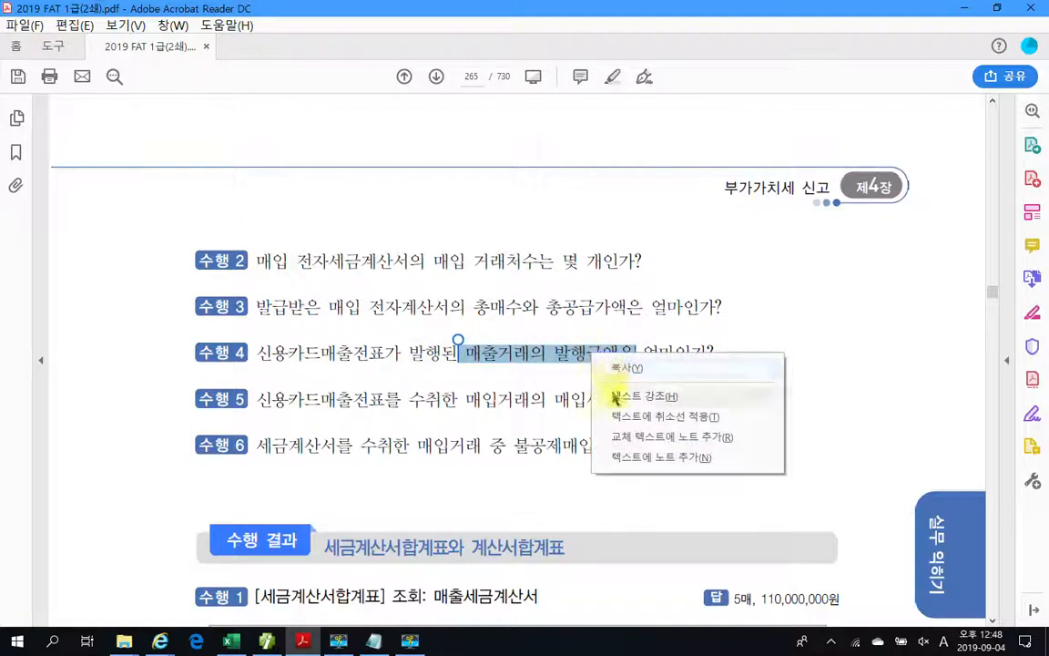
click(612, 394)
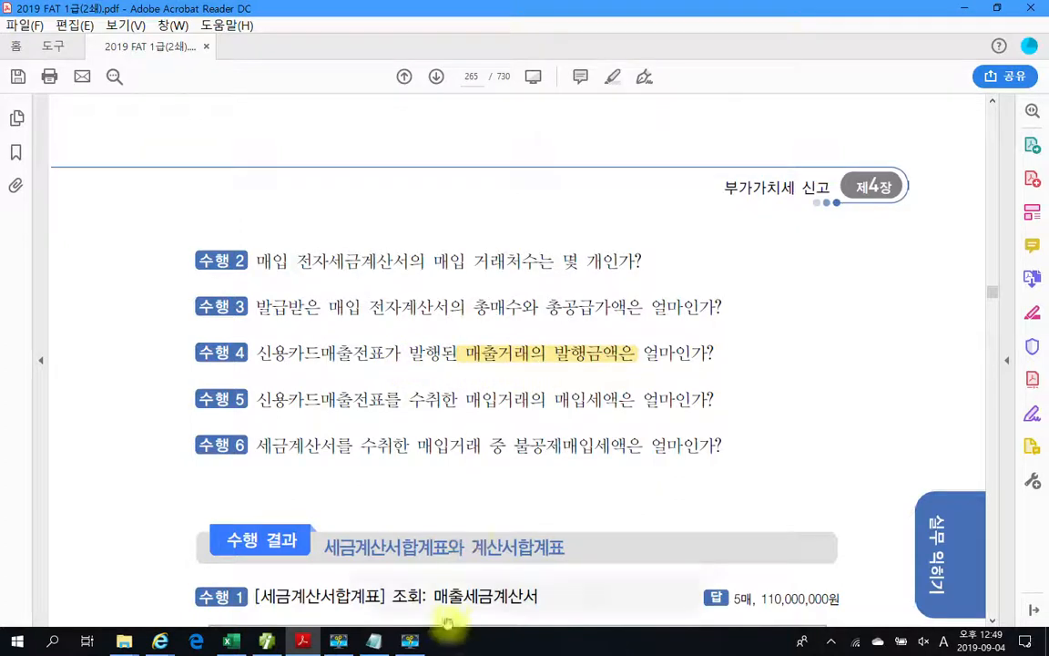
- Back in Smart A, close 세금계산서합계표 and open 신용카드매출전표발행집계표 for months 07 to 09 of 2019
click(266, 642)
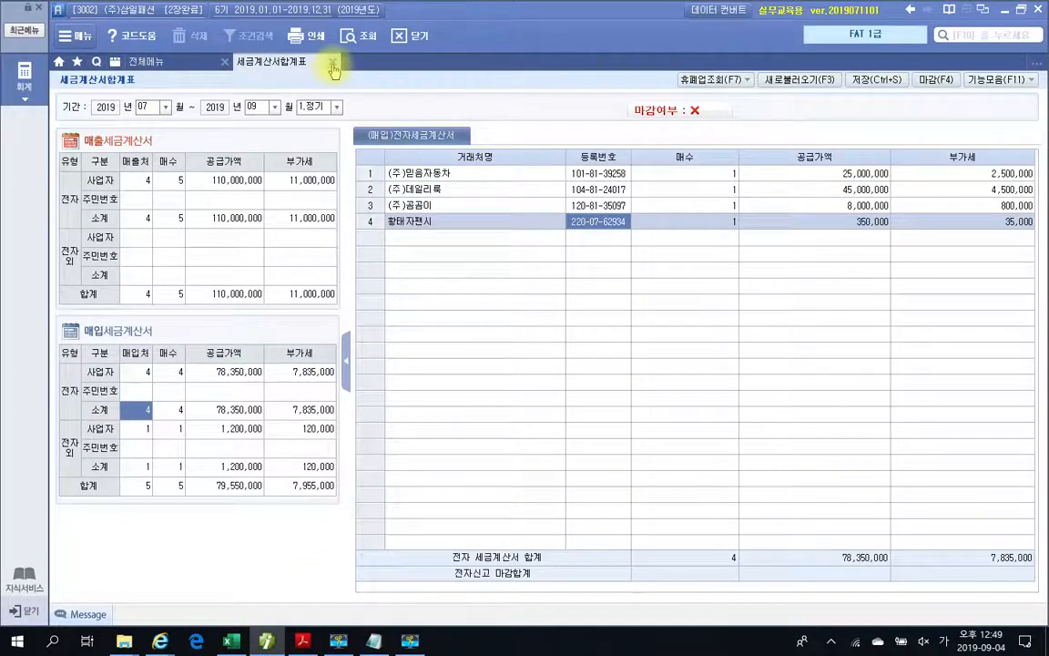
click(333, 61)
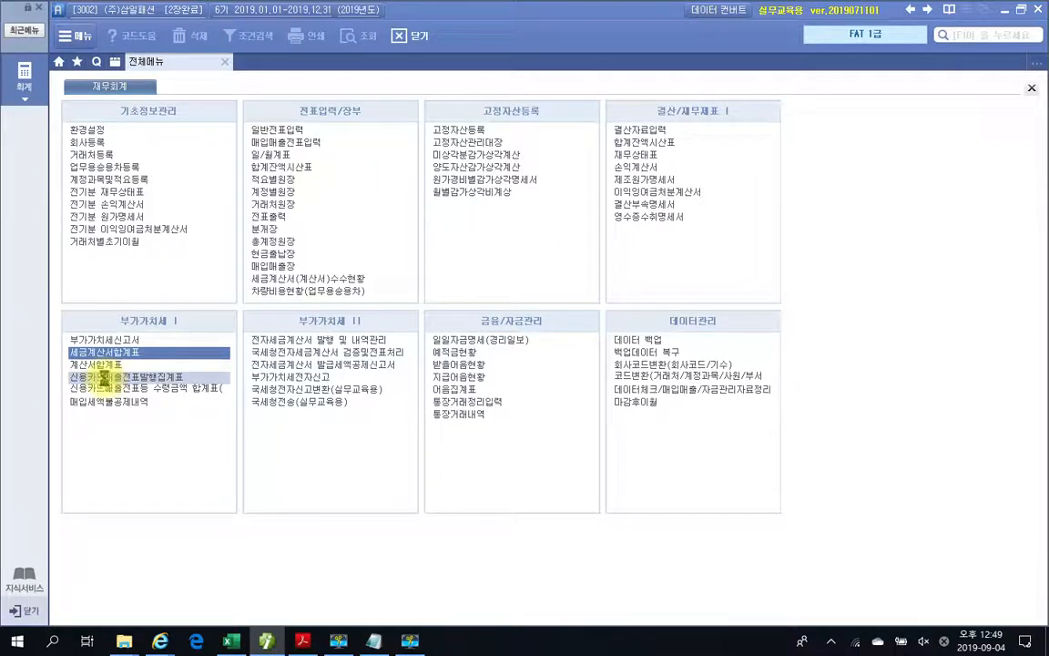
click(106, 378)
text(07)
key(Return)
text(9)
key(Return)
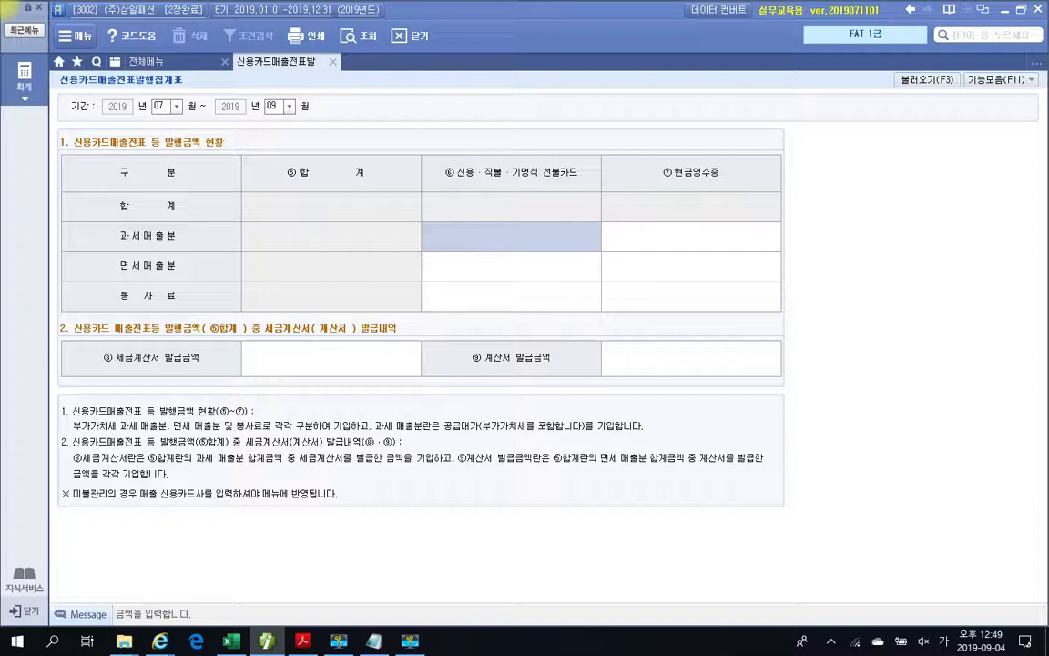
- Circle the 불러오기 function with the screen pen, clear the mark, and load the period's data into 신용카드매출전표발행집계표
key(ctrl+2)
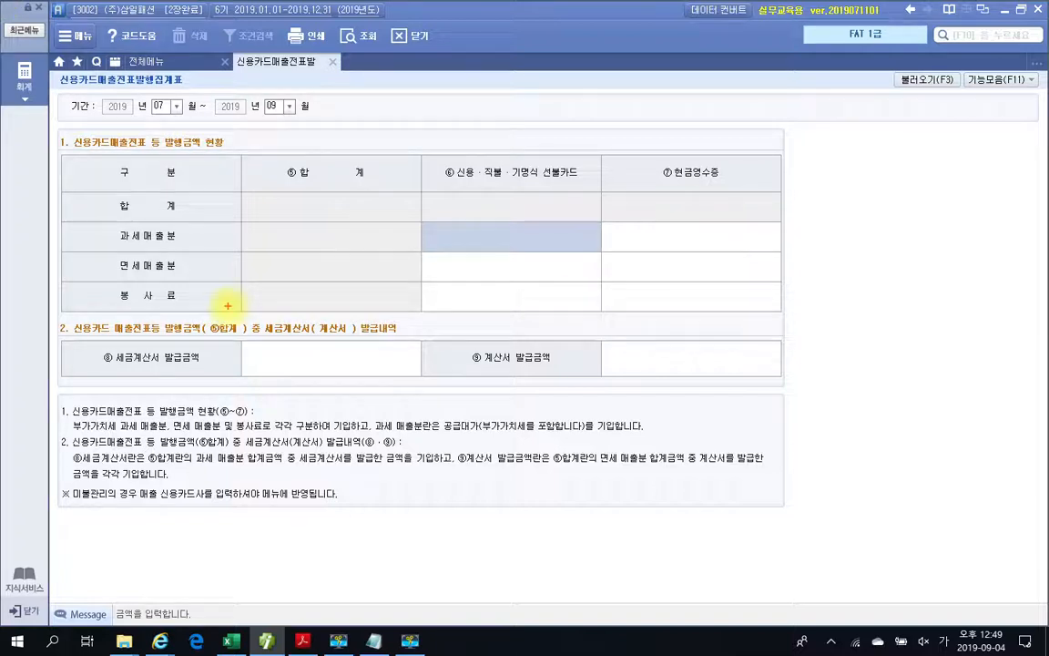
mouse_move(933, 134)
mouse_down()
mouse_move(876, 112)
mouse_move(894, 171)
mouse_up()
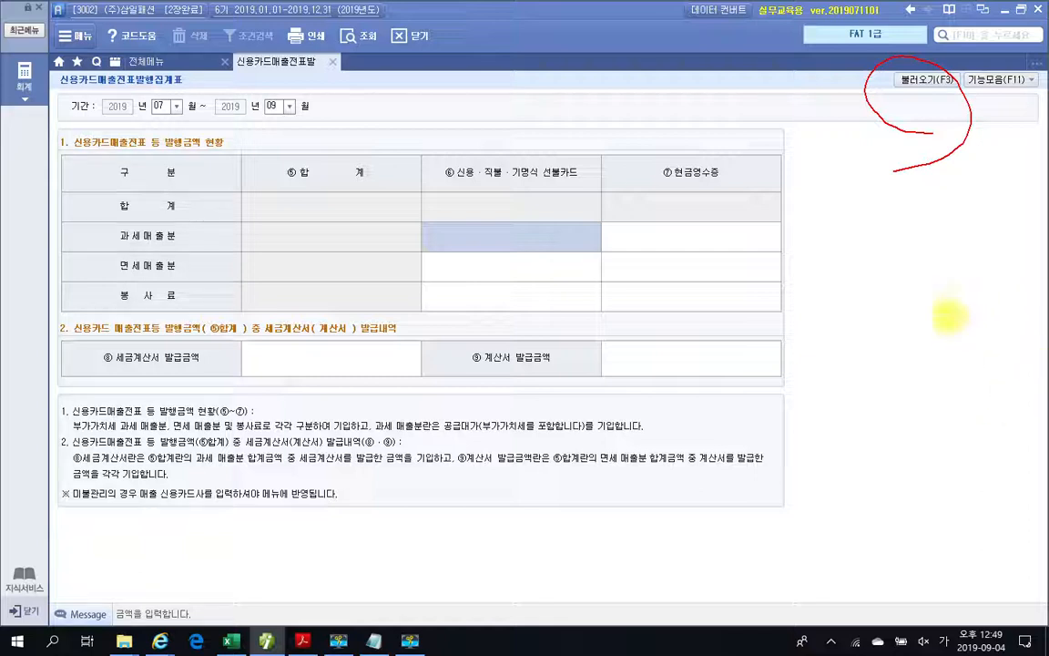
key(Escape)
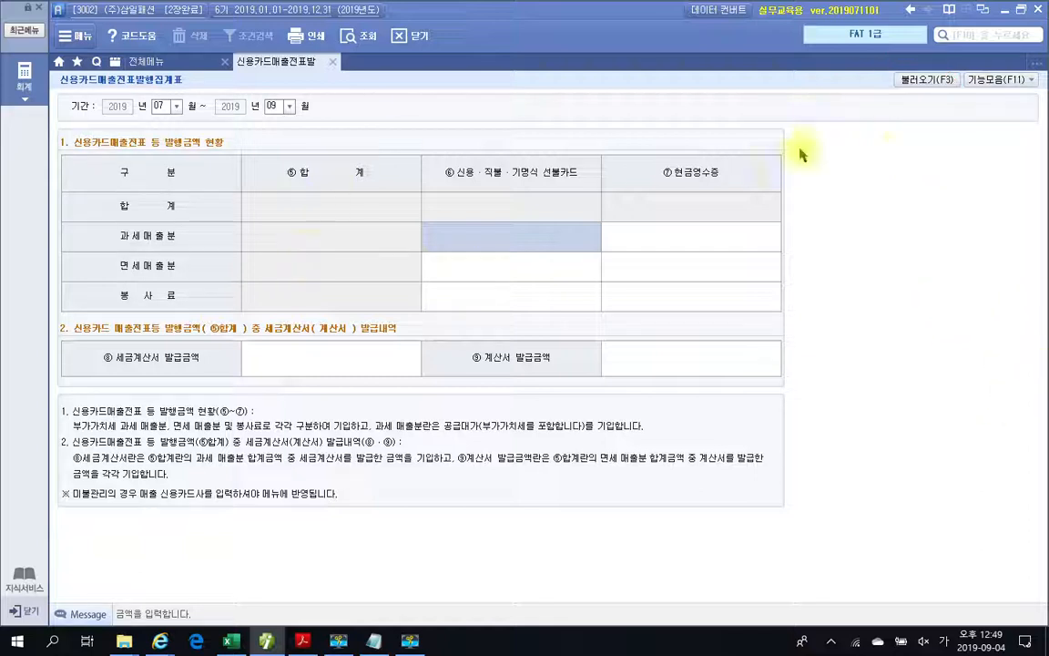
click(924, 80)
click(498, 357)
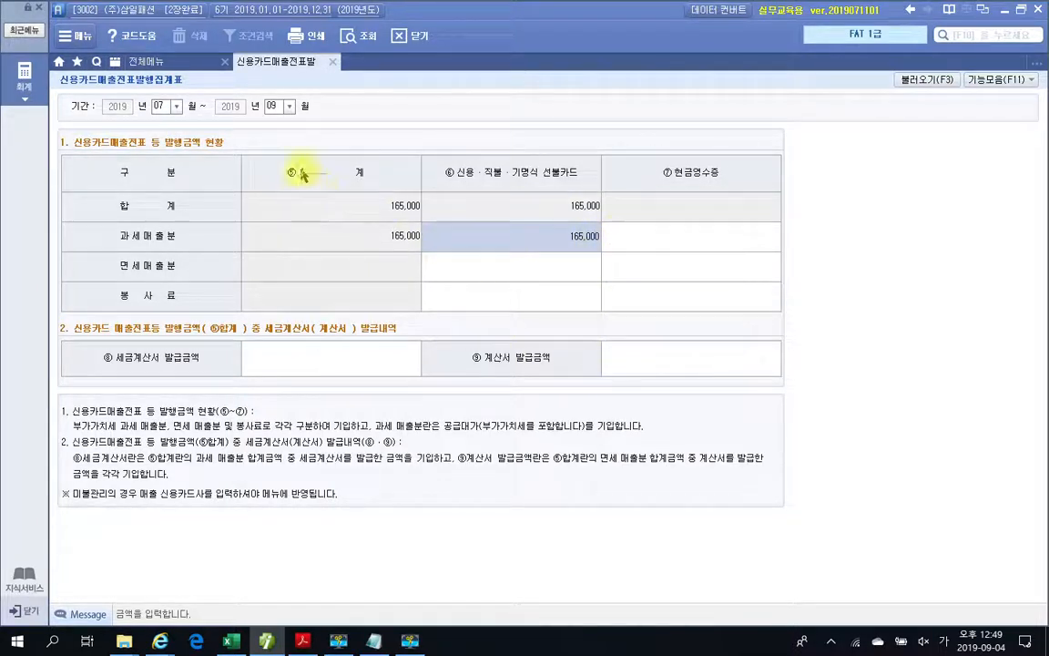
- Close 신용카드매출전표발행집계표 and, in the textbook PDF, highlight 수취한 매입거래의 in question 수행 5
click(333, 61)
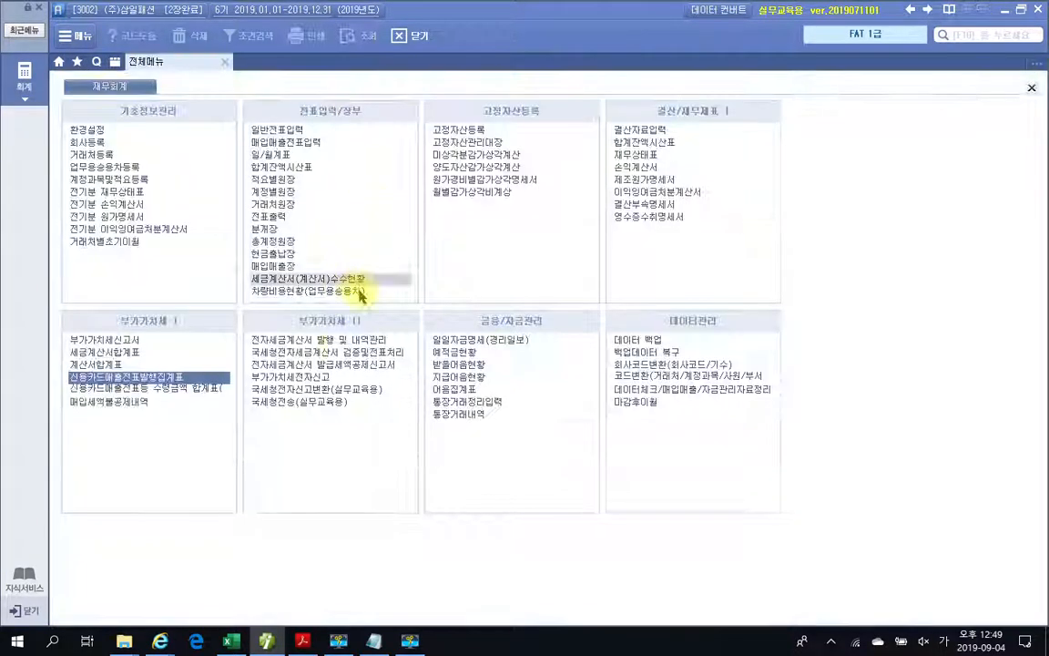
click(267, 641)
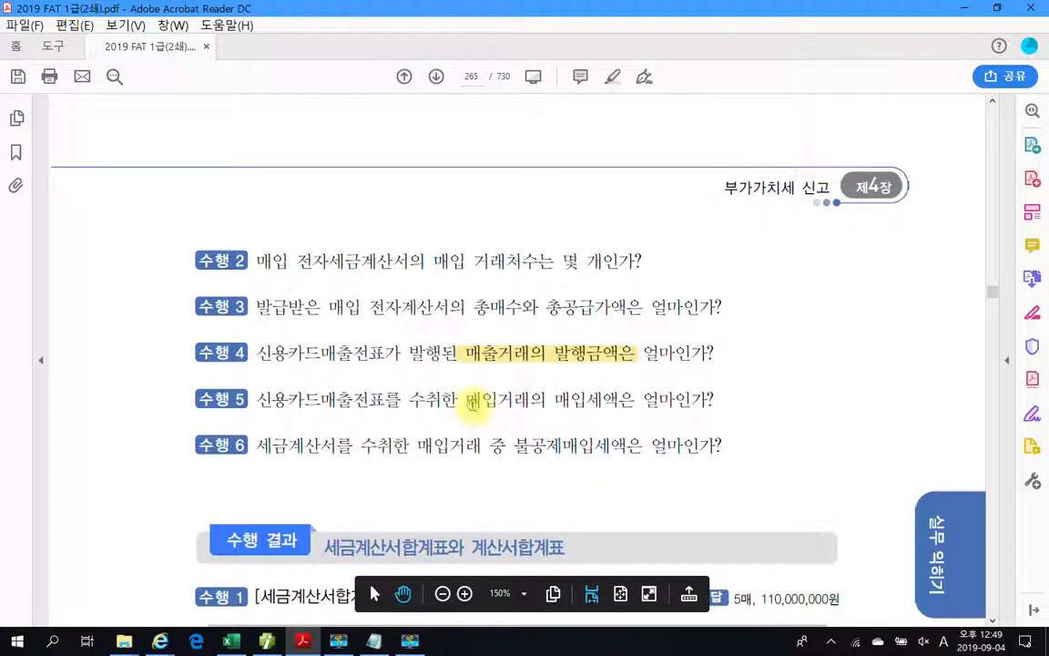
scroll(475, 401, down, 3)
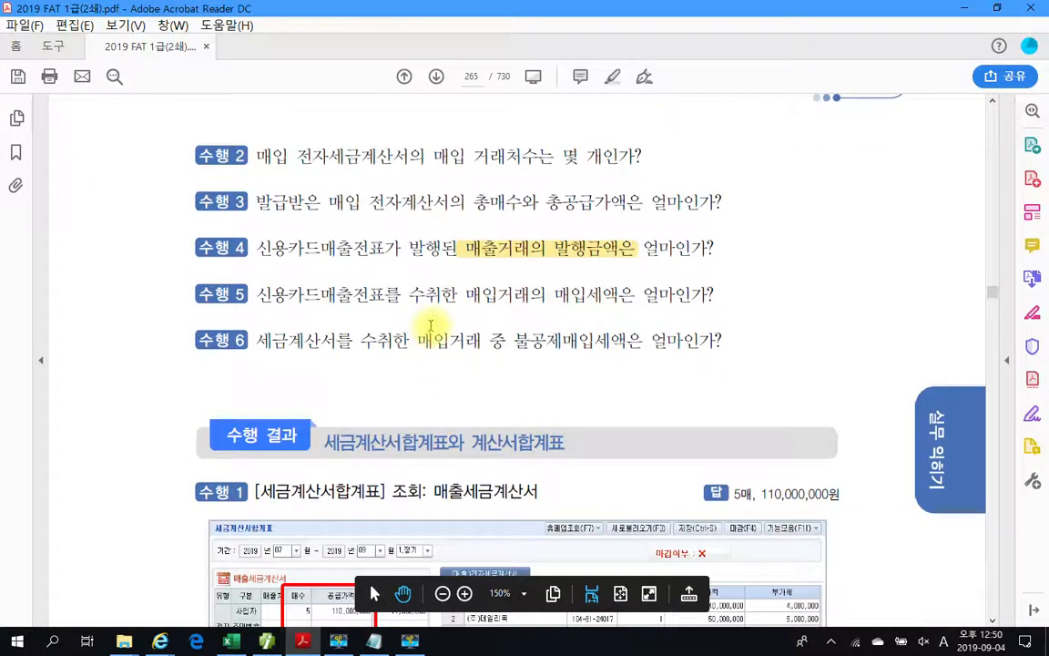
drag(407, 294, 510, 297)
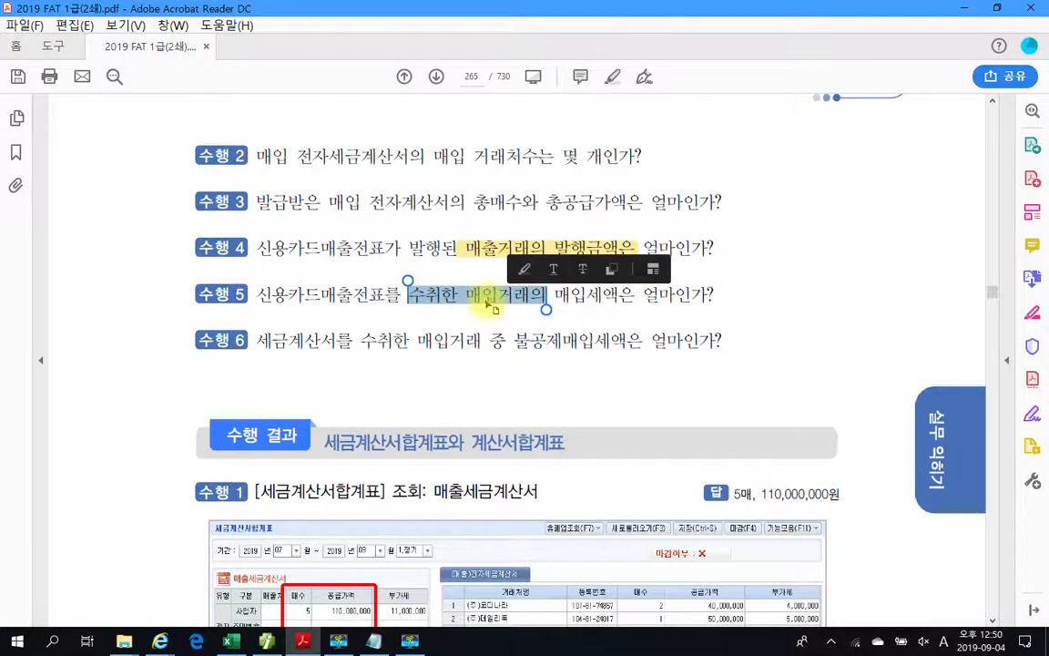
right_click(489, 304)
click(533, 342)
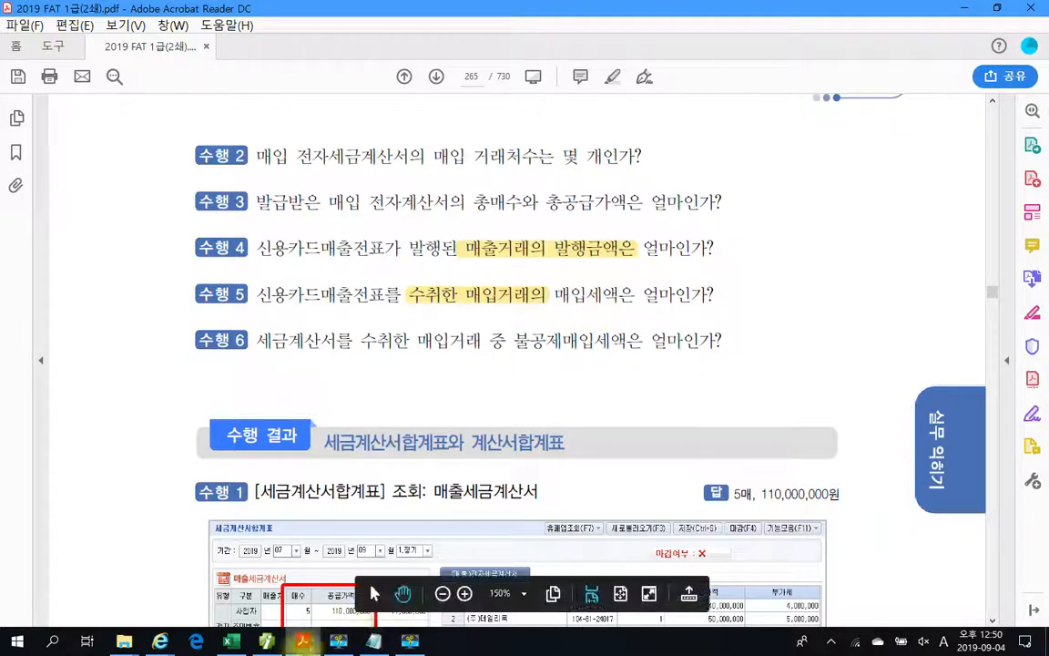
- Switch to Smart A and open 신용카드매출전표등 수령금액 합계표(갑)
mouse_move(267, 642)
click(258, 547)
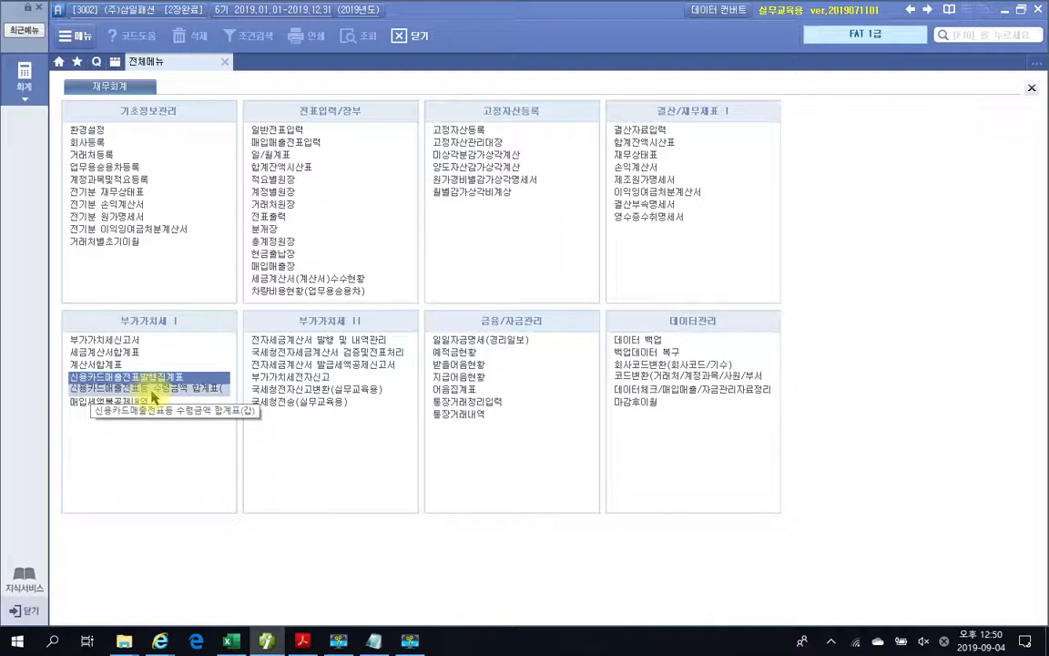
click(156, 390)
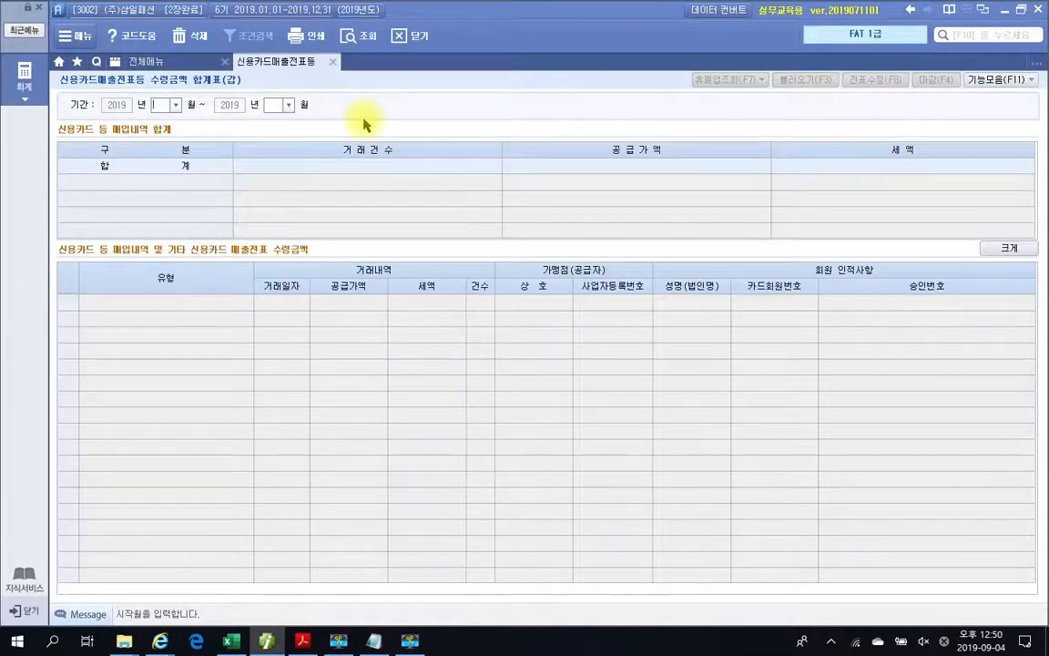
- Query 신용카드매출전표등 수령금액 합계표(갑) for months 07 to 09 of 2019 and box the 세액 amounts in the 사업용신용카드 summary and transaction rows
text(07)
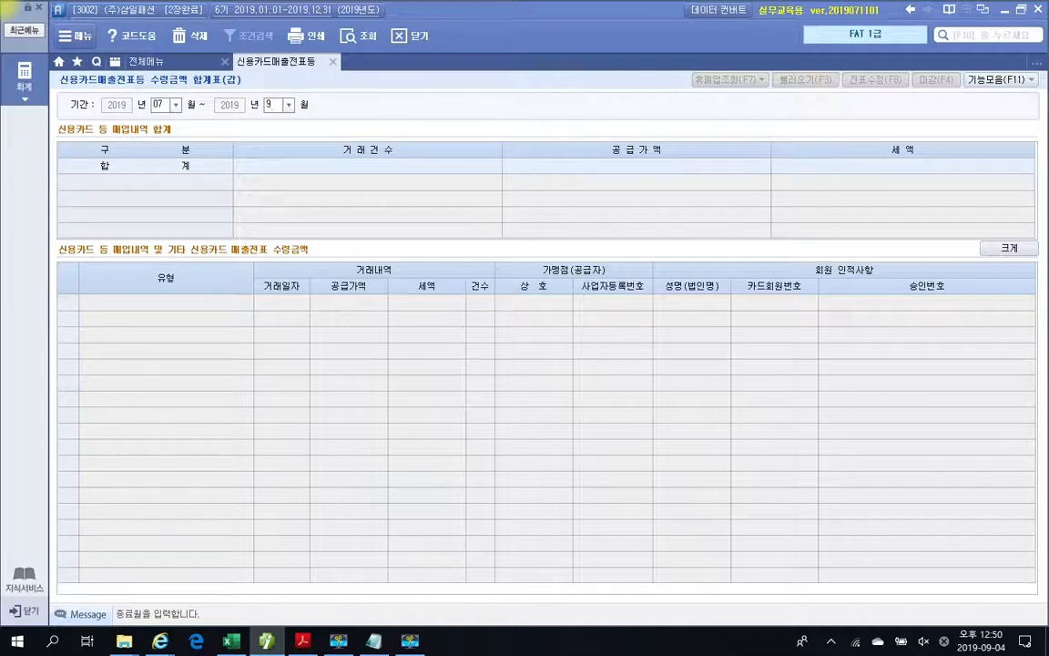
key(Return)
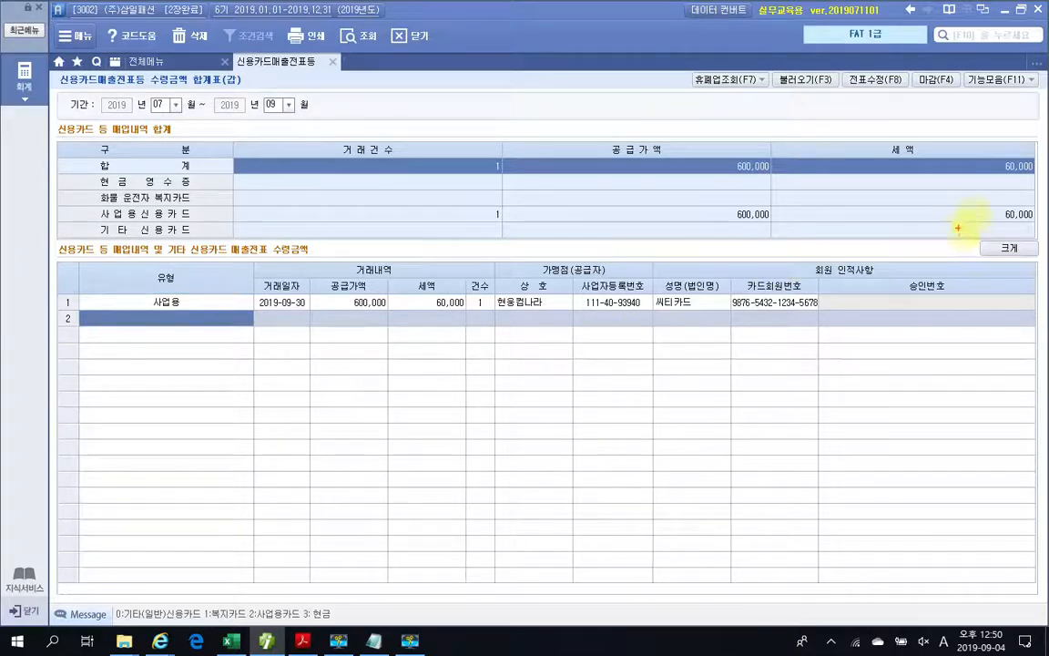
mouse_move(977, 203)
mouse_down()
mouse_move(1007, 225)
mouse_move(1041, 225)
mouse_up()
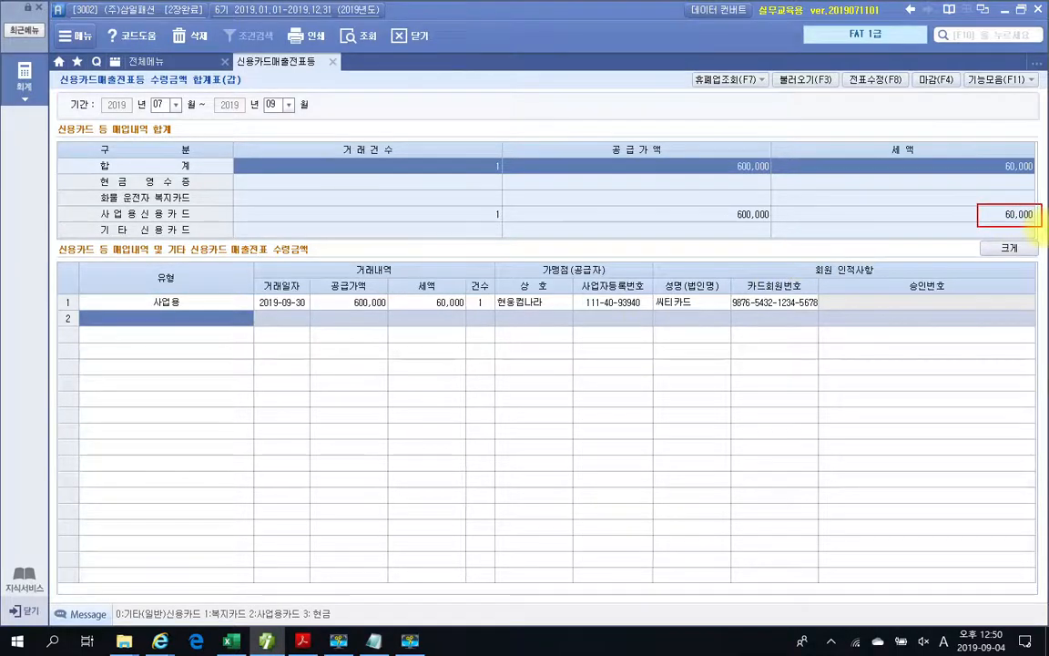
drag(402, 288, 473, 321)
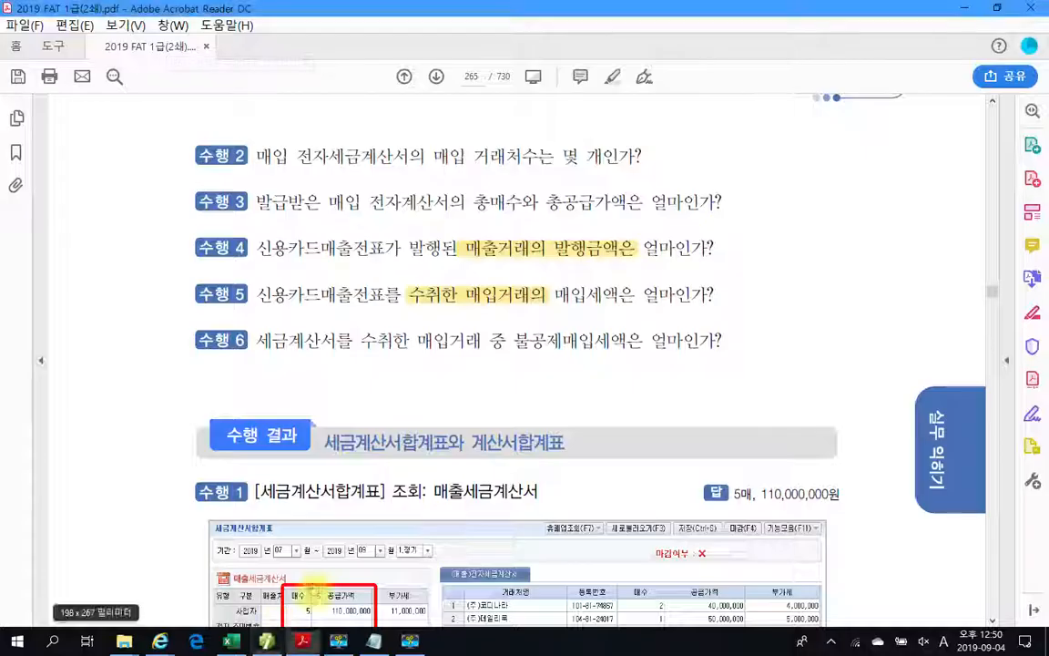
- Check question 수행 6 in the textbook PDF, and in Smart A replace 신용카드매출전표등 수령금액 합계표(갑) with 매입세액불공제내역
click(303, 642)
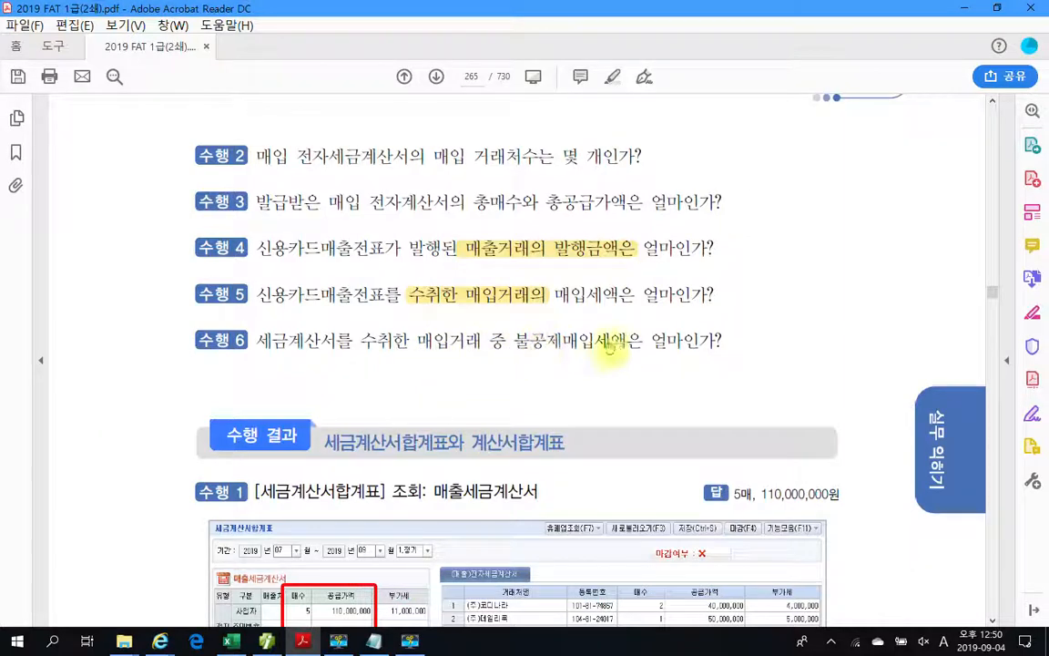
click(267, 641)
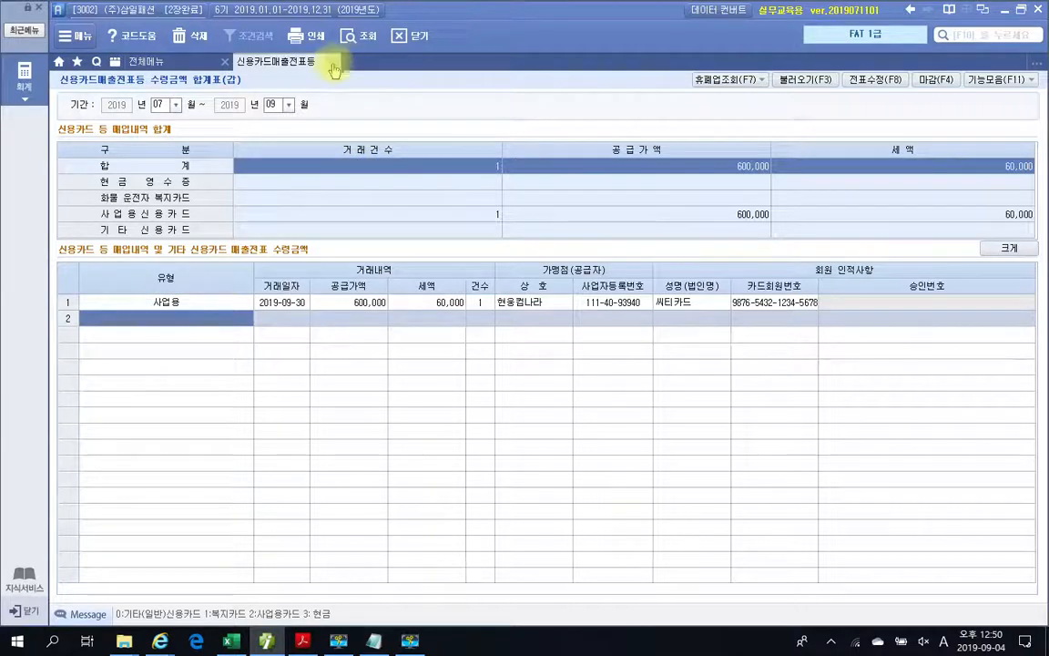
click(334, 62)
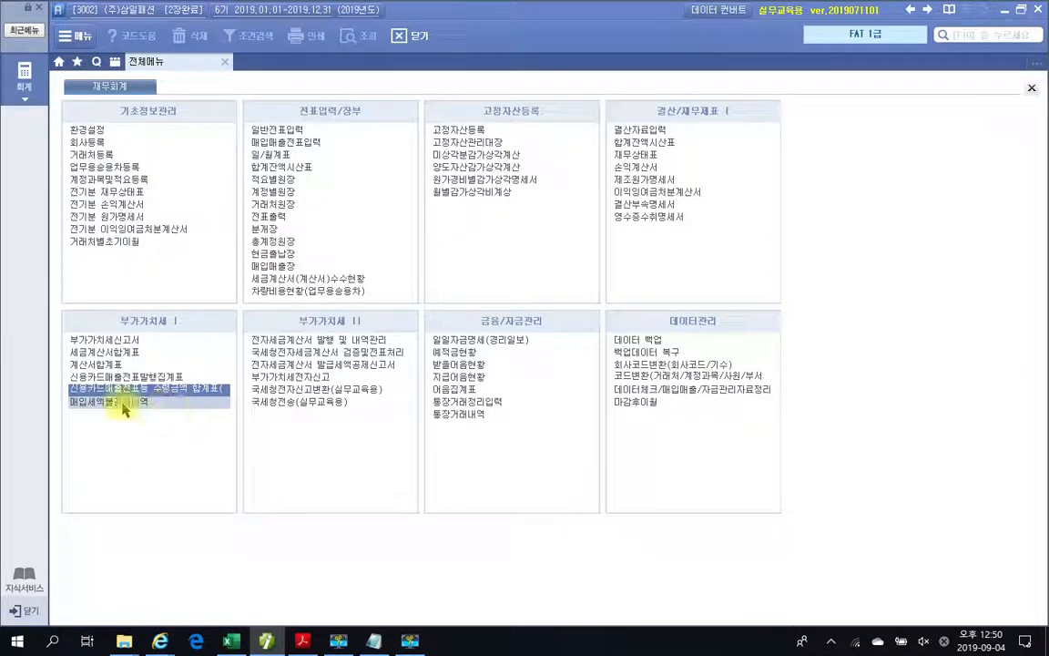
click(124, 409)
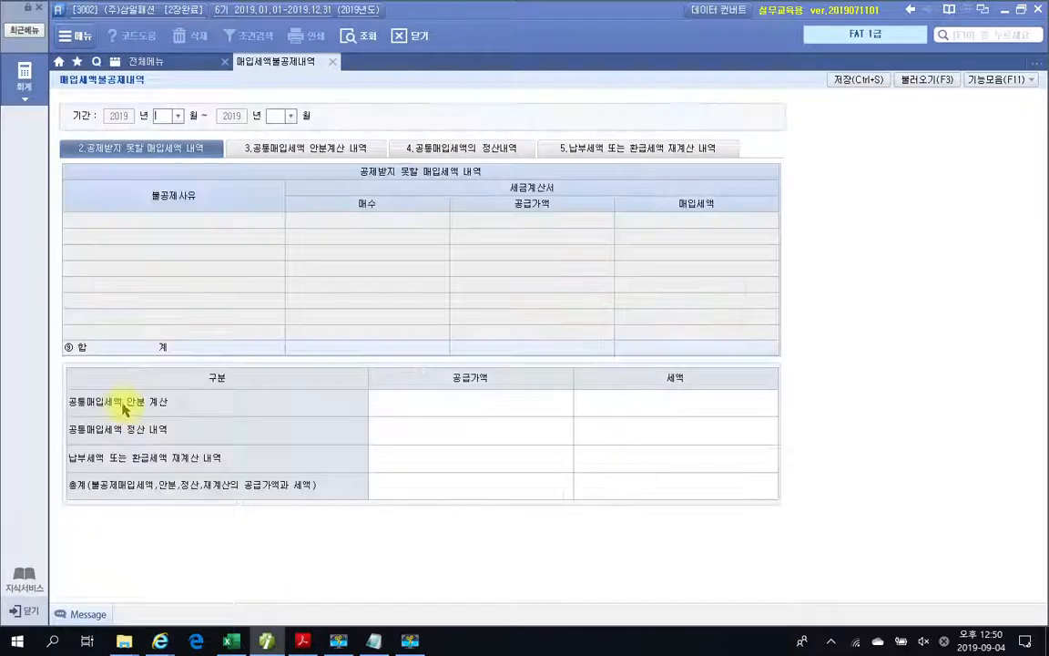
- Query 매입세액불공제내역 for months 07 to 09 of 2019
text(07)
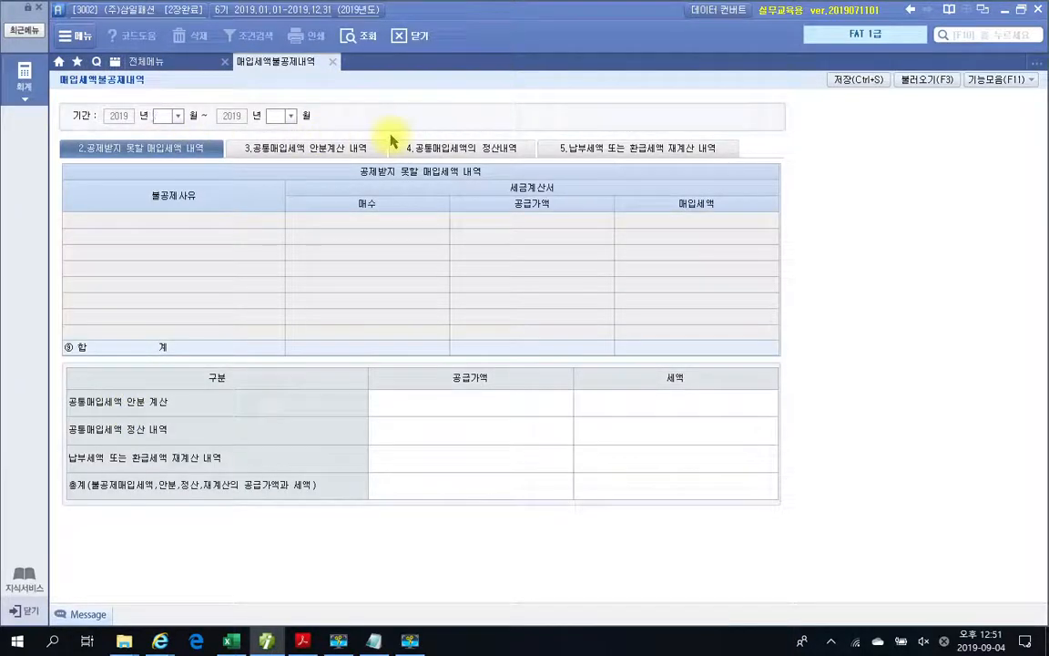
key(Return)
text(9)
key(Return)
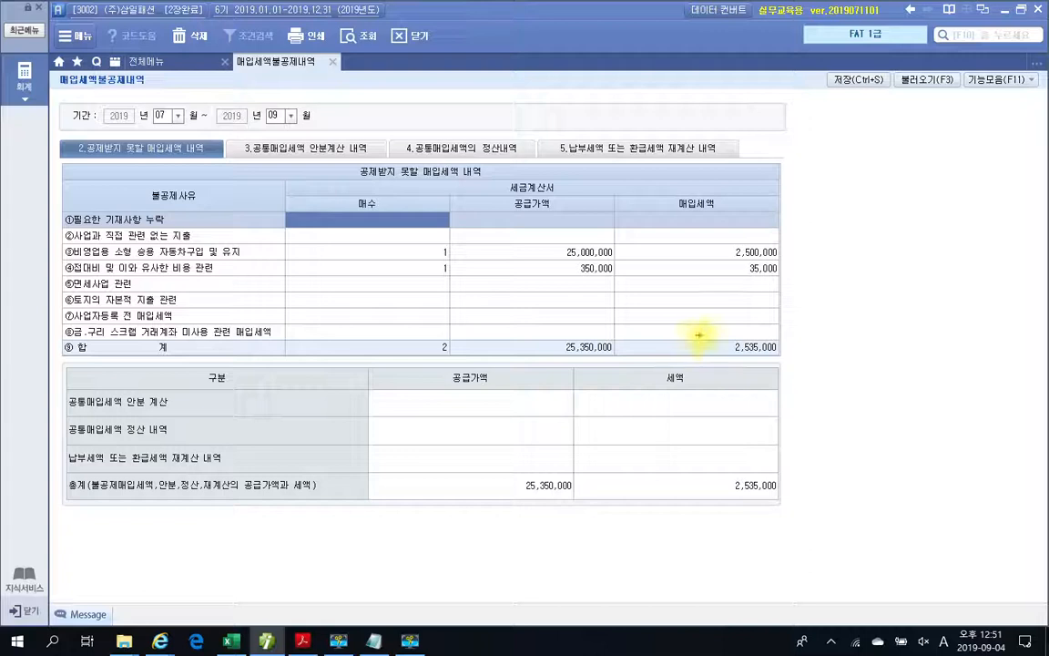
- Mark the 매입세액 column heading and its 합계 amount with the screen pen, clear the marks, and leave the table for the period fields
drag(704, 329, 808, 384)
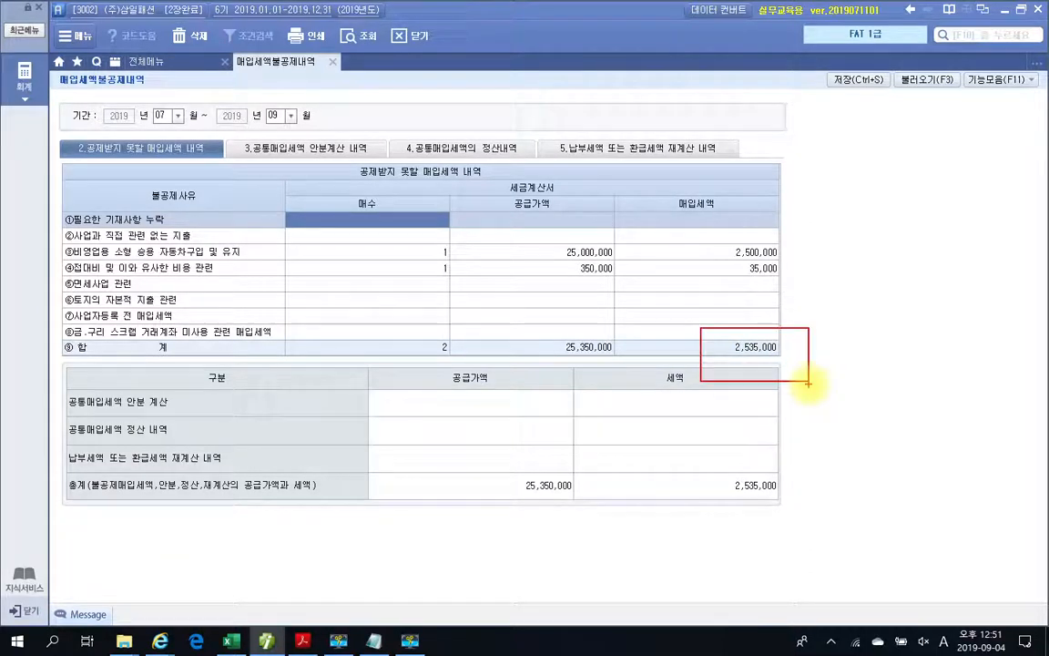
drag(695, 236, 732, 238)
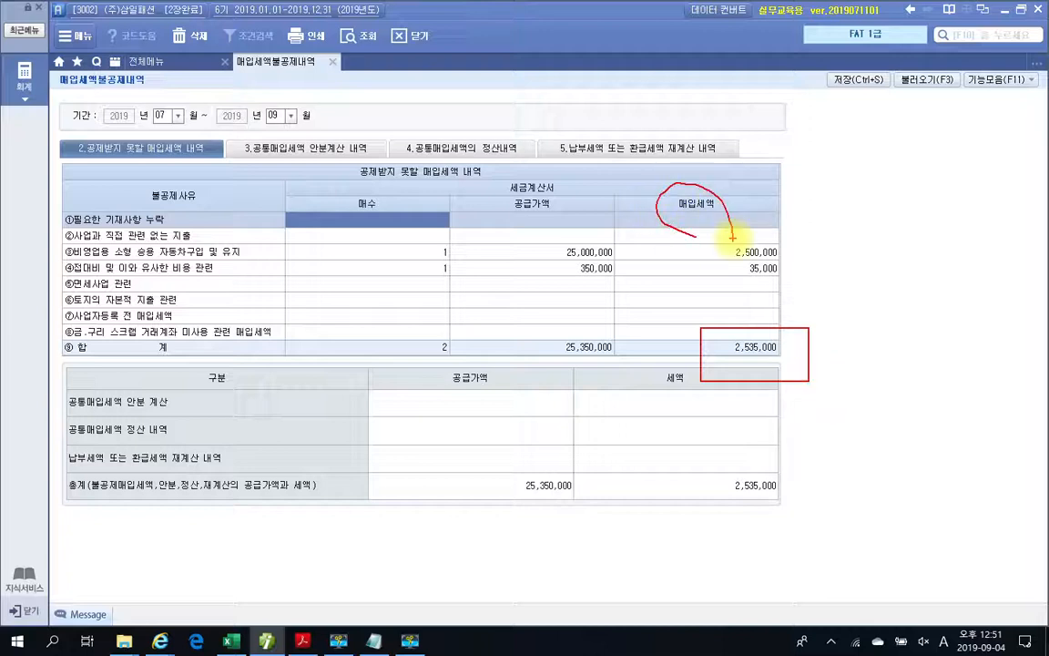
drag(671, 330, 713, 323)
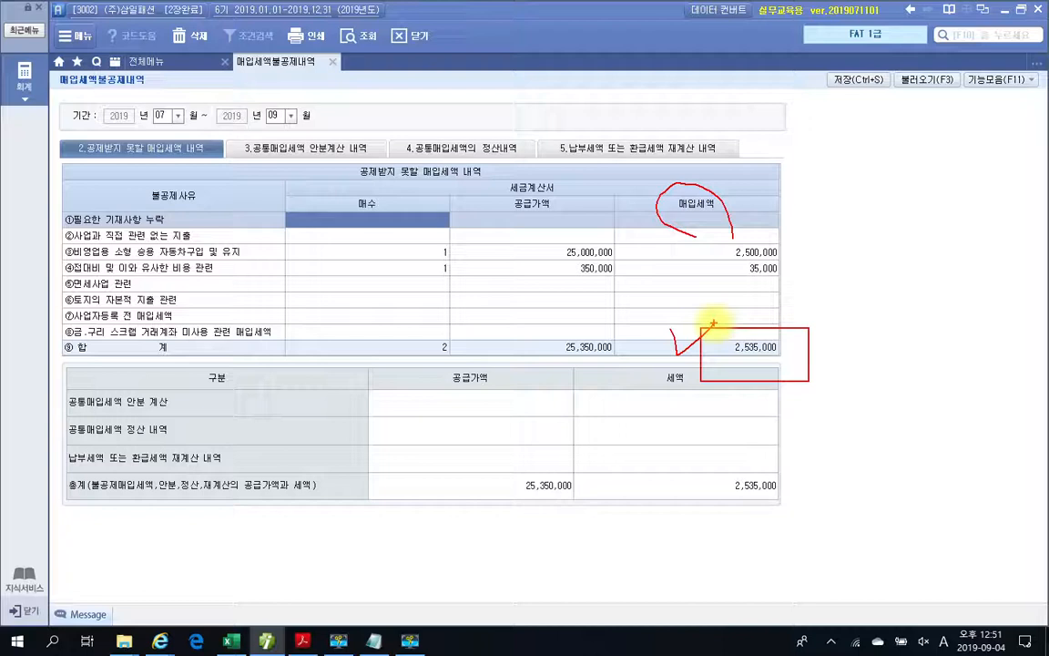
key(Escape)
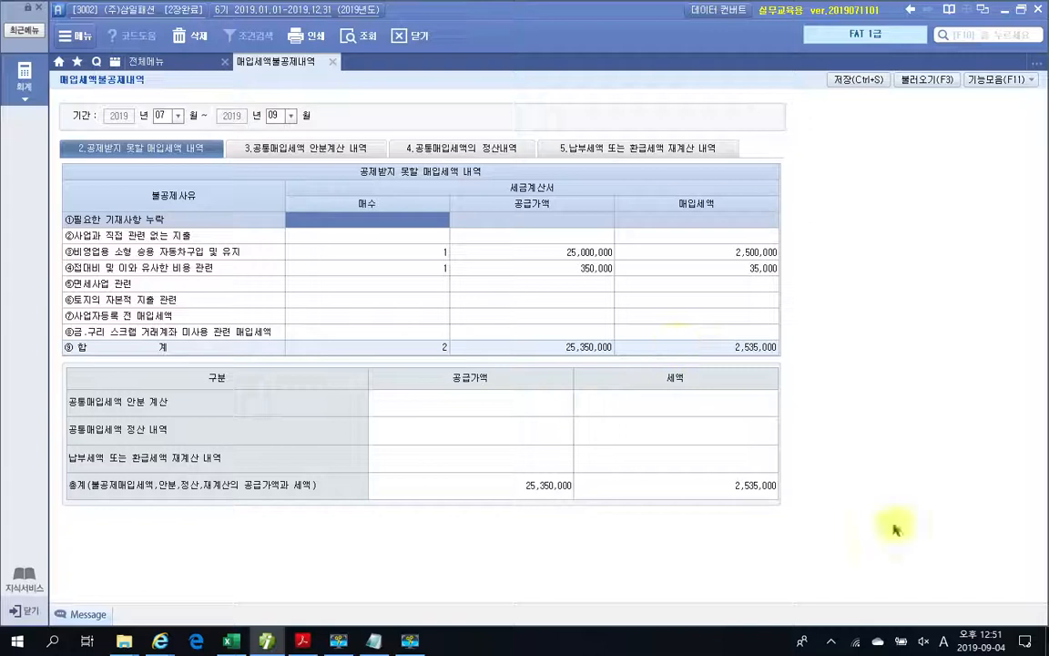
mouse_move(302, 641)
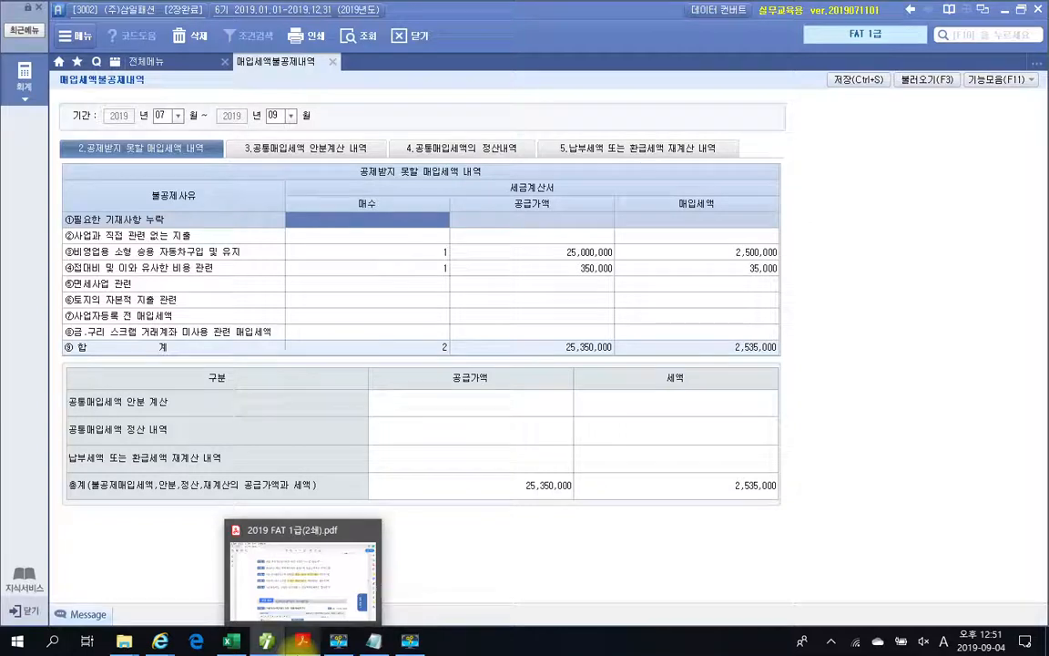
key(Escape)
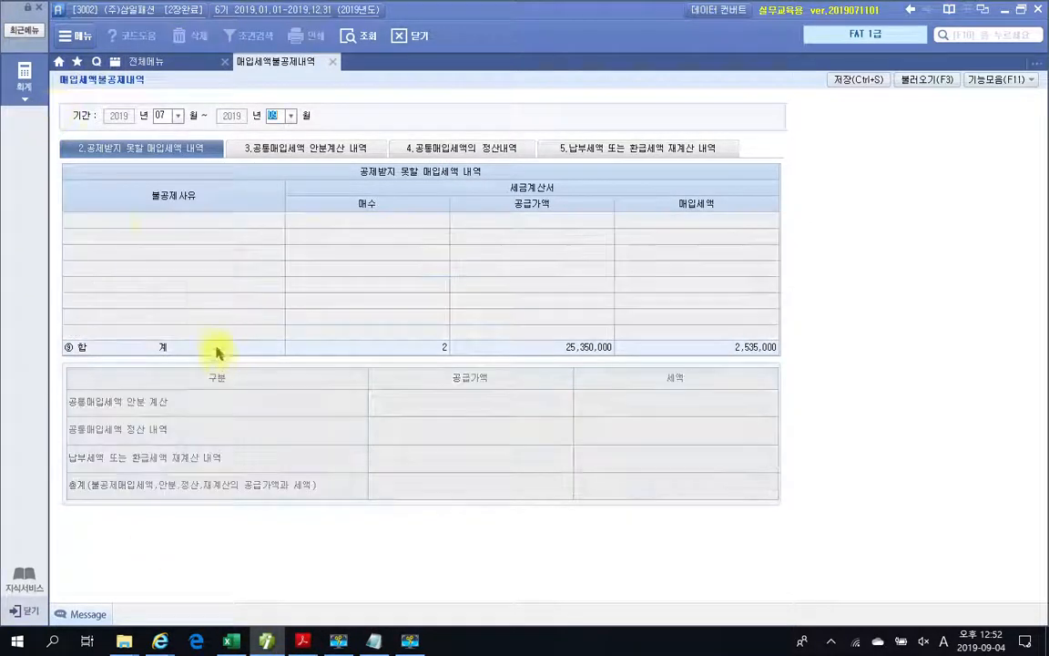